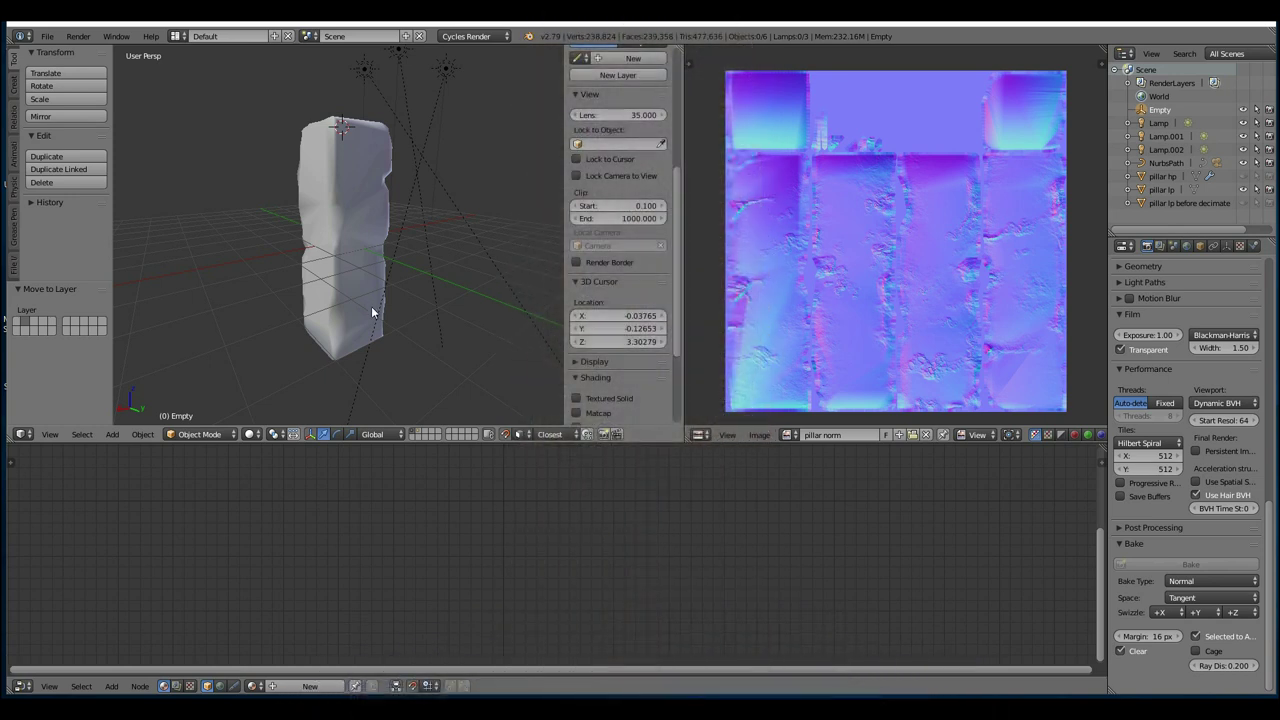
Select the low-poly pillar and display it in rendered viewport shading
{"action": "right_click", "coordinate": [373, 312]}
{"action": "key", "text": "shift+z"}
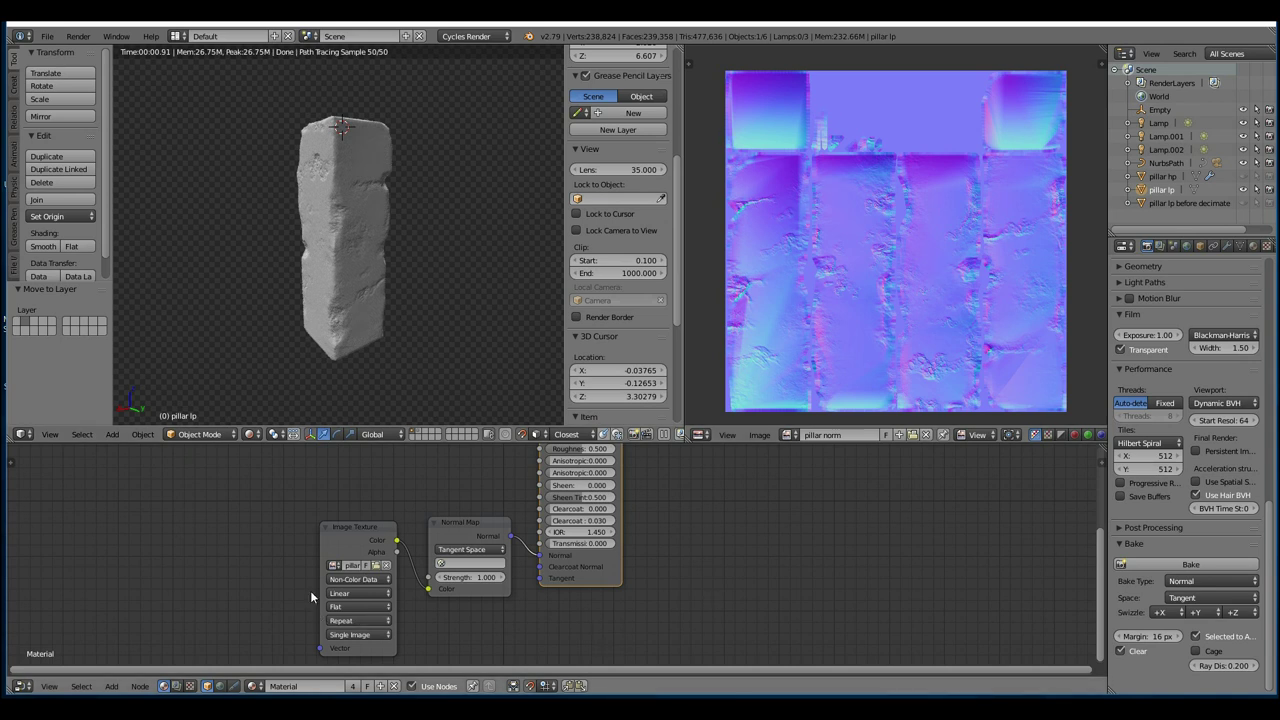
{"action": "key", "text": "Home"}
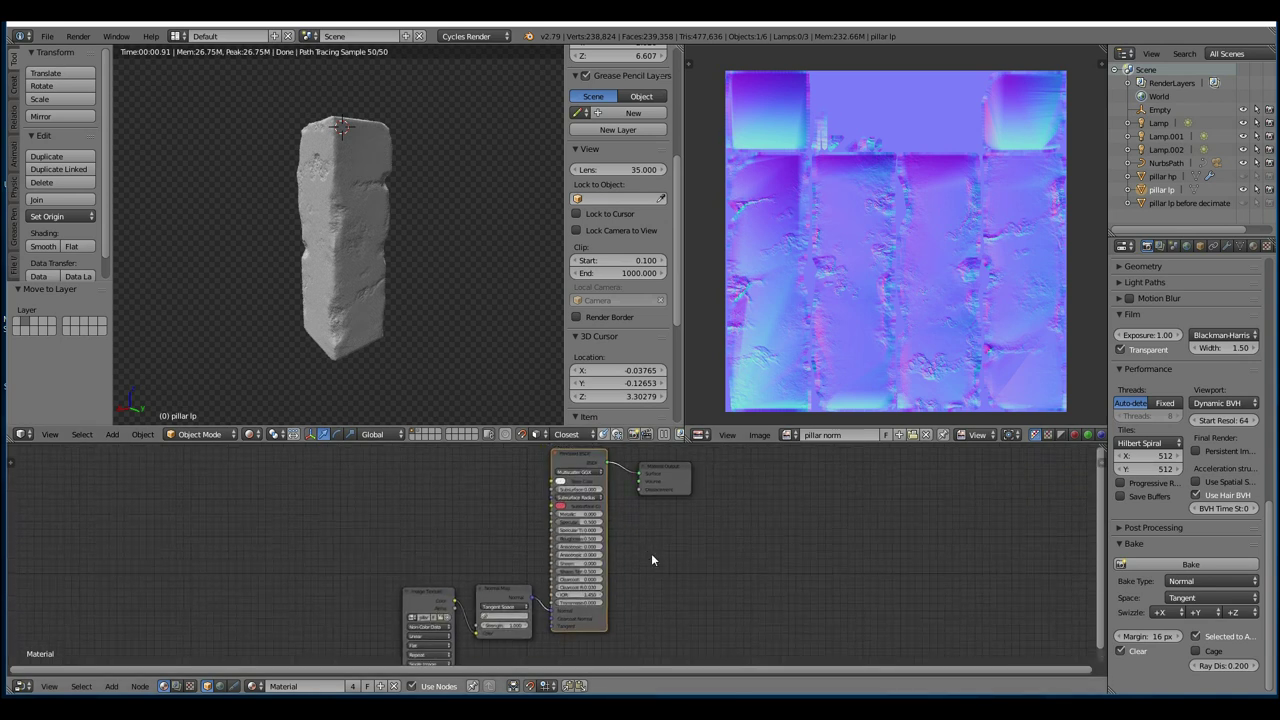
{"action": "middle_click_drag", "start_coordinate": [232, 276], "coordinate": [461, 276]}
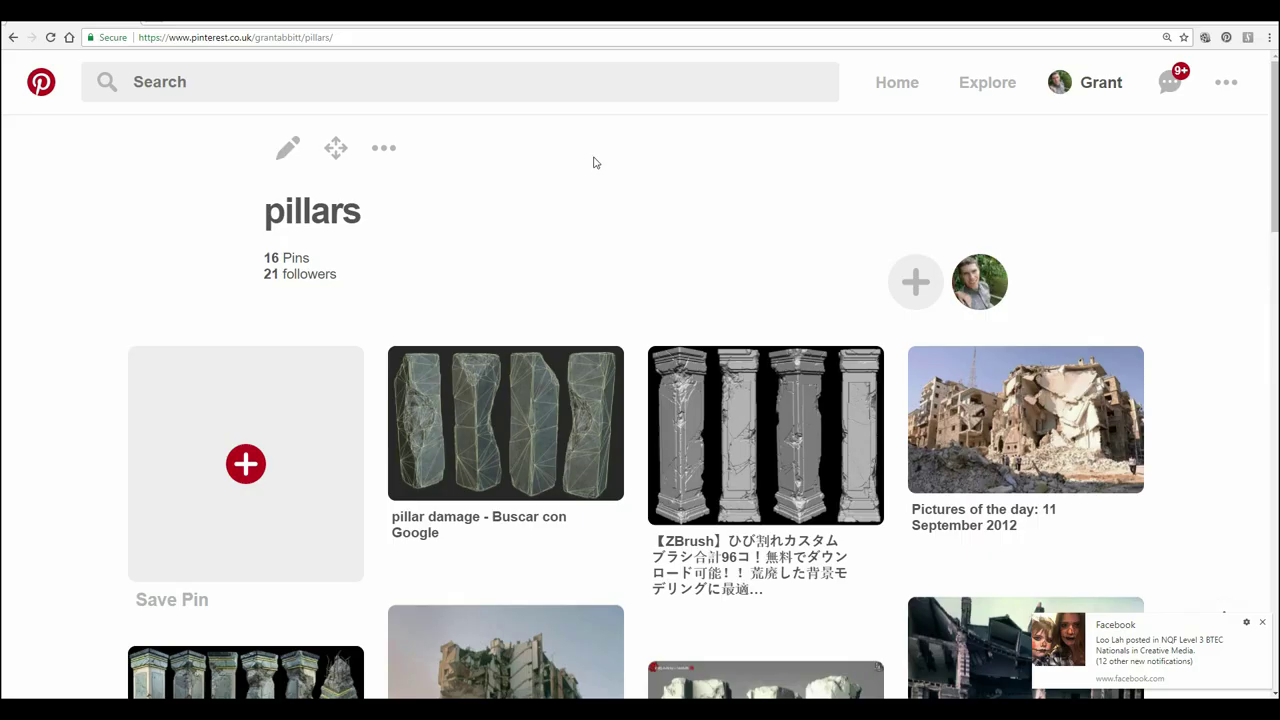
Switch to the Pinterest "pillars" board in the browser, browse the references and open the Polycount pin of a damaged concrete corner
{"action": "scroll", "coordinate": [594, 164], "scroll_direction": "down", "scroll_amount": 4}
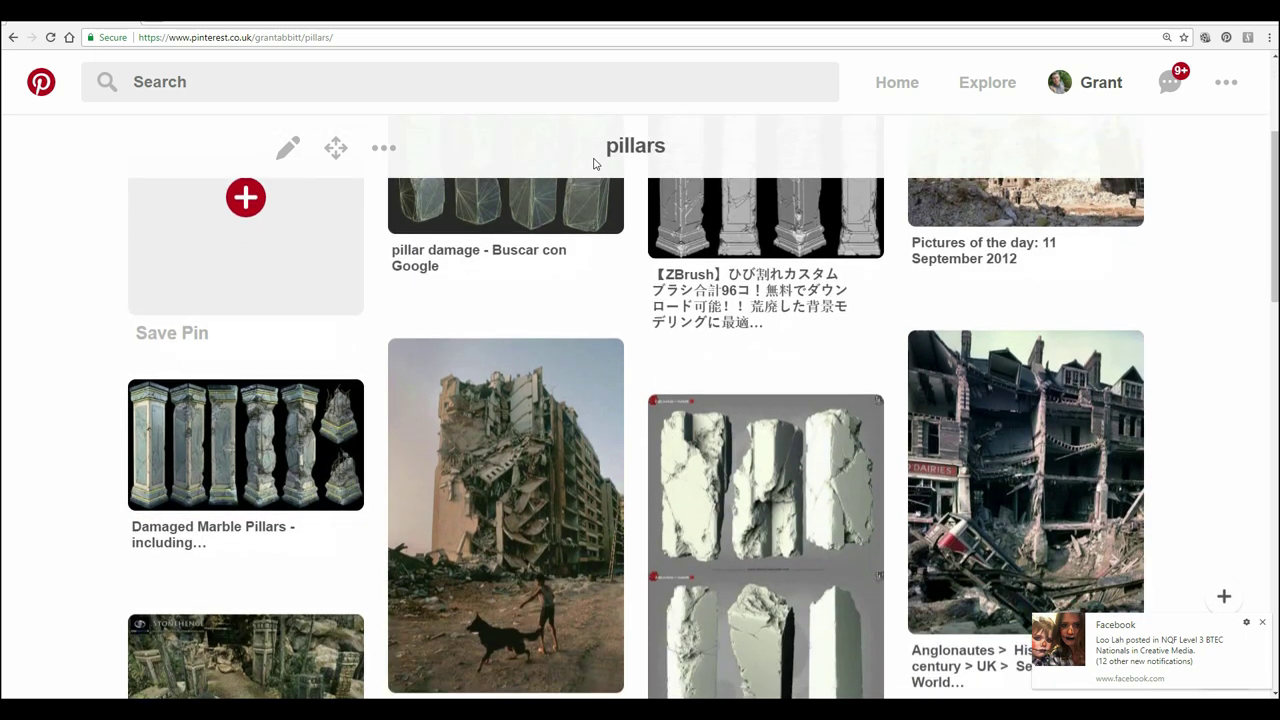
{"action": "scroll", "coordinate": [594, 166], "scroll_direction": "down", "scroll_amount": 10}
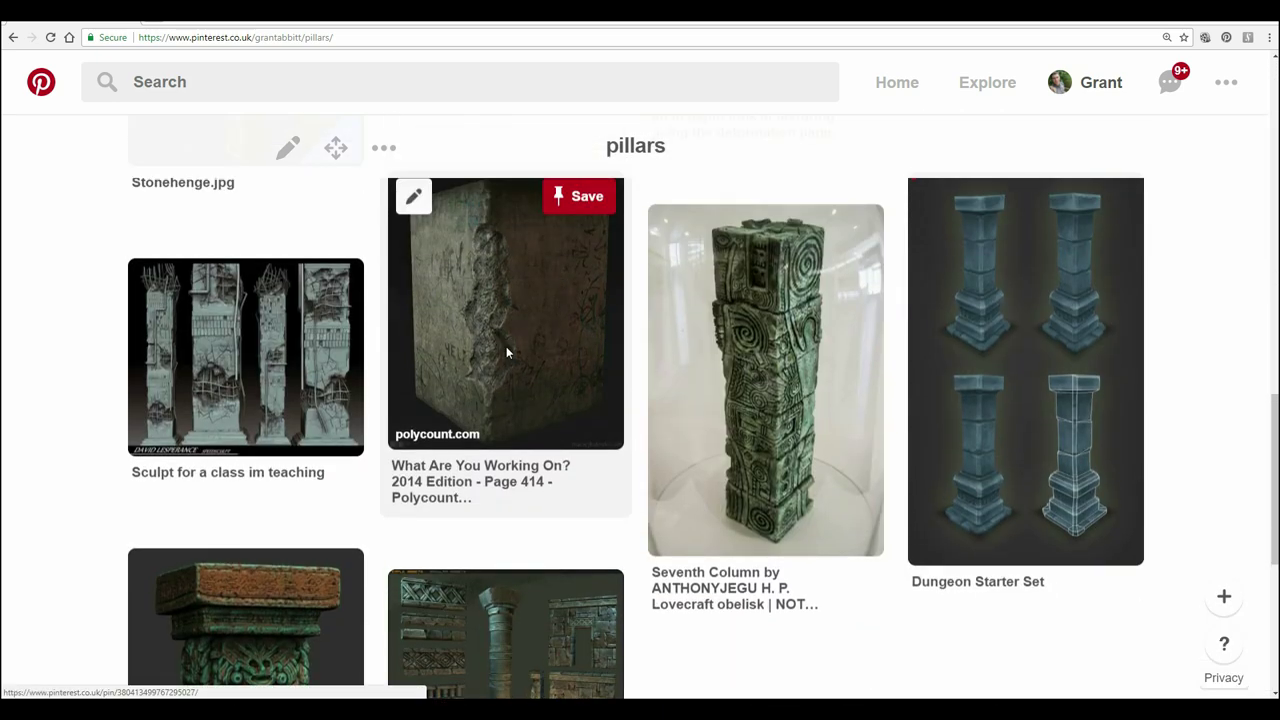
{"action": "left_click", "coordinate": [506, 348]}
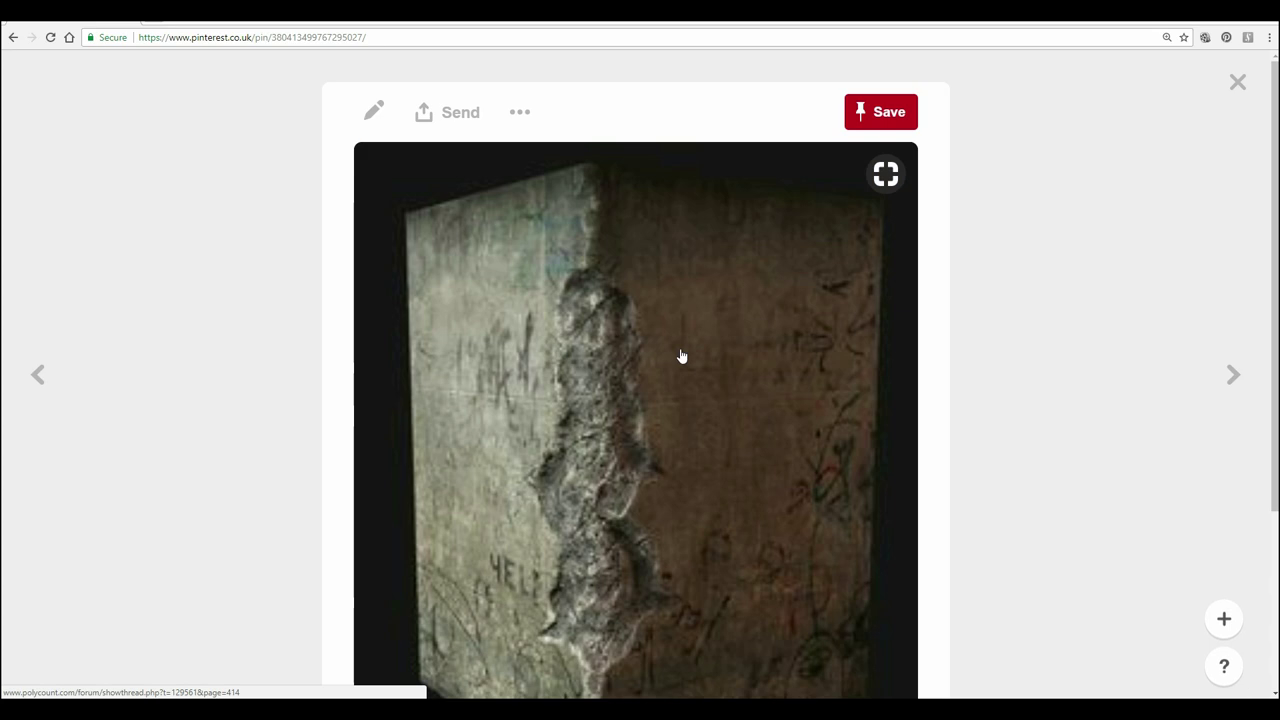
{"action": "scroll", "coordinate": [1021, 326], "scroll_direction": "down", "scroll_amount": 1}
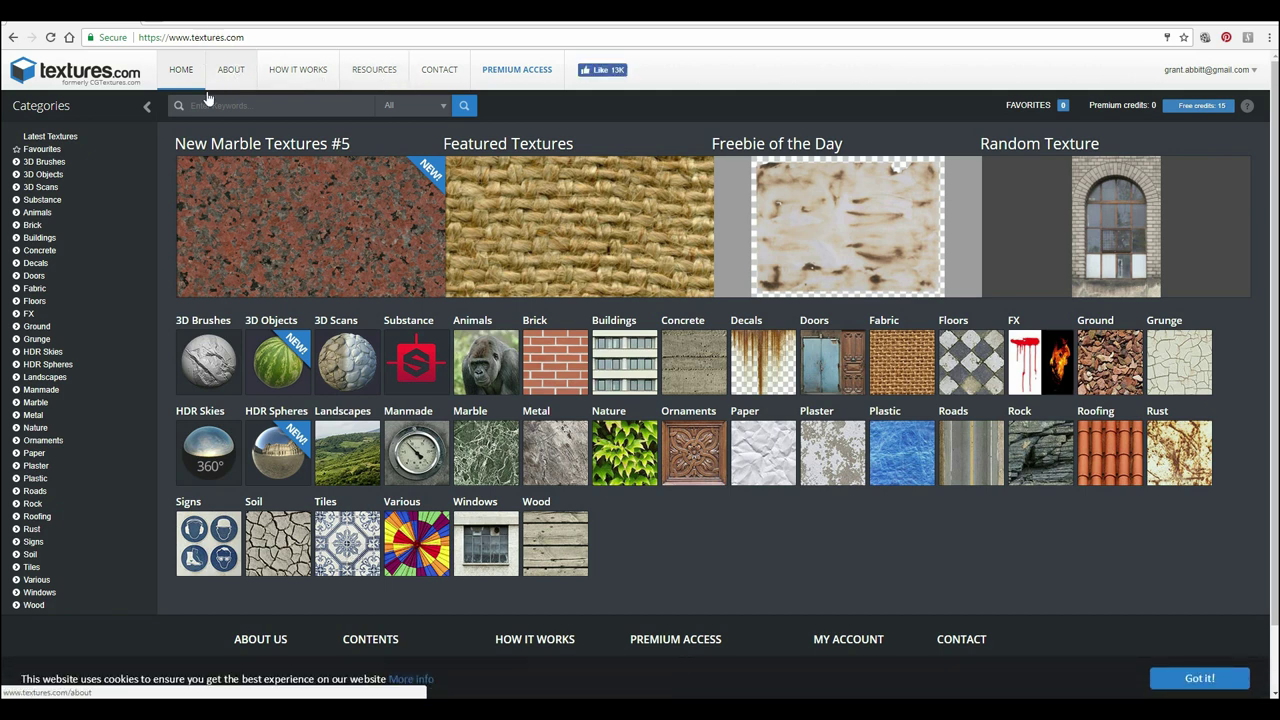
On textures.com, open the Concrete category and browse its Dirty subcategory for wall textures
{"action": "left_click", "coordinate": [34, 251]}
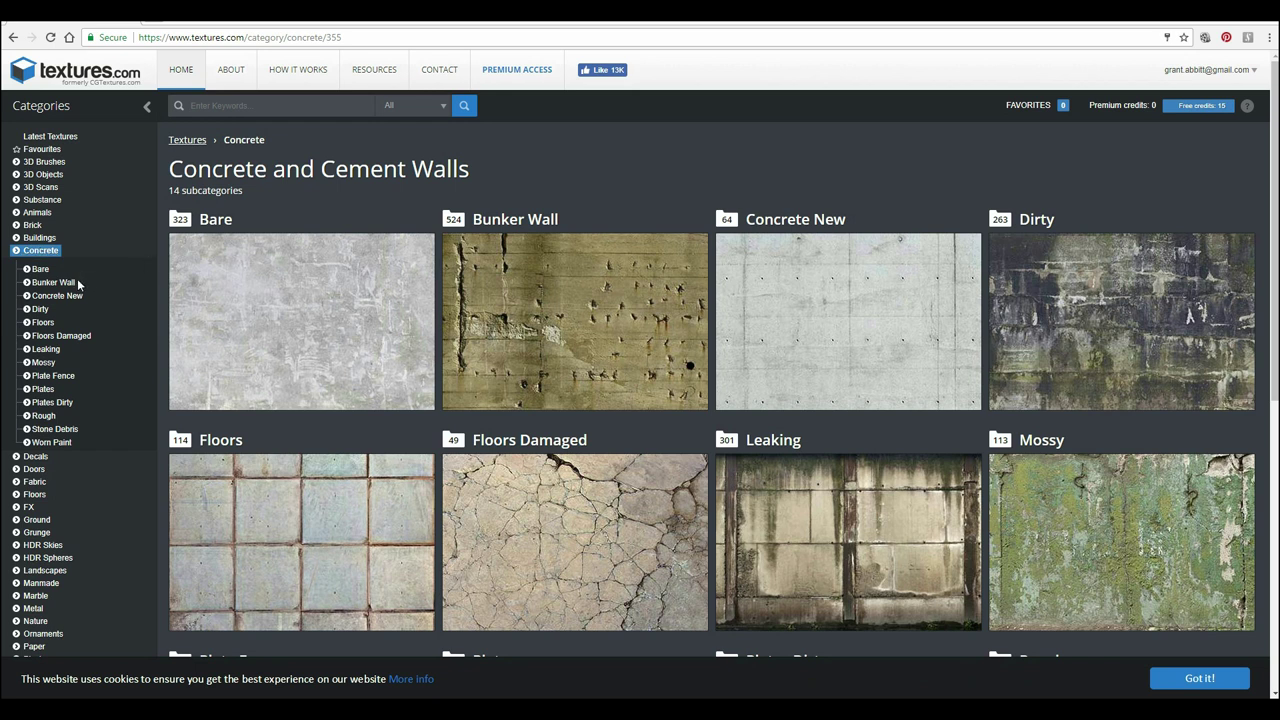
{"action": "left_click", "coordinate": [1036, 222]}
{"action": "scroll", "coordinate": [1029, 238], "scroll_direction": "down", "scroll_amount": 10}
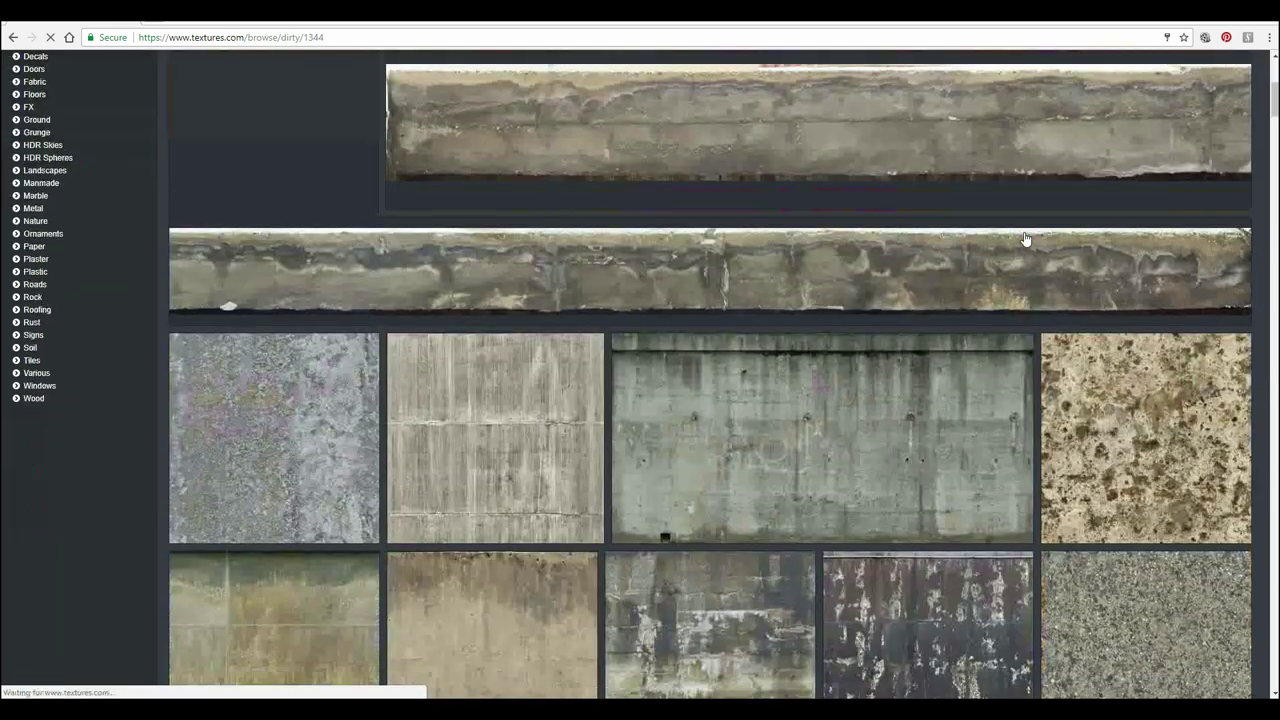
{"action": "scroll", "coordinate": [1025, 240], "scroll_direction": "down", "scroll_amount": 3}
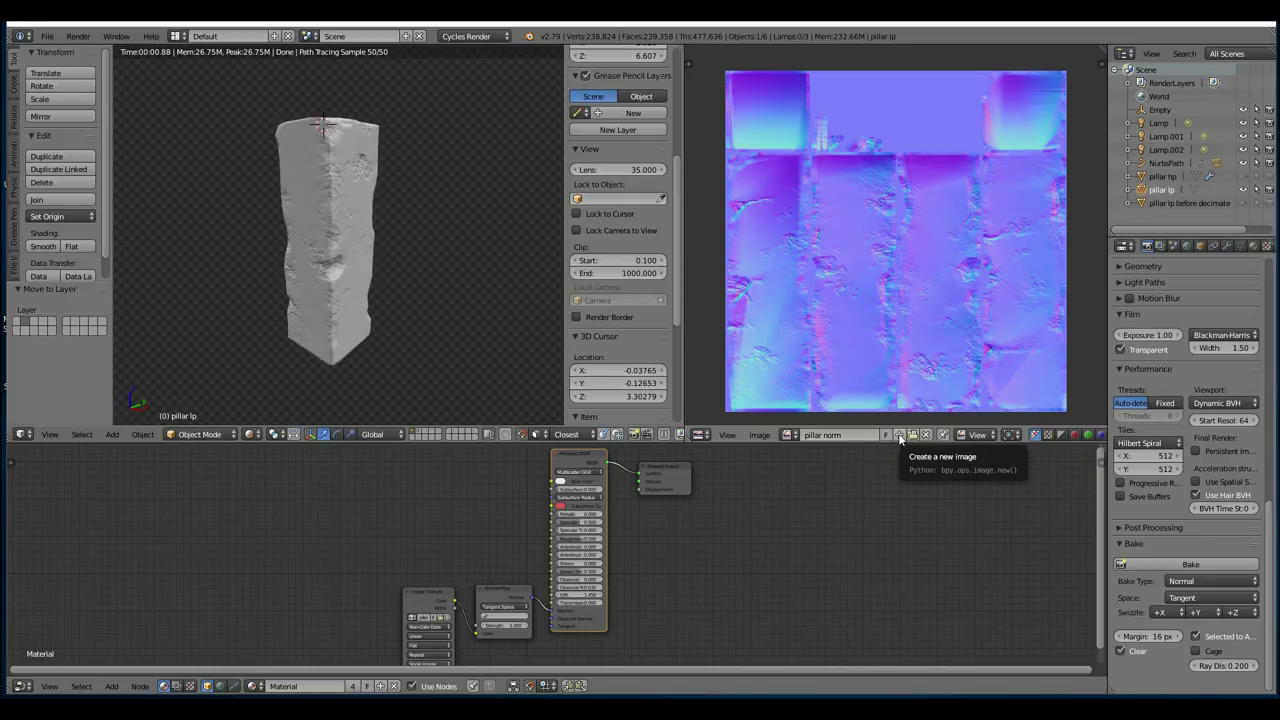
Back in Blender, create a new blank image named "pillar colour 2" at 2048 × 2048 px
{"action": "left_click", "coordinate": [899, 436]}
{"action": "left_click", "coordinate": [944, 424]}
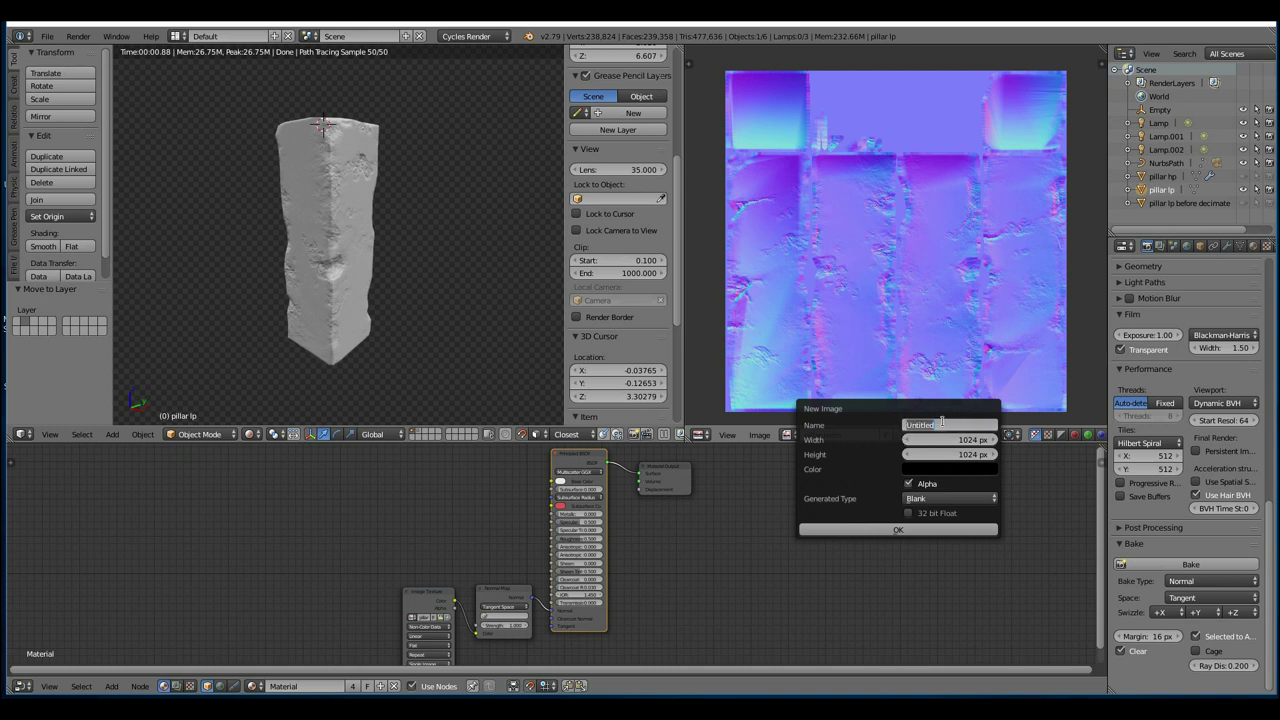
{"action": "type", "text": "pillar colour 2"}
{"action": "key", "text": "Tab"}
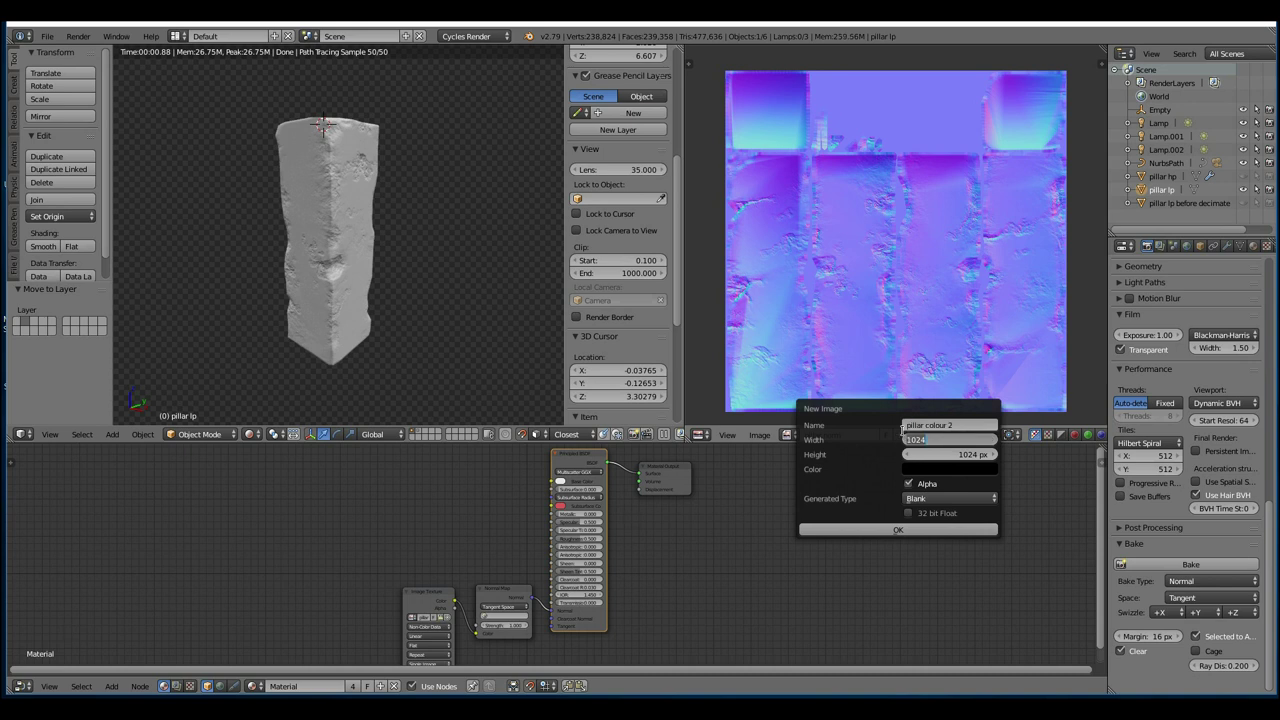
{"action": "type", "text": "2048"}
{"action": "key", "text": "Tab"}
{"action": "type", "text": "20"}
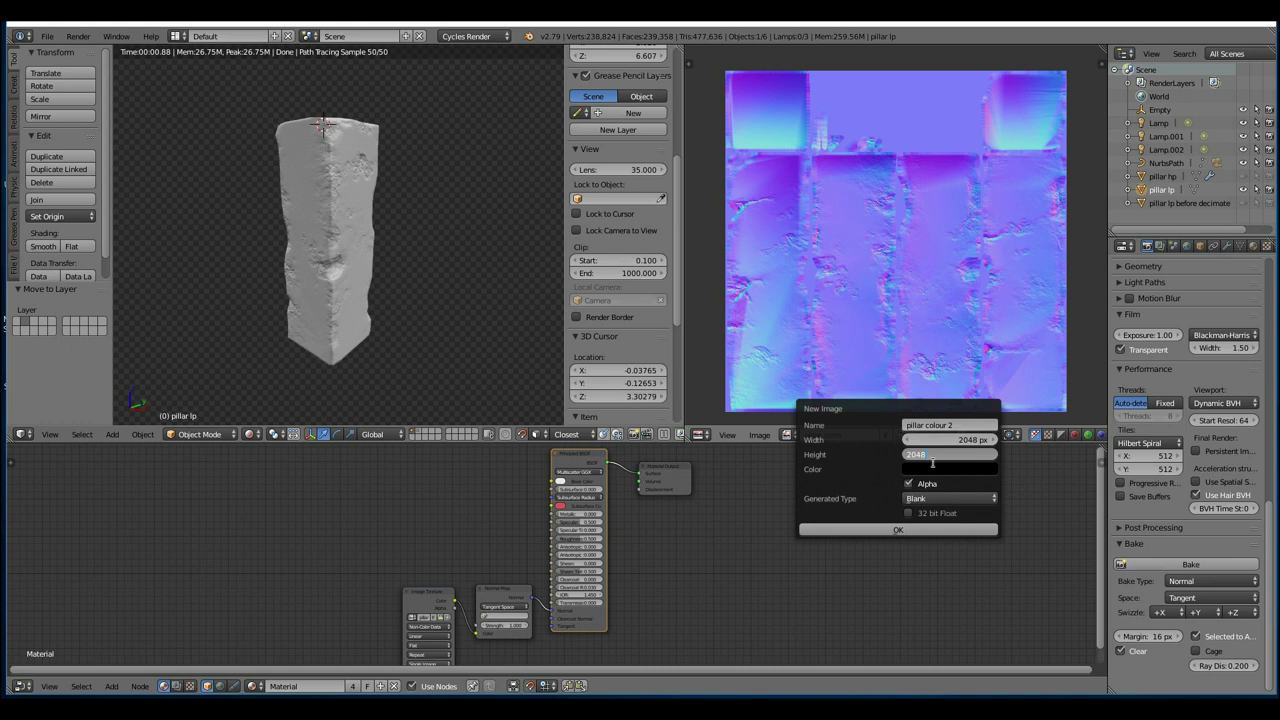
{"action": "left_click", "coordinate": [897, 530]}
Save the new image as "pillar colour 2.png" in the pillar folder
{"action": "left_click", "coordinate": [759, 434]}
{"action": "left_click", "coordinate": [795, 328]}
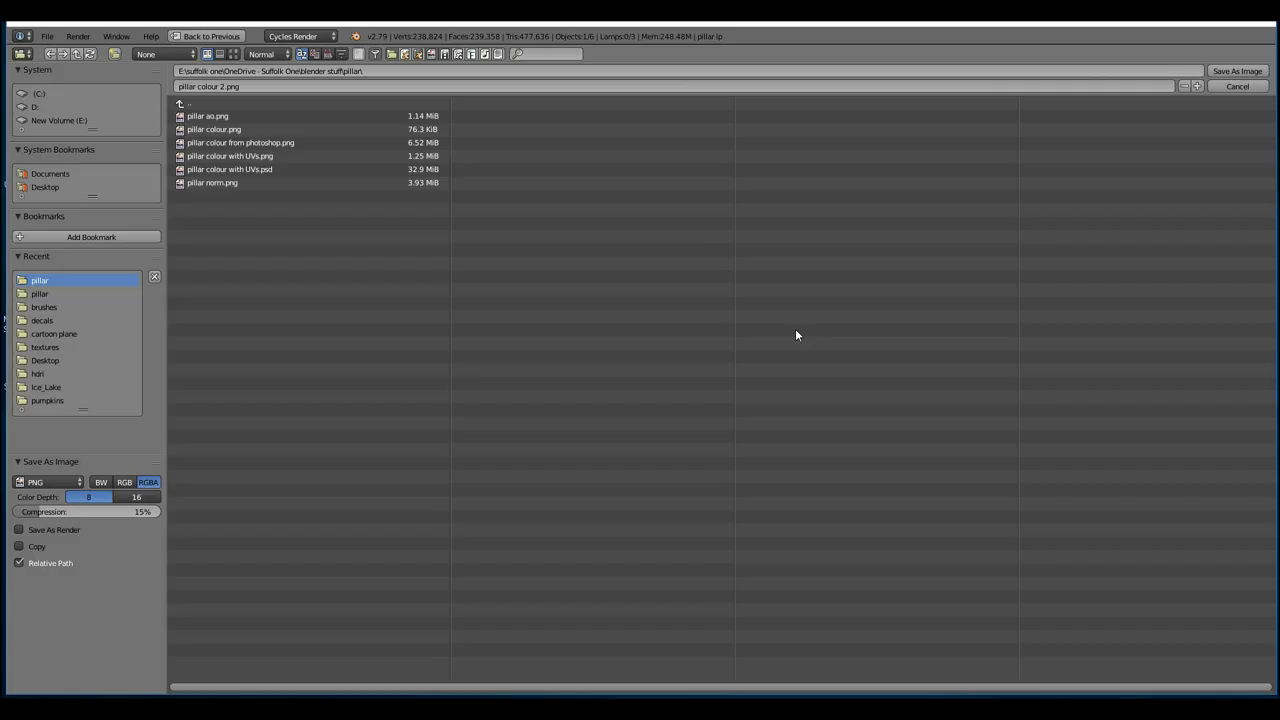
{"action": "left_click", "coordinate": [1237, 71]}
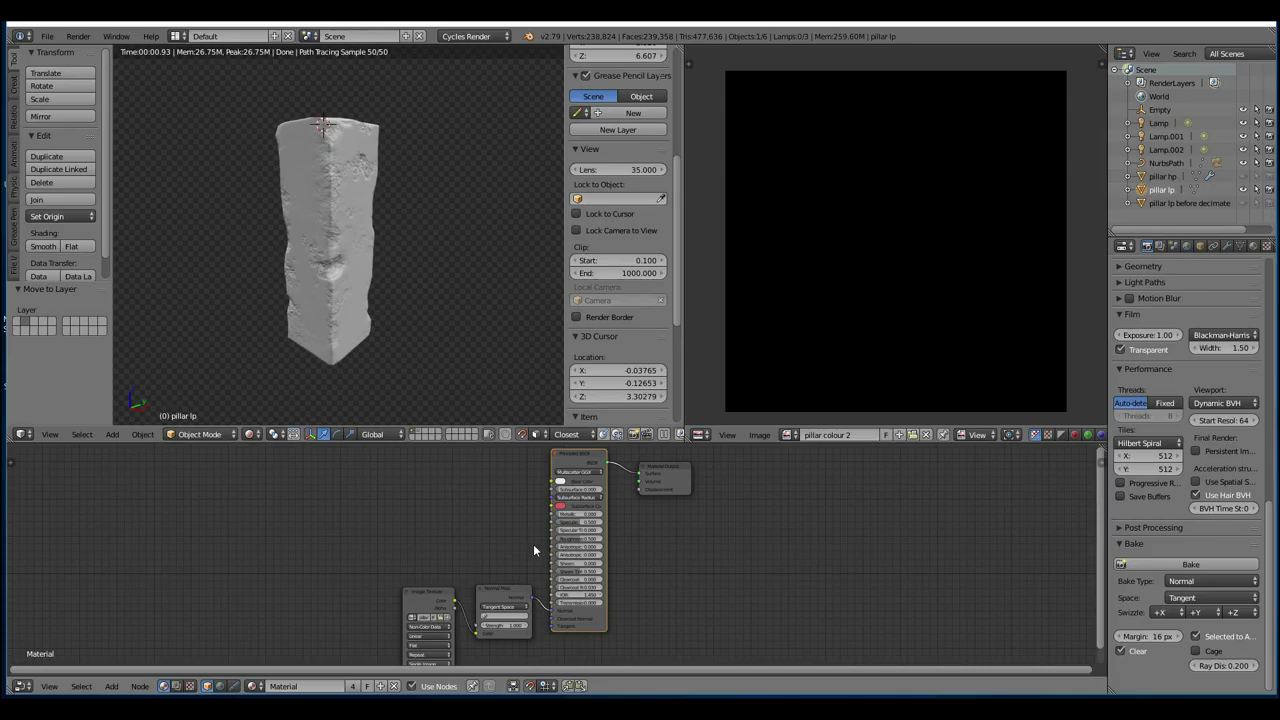
Duplicate the normal map's Image Texture node, place the copy above it and set its colour space to Color
{"action": "left_click", "coordinate": [431, 595]}
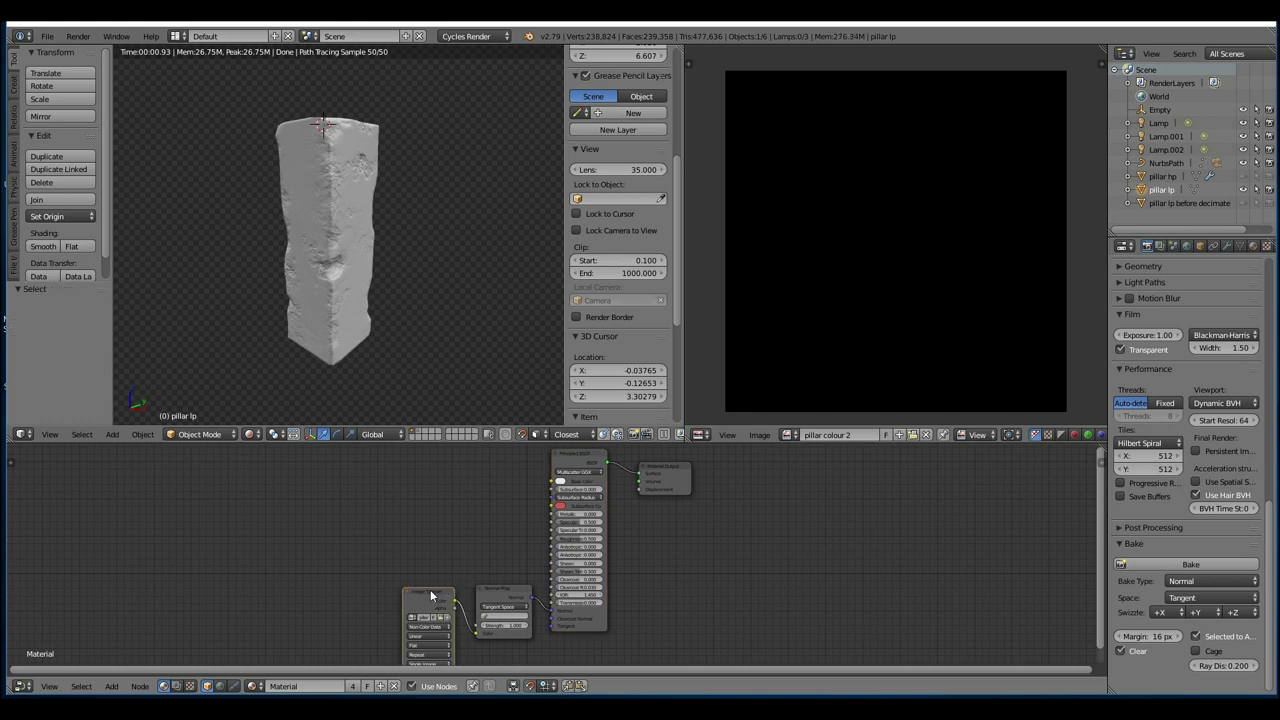
{"action": "key", "text": "shift+d"}
{"action": "left_click", "coordinate": [392, 478]}
{"action": "left_click", "coordinate": [395, 512]}
{"action": "left_click", "coordinate": [385, 500]}
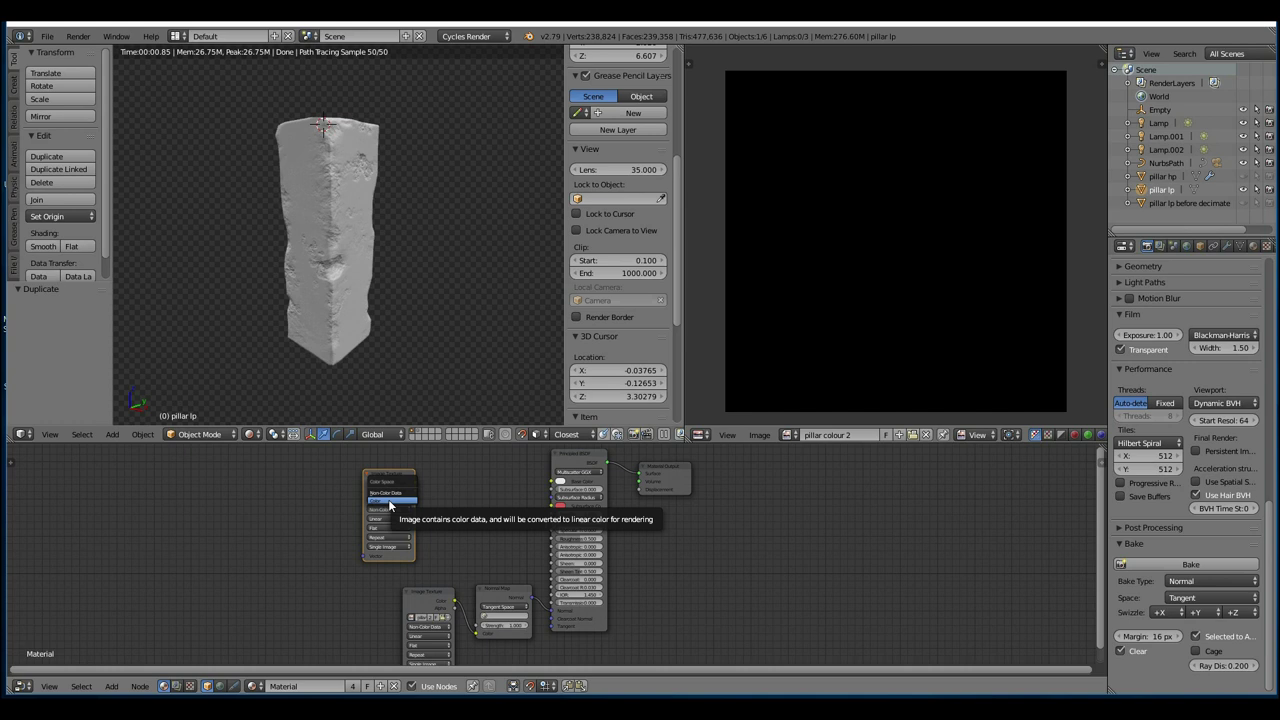
Assign "pillar colour 2" to the duplicated texture node and link its Color output to the Principled shader's Base Color
{"action": "scroll", "coordinate": [405, 503], "scroll_direction": "up", "scroll_amount": 4}
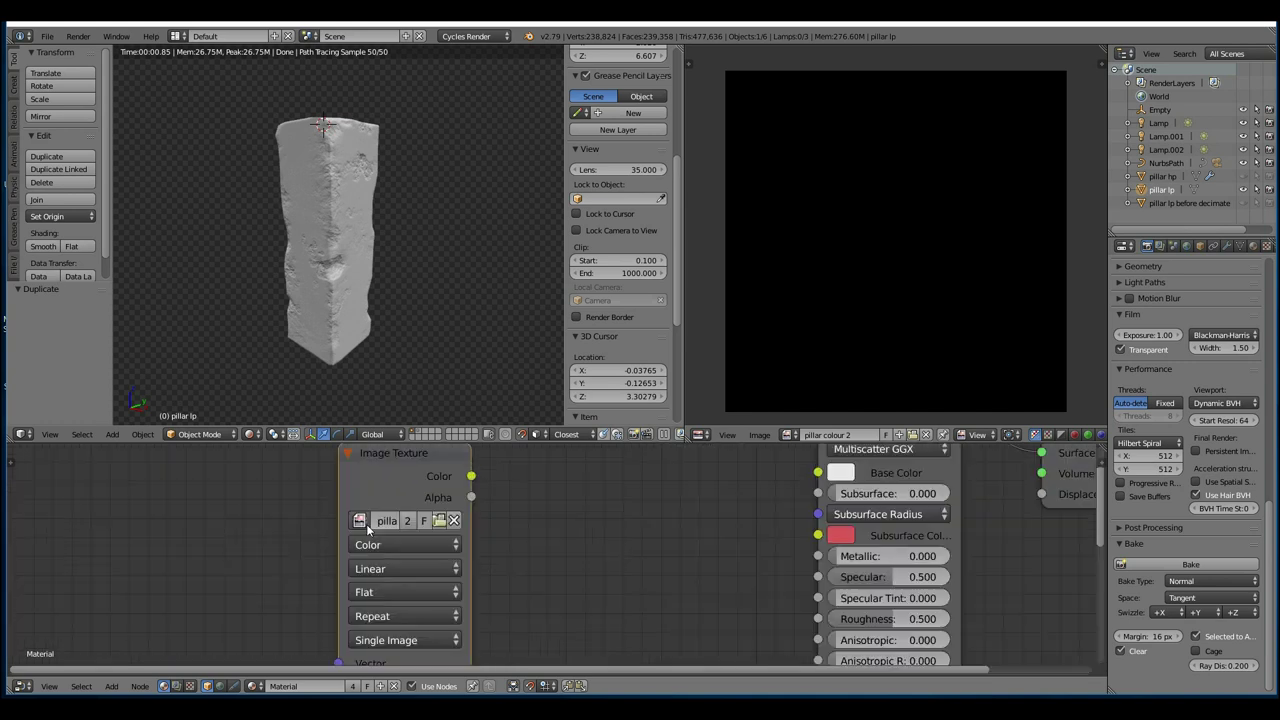
{"action": "left_click", "coordinate": [371, 500]}
{"action": "scroll", "coordinate": [526, 560], "scroll_direction": "up", "scroll_amount": 3}
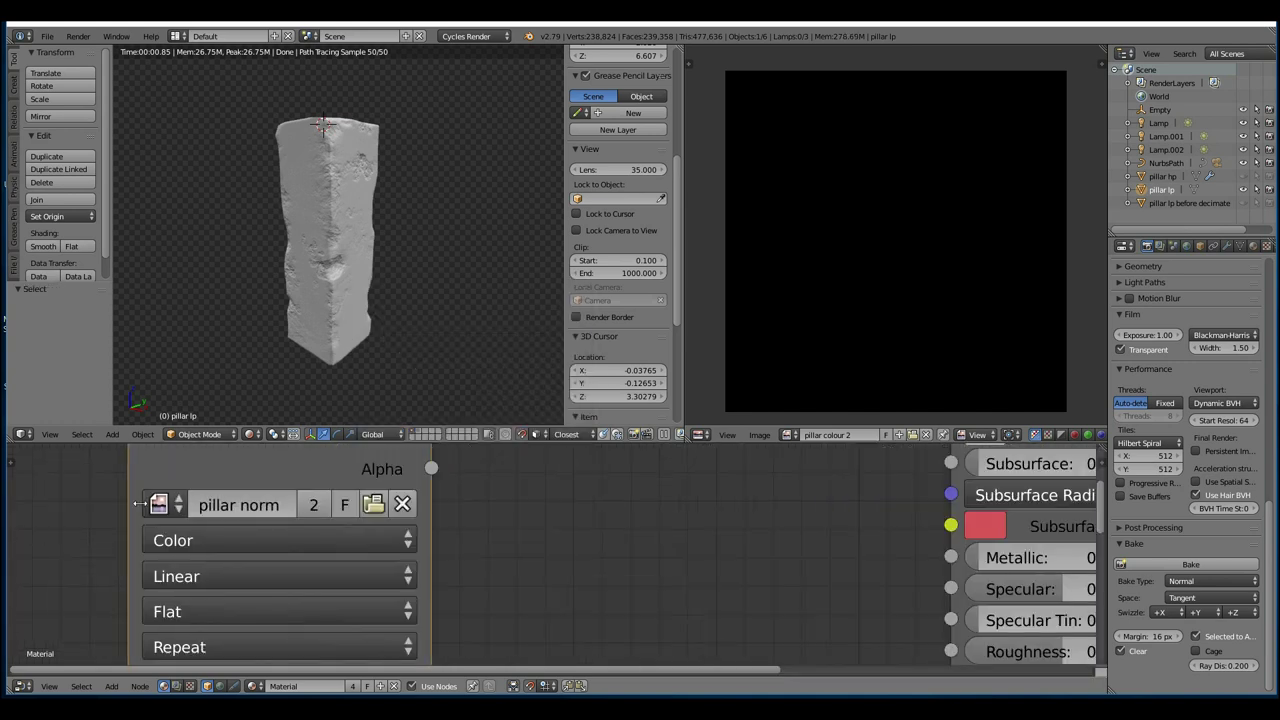
{"action": "left_click", "coordinate": [158, 504]}
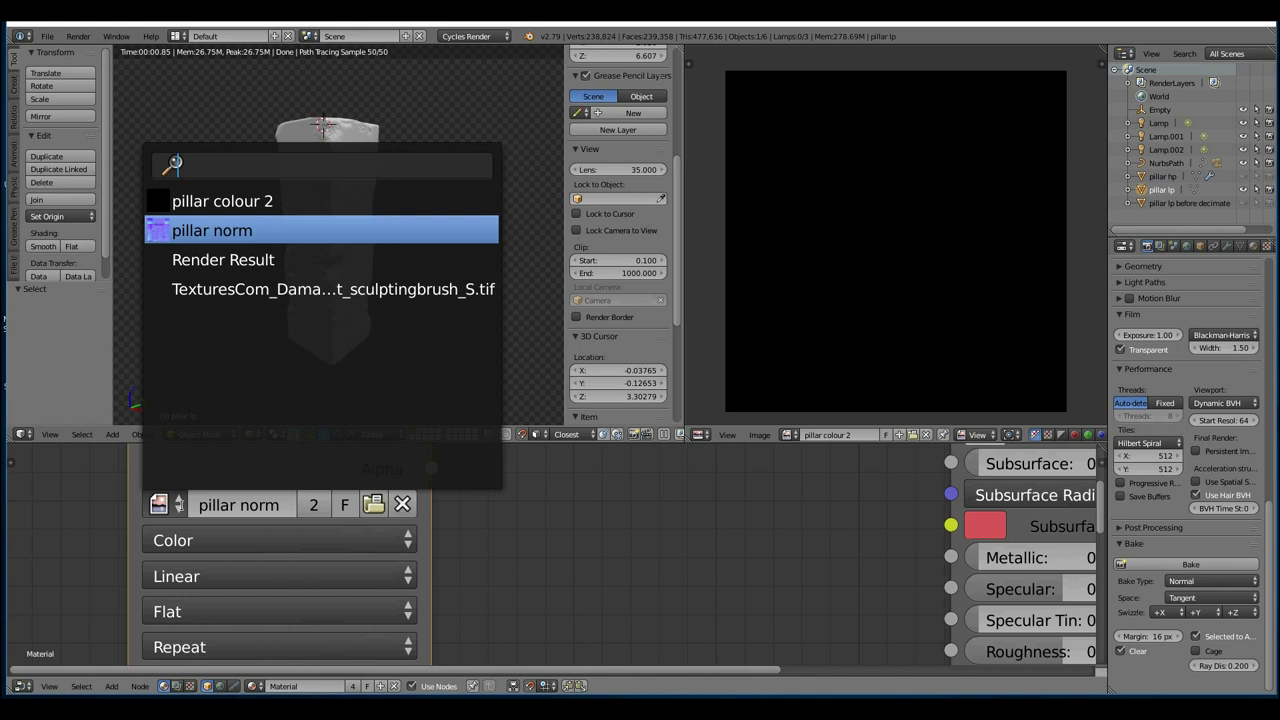
{"action": "left_click", "coordinate": [250, 202]}
{"action": "scroll", "coordinate": [493, 570], "scroll_direction": "down", "scroll_amount": 5}
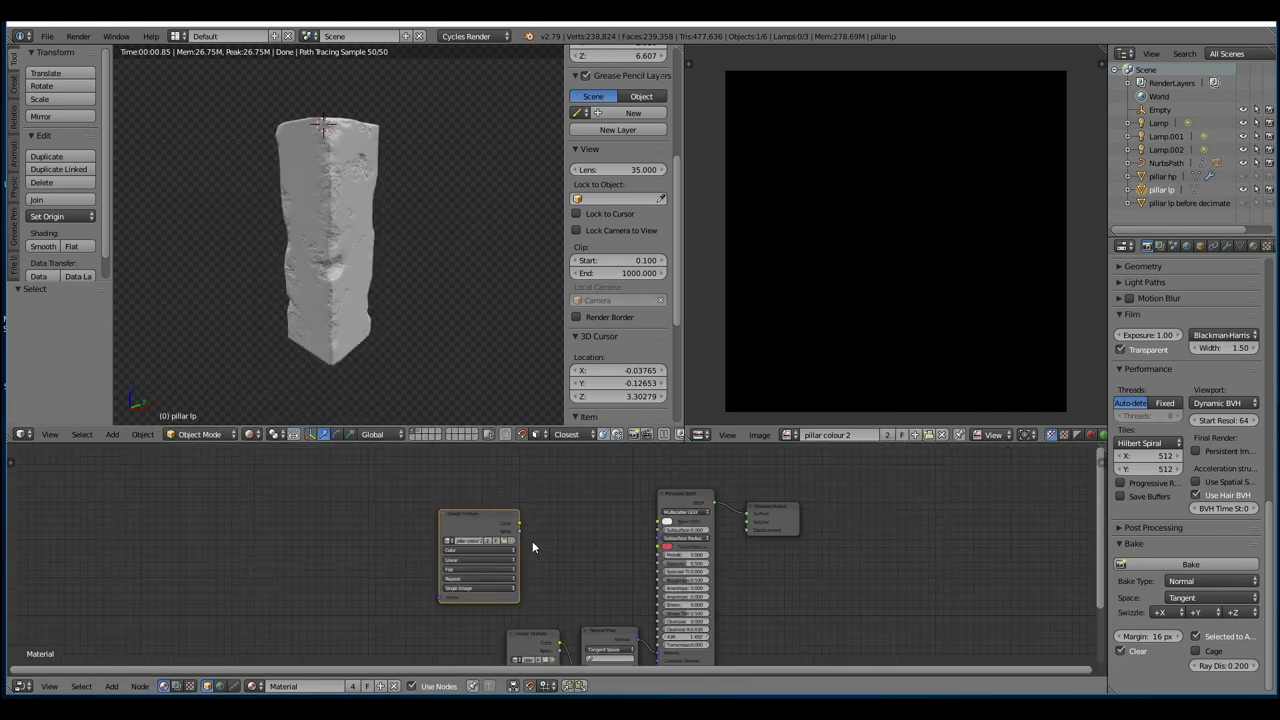
{"action": "left_click_drag", "start_coordinate": [476, 487], "coordinate": [582, 500]}
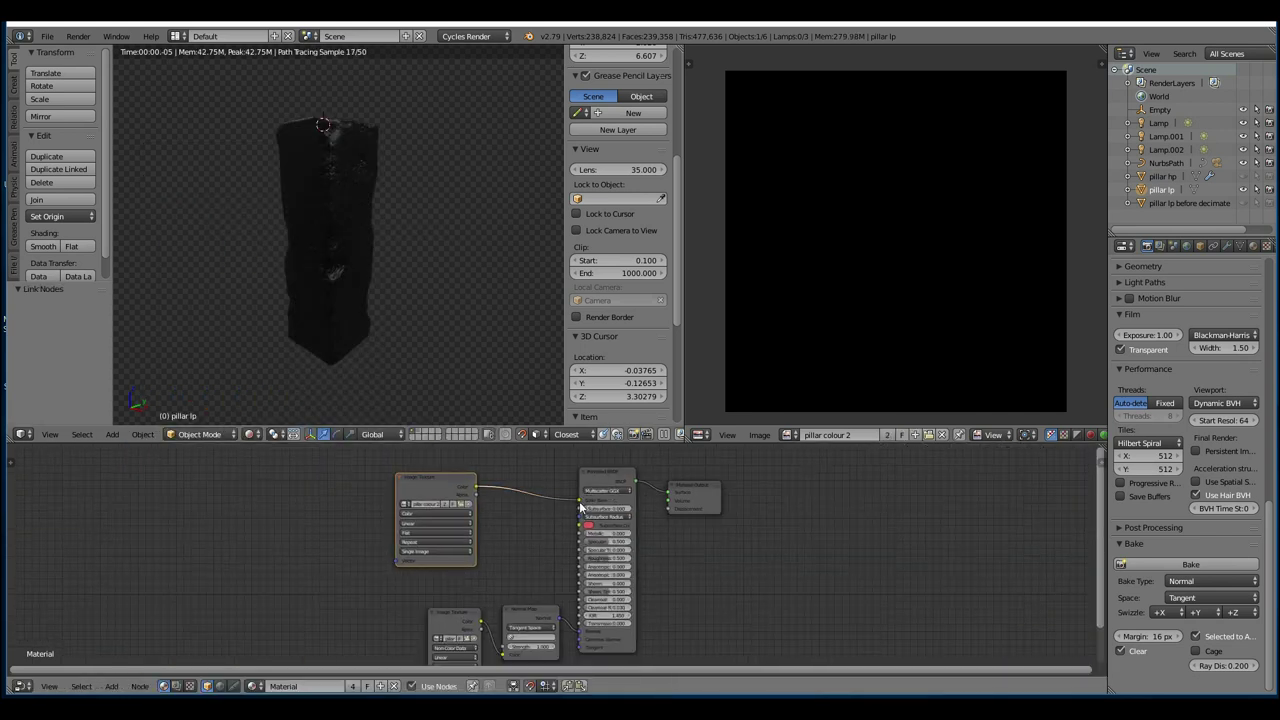
{"action": "left_click", "coordinate": [914, 436]}
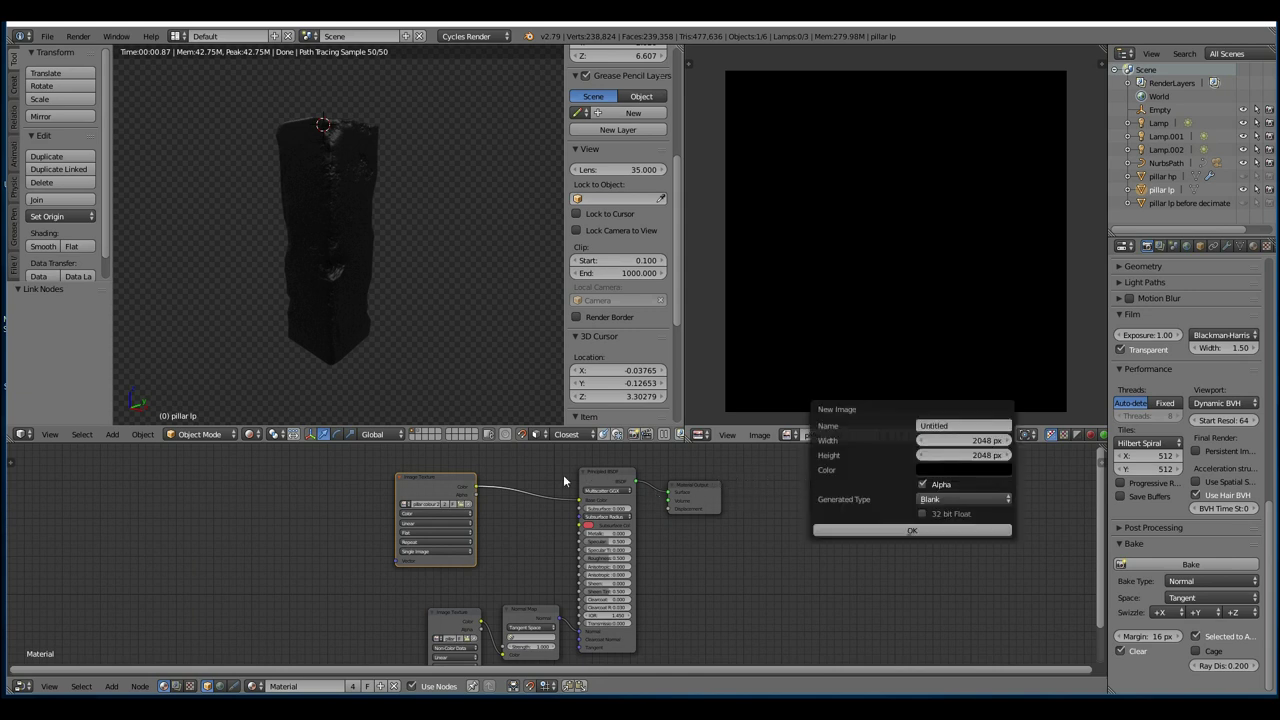
{"action": "key", "text": "Escape"}
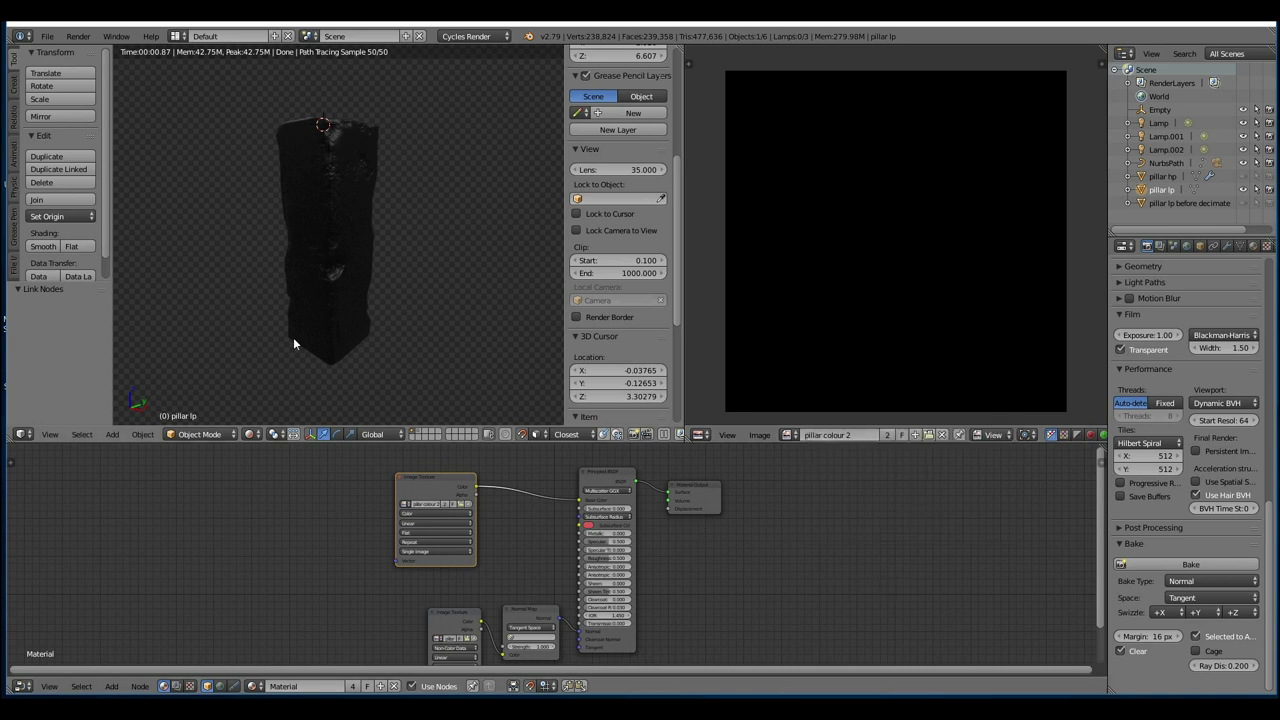
Enter Texture Paint mode and fill the pillar with mid grey using the Fill brush
{"action": "left_click", "coordinate": [232, 437]}
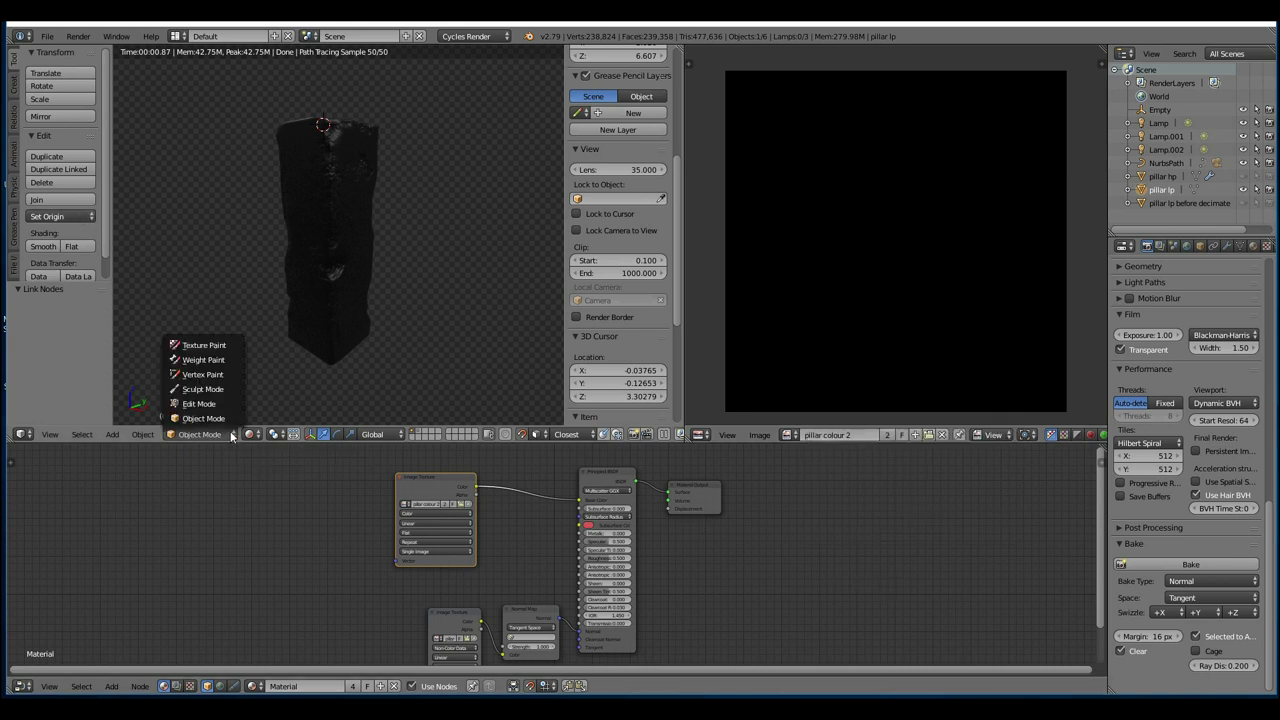
{"action": "left_click", "coordinate": [221, 352]}
{"action": "left_click", "coordinate": [60, 100]}
{"action": "left_click", "coordinate": [170, 185]}
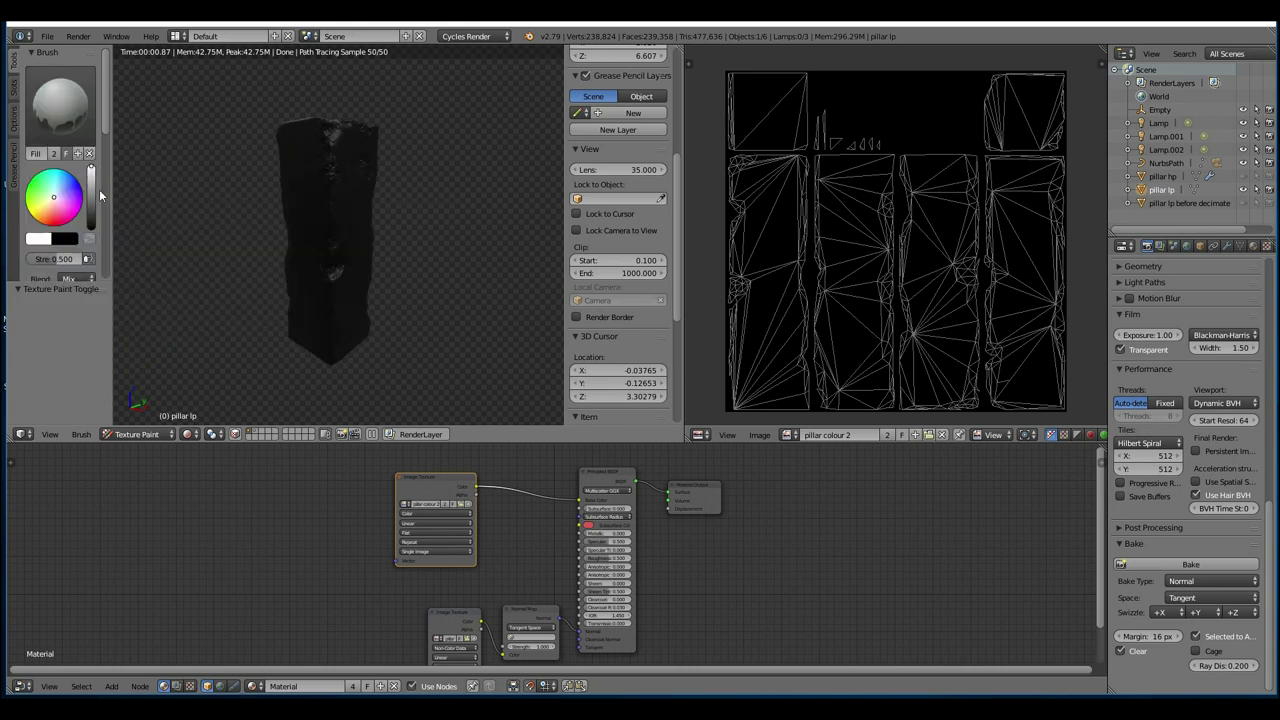
{"action": "left_click", "coordinate": [303, 195]}
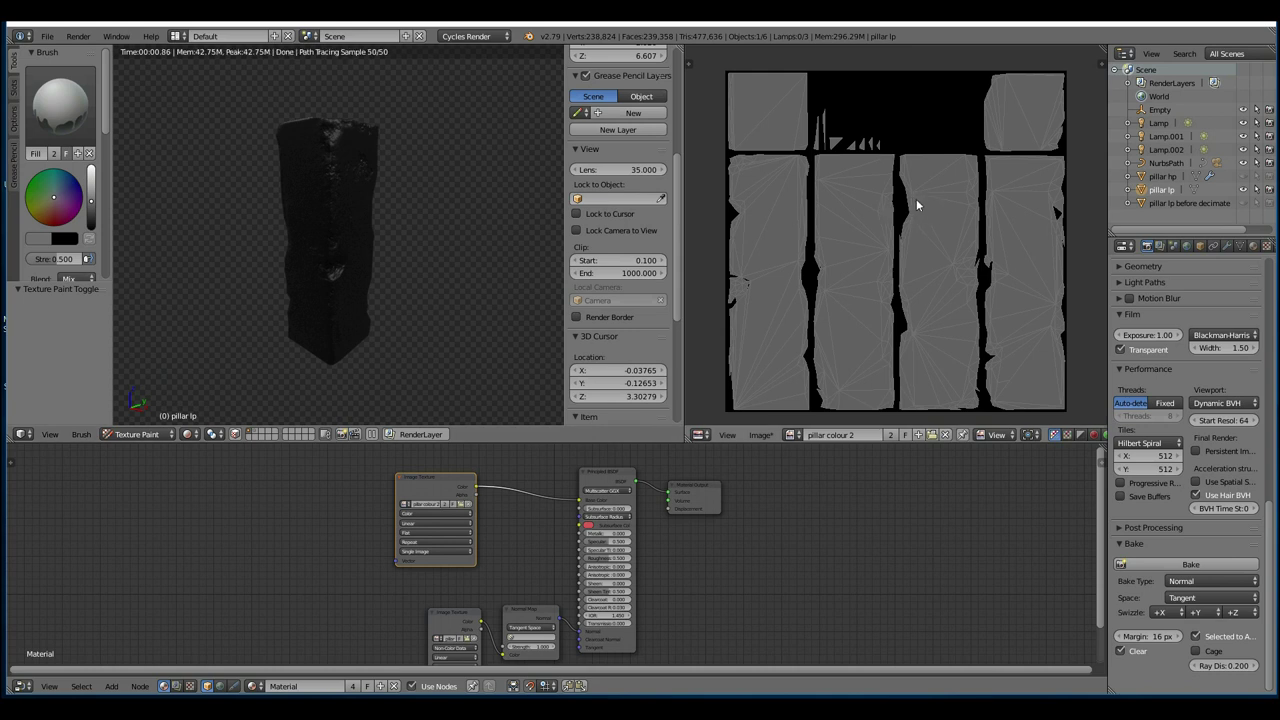
Set the project paint bleed to 8 px and fill the pillar with grey again
{"action": "left_click", "coordinate": [12, 131]}
{"action": "scroll", "coordinate": [106, 160], "scroll_direction": "down", "scroll_amount": 5}
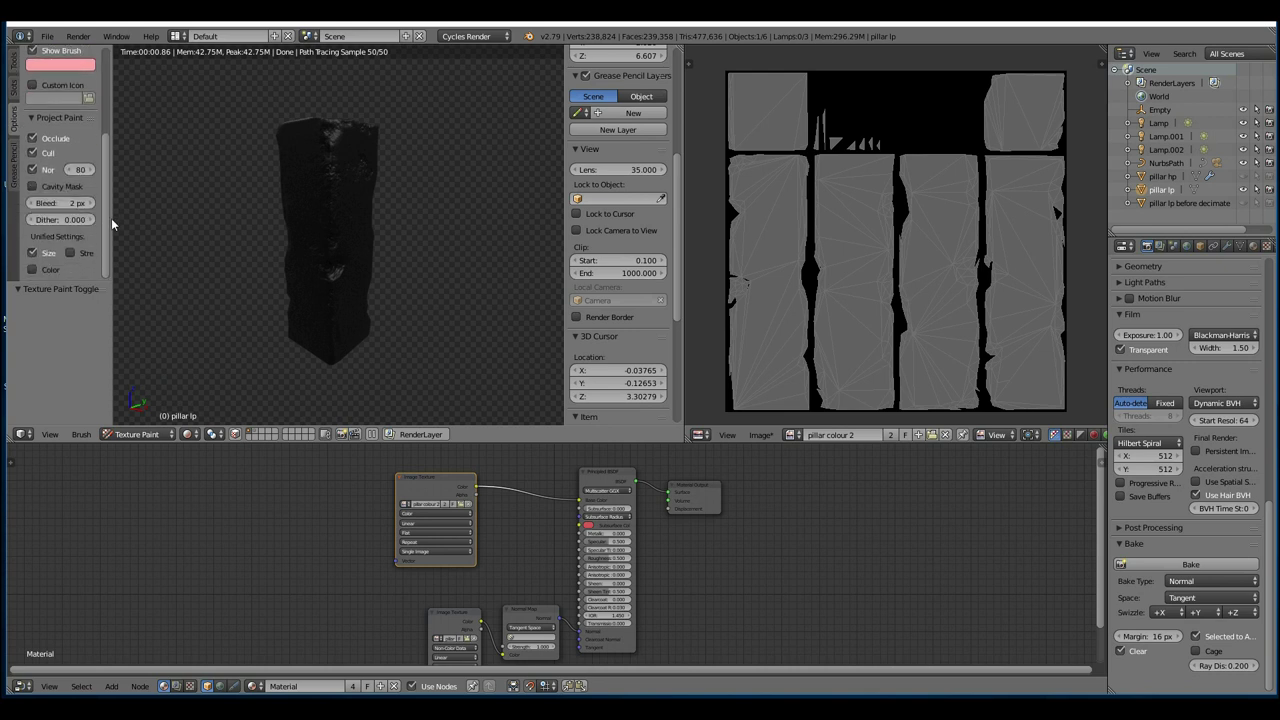
{"action": "left_click", "coordinate": [90, 203]}
{"action": "left_click", "coordinate": [88, 204]}
{"action": "left_click", "coordinate": [88, 204]}
{"action": "left_click", "coordinate": [88, 204]}
{"action": "left_click", "coordinate": [88, 204]}
{"action": "left_click", "coordinate": [88, 204]}
{"action": "scroll", "coordinate": [877, 200], "scroll_direction": "up", "scroll_amount": 5}
{"action": "scroll", "coordinate": [913, 192], "scroll_direction": "up", "scroll_amount": 2}
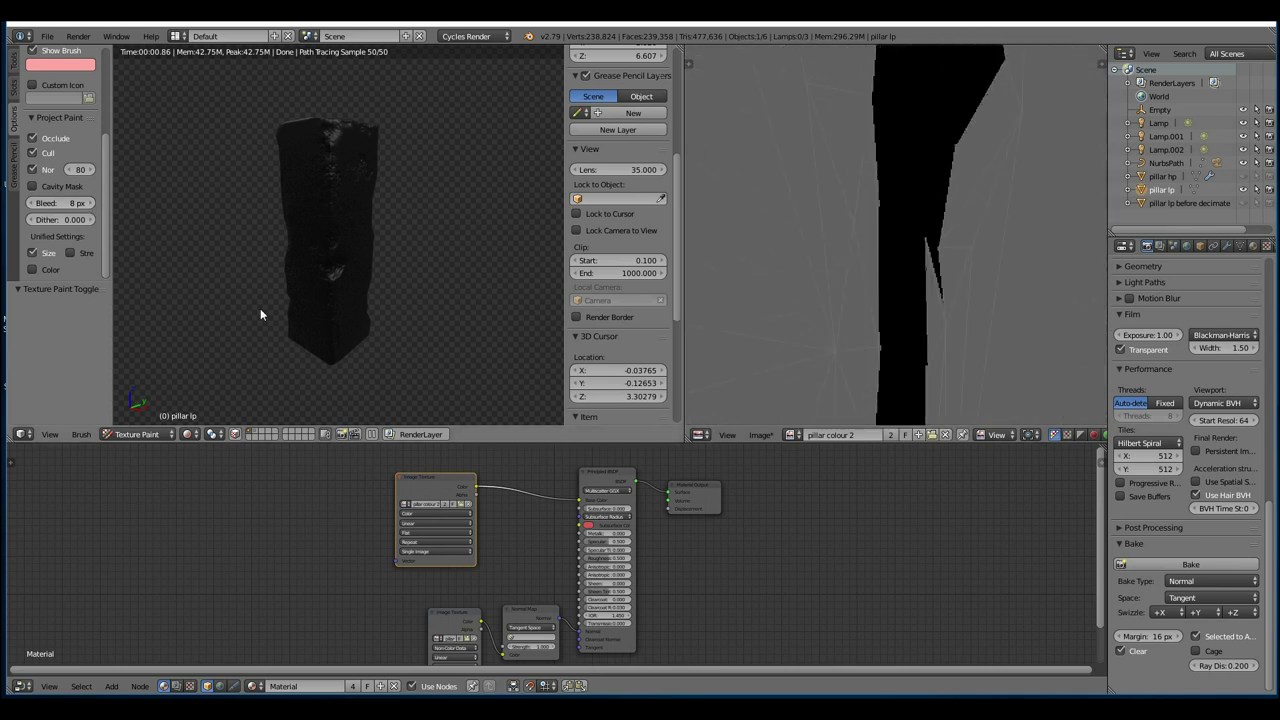
{"action": "left_click", "coordinate": [316, 204]}
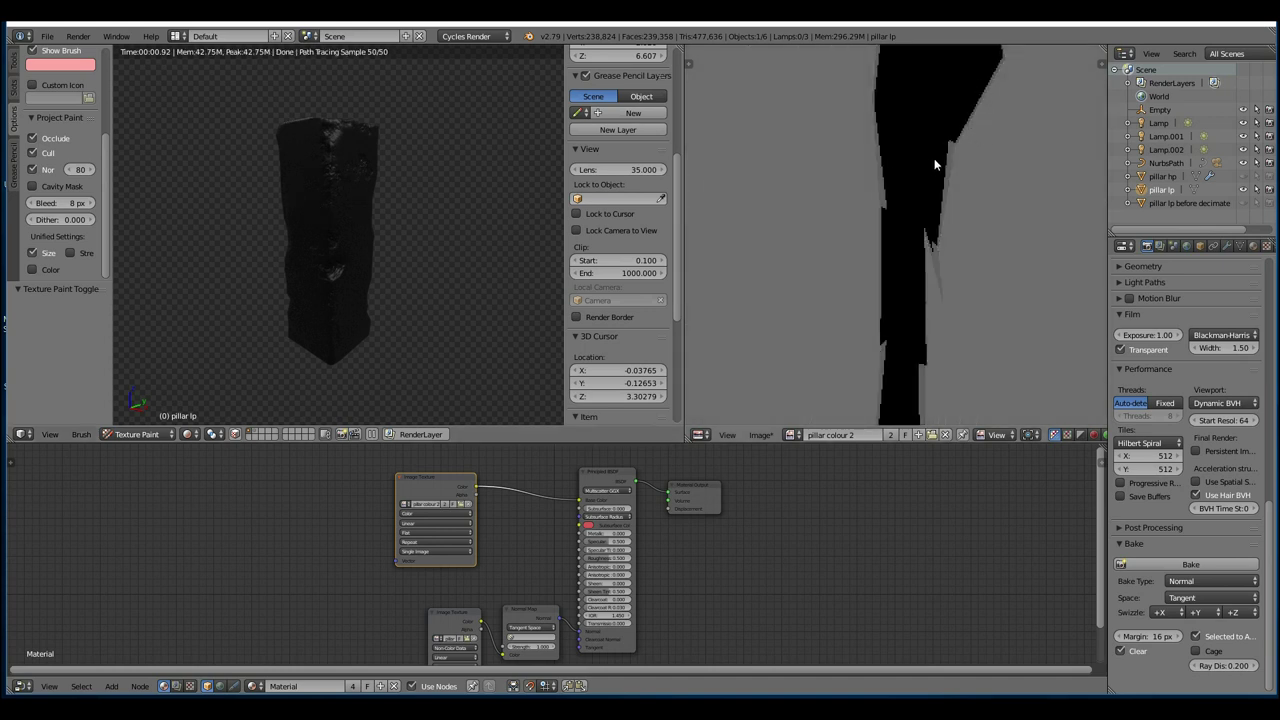
Set the project paint bleed to 10 px and redo the pillar's grey fill
{"action": "left_click", "coordinate": [54, 204]}
{"action": "key", "text": "Return"}
{"action": "key", "text": "ctrl+z"}
{"action": "key", "text": "ctrl+z"}
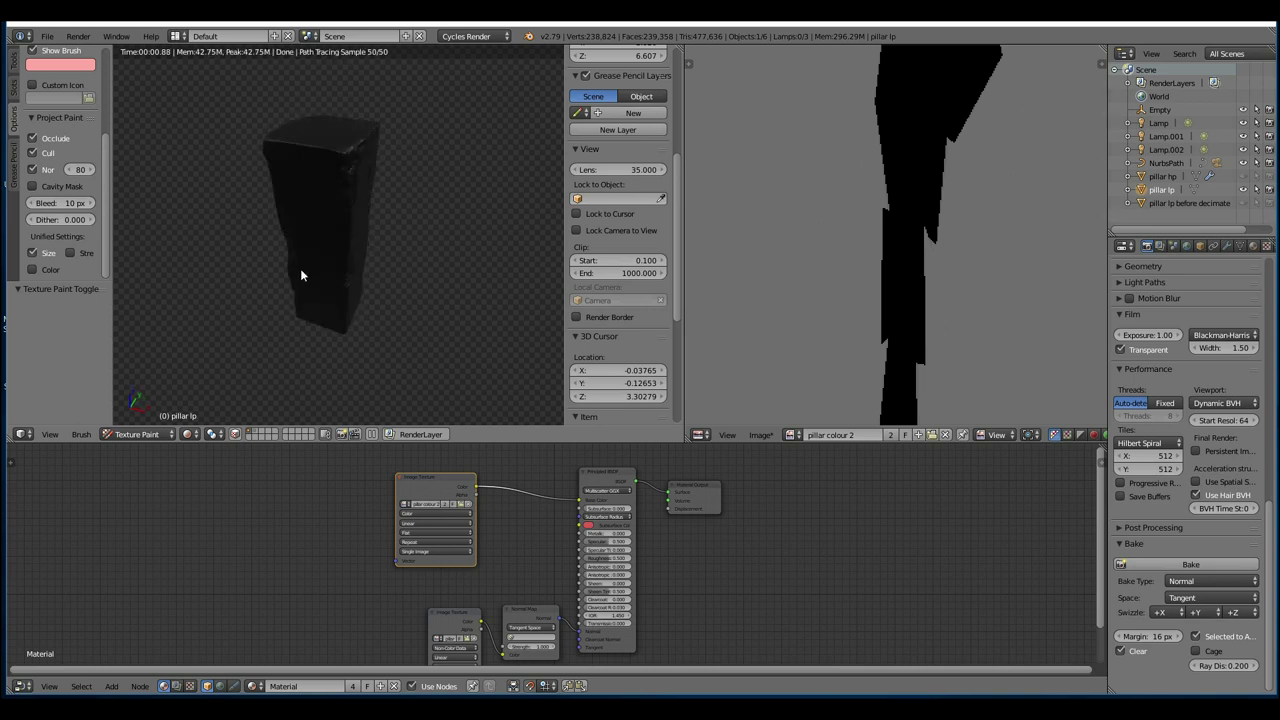
Change the 3D view's shading of the pillar from Rendered to Texture
{"action": "left_click", "coordinate": [187, 434]}
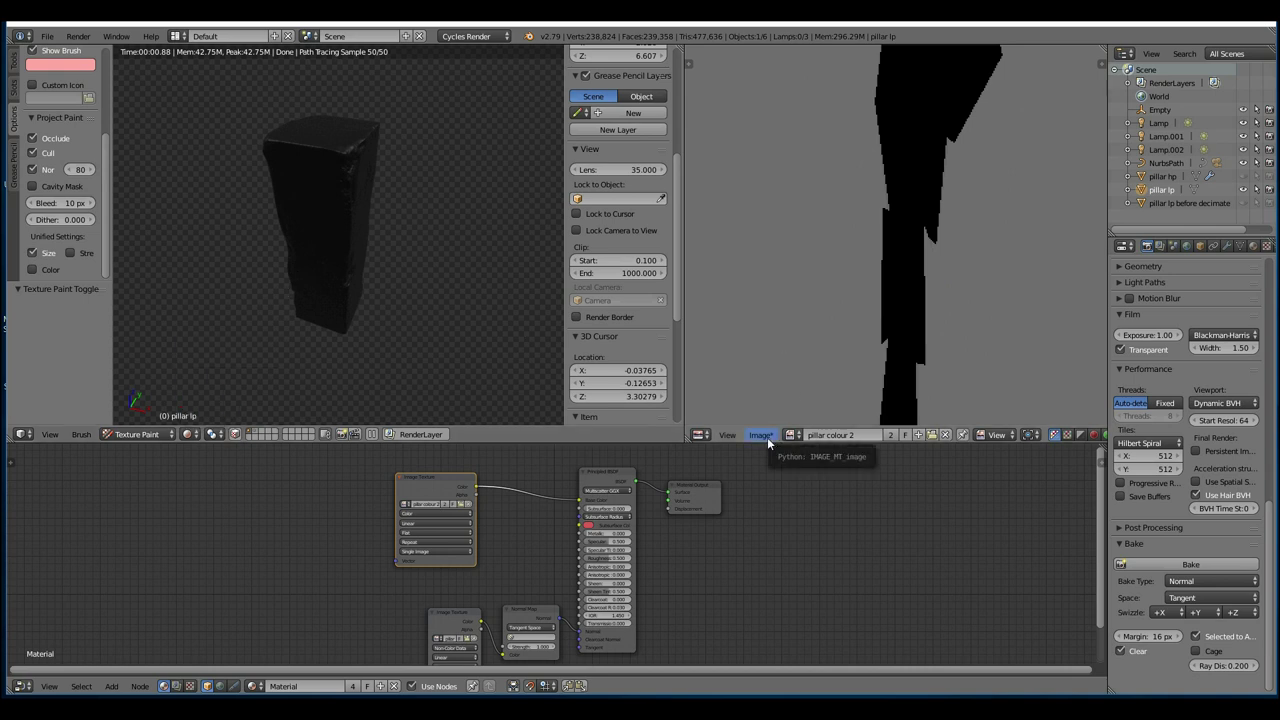
{"action": "left_click", "coordinate": [193, 436]}
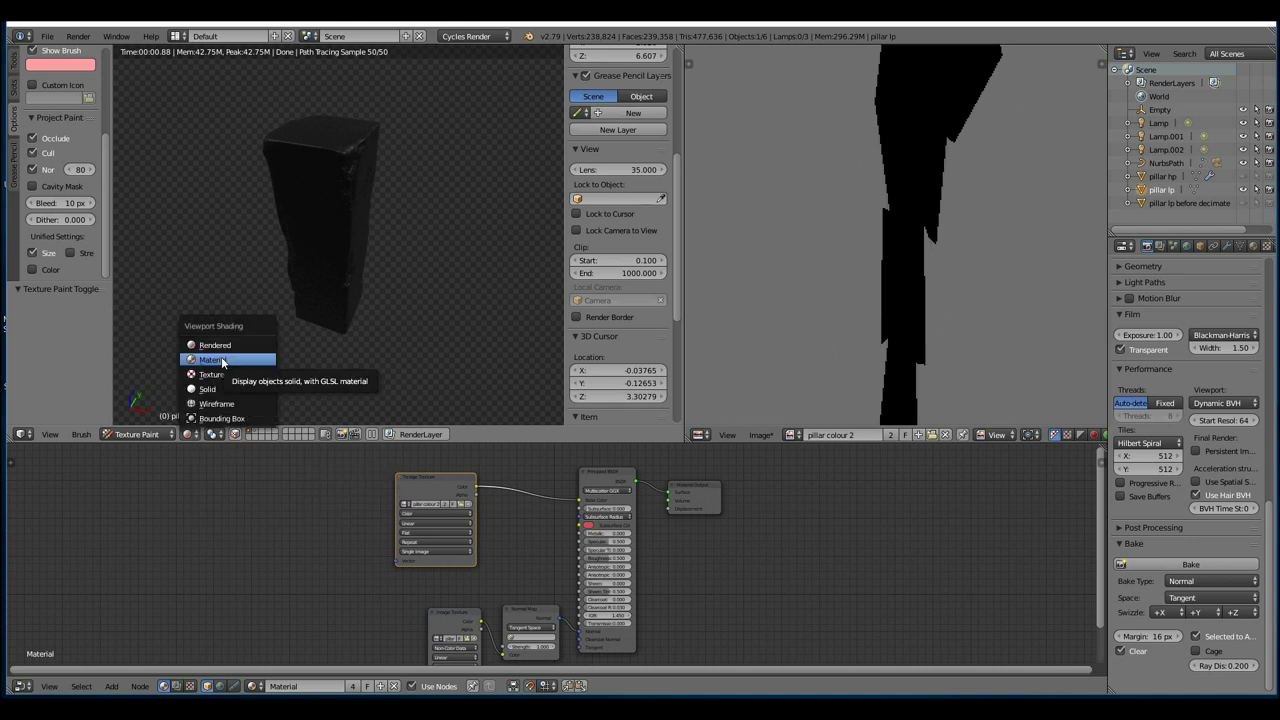
{"action": "left_click", "coordinate": [218, 374]}
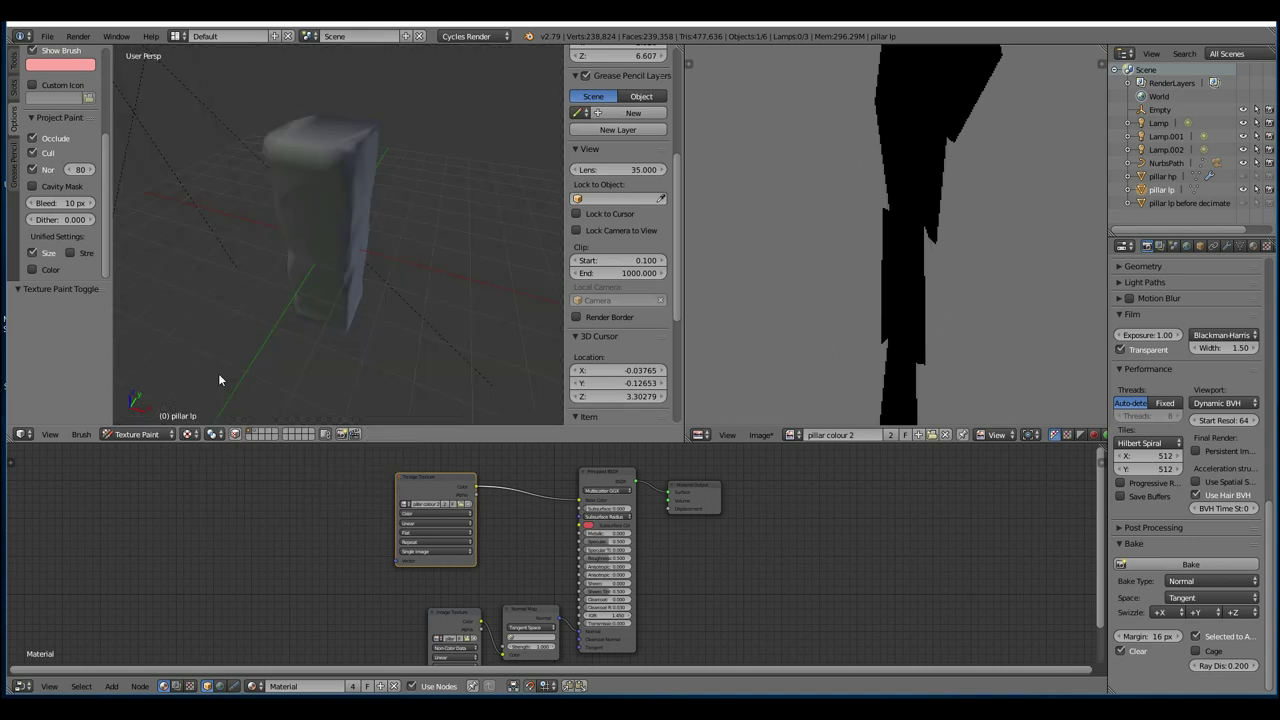
{"action": "middle_click_drag", "start_coordinate": [218, 373], "coordinate": [292, 293]}
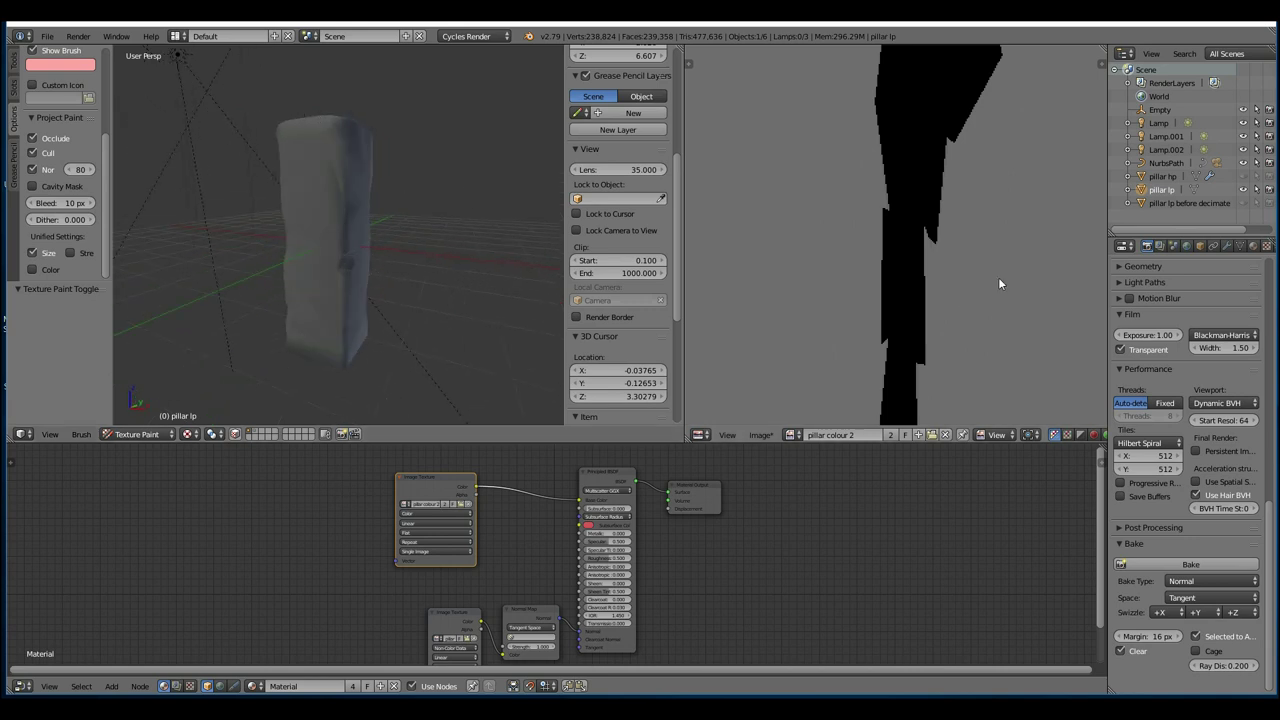
Change the 3D view's shading to Material and examine the baked surface detail around the pillar
{"action": "left_click", "coordinate": [192, 434]}
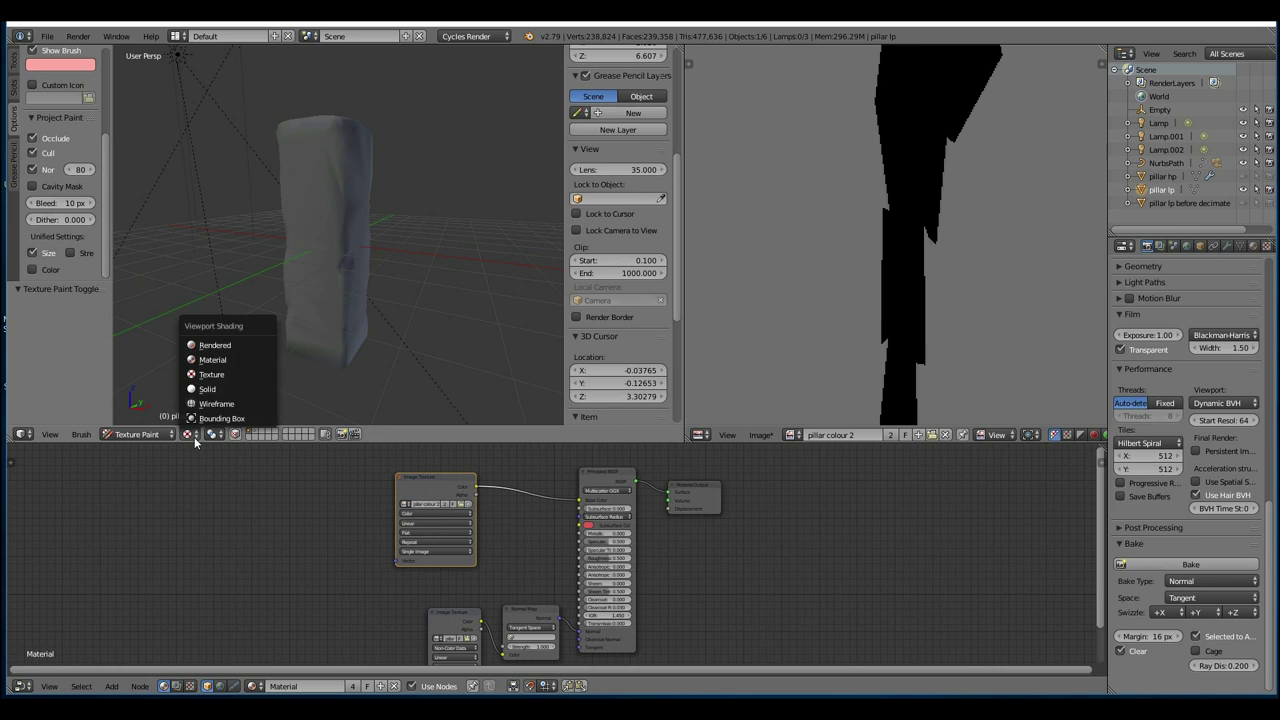
{"action": "left_click", "coordinate": [230, 360]}
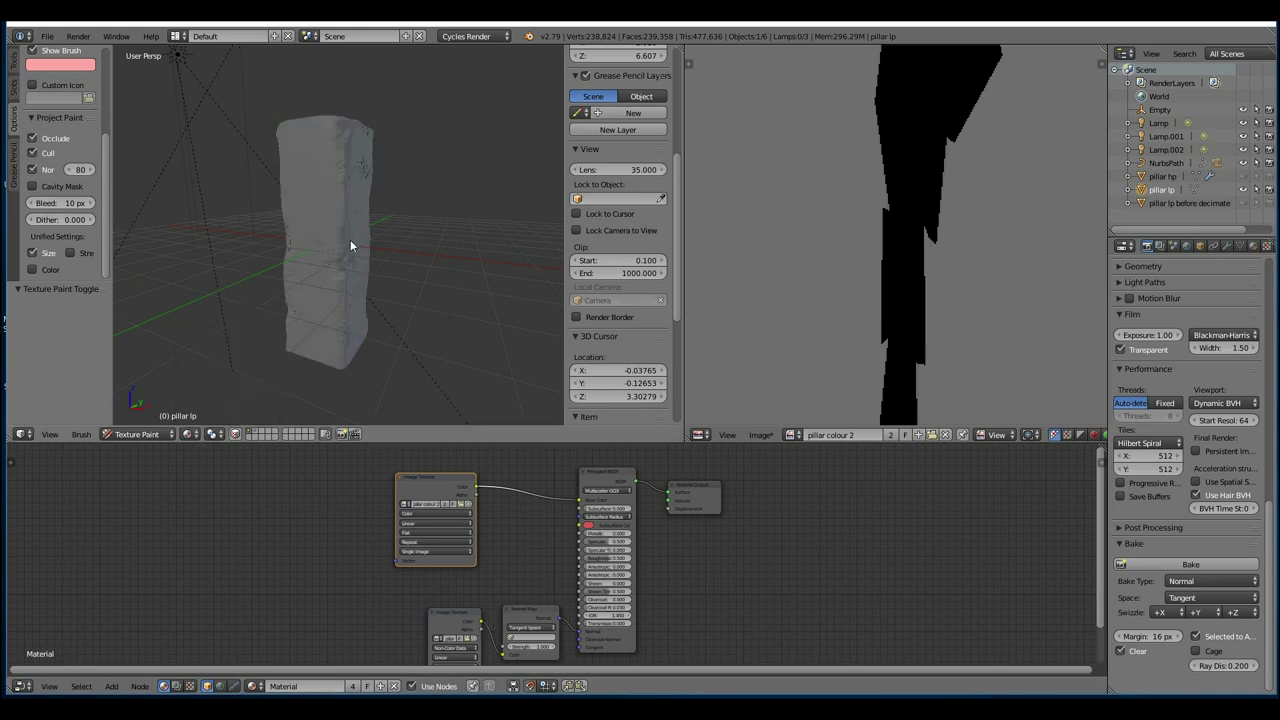
{"action": "scroll", "coordinate": [350, 239], "scroll_direction": "up", "scroll_amount": 5}
{"action": "middle_click_drag", "start_coordinate": [369, 237], "coordinate": [371, 240]}
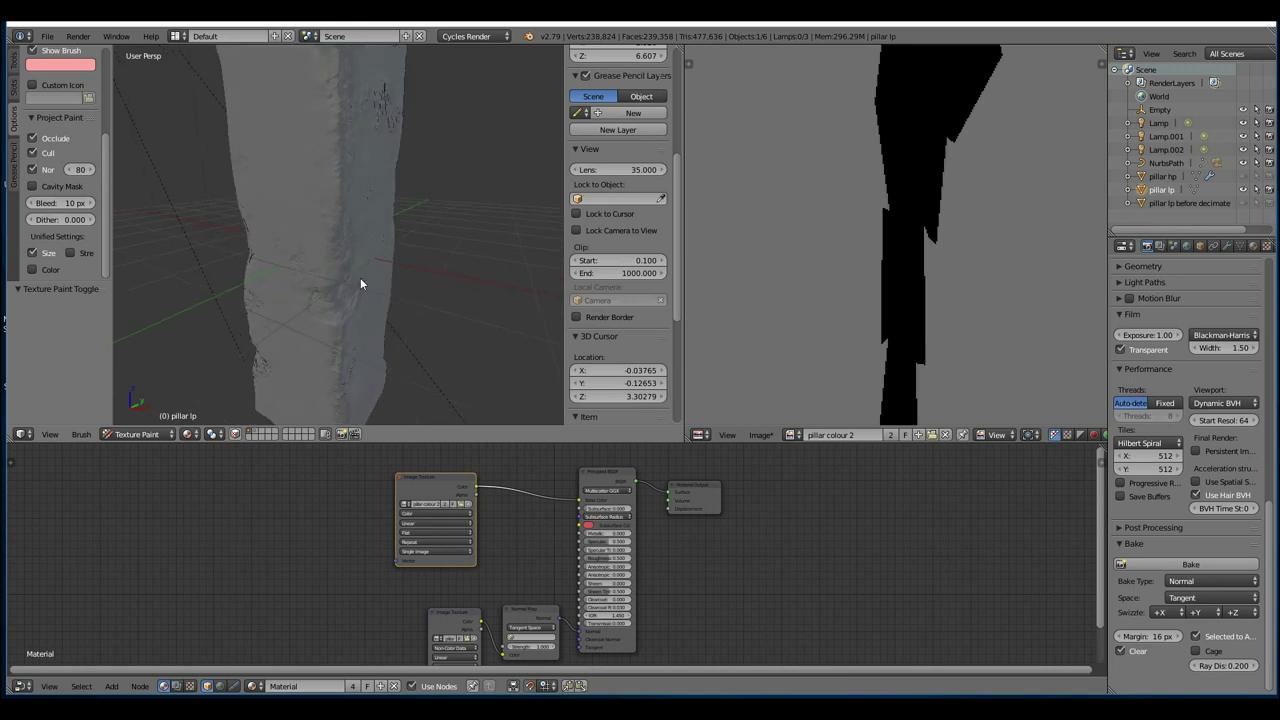
{"action": "middle_click_drag", "start_coordinate": [353, 284], "coordinate": [379, 280]}
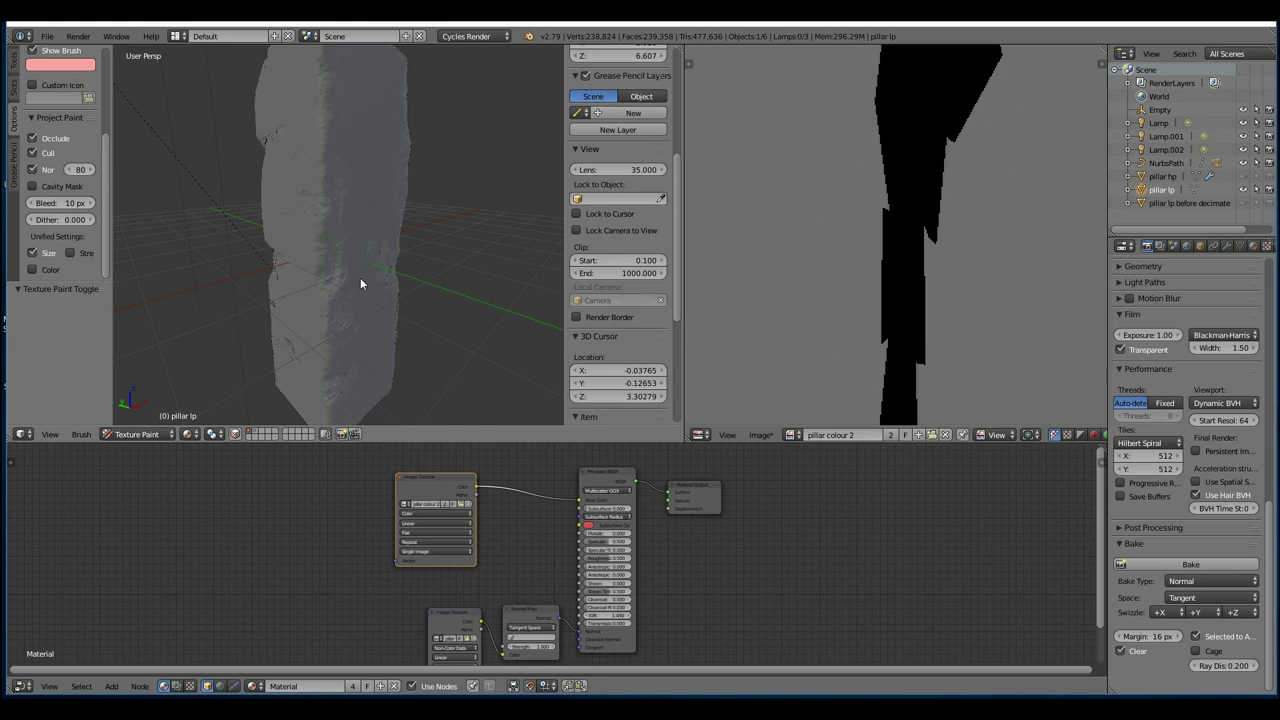
Switch the paint brush to TexDraw and enlarge the 3D view for painting
{"action": "left_click", "coordinate": [15, 68]}
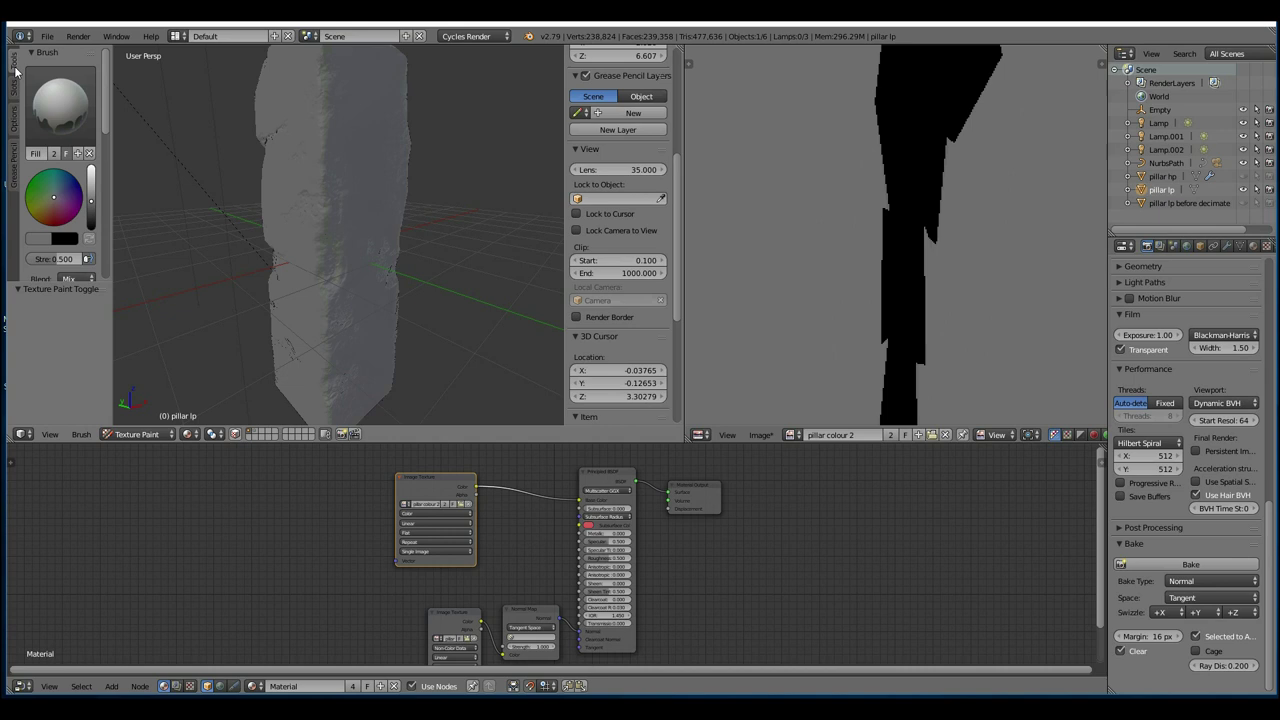
{"action": "left_click", "coordinate": [68, 105]}
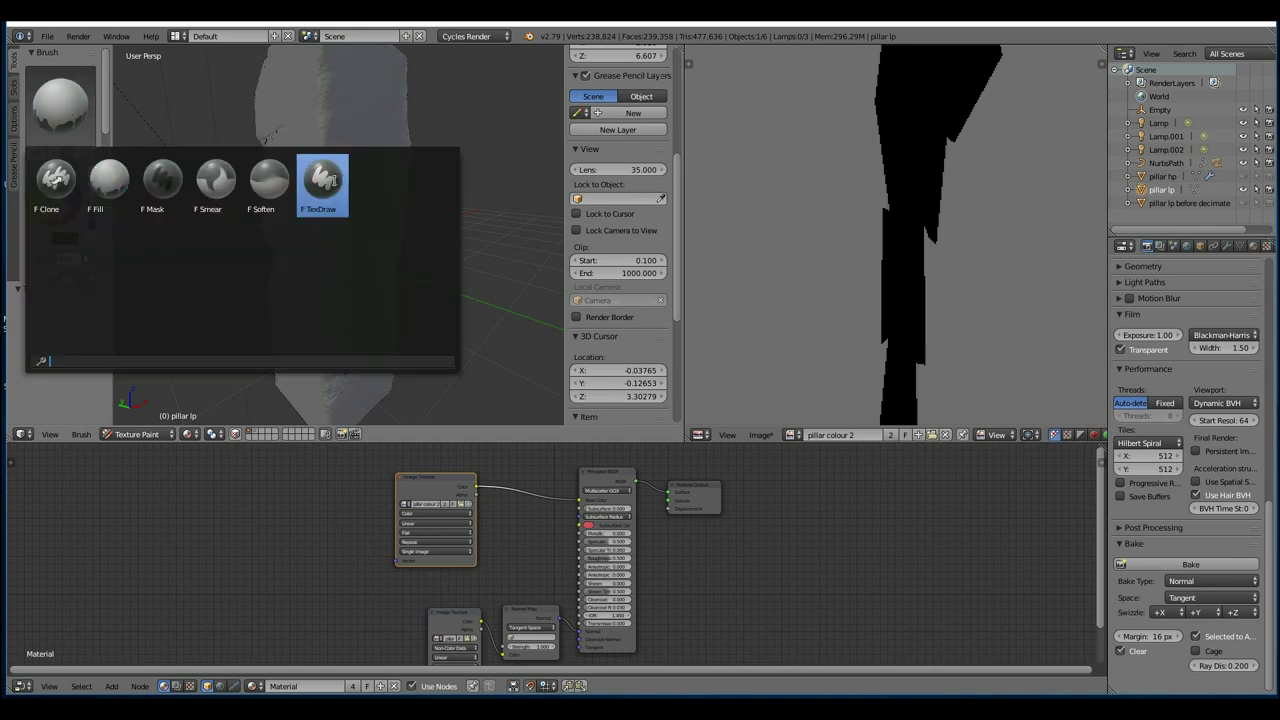
{"action": "left_click", "coordinate": [322, 180]}
{"action": "left_click_drag", "start_coordinate": [250, 443], "coordinate": [272, 605]}
{"action": "key", "text": "n"}
{"action": "scroll", "coordinate": [75, 330], "scroll_direction": "down", "scroll_amount": 2}
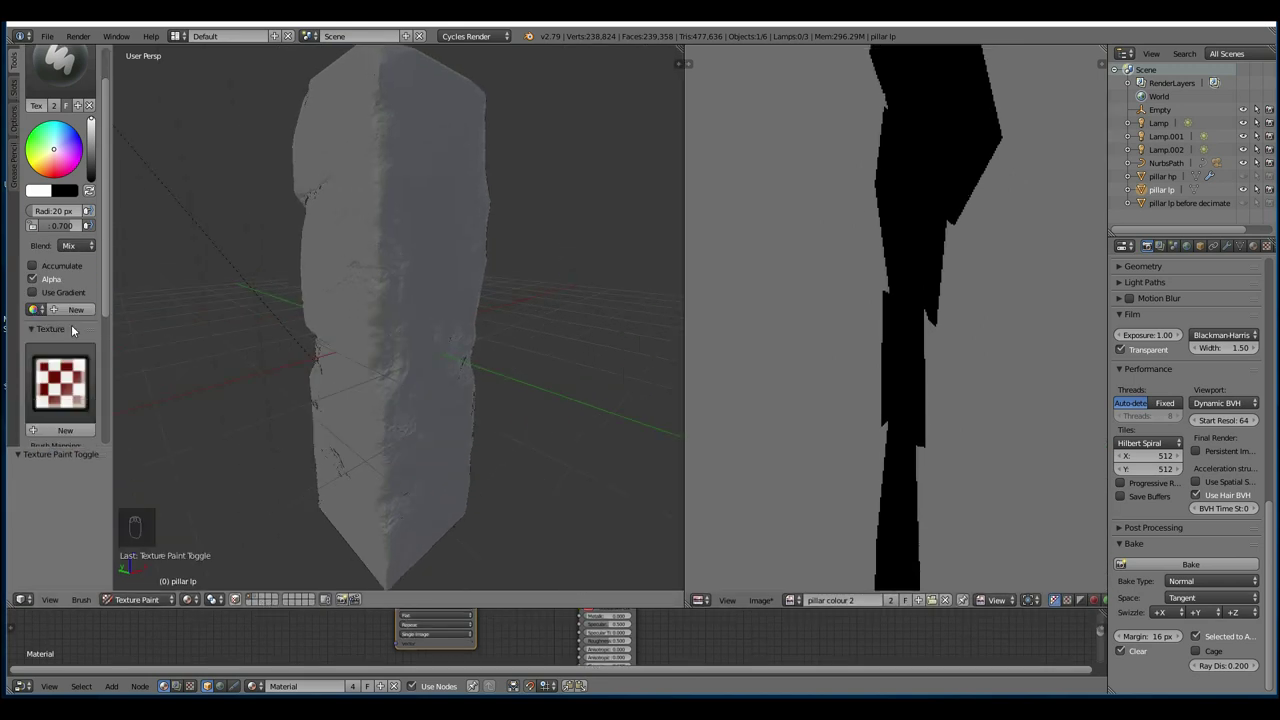
Add a new texture to the TexDraw brush and display that brush texture's properties
{"action": "left_click", "coordinate": [78, 432]}
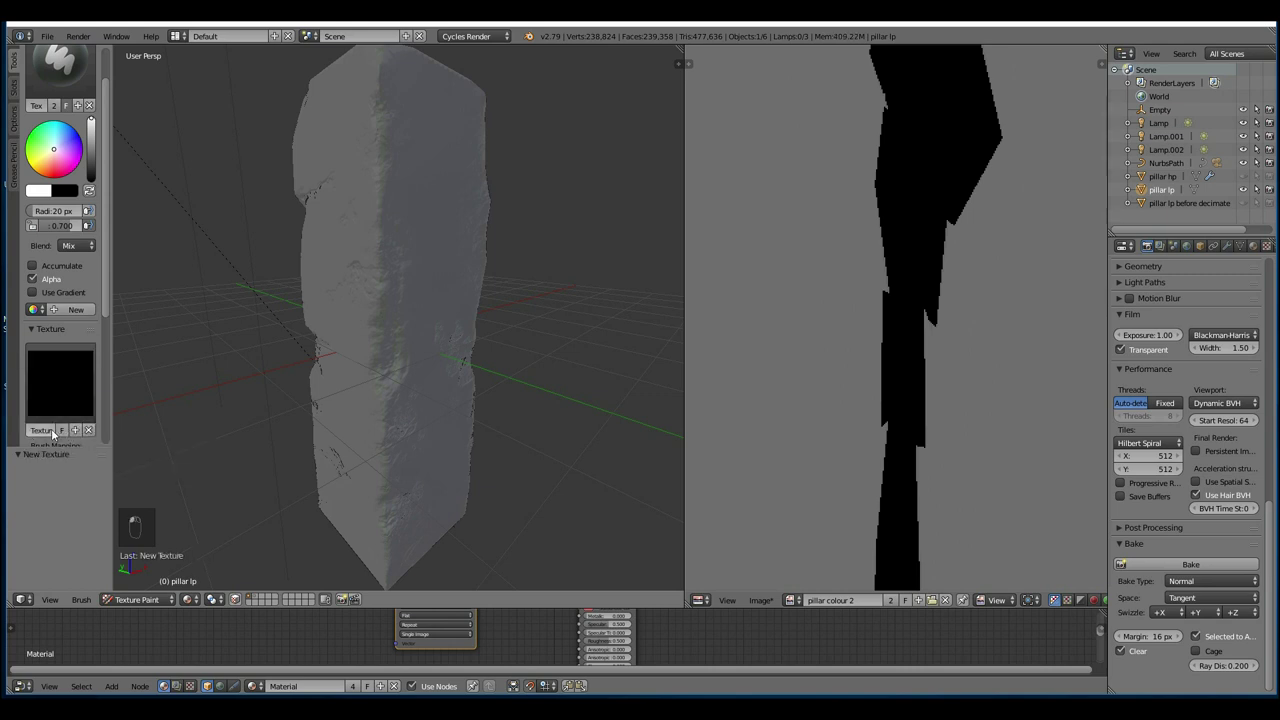
{"action": "left_click", "coordinate": [44, 430]}
{"action": "left_click", "coordinate": [1267, 246]}
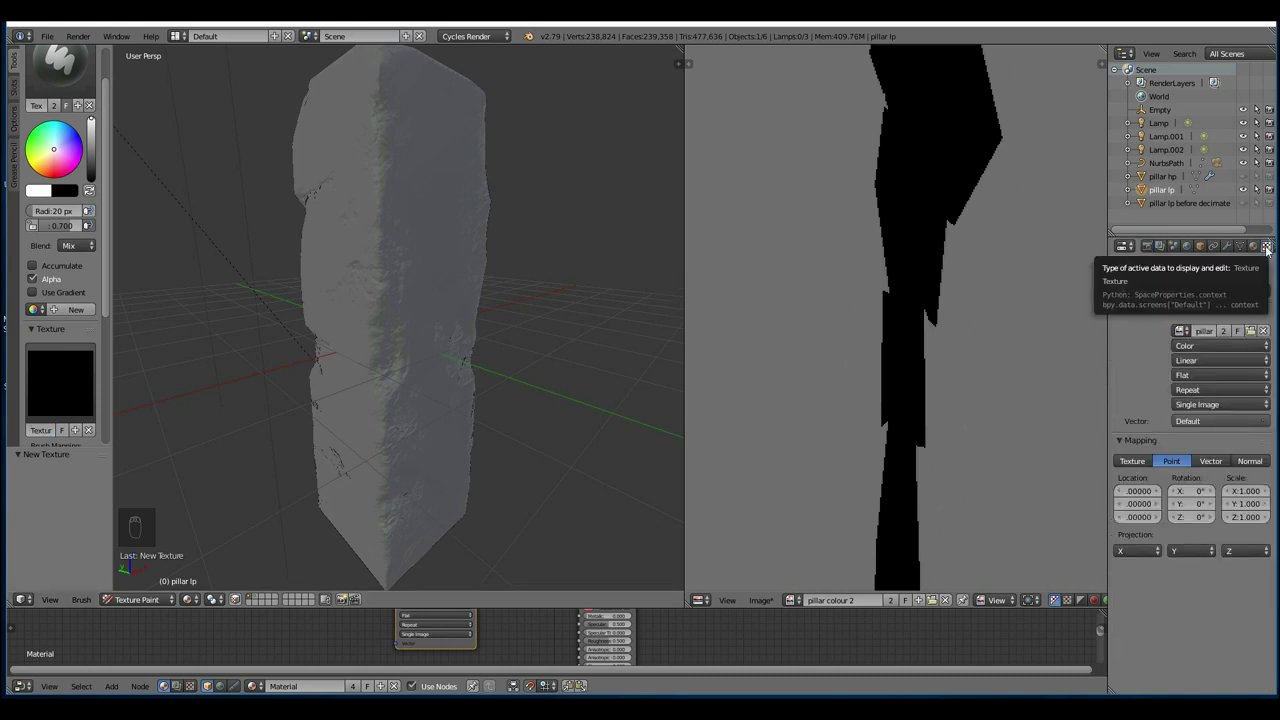
{"action": "left_click", "coordinate": [1265, 291]}
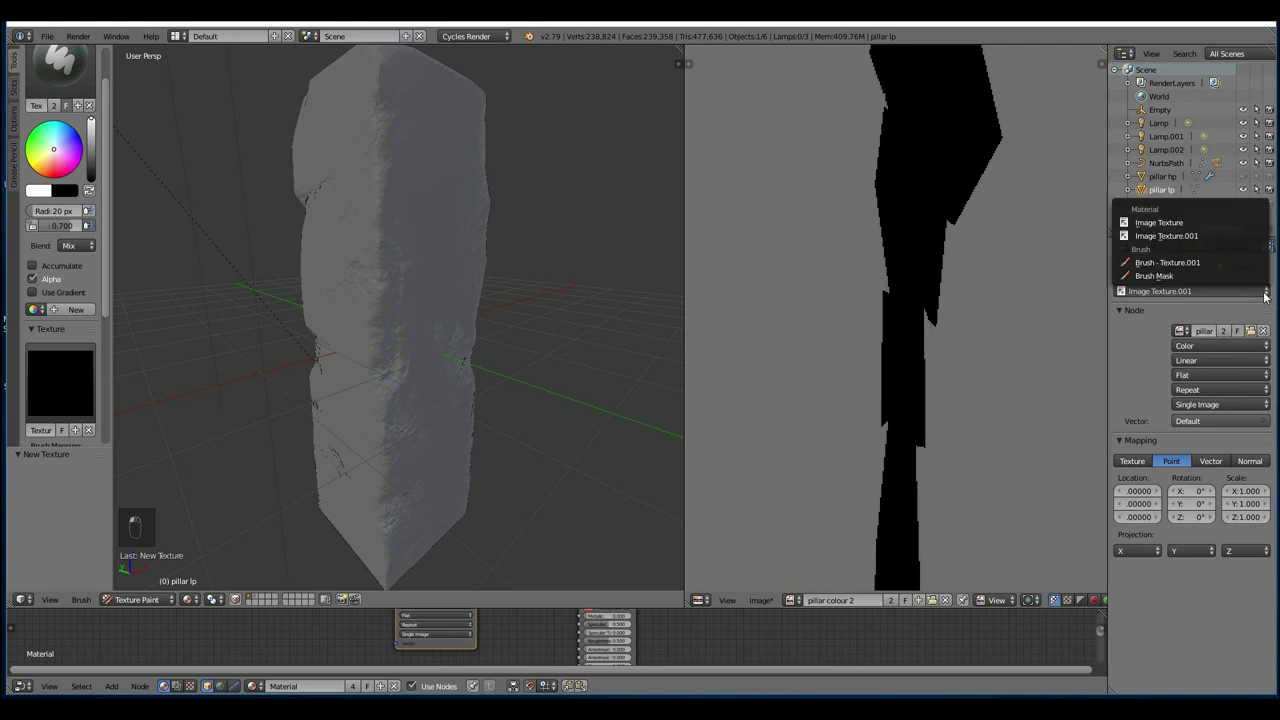
{"action": "left_click", "coordinate": [1183, 263]}
Load TexturesCom_ConcreteDirty0160_M.jpg from the textures folder into the brush texture, browsing the images as thumbnails
{"action": "left_click", "coordinate": [1237, 484]}
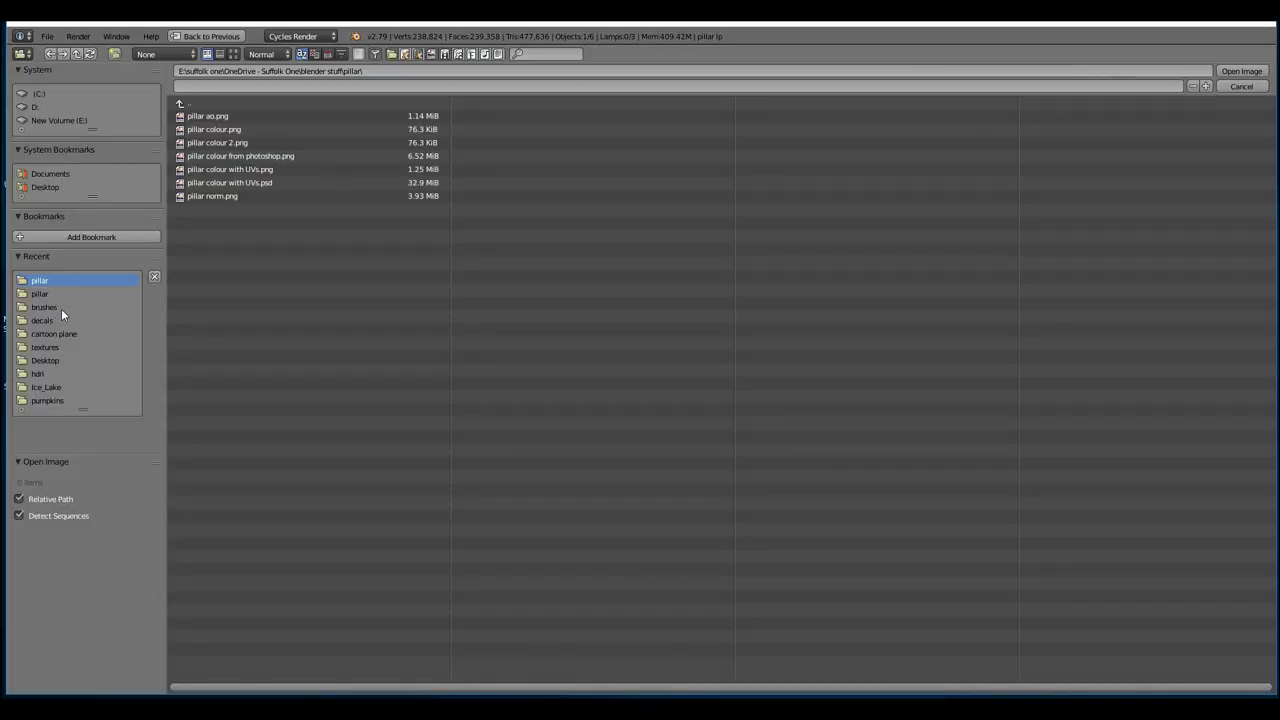
{"action": "left_click", "coordinate": [54, 350]}
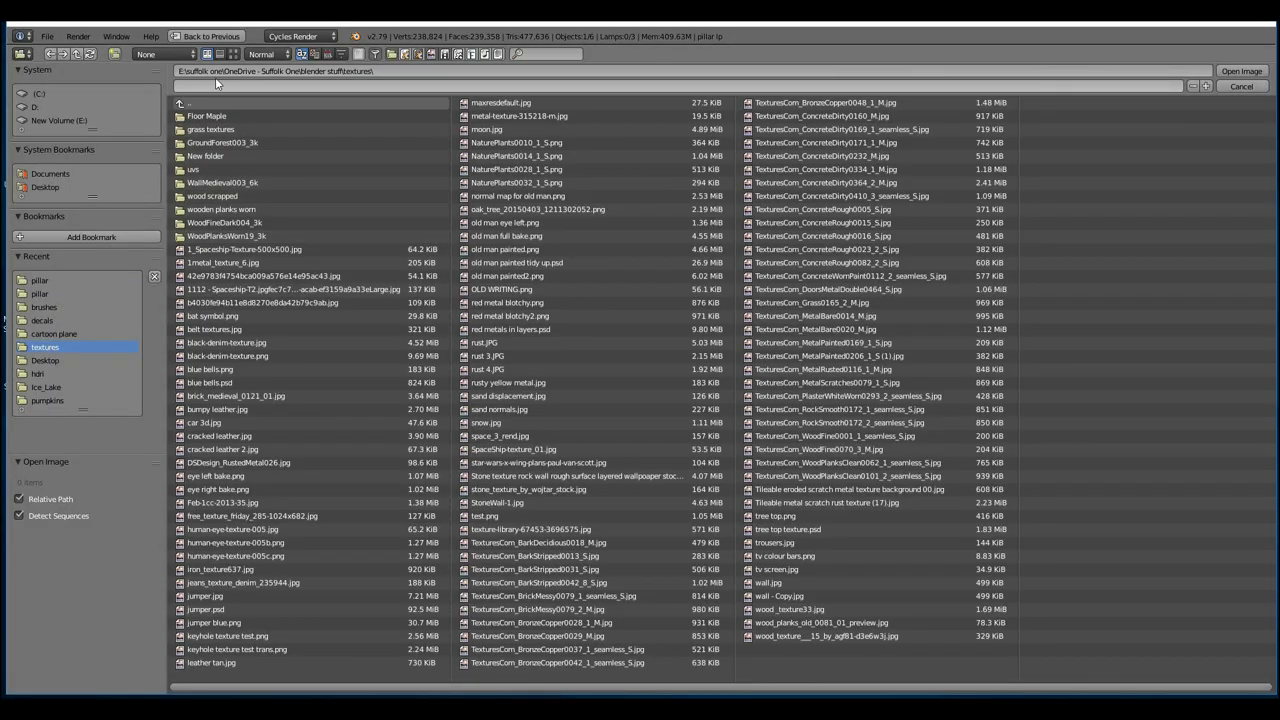
{"action": "left_click", "coordinate": [233, 54]}
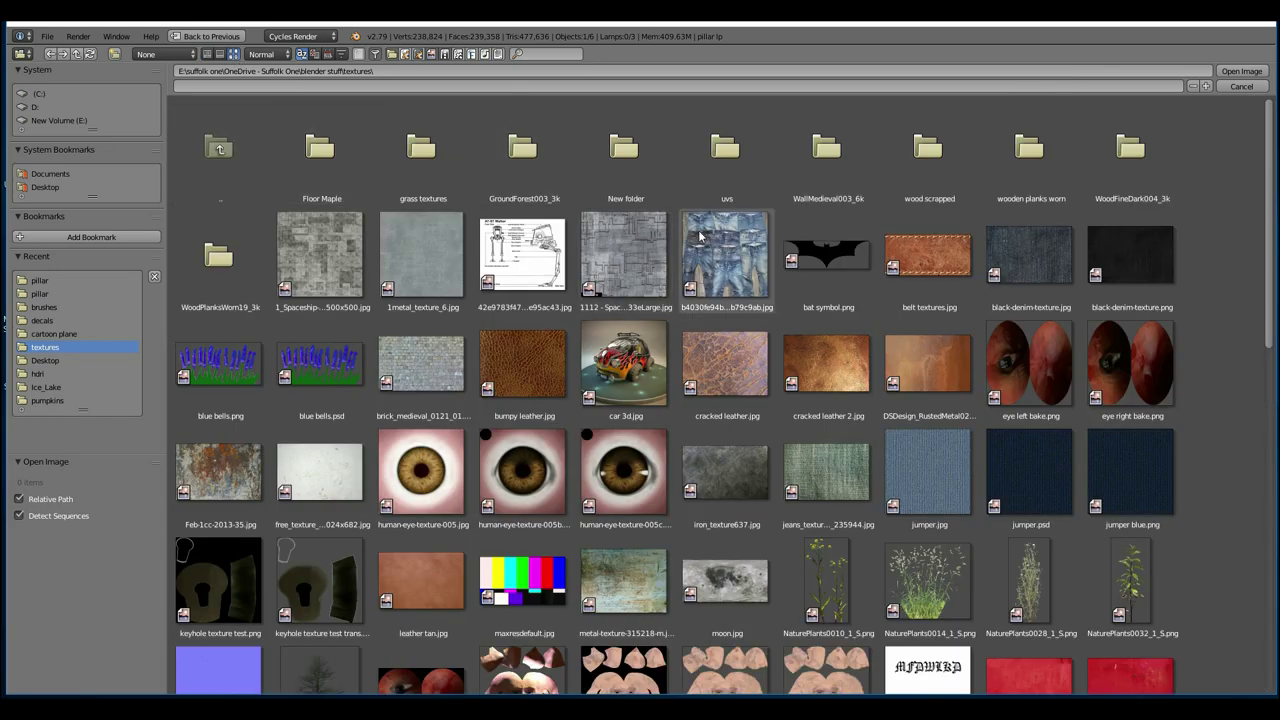
{"action": "scroll", "coordinate": [741, 252], "scroll_direction": "down", "scroll_amount": 5}
{"action": "scroll", "coordinate": [741, 252], "scroll_direction": "down", "scroll_amount": 10}
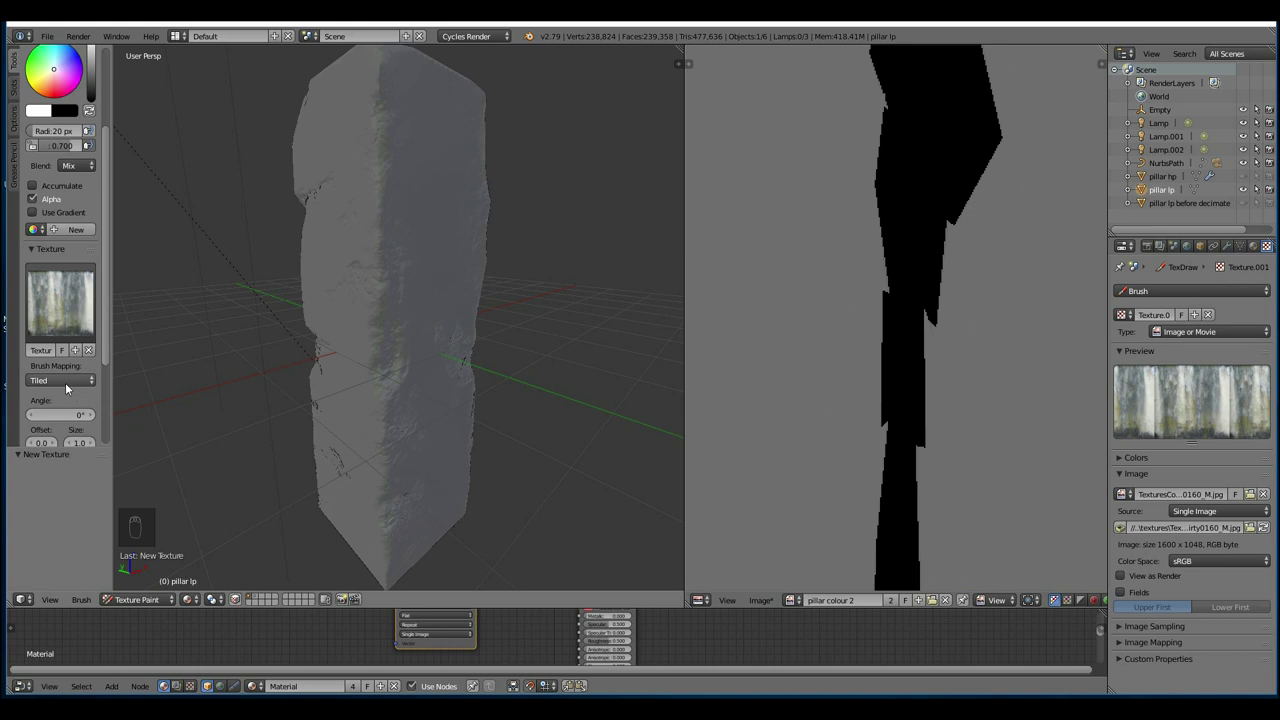
Set the brush mapping to Stencil and move and scale the concrete stencil until it covers the pillar
{"action": "left_click", "coordinate": [65, 382]}
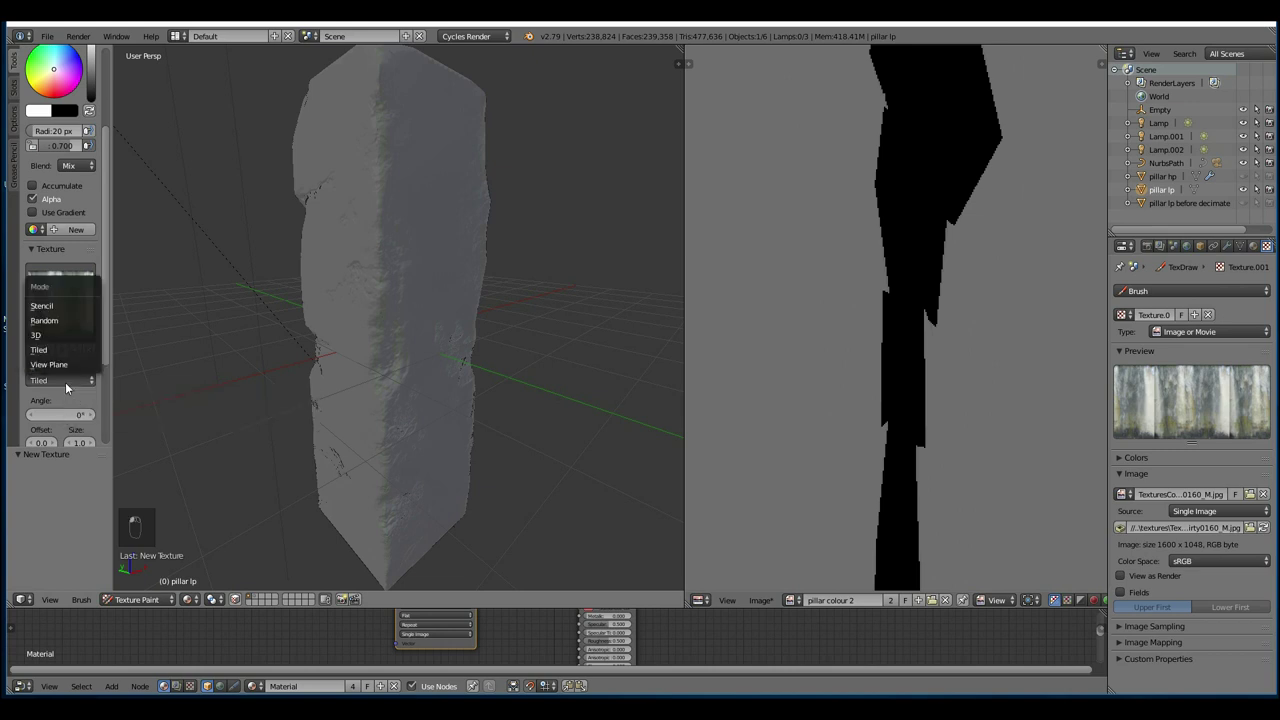
{"action": "left_click", "coordinate": [42, 305]}
{"action": "right_click_drag", "start_coordinate": [348, 368], "coordinate": [450, 262]}
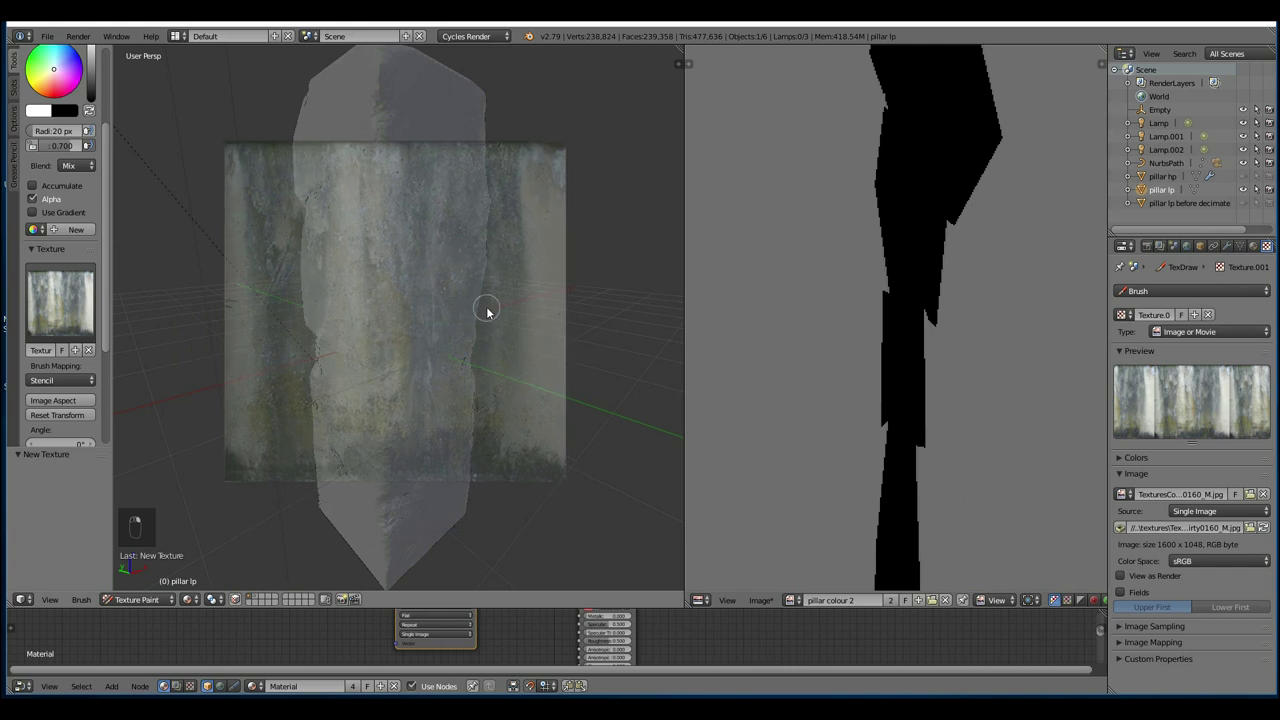
{"action": "middle_click_drag", "start_coordinate": [483, 310], "coordinate": [432, 291]}
{"action": "right_click_drag", "start_coordinate": [432, 291], "coordinate": [450, 282], "text": "shift"}
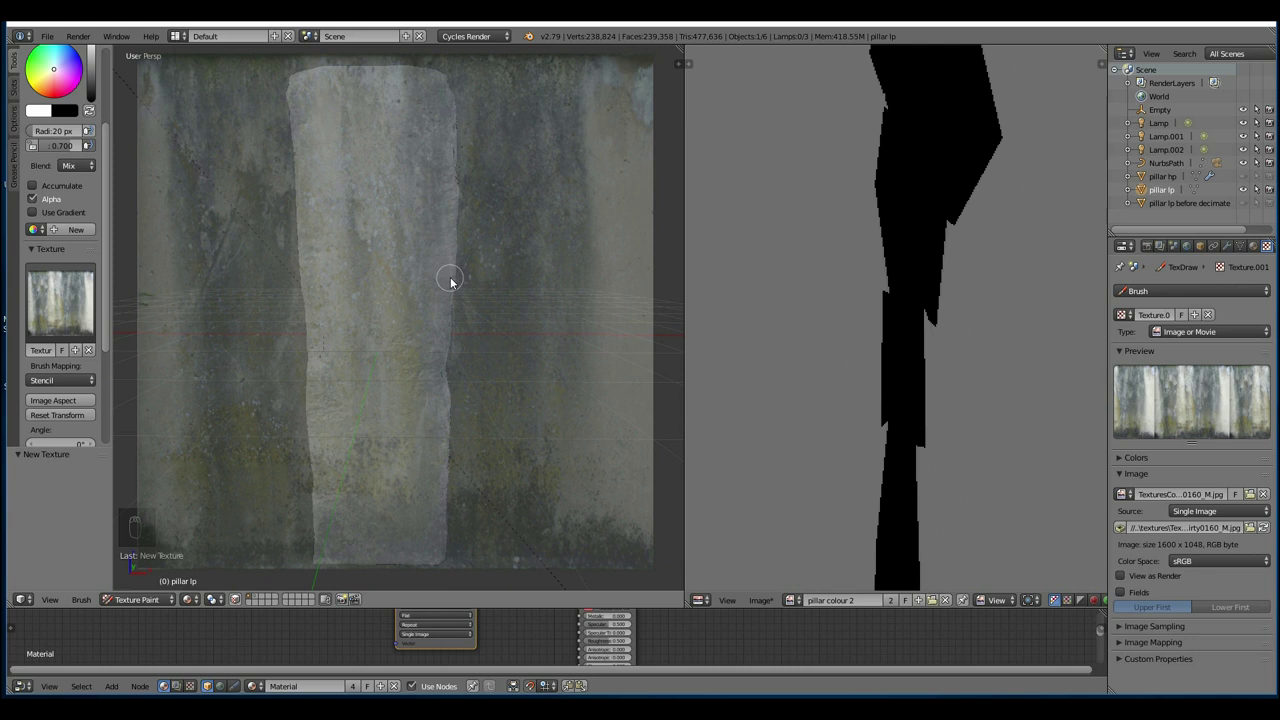
Set the brush radius to 142 px and strength to 1.000 and paint the concrete stencil onto the pillar's first sides
{"action": "key", "text": "f"}
{"action": "left_click", "coordinate": [462, 277]}
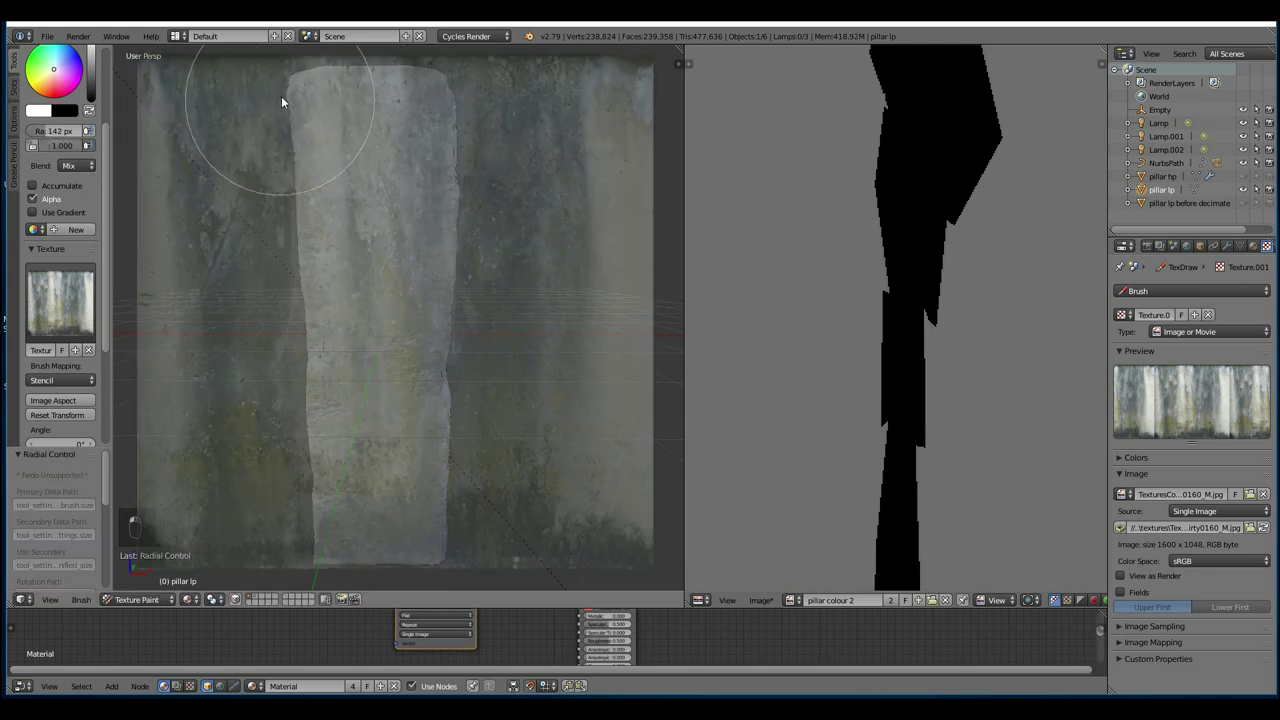
{"action": "mouse_move", "coordinate": [281, 96]}
{"action": "left_mouse_down"}
{"action": "mouse_move", "coordinate": [412, 94]}
{"action": "mouse_move", "coordinate": [450, 382]}
{"action": "mouse_move", "coordinate": [391, 514]}
{"action": "mouse_move", "coordinate": [468, 505]}
{"action": "left_mouse_up"}
{"action": "mouse_move", "coordinate": [600, 512]}
{"action": "middle_mouse_down"}
{"action": "mouse_move", "coordinate": [630, 514]}
{"action": "mouse_move", "coordinate": [84, 521]}
{"action": "mouse_move", "coordinate": [417, 417]}
{"action": "mouse_move", "coordinate": [417, 403]}
{"action": "mouse_move", "coordinate": [420, 475]}
{"action": "middle_mouse_up"}
{"action": "left_click_drag", "start_coordinate": [420, 478], "coordinate": [350, 386]}
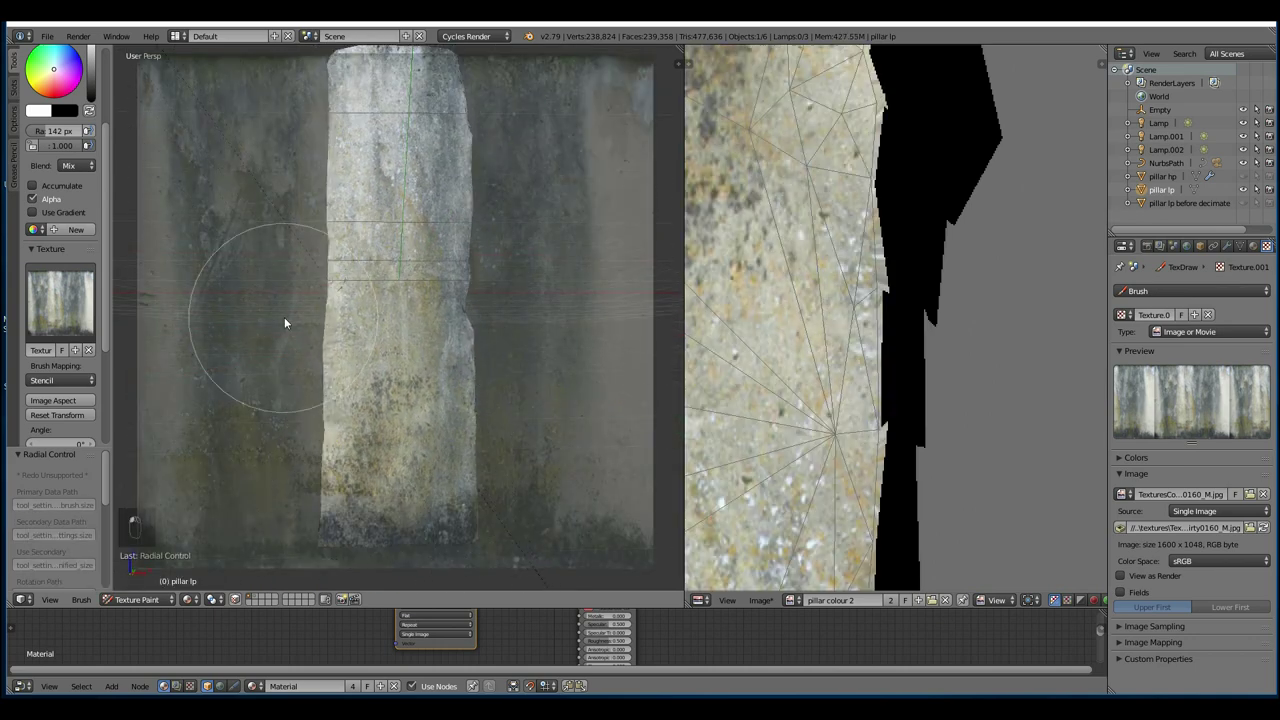
Switch to an orthographic view and paint the concrete stencil over the pillar's remaining sides and corners
{"action": "mouse_move", "coordinate": [350, 386]}
{"action": "middle_mouse_down"}
{"action": "mouse_move", "coordinate": [471, 418]}
{"action": "mouse_move", "coordinate": [474, 391]}
{"action": "middle_mouse_up"}
{"action": "key", "text": "KP_5"}
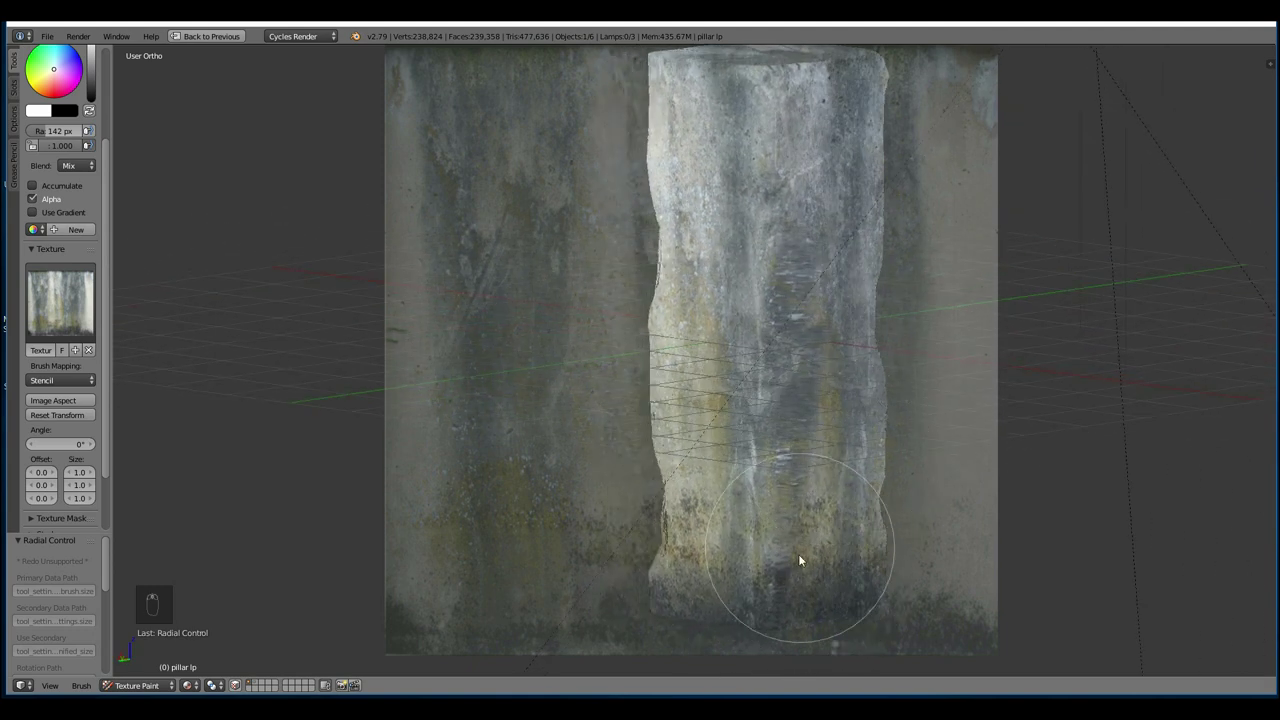
{"action": "middle_click_drag", "start_coordinate": [778, 609], "coordinate": [787, 598]}
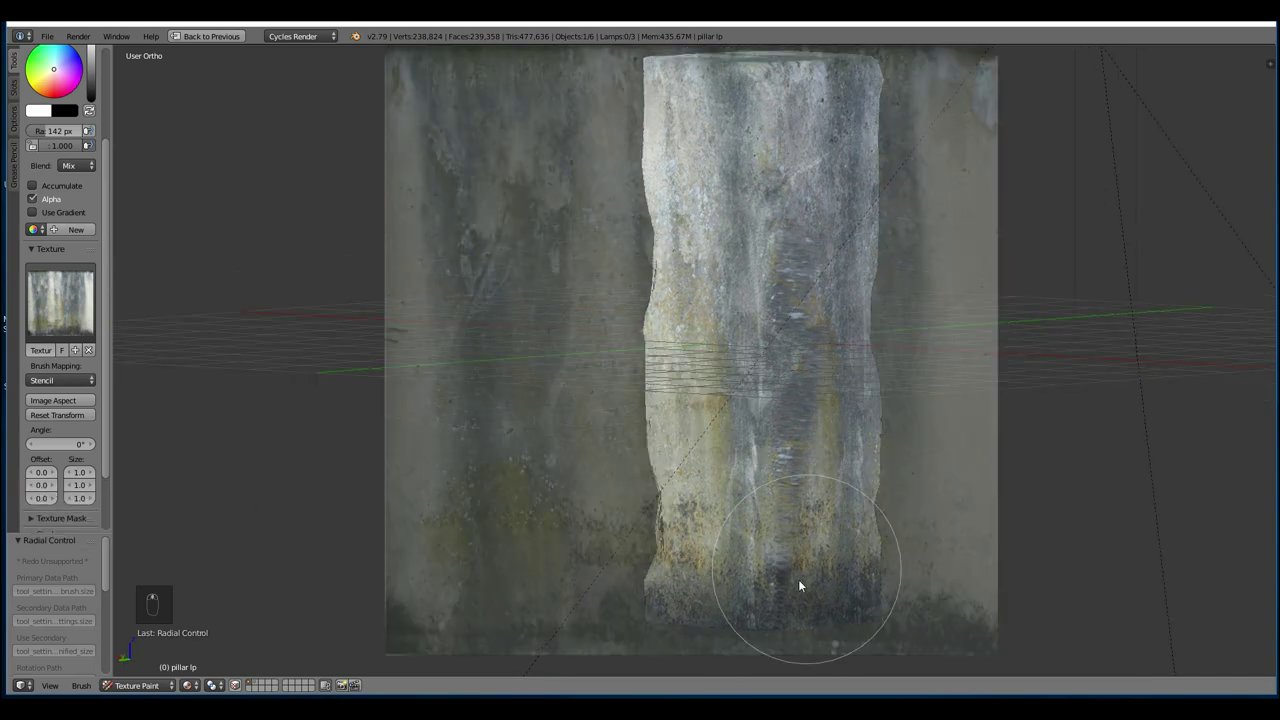
{"action": "left_click_drag", "start_coordinate": [767, 614], "coordinate": [766, 114]}
{"action": "mouse_move", "coordinate": [955, 355]}
{"action": "middle_mouse_down"}
{"action": "mouse_move", "coordinate": [878, 380]}
{"action": "mouse_move", "coordinate": [784, 367]}
{"action": "middle_mouse_up"}
{"action": "left_click_drag", "start_coordinate": [795, 565], "coordinate": [793, 120]}
Paint the concrete stencil onto the pillar's end faces from tilted views
{"action": "mouse_move", "coordinate": [950, 354]}
{"action": "middle_mouse_down"}
{"action": "mouse_move", "coordinate": [802, 354]}
{"action": "mouse_move", "coordinate": [697, 380]}
{"action": "mouse_move", "coordinate": [654, 206]}
{"action": "middle_mouse_up"}
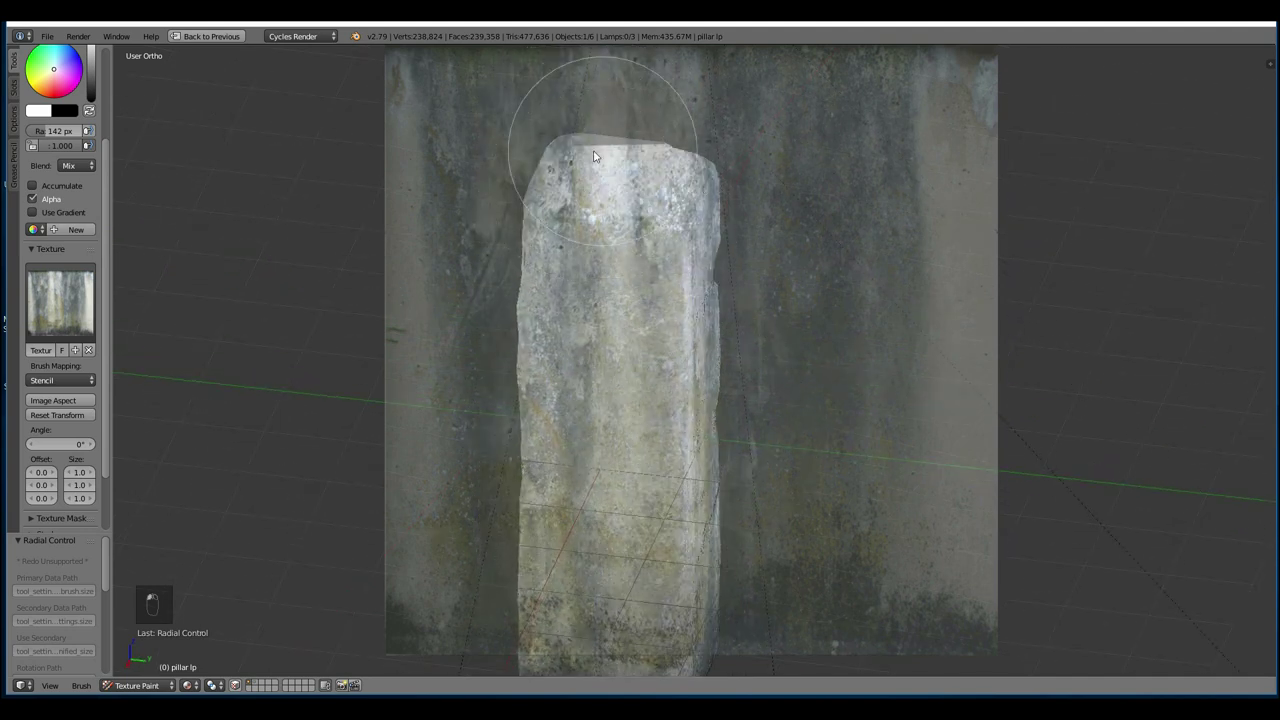
{"action": "mouse_move", "coordinate": [657, 143]}
{"action": "middle_mouse_down", "text": "shift"}
{"action": "mouse_move", "coordinate": [708, 206]}
{"action": "mouse_move", "coordinate": [772, 241]}
{"action": "mouse_move", "coordinate": [677, 228]}
{"action": "mouse_move", "coordinate": [786, 281]}
{"action": "mouse_move", "coordinate": [717, 203]}
{"action": "mouse_move", "coordinate": [637, 180]}
{"action": "mouse_move", "coordinate": [633, 216]}
{"action": "mouse_move", "coordinate": [590, 215]}
{"action": "middle_mouse_up", "text": "shift"}
{"action": "middle_click_drag", "start_coordinate": [842, 508], "coordinate": [769, 277]}
{"action": "mouse_move", "coordinate": [641, 403]}
{"action": "left_mouse_down"}
{"action": "mouse_move", "coordinate": [592, 456]}
{"action": "mouse_move", "coordinate": [651, 465]}
{"action": "mouse_move", "coordinate": [732, 448]}
{"action": "left_mouse_up"}
{"action": "middle_click_drag", "start_coordinate": [766, 465], "coordinate": [651, 449]}
{"action": "mouse_move", "coordinate": [829, 466]}
{"action": "middle_mouse_down"}
{"action": "mouse_move", "coordinate": [753, 444]}
{"action": "mouse_move", "coordinate": [820, 417]}
{"action": "mouse_move", "coordinate": [800, 586]}
{"action": "middle_mouse_up"}
{"action": "mouse_move", "coordinate": [721, 627]}
{"action": "middle_mouse_down"}
{"action": "mouse_move", "coordinate": [734, 609]}
{"action": "mouse_move", "coordinate": [655, 585]}
{"action": "mouse_move", "coordinate": [686, 453]}
{"action": "middle_mouse_up"}
Set the brush radius to 60 px, touch up the concrete texture along the pillar's upper edges, and return to perspective view
{"action": "scroll", "coordinate": [720, 390], "scroll_direction": "down", "scroll_amount": 2}
{"action": "middle_click_drag", "start_coordinate": [755, 328], "coordinate": [856, 368]}
{"action": "key", "text": "f"}
{"action": "left_click", "coordinate": [743, 87]}
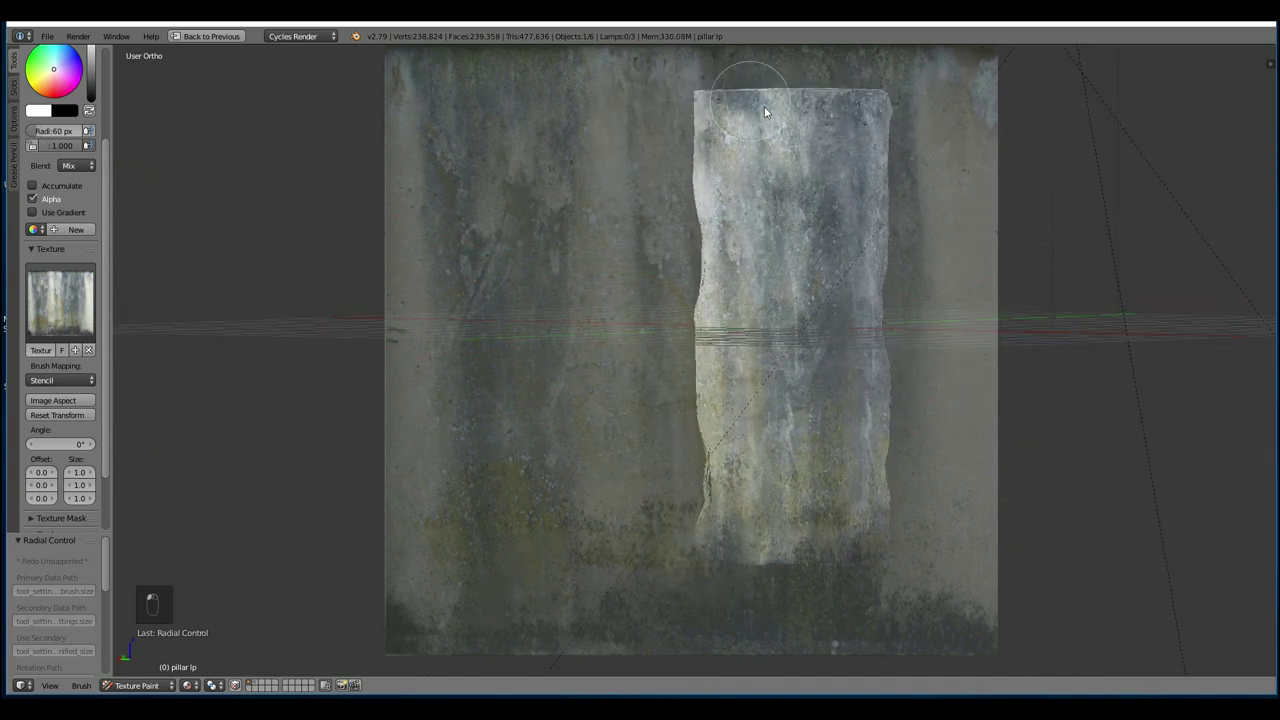
{"action": "middle_click_drag", "start_coordinate": [765, 112], "coordinate": [772, 153]}
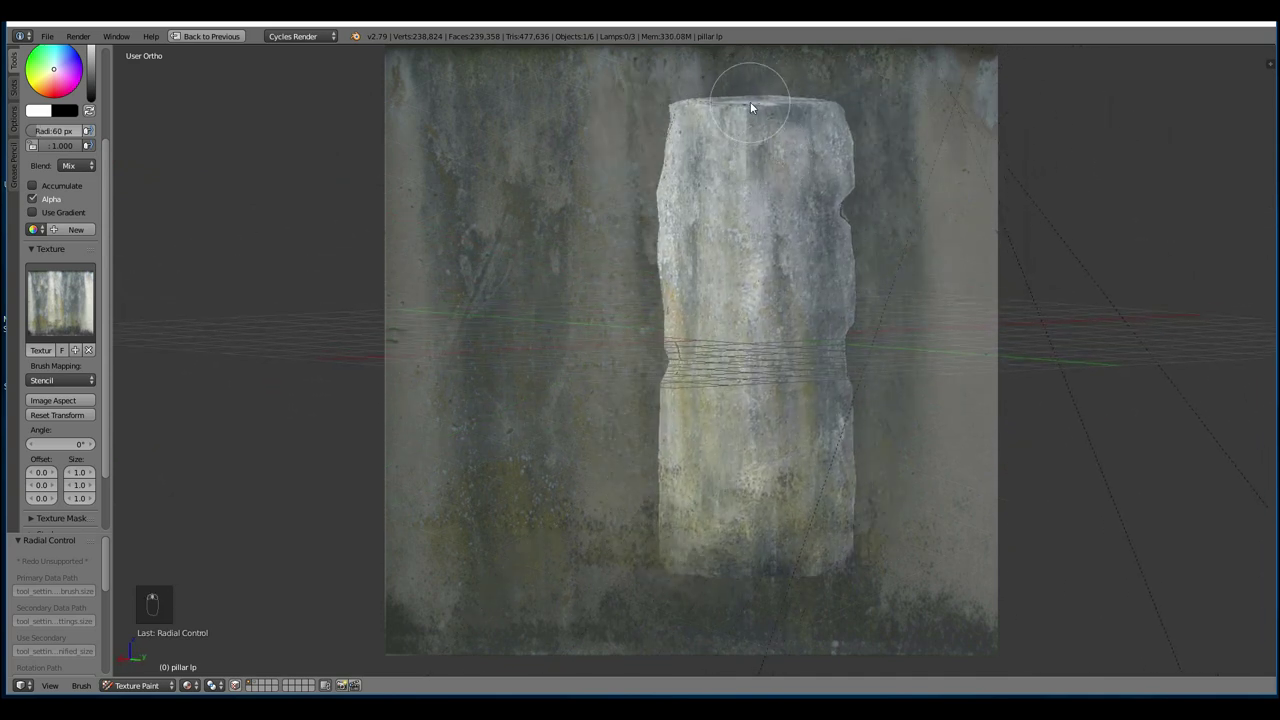
{"action": "mouse_move", "coordinate": [704, 120]}
{"action": "middle_mouse_down"}
{"action": "mouse_move", "coordinate": [743, 165]}
{"action": "mouse_move", "coordinate": [717, 134]}
{"action": "middle_mouse_up"}
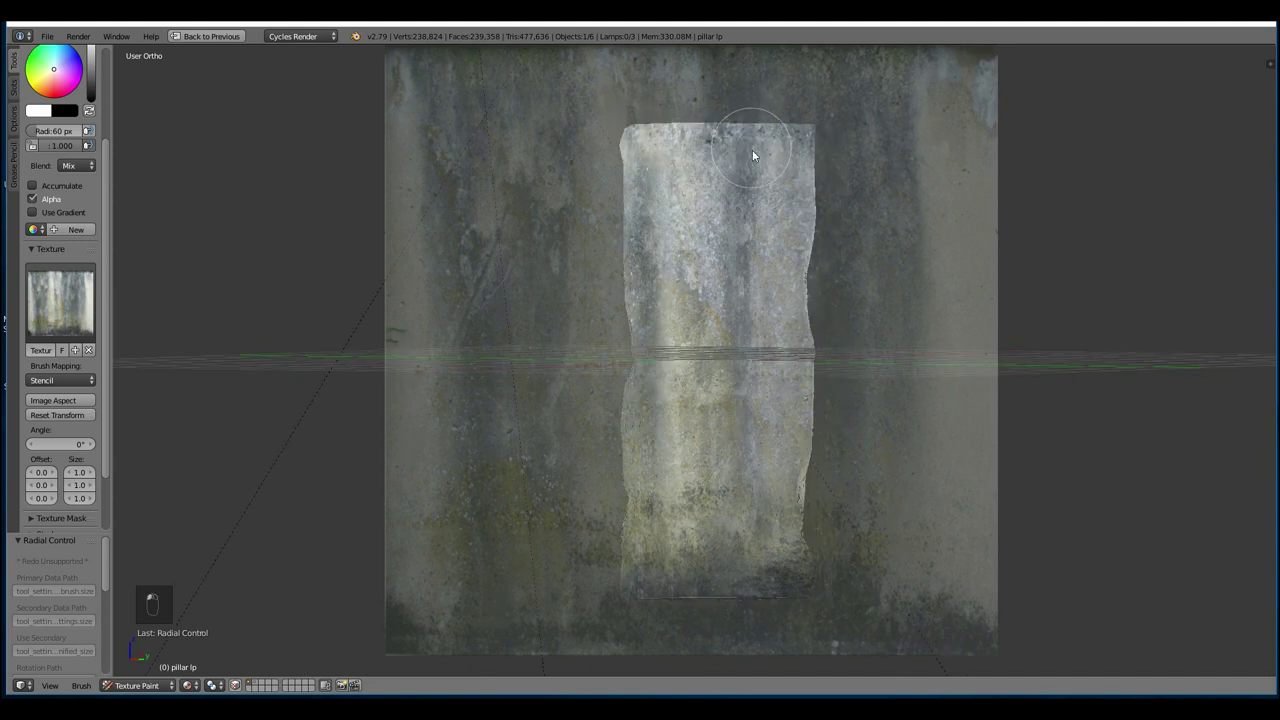
{"action": "middle_click_drag", "start_coordinate": [667, 259], "coordinate": [706, 121]}
{"action": "key", "text": "KP_5"}
{"action": "key", "text": "KP_5"}
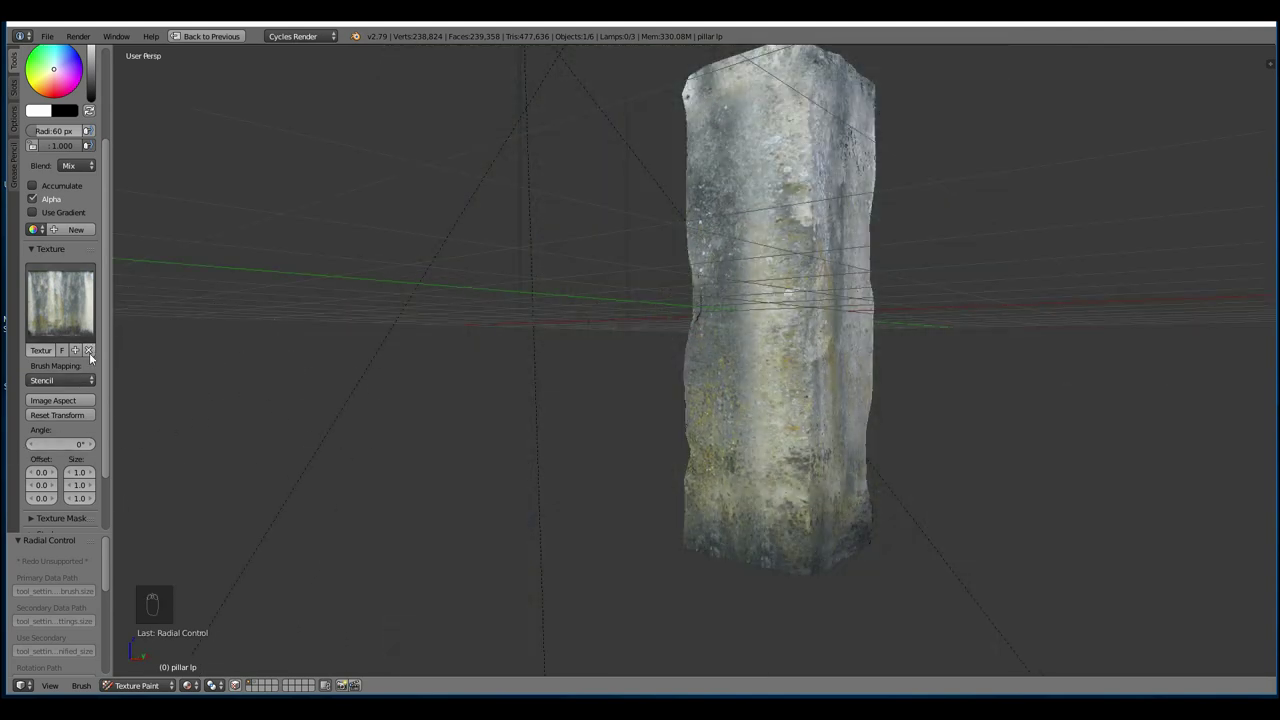
Remove the concrete texture from the brush and inspect the painted pillar from several sides
{"action": "left_click", "coordinate": [89, 352]}
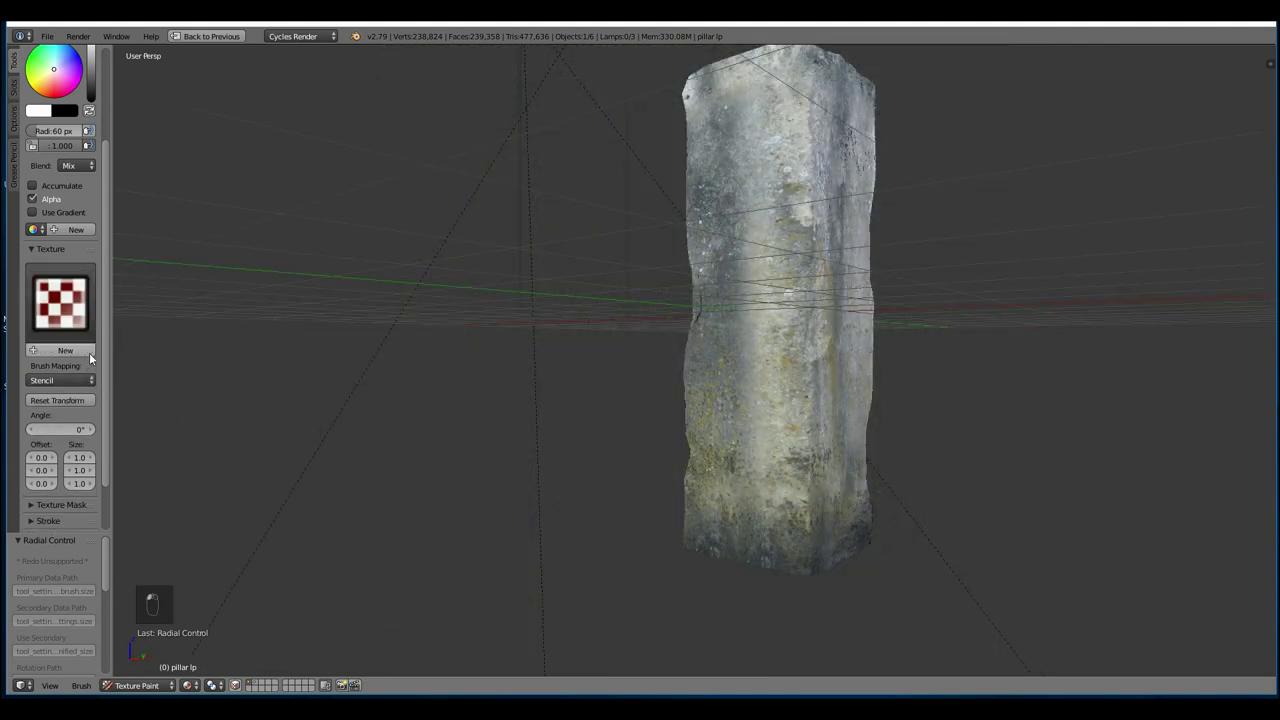
{"action": "left_click", "coordinate": [60, 300]}
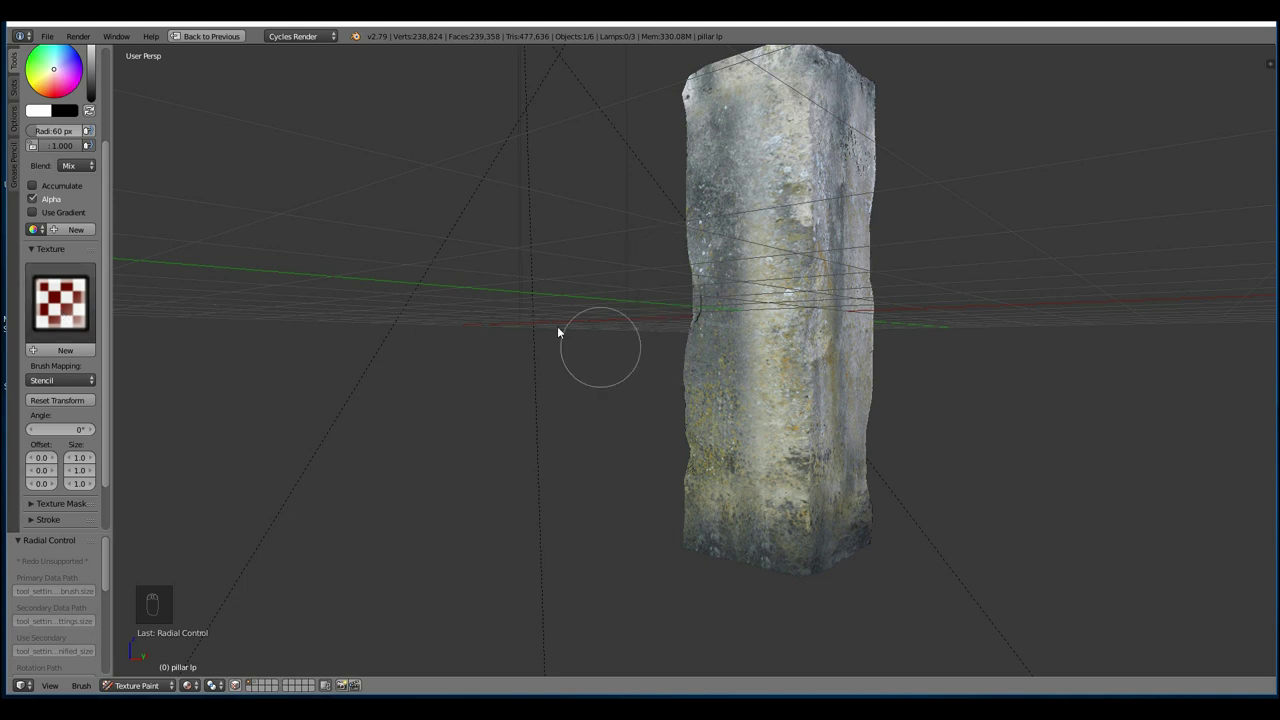
{"action": "middle_click_drag", "start_coordinate": [970, 318], "coordinate": [691, 343]}
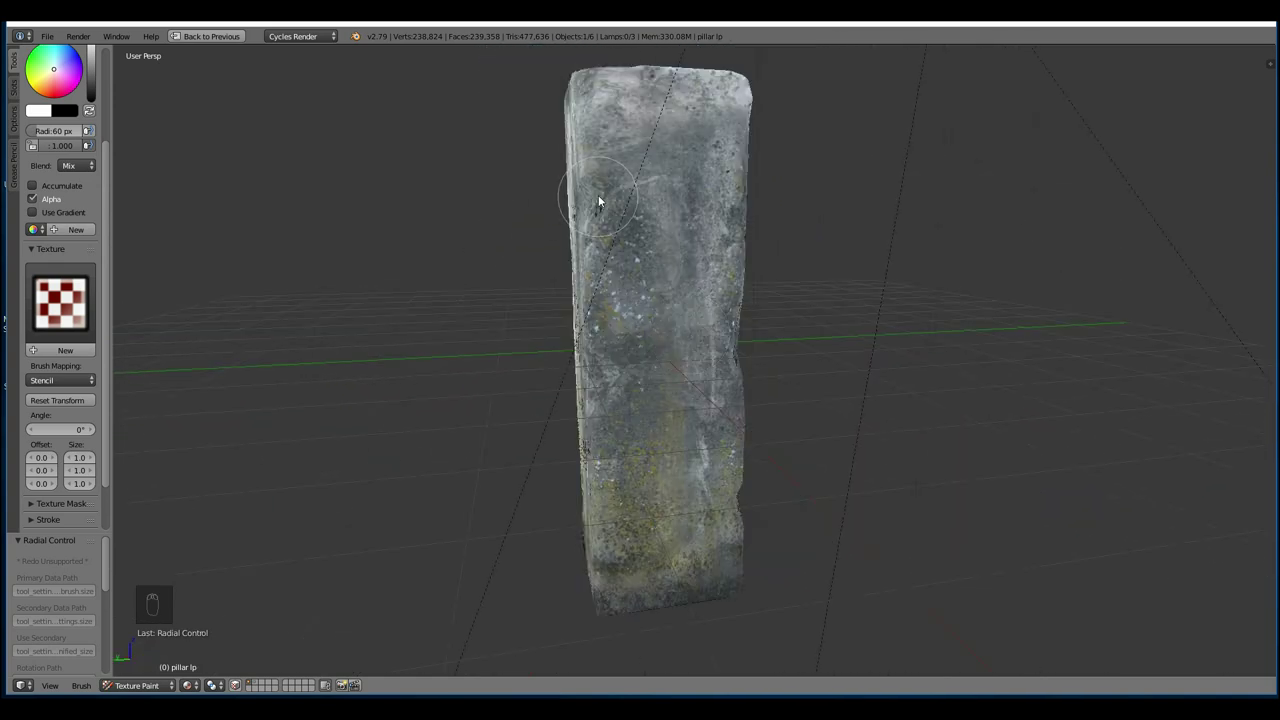
{"action": "middle_click_drag", "start_coordinate": [667, 215], "coordinate": [647, 398]}
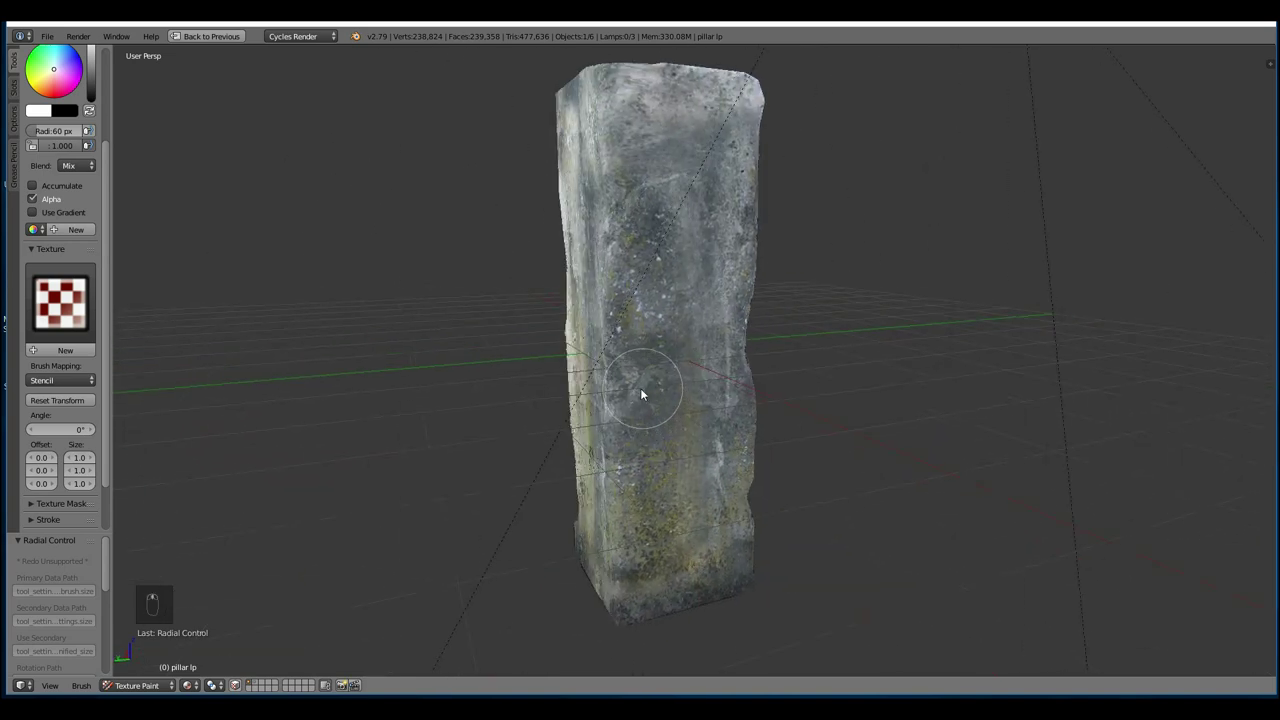
{"action": "middle_click_drag", "start_coordinate": [590, 428], "coordinate": [880, 412]}
{"action": "scroll", "coordinate": [797, 440], "scroll_direction": "up", "scroll_amount": 5}
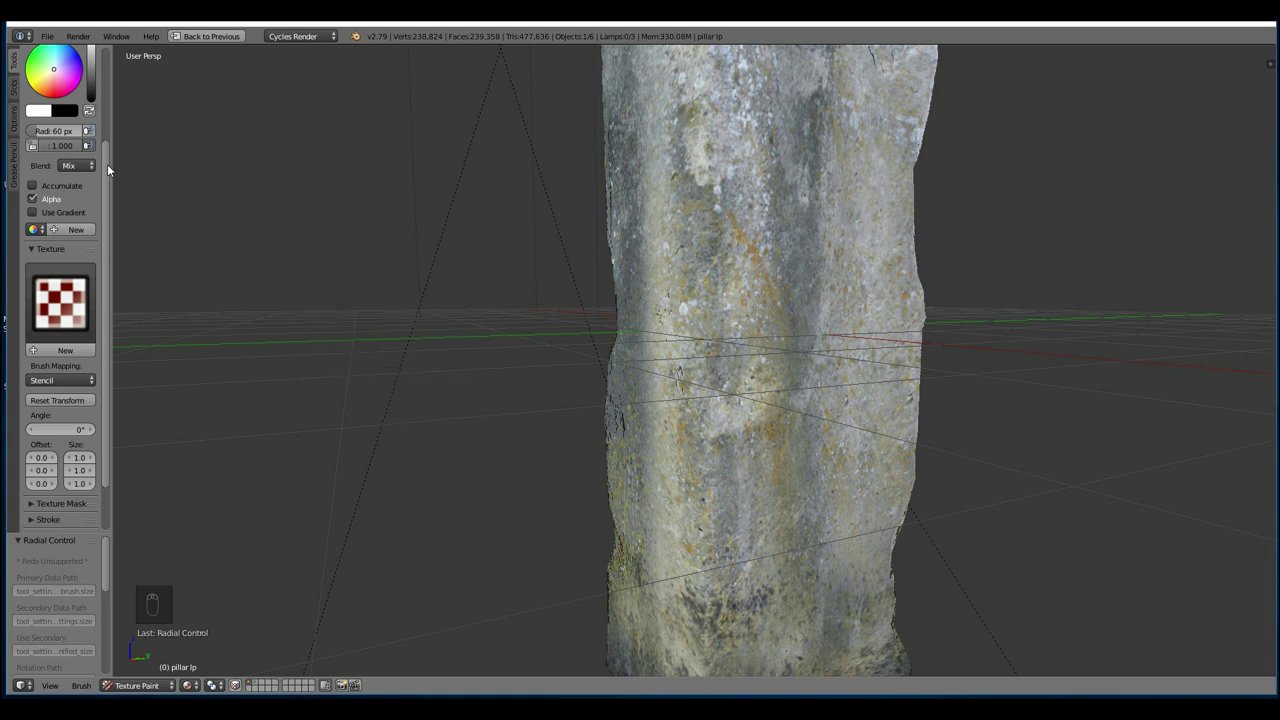
Set the brush blend mode to Multiply and the brush strength to 0.286
{"action": "left_click", "coordinate": [32, 251]}
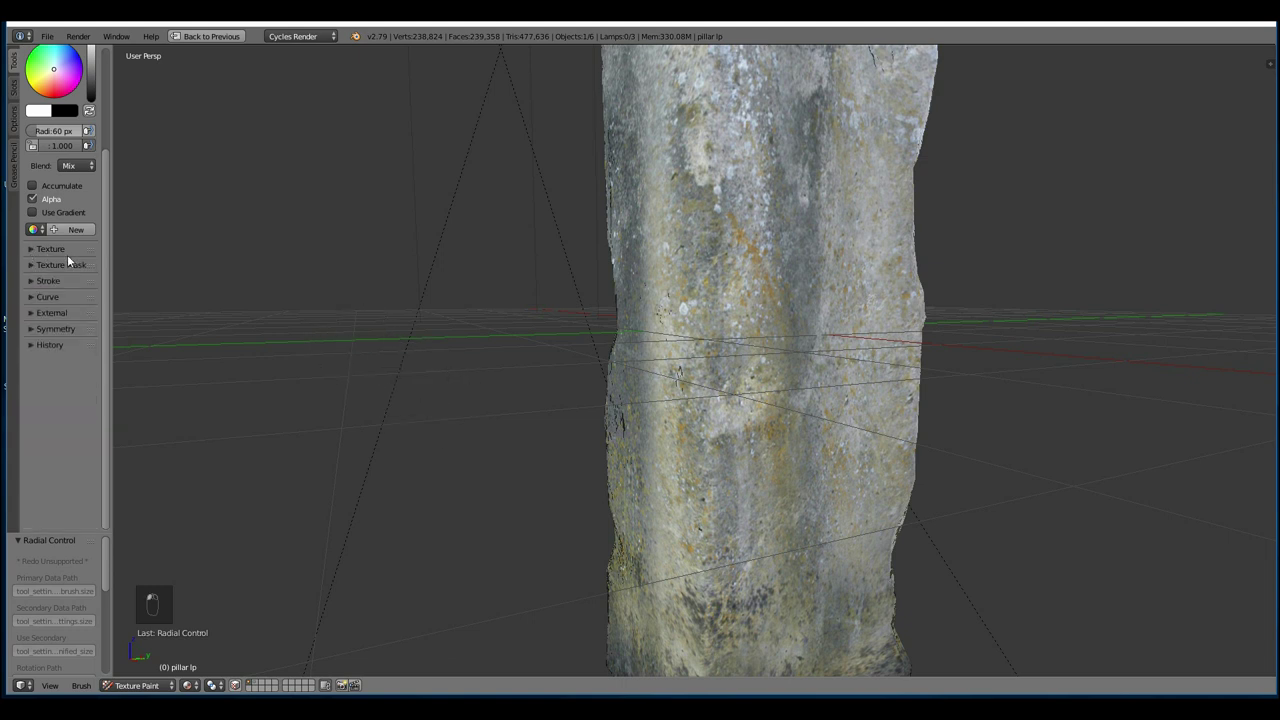
{"action": "left_click", "coordinate": [34, 247]}
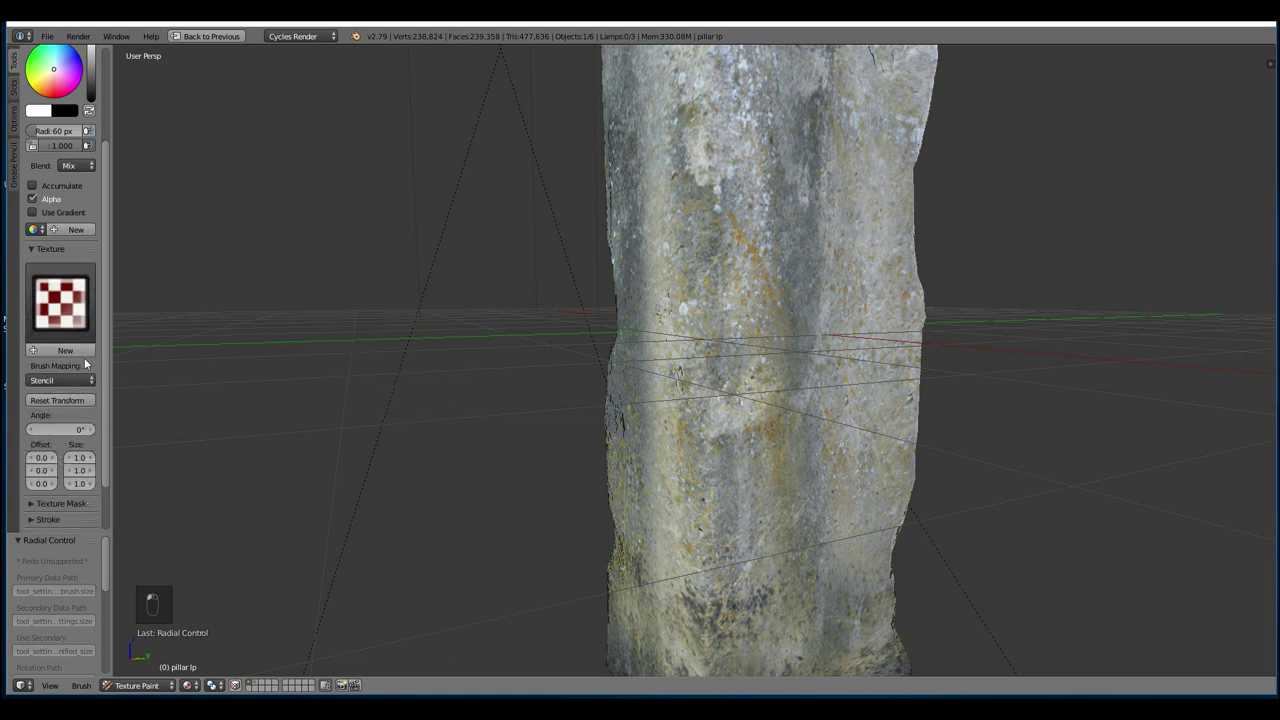
{"action": "left_click", "coordinate": [33, 249]}
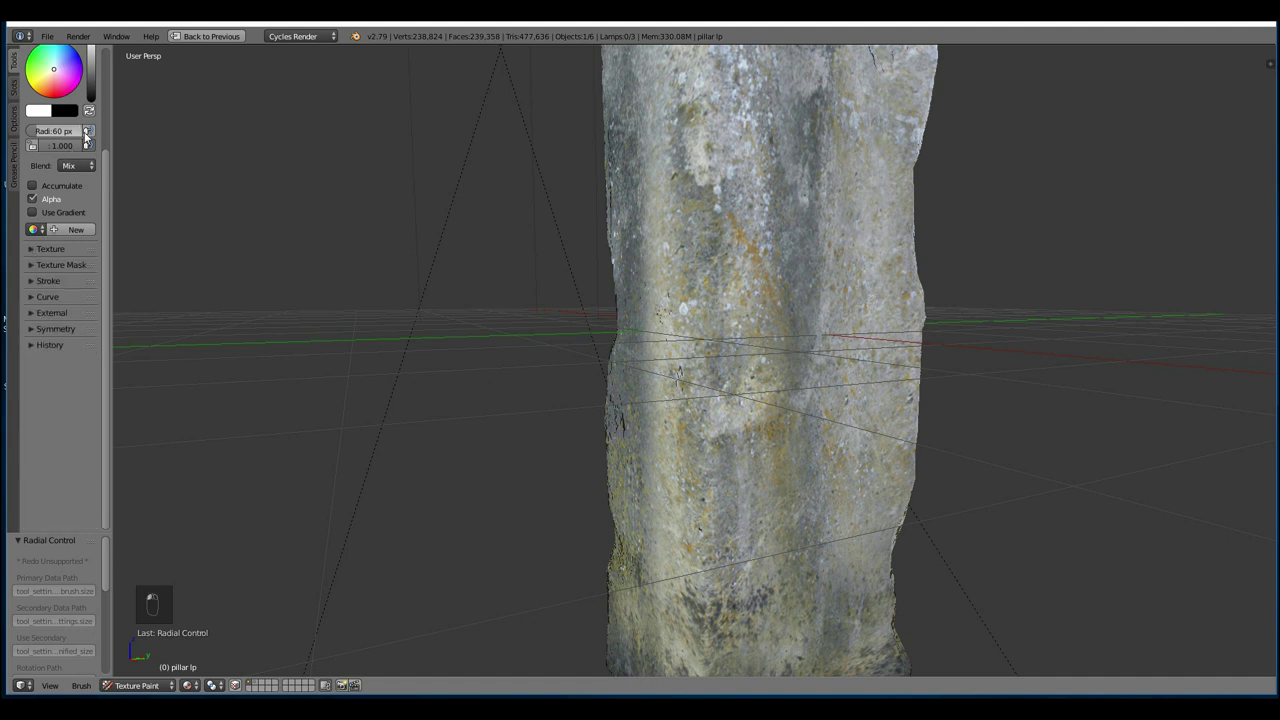
{"action": "left_click", "coordinate": [84, 166]}
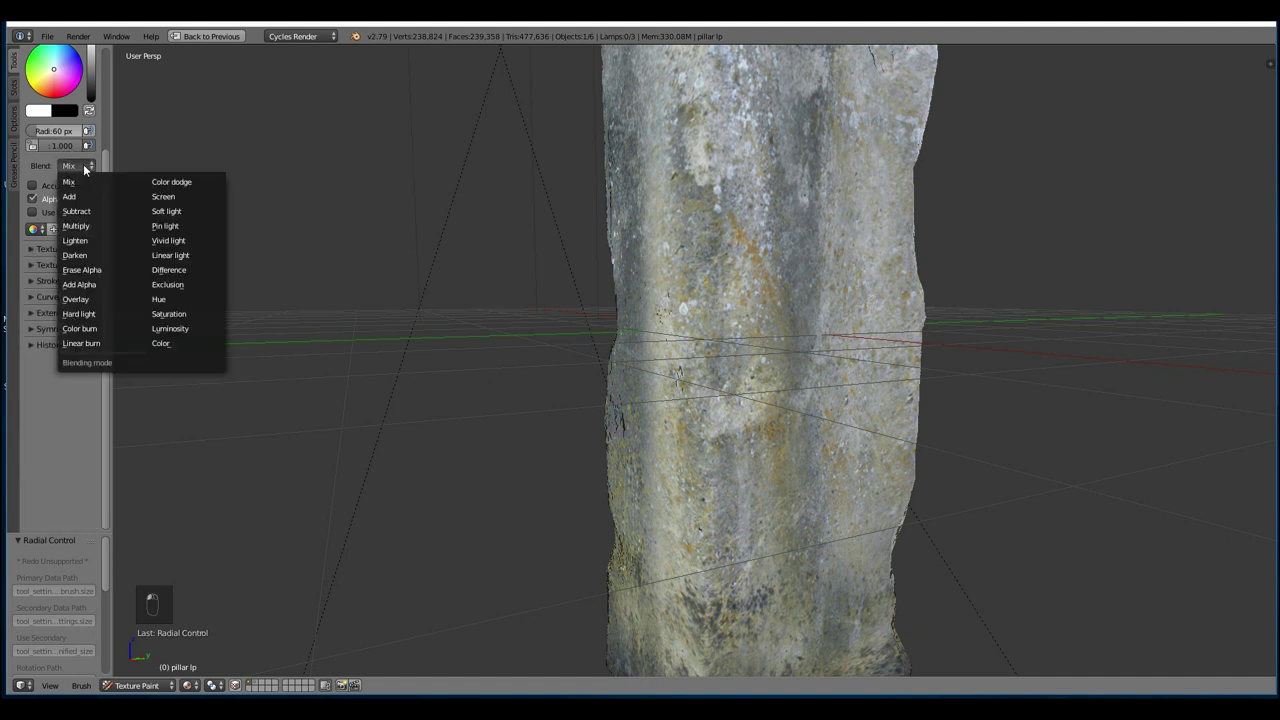
{"action": "left_click", "coordinate": [80, 226]}
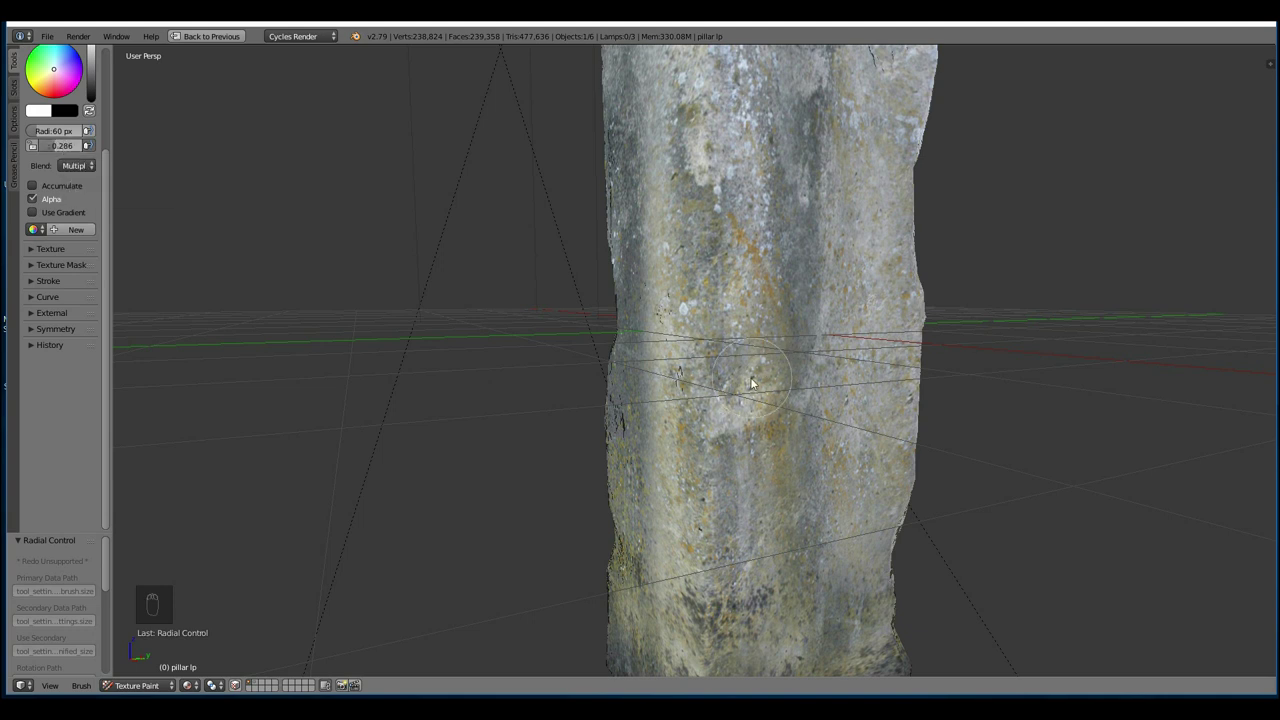
Make the brush colour dark grey and darken the hollow in the middle of the pillar's front corner
{"action": "mouse_move", "coordinate": [743, 390]}
{"action": "middle_mouse_down"}
{"action": "mouse_move", "coordinate": [775, 390]}
{"action": "mouse_move", "coordinate": [753, 394]}
{"action": "mouse_move", "coordinate": [764, 426]}
{"action": "mouse_move", "coordinate": [799, 399]}
{"action": "mouse_move", "coordinate": [778, 412]}
{"action": "middle_mouse_up"}
{"action": "scroll", "coordinate": [93, 160], "scroll_direction": "up", "scroll_amount": 3}
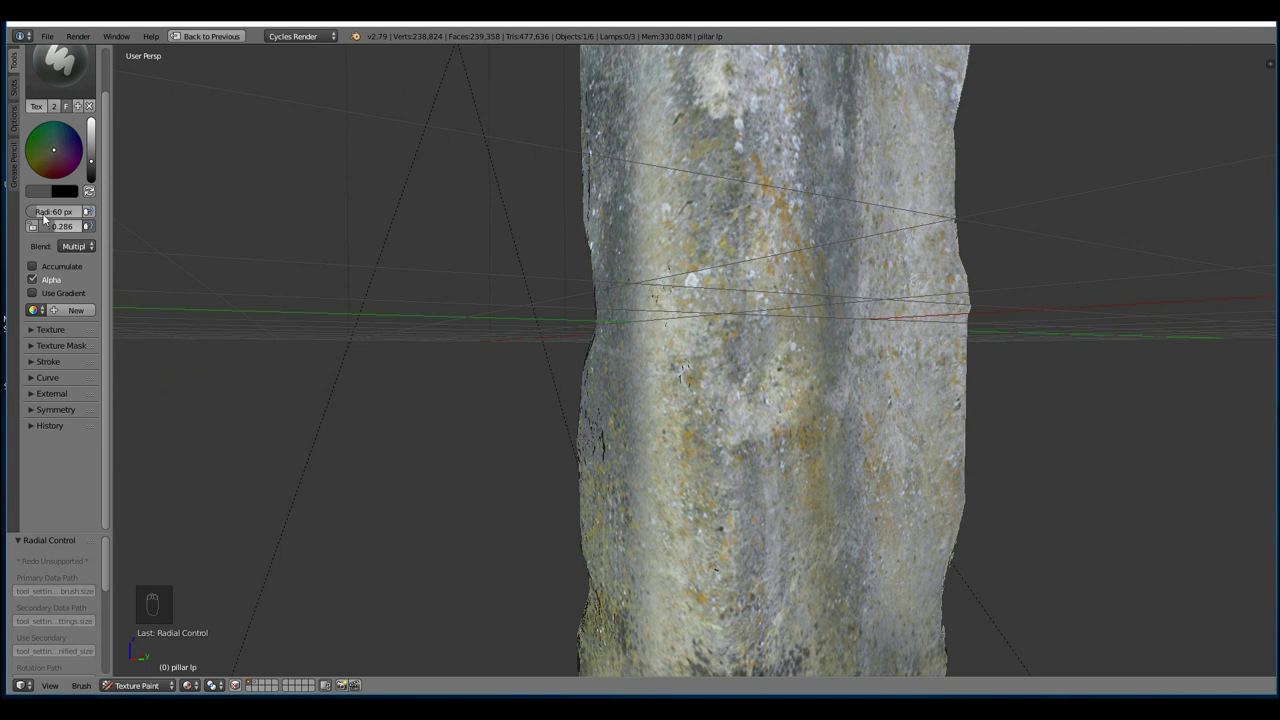
{"action": "left_click_drag", "start_coordinate": [96, 156], "coordinate": [91, 119]}
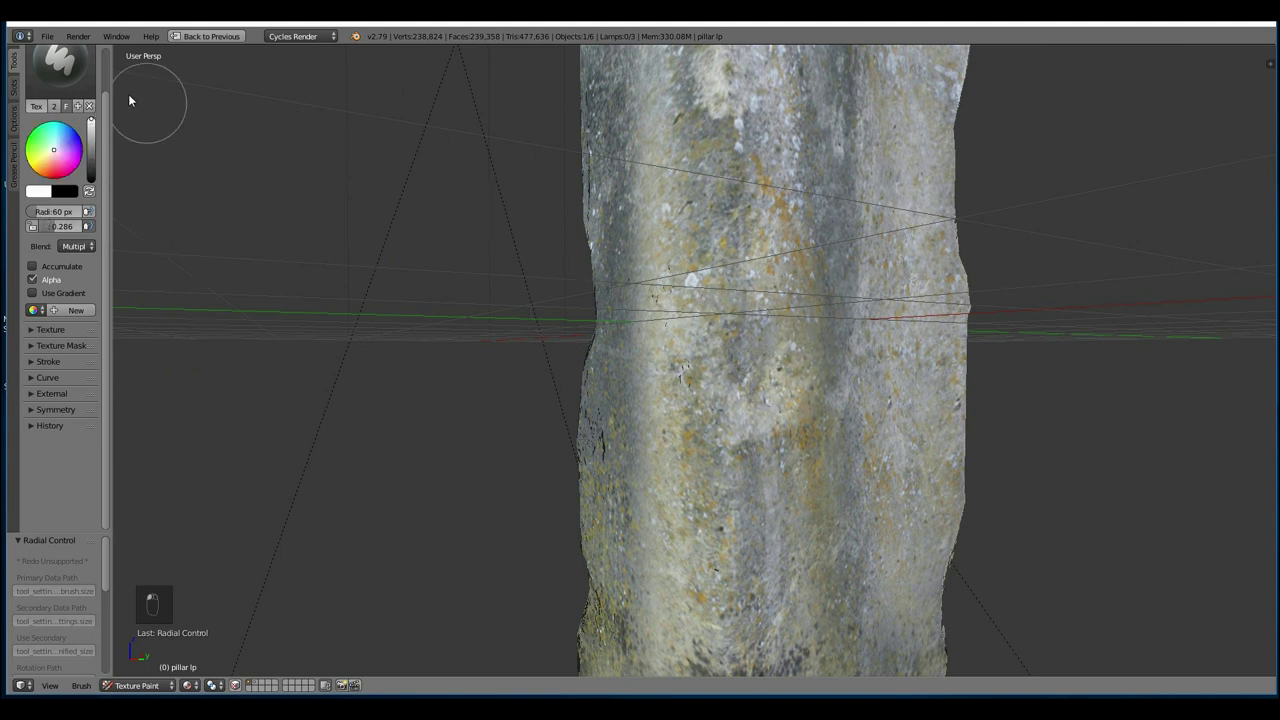
{"action": "left_click_drag", "start_coordinate": [95, 124], "coordinate": [96, 171]}
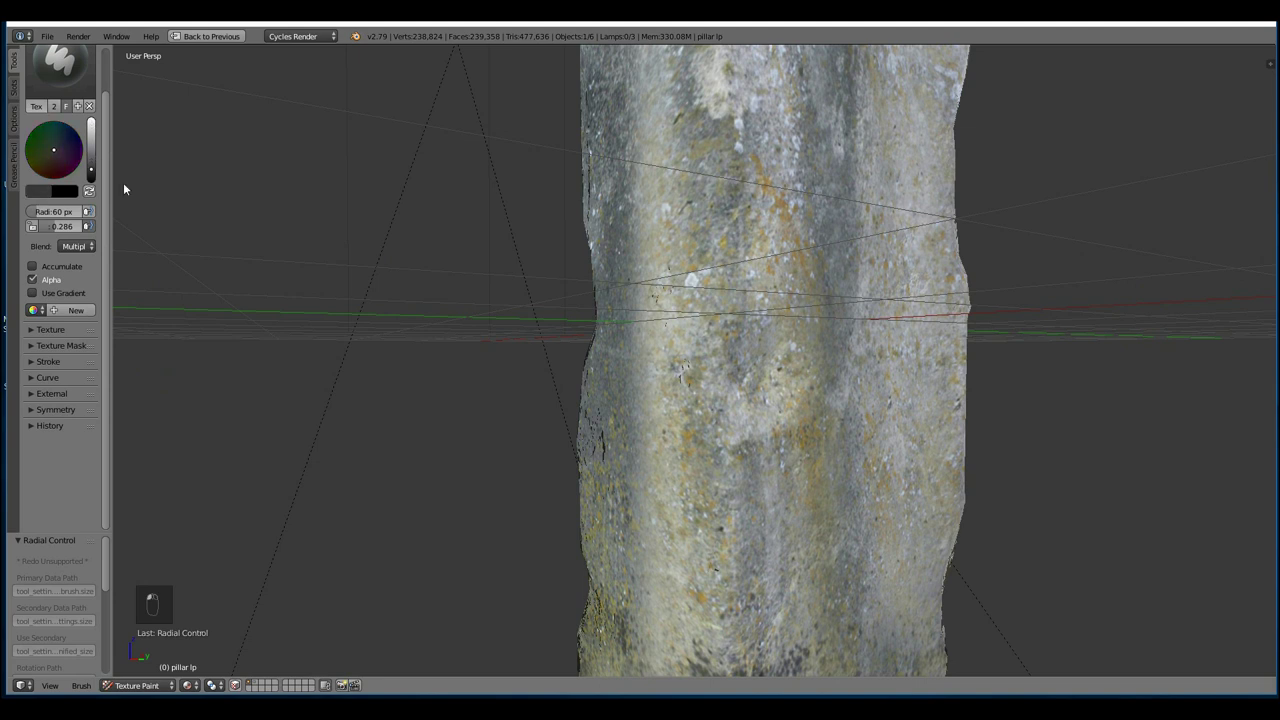
{"action": "middle_click_drag", "start_coordinate": [753, 237], "coordinate": [757, 358]}
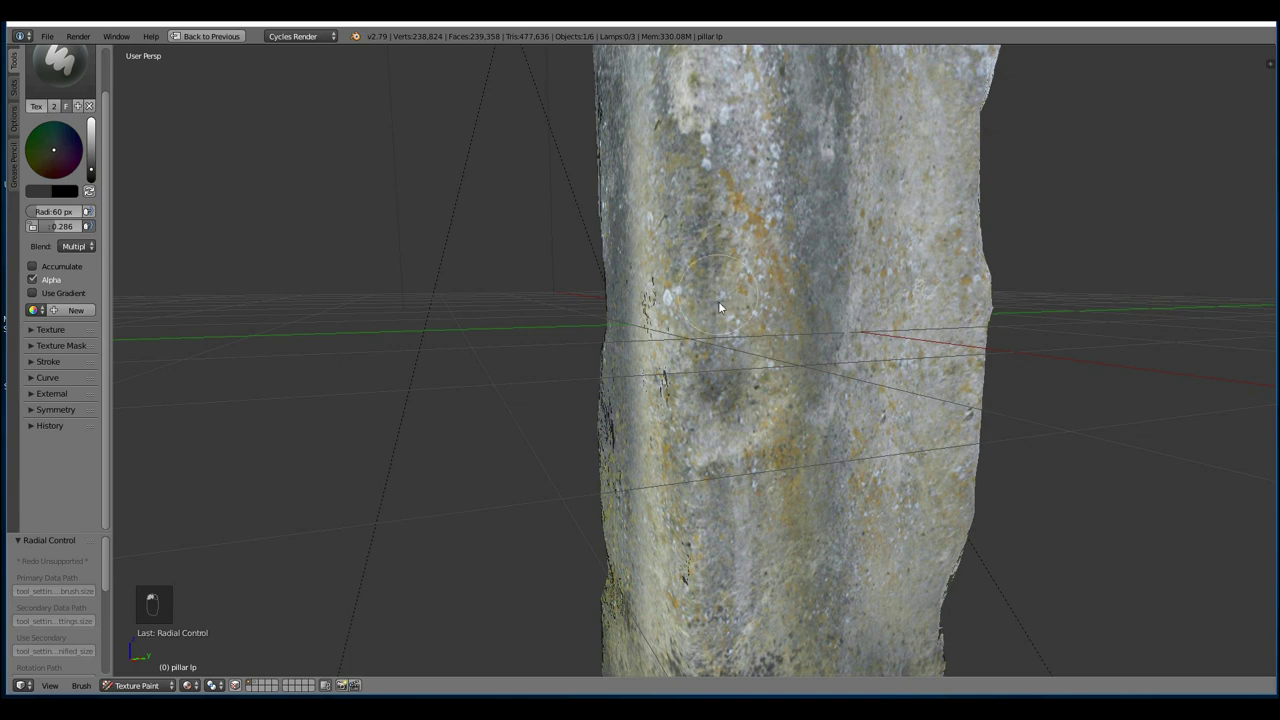
Set the brush radius to 15 px and shade the finer cracks and chipped areas around the pillar
{"action": "mouse_move", "coordinate": [736, 416]}
{"action": "middle_mouse_down"}
{"action": "mouse_move", "coordinate": [675, 386]}
{"action": "mouse_move", "coordinate": [685, 414]}
{"action": "mouse_move", "coordinate": [728, 414]}
{"action": "mouse_move", "coordinate": [580, 301]}
{"action": "mouse_move", "coordinate": [664, 310]}
{"action": "mouse_move", "coordinate": [797, 479]}
{"action": "mouse_move", "coordinate": [780, 526]}
{"action": "mouse_move", "coordinate": [803, 409]}
{"action": "mouse_move", "coordinate": [544, 274]}
{"action": "mouse_move", "coordinate": [803, 271]}
{"action": "mouse_move", "coordinate": [505, 258]}
{"action": "mouse_move", "coordinate": [525, 185]}
{"action": "middle_mouse_up"}
{"action": "key", "text": "f"}
{"action": "left_click", "coordinate": [462, 255]}
{"action": "mouse_move", "coordinate": [499, 240]}
{"action": "middle_mouse_down"}
{"action": "mouse_move", "coordinate": [582, 254]}
{"action": "mouse_move", "coordinate": [516, 302]}
{"action": "mouse_move", "coordinate": [703, 323]}
{"action": "mouse_move", "coordinate": [766, 349]}
{"action": "mouse_move", "coordinate": [617, 152]}
{"action": "mouse_move", "coordinate": [808, 346]}
{"action": "mouse_move", "coordinate": [652, 160]}
{"action": "middle_mouse_up"}
{"action": "middle_click_drag", "start_coordinate": [554, 209], "coordinate": [584, 311]}
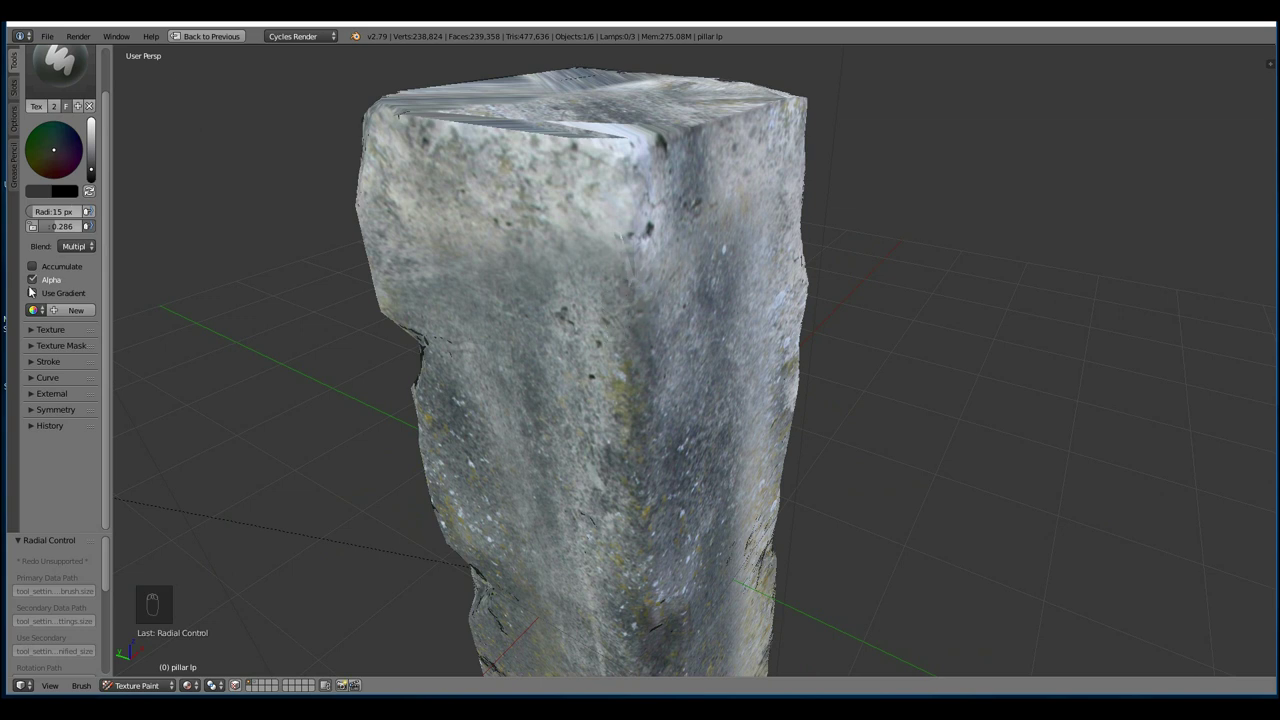
Switch the brush back to Mix blending, assign the concrete texture to it and make its colour white
{"action": "left_click", "coordinate": [85, 248]}
{"action": "left_click", "coordinate": [78, 230]}
{"action": "left_click", "coordinate": [33, 331]}
{"action": "left_click", "coordinate": [60, 384]}
{"action": "left_click", "coordinate": [166, 456]}
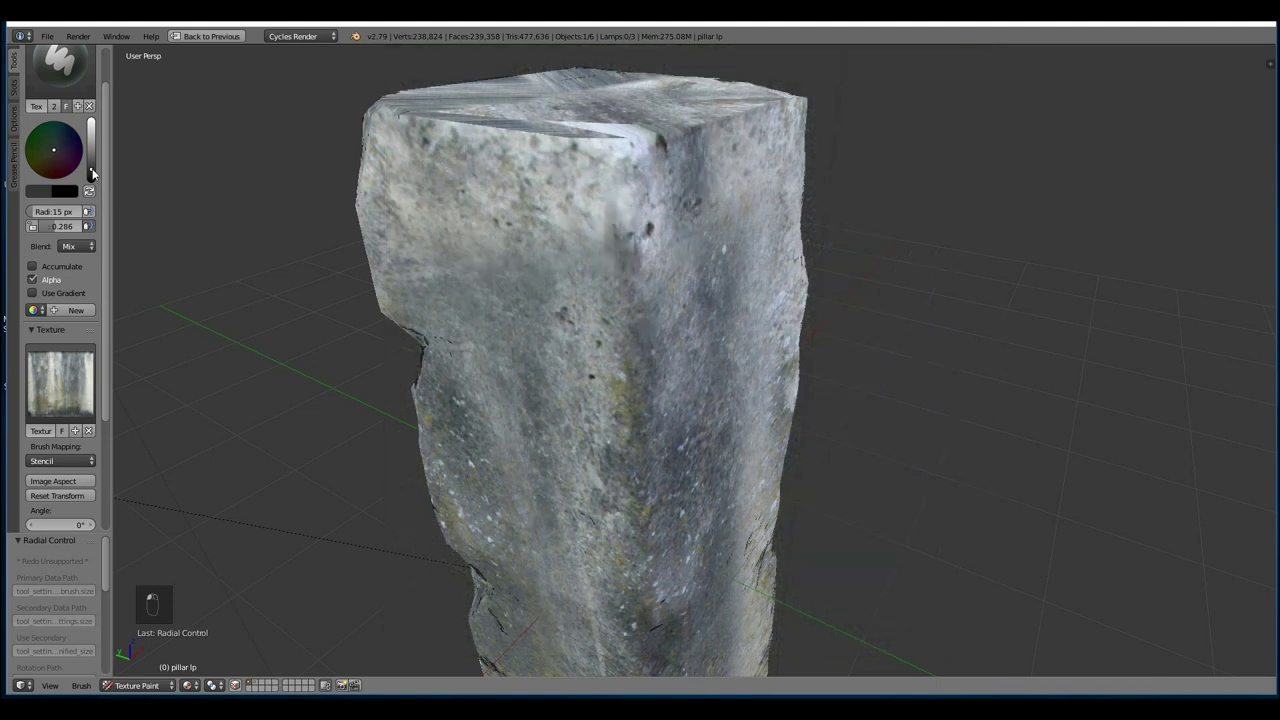
{"action": "left_click_drag", "start_coordinate": [91, 150], "coordinate": [95, 114]}
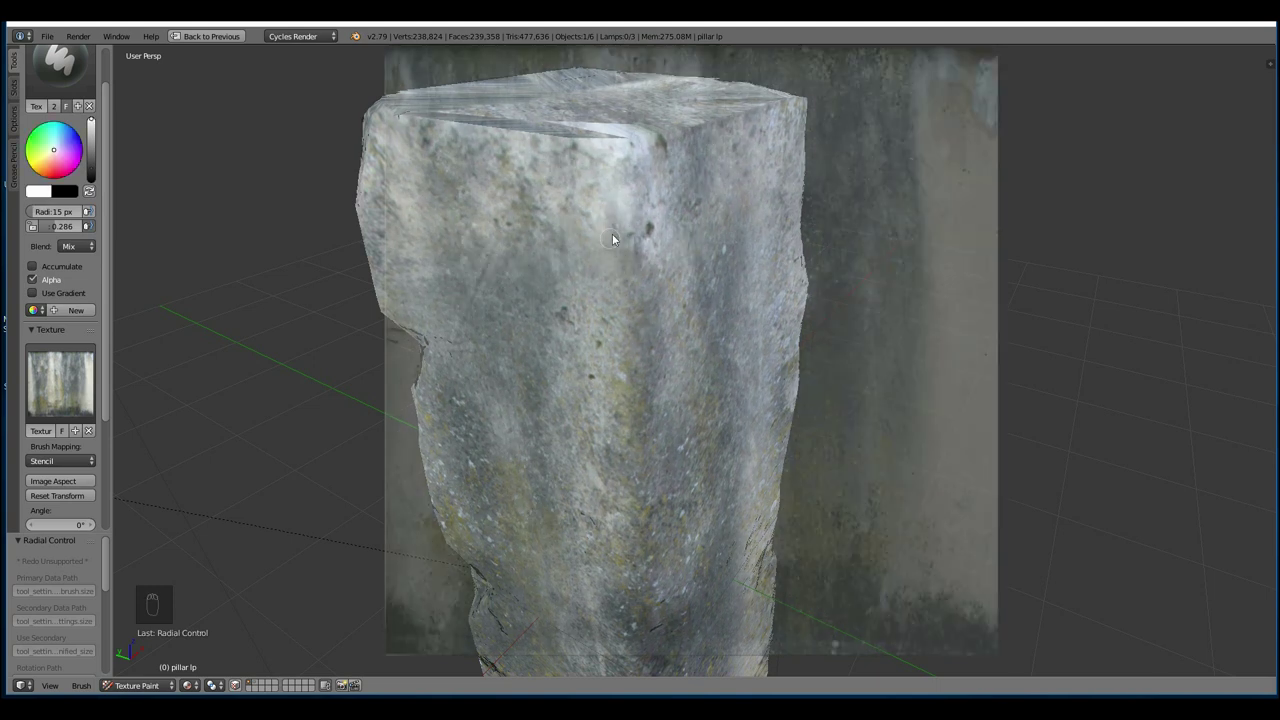
Set brush strength to 0.750 and radius to 46 px, and paint concrete over the seams along the pillar's upper edges and corners
{"action": "middle_click_drag", "start_coordinate": [610, 244], "coordinate": [577, 273]}
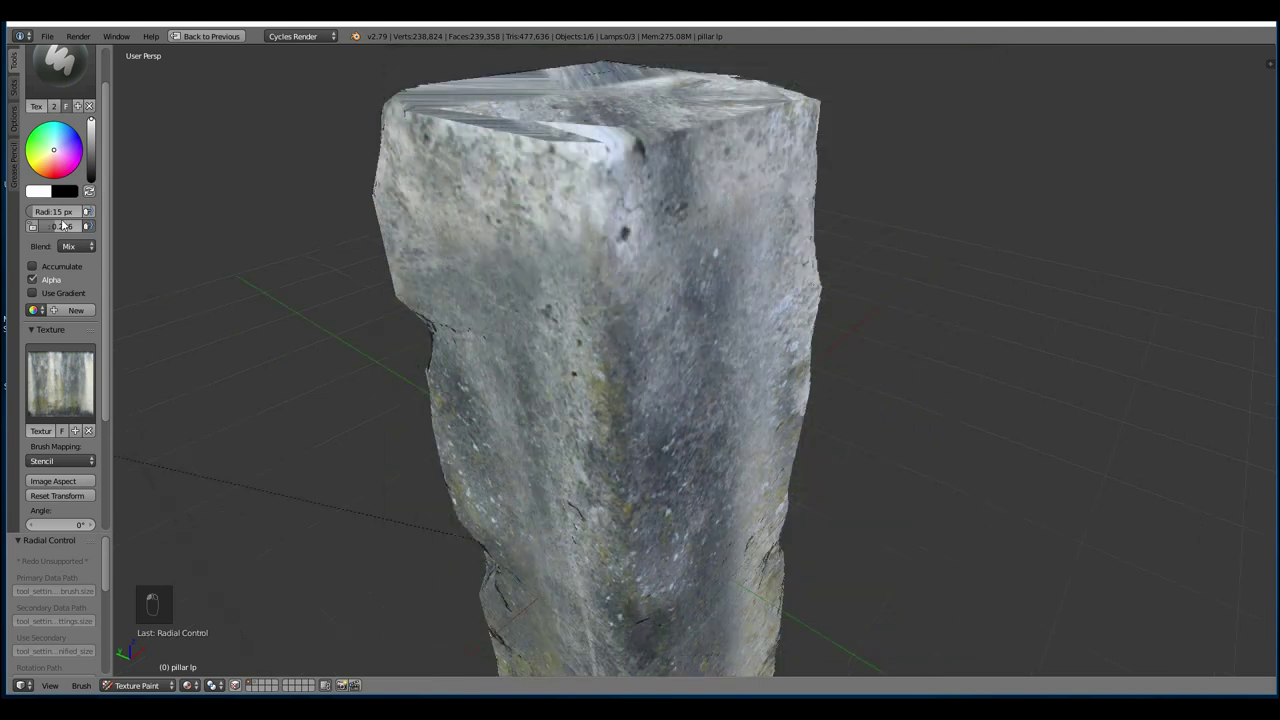
{"action": "left_click_drag", "start_coordinate": [72, 228], "coordinate": [77, 228]}
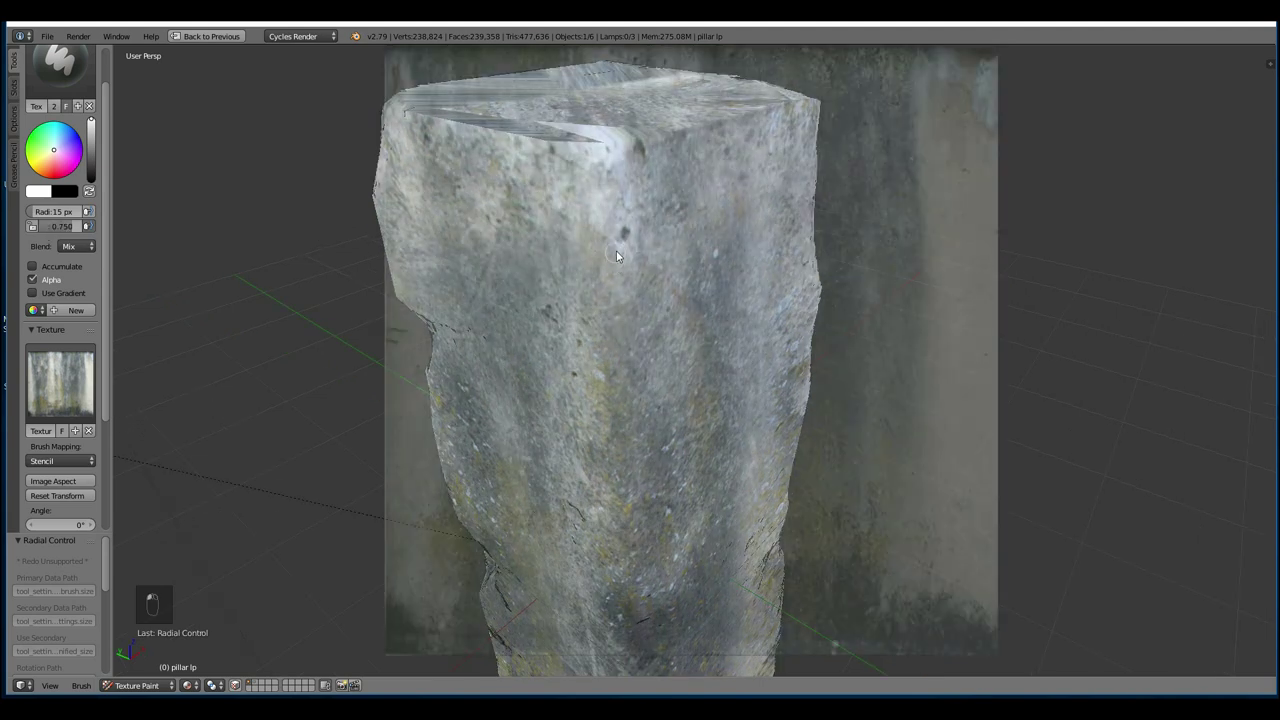
{"action": "middle_click_drag", "start_coordinate": [603, 268], "coordinate": [700, 272]}
{"action": "key", "text": "f"}
{"action": "left_click", "coordinate": [703, 176]}
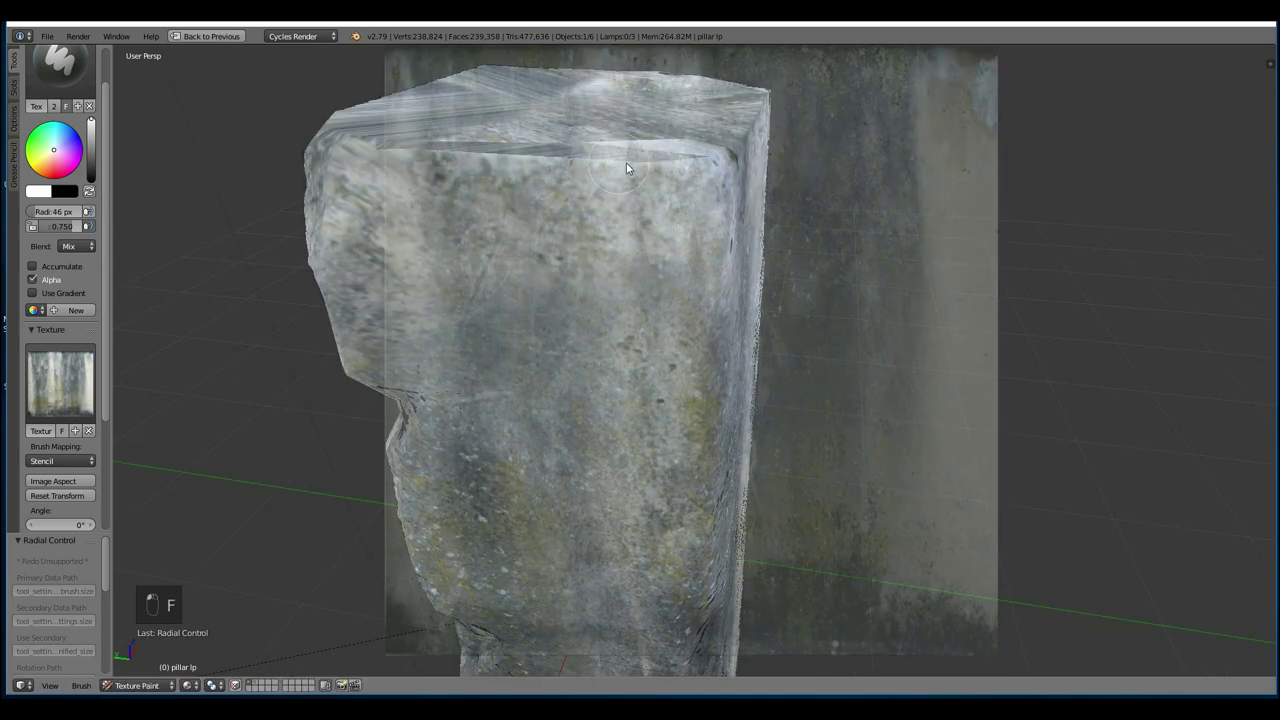
{"action": "middle_click_drag", "start_coordinate": [652, 175], "coordinate": [674, 209]}
{"action": "middle_click_drag", "start_coordinate": [617, 290], "coordinate": [725, 391]}
Move the concrete stencil up and paint its dark lower band around the pillar's bottom edges
{"action": "middle_click_drag", "start_coordinate": [769, 329], "coordinate": [772, 494]}
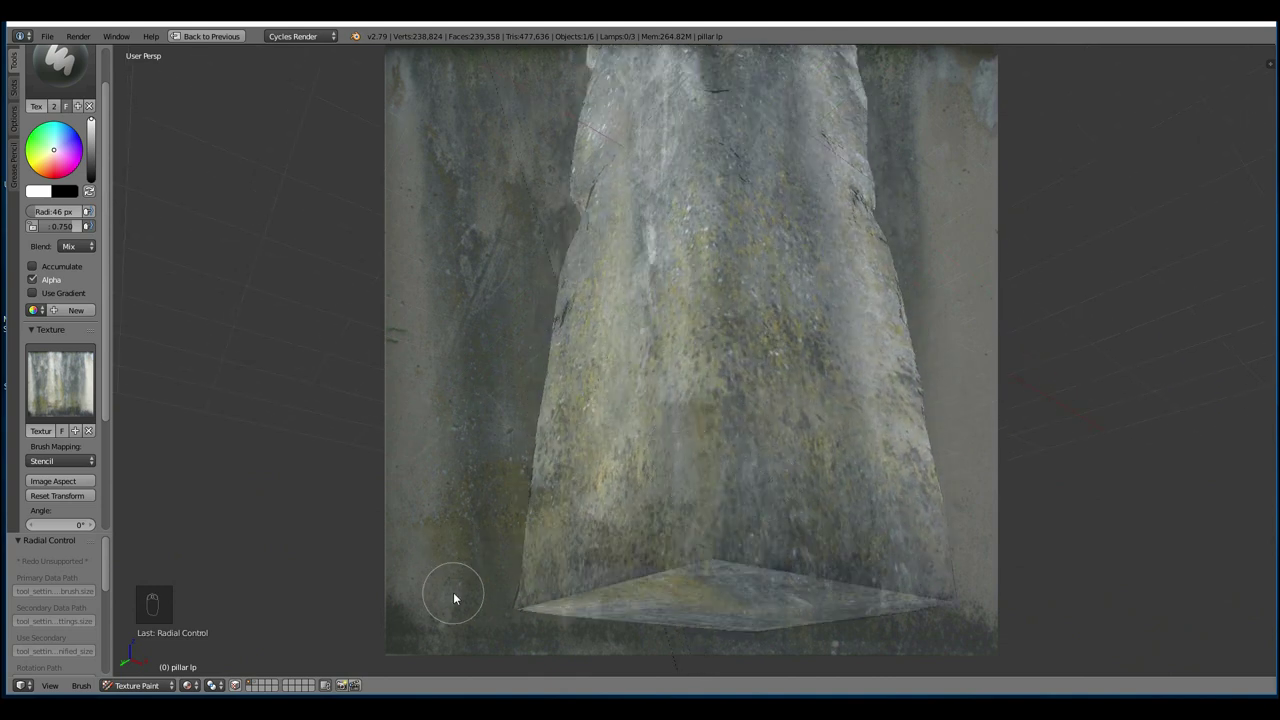
{"action": "right_click_drag", "start_coordinate": [466, 590], "coordinate": [478, 350]}
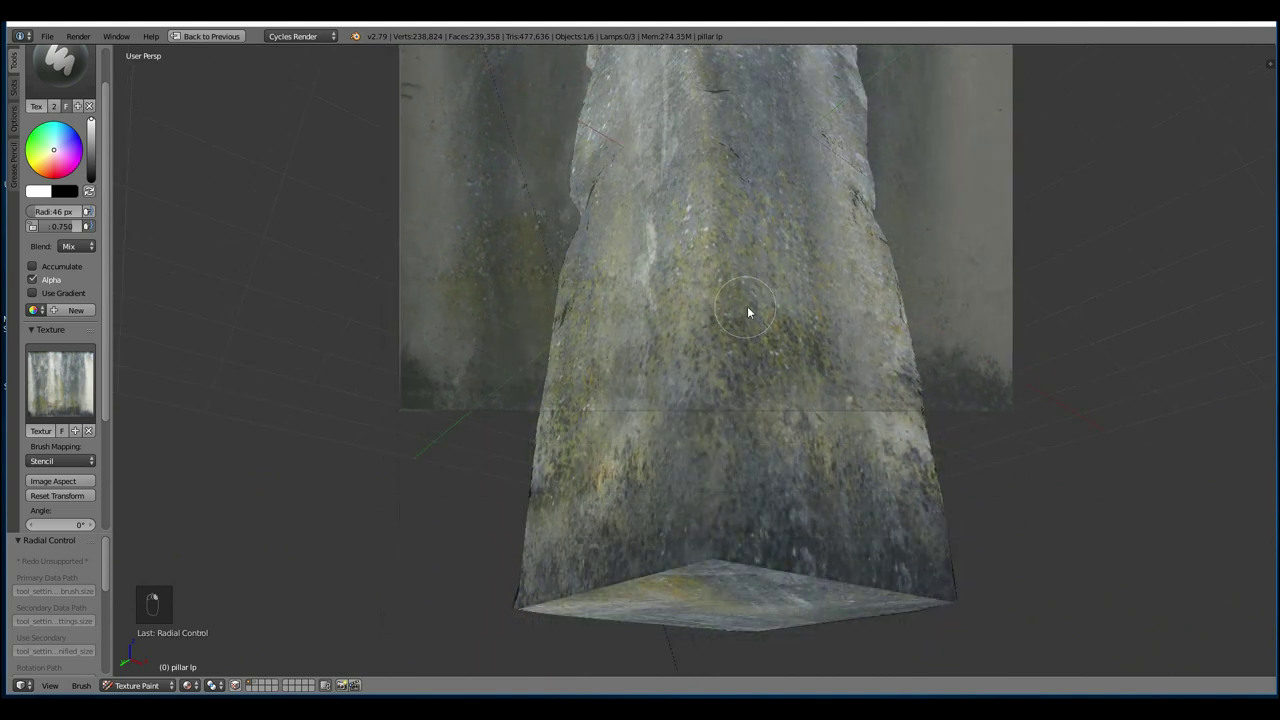
{"action": "middle_click_drag", "start_coordinate": [752, 304], "coordinate": [771, 177]}
{"action": "left_click_drag", "start_coordinate": [787, 400], "coordinate": [734, 394]}
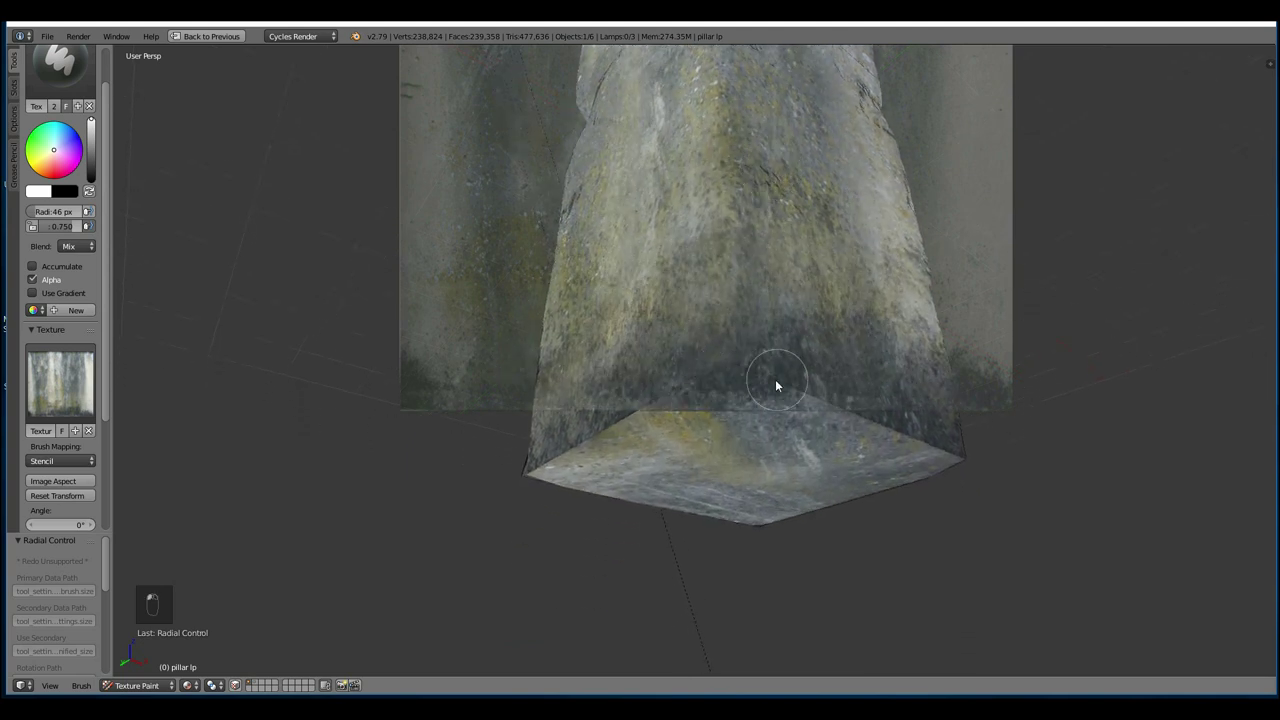
{"action": "mouse_move", "coordinate": [763, 372]}
{"action": "middle_mouse_down"}
{"action": "mouse_move", "coordinate": [718, 417]}
{"action": "mouse_move", "coordinate": [726, 371]}
{"action": "mouse_move", "coordinate": [711, 337]}
{"action": "mouse_move", "coordinate": [734, 360]}
{"action": "mouse_move", "coordinate": [726, 368]}
{"action": "middle_mouse_up"}
{"action": "key", "text": "alt+f"}
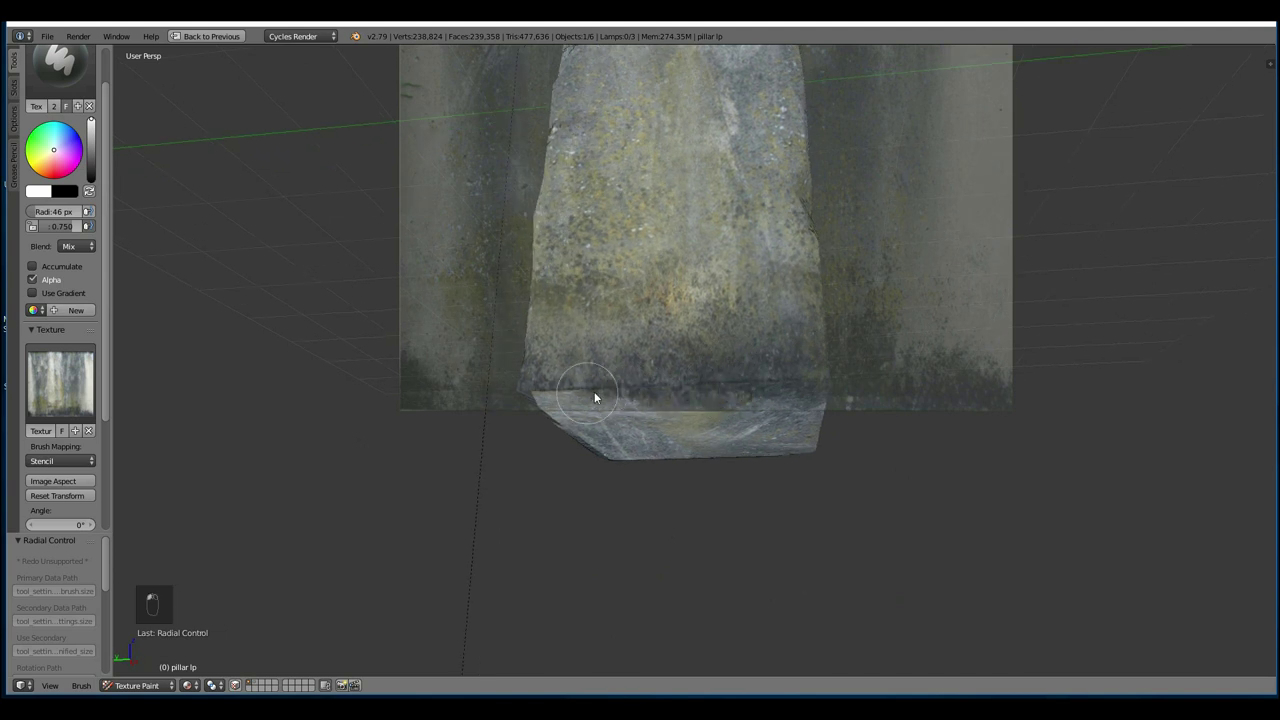
{"action": "middle_click_drag", "start_coordinate": [611, 396], "coordinate": [778, 385]}
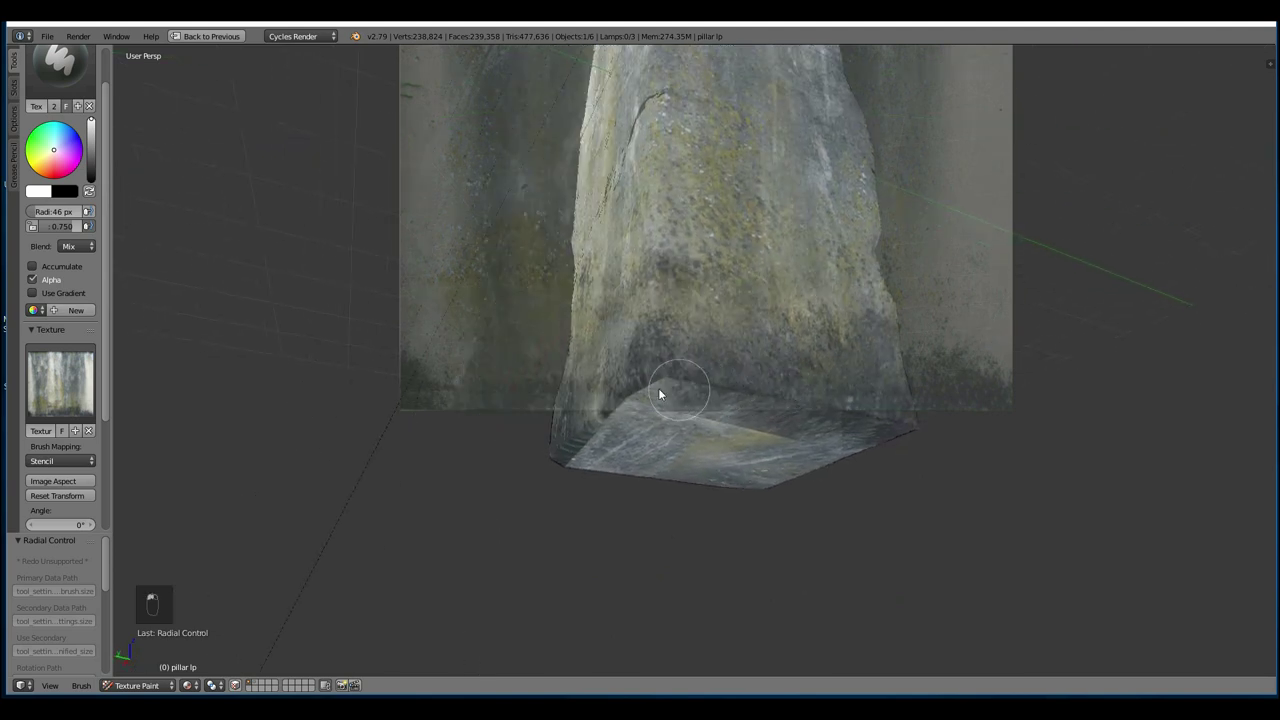
{"action": "middle_click_drag", "start_coordinate": [655, 397], "coordinate": [723, 414]}
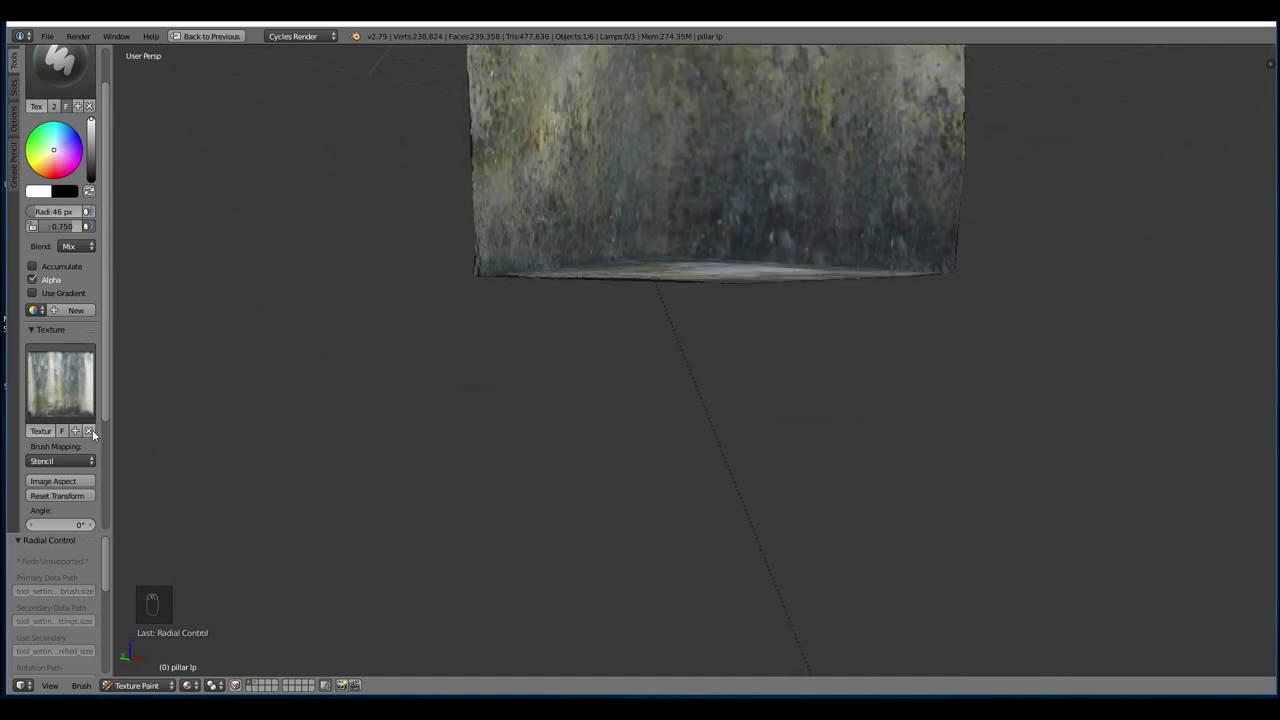
Remove the concrete texture from the brush and set it to Multiply blending with a mid-grey colour and 0.250 strength
{"action": "left_click", "coordinate": [89, 430]}
{"action": "left_click", "coordinate": [91, 246]}
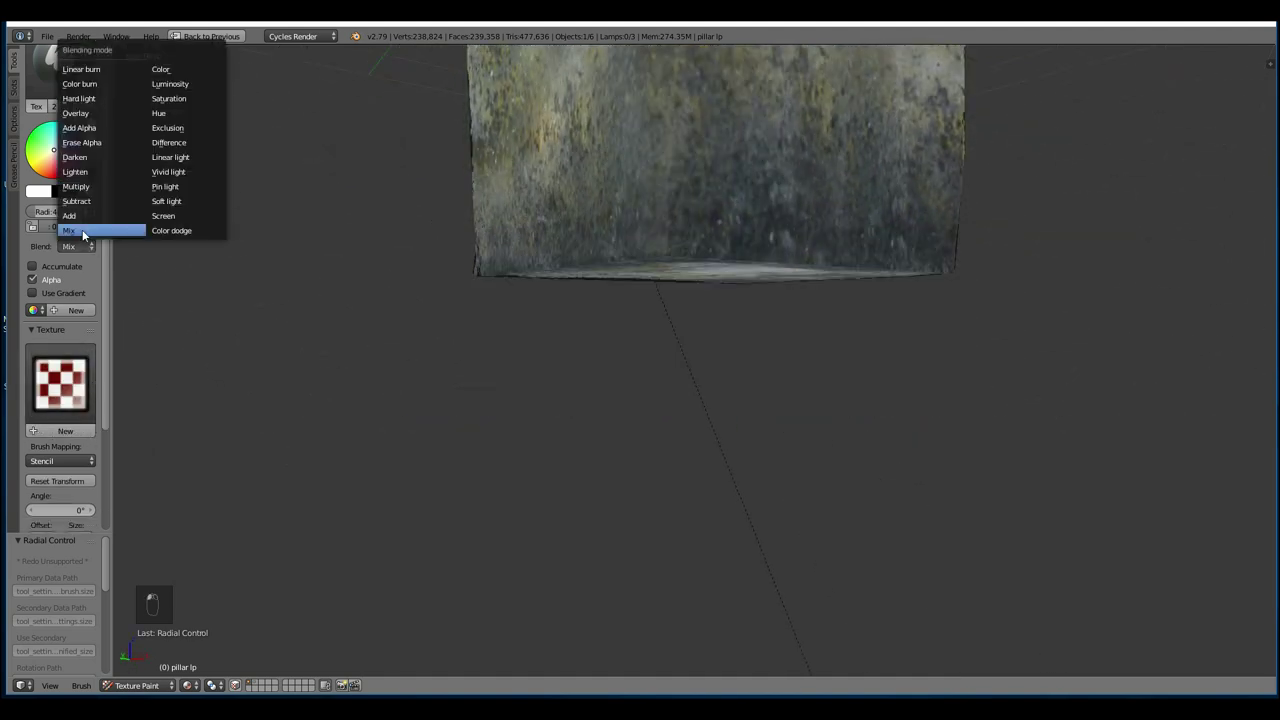
{"action": "left_click", "coordinate": [88, 193]}
{"action": "left_click_drag", "start_coordinate": [92, 172], "coordinate": [92, 162]}
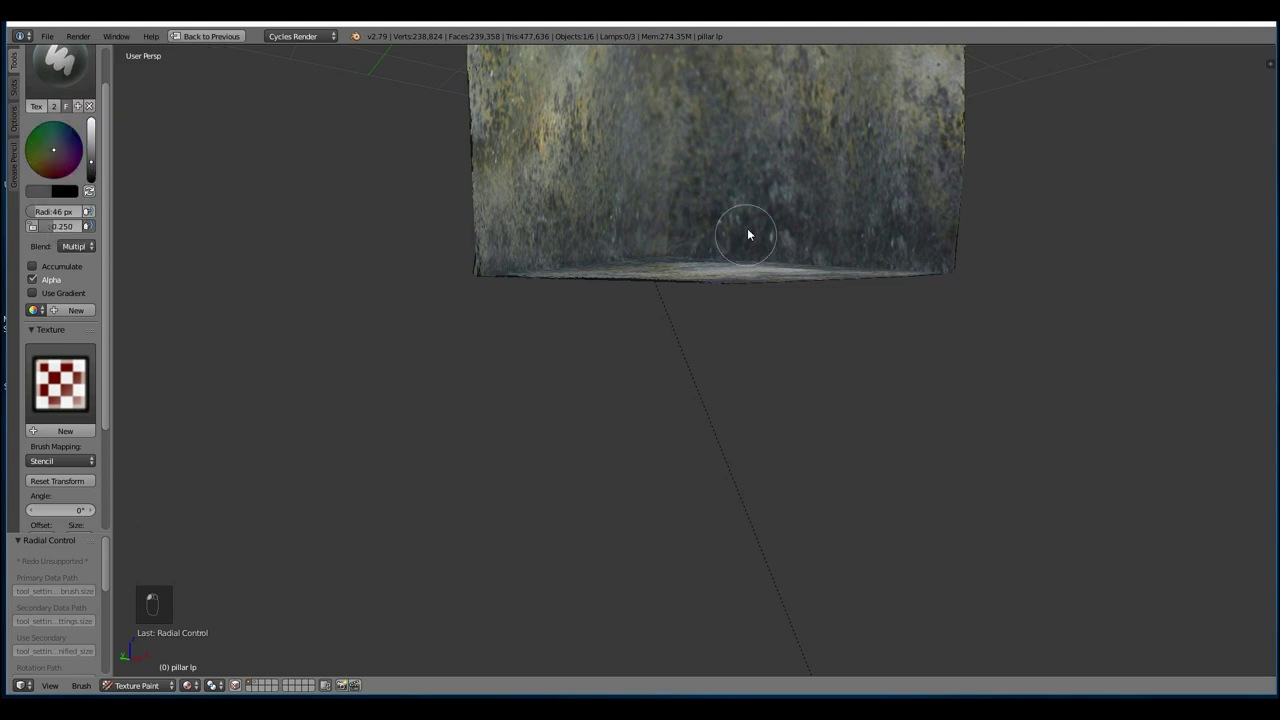
Darken the pillar's damaged details from several sides, reducing the brush radius to 19 px for the finer cracks
{"action": "mouse_move", "coordinate": [747, 228]}
{"action": "middle_mouse_down"}
{"action": "mouse_move", "coordinate": [765, 167]}
{"action": "mouse_move", "coordinate": [764, 332]}
{"action": "mouse_move", "coordinate": [736, 354]}
{"action": "mouse_move", "coordinate": [651, 269]}
{"action": "middle_mouse_up"}
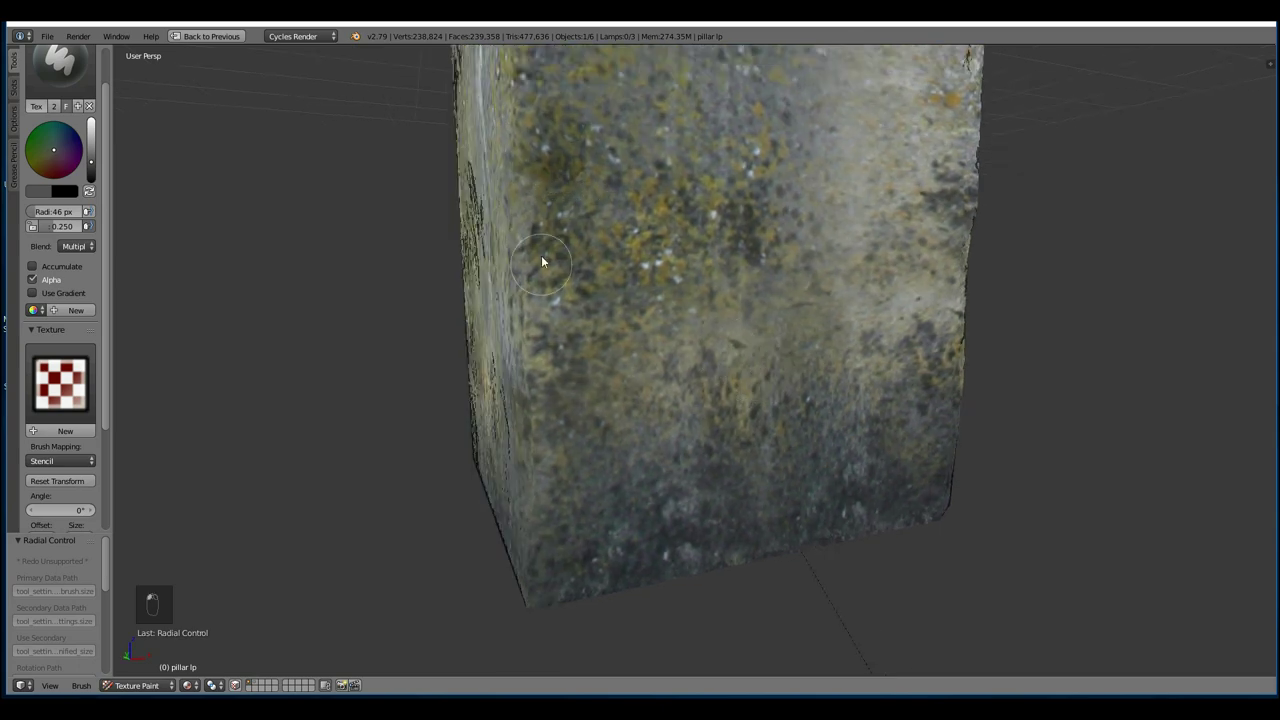
{"action": "middle_click_drag", "start_coordinate": [540, 309], "coordinate": [687, 263]}
{"action": "scroll", "coordinate": [687, 263], "scroll_direction": "up", "scroll_amount": 3}
{"action": "key", "text": "f"}
{"action": "left_click", "coordinate": [669, 263]}
{"action": "mouse_move", "coordinate": [607, 380]}
{"action": "middle_mouse_down"}
{"action": "mouse_move", "coordinate": [665, 381]}
{"action": "mouse_move", "coordinate": [771, 307]}
{"action": "mouse_move", "coordinate": [824, 163]}
{"action": "mouse_move", "coordinate": [739, 305]}
{"action": "mouse_move", "coordinate": [809, 289]}
{"action": "mouse_move", "coordinate": [788, 324]}
{"action": "mouse_move", "coordinate": [970, 308]}
{"action": "middle_mouse_up"}
{"action": "scroll", "coordinate": [646, 260], "scroll_direction": "up", "scroll_amount": 5}
{"action": "scroll", "coordinate": [674, 426], "scroll_direction": "down", "scroll_amount": 7}
{"action": "middle_click_drag", "start_coordinate": [674, 426], "coordinate": [709, 432]}
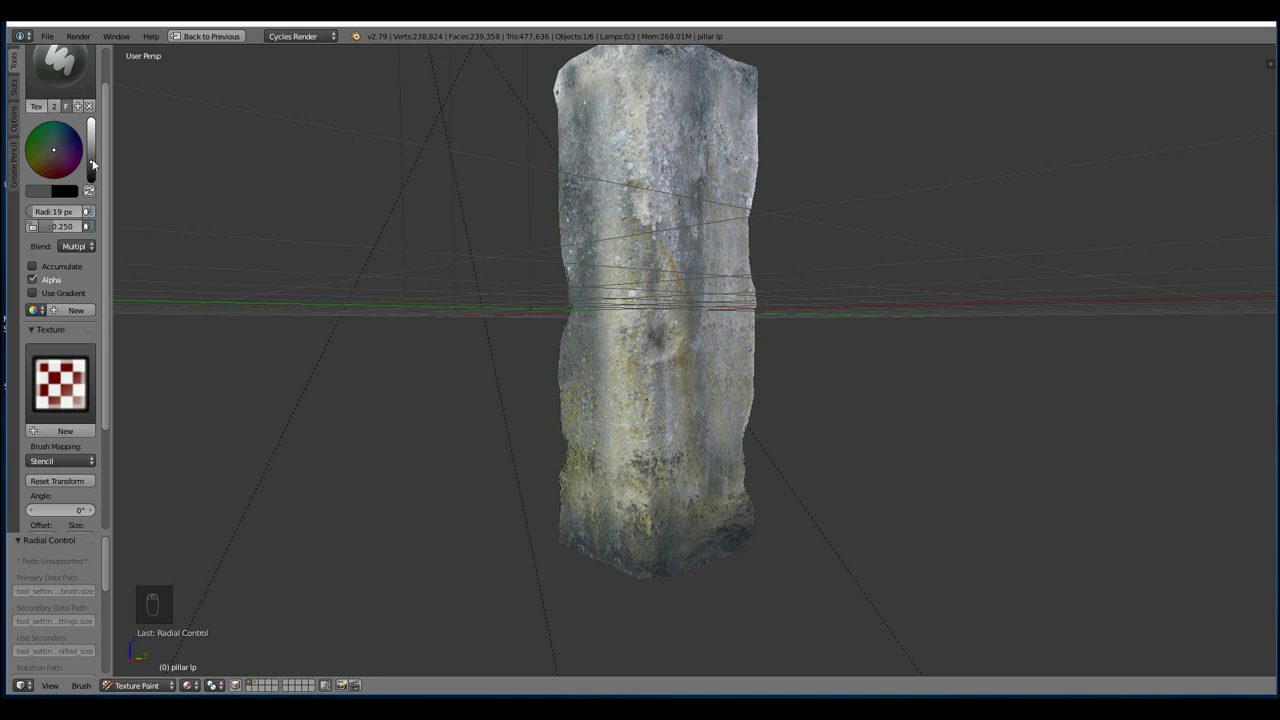
Make the brush colour white, set its blending to Mix and add a new brush texture
{"action": "left_click_drag", "start_coordinate": [90, 160], "coordinate": [92, 119]}
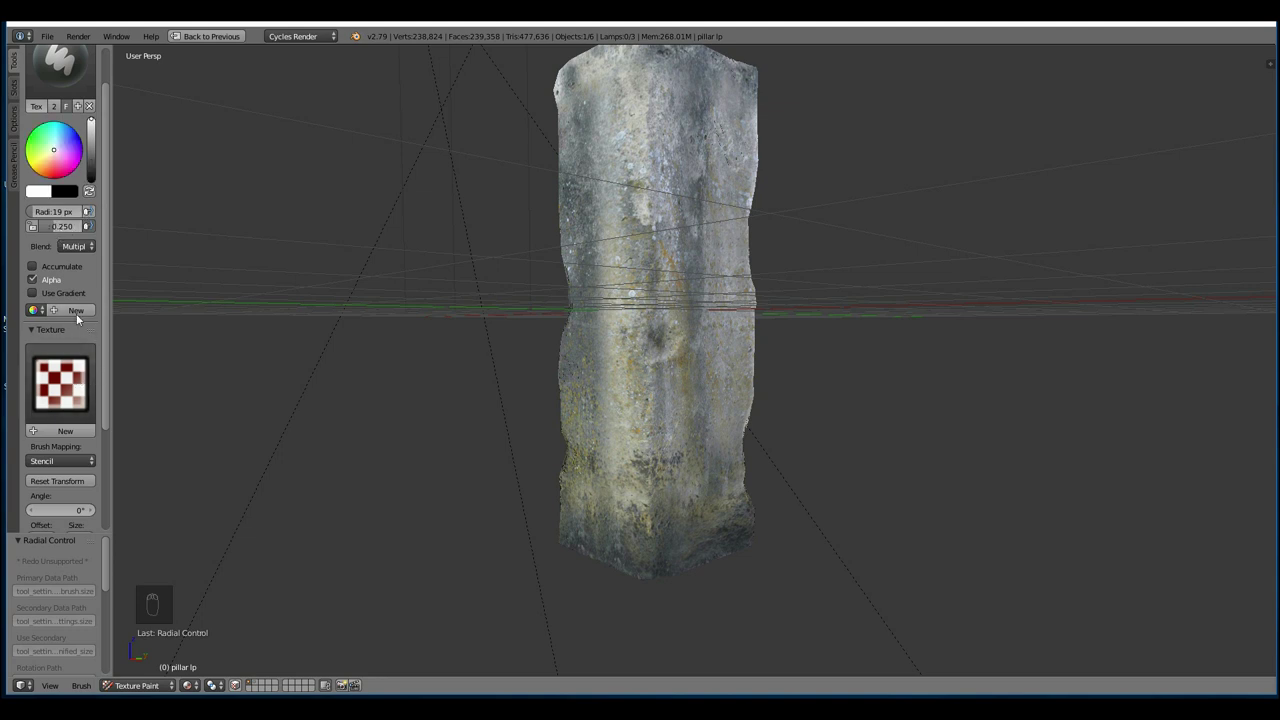
{"action": "left_click", "coordinate": [75, 246]}
{"action": "left_click", "coordinate": [84, 230]}
{"action": "left_click", "coordinate": [65, 430]}
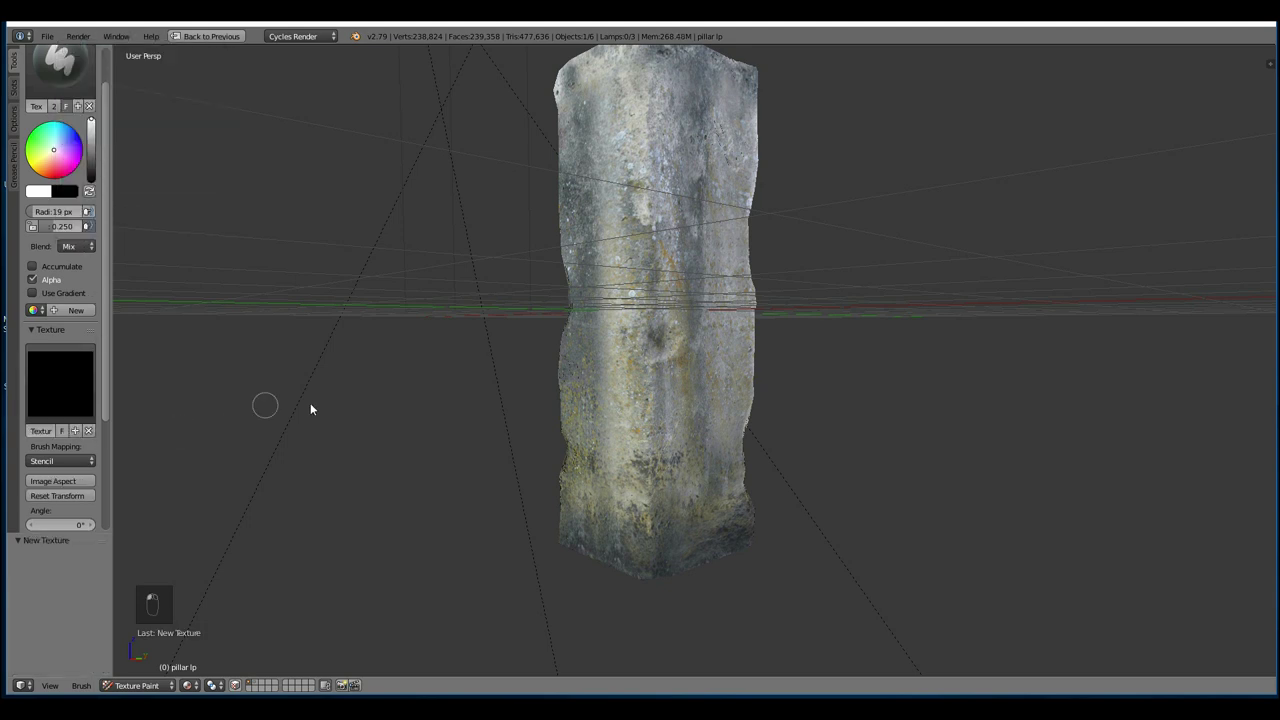
Restore the full editor layout and display the settings of the brush texture Texture.002
{"action": "key", "text": "shift+space"}
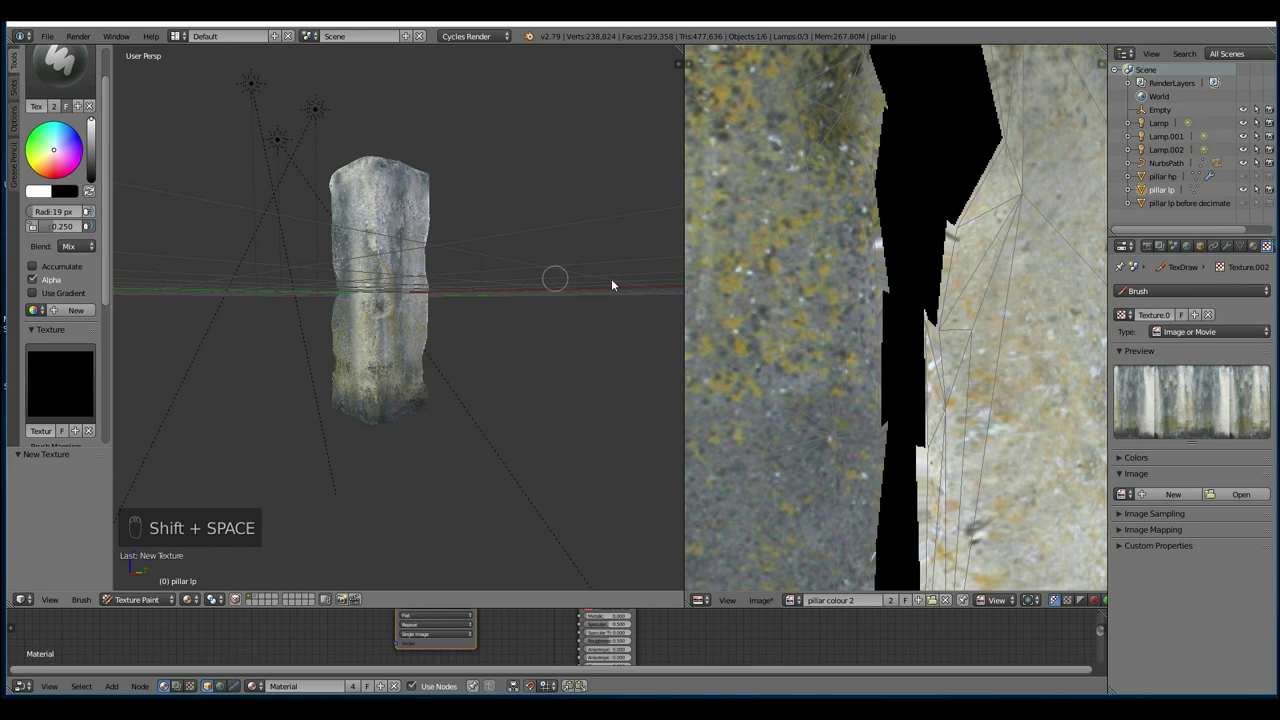
{"action": "left_click", "coordinate": [1187, 292]}
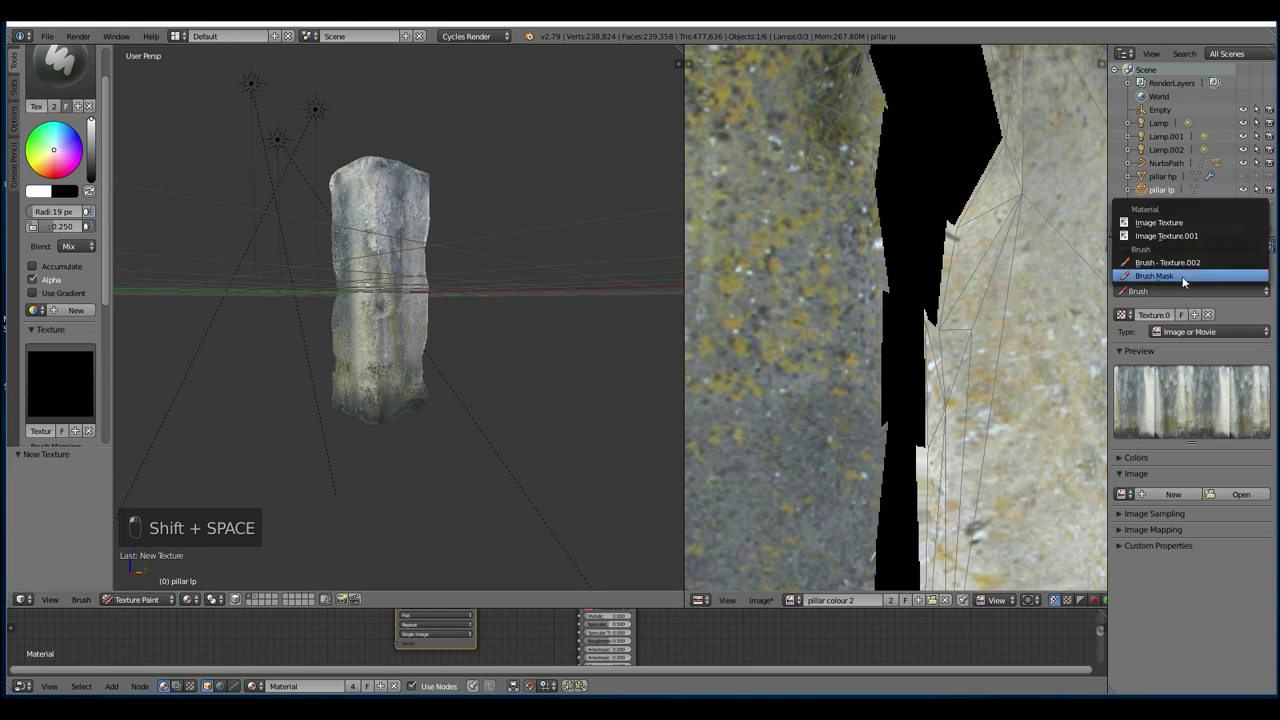
{"action": "left_click", "coordinate": [1187, 263]}
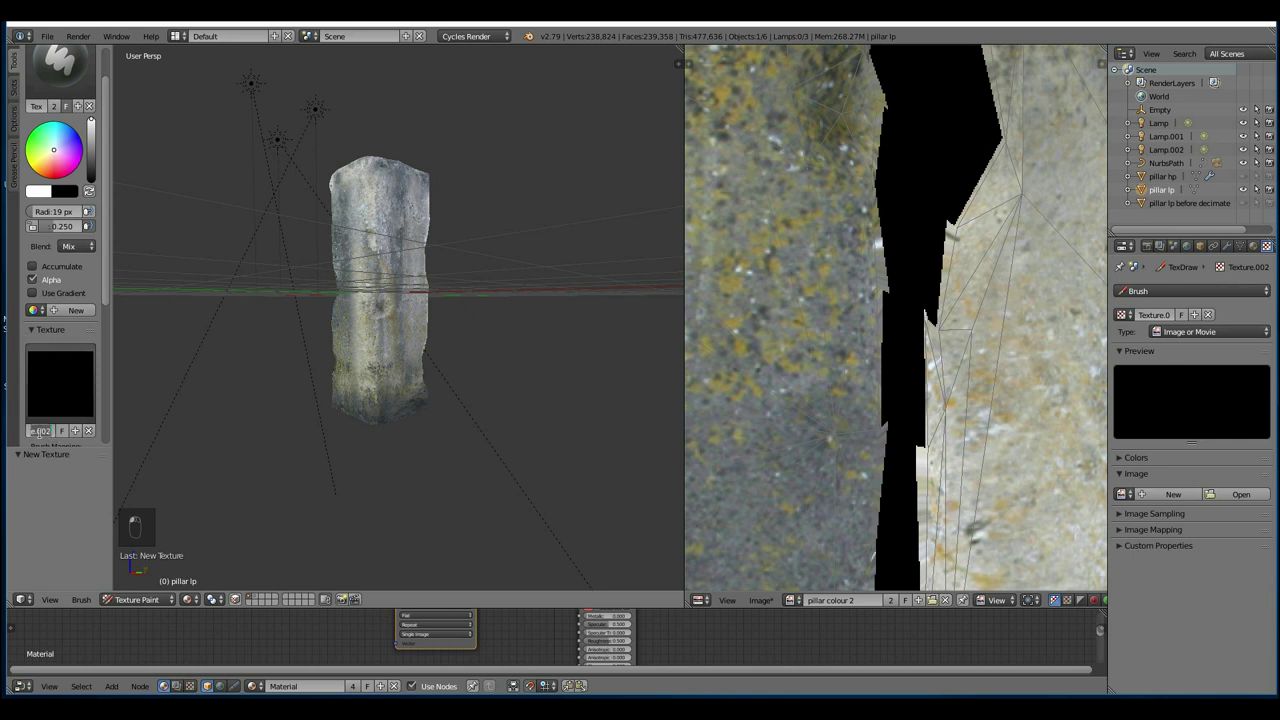
{"action": "left_click", "coordinate": [1236, 292]}
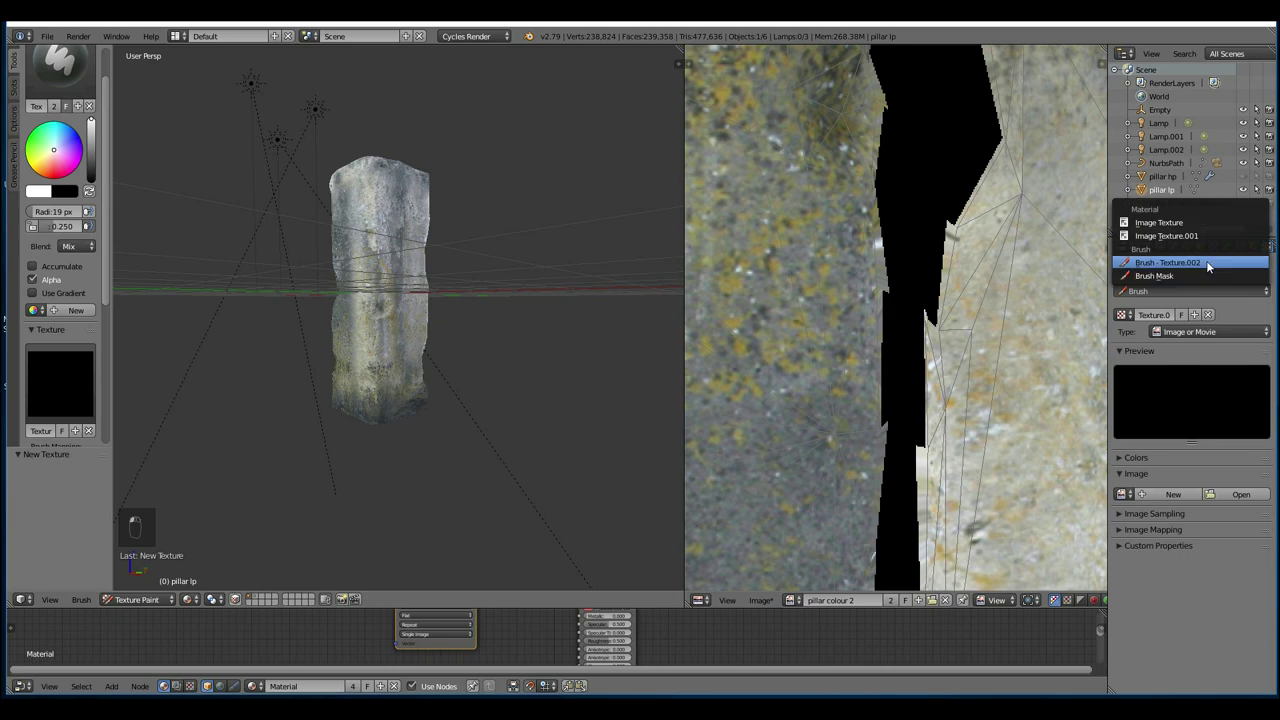
{"action": "left_click", "coordinate": [1206, 264]}
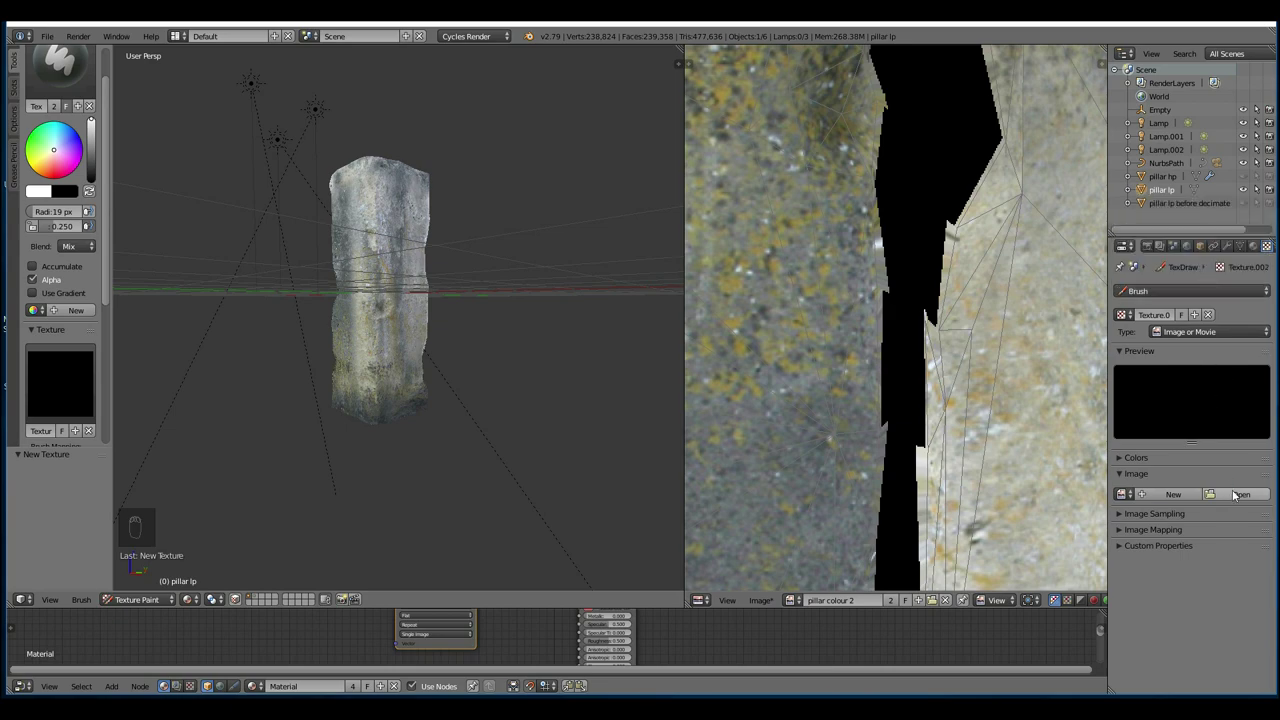
Load the green moss stain image from the decals folder into the brush texture, choosing it by thumbnail
{"action": "left_click", "coordinate": [1236, 495]}
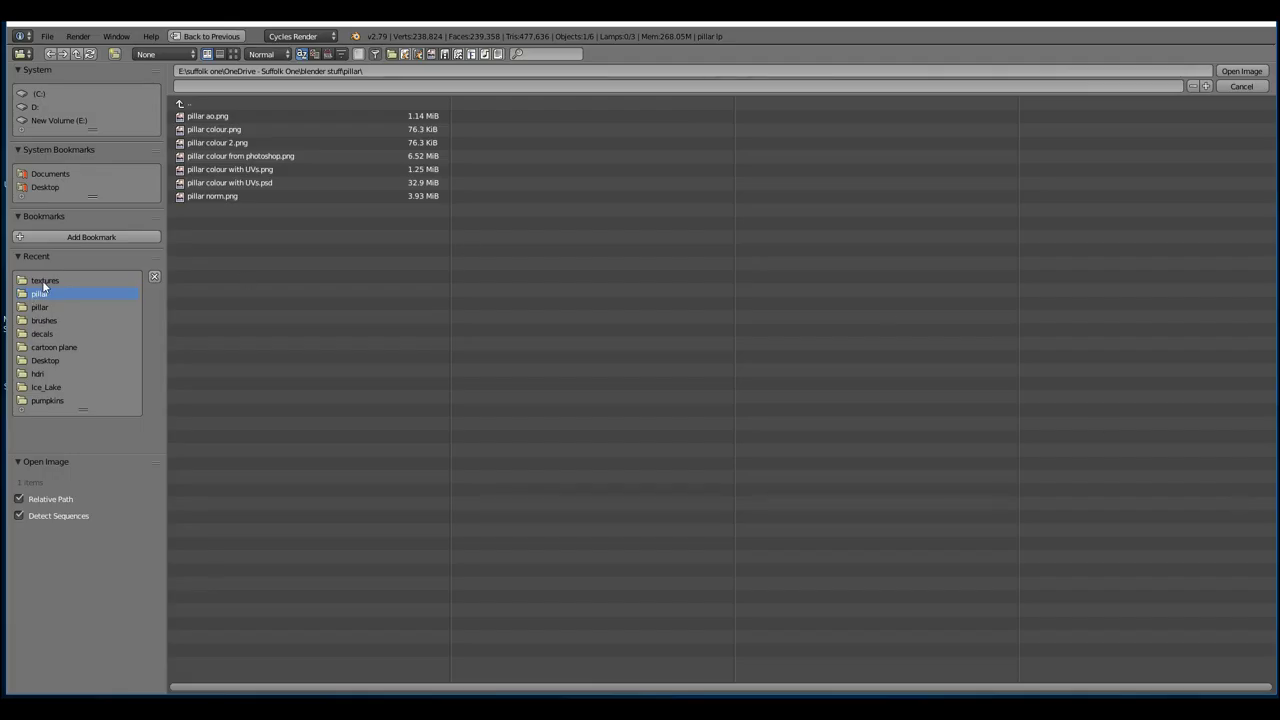
{"action": "left_click", "coordinate": [45, 334]}
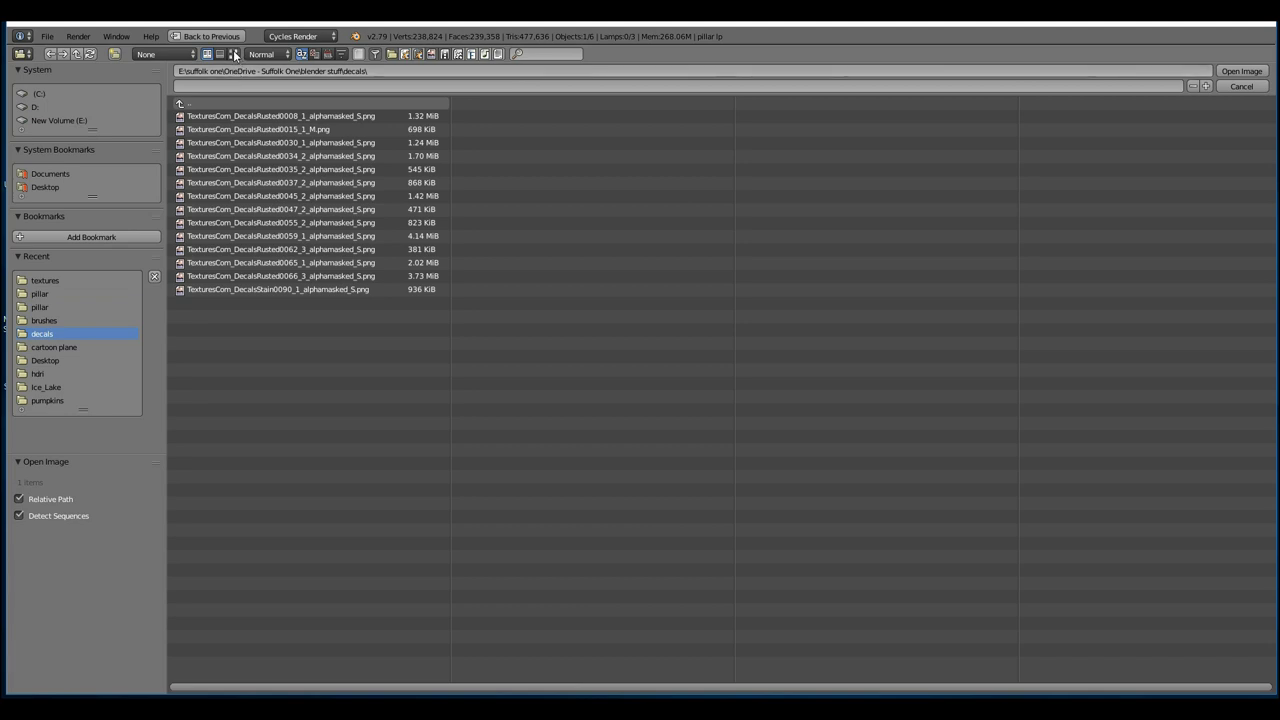
{"action": "left_click", "coordinate": [234, 54]}
{"action": "left_click", "coordinate": [659, 258]}
{"action": "key", "text": "Return"}
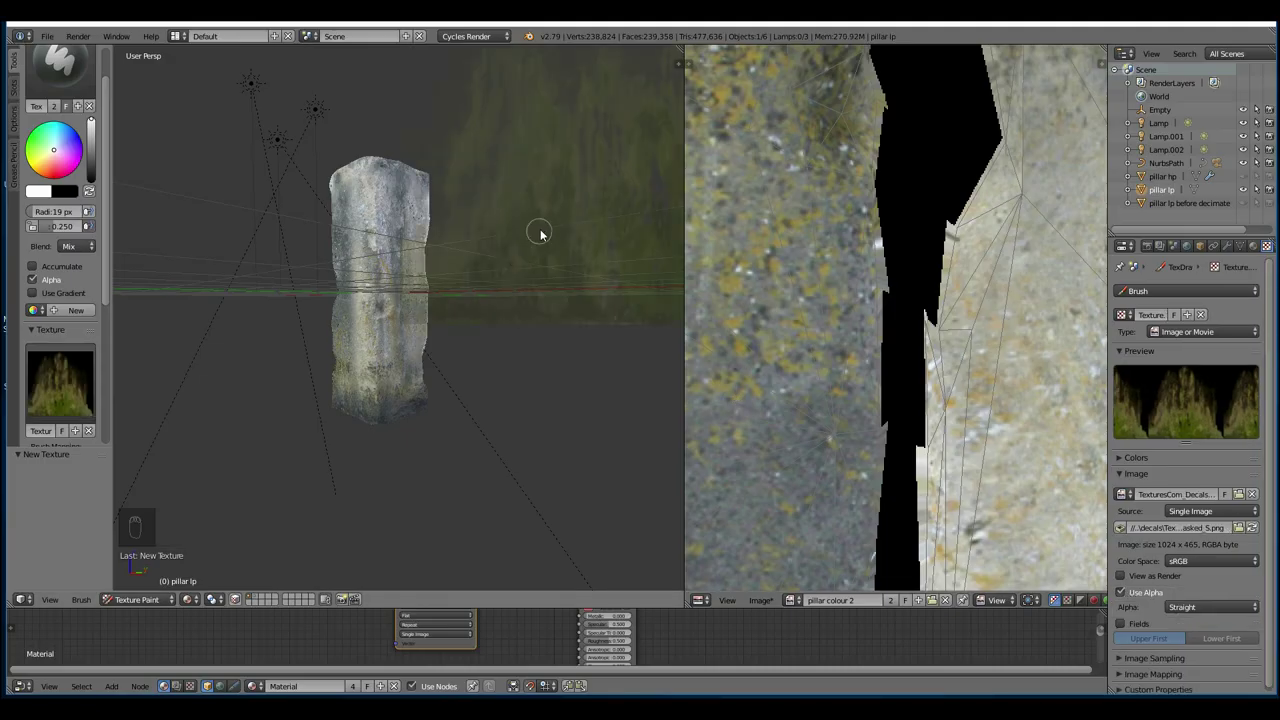
Maximize the 3D view, centre the moss stencil over the pillar's lower part and set the brush radius to 53 px
{"action": "middle_click_drag", "start_coordinate": [423, 374], "coordinate": [452, 156]}
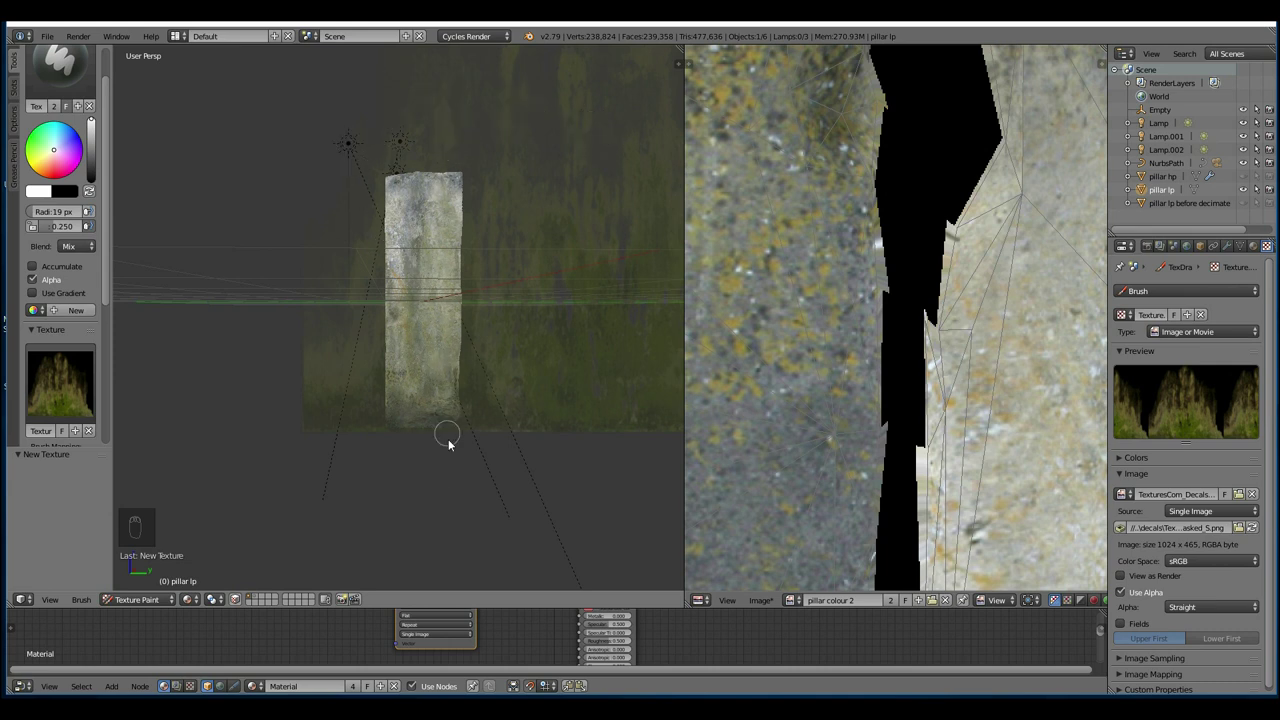
{"action": "key", "text": "shift+space"}
{"action": "right_click_drag", "start_coordinate": [523, 403], "coordinate": [651, 491]}
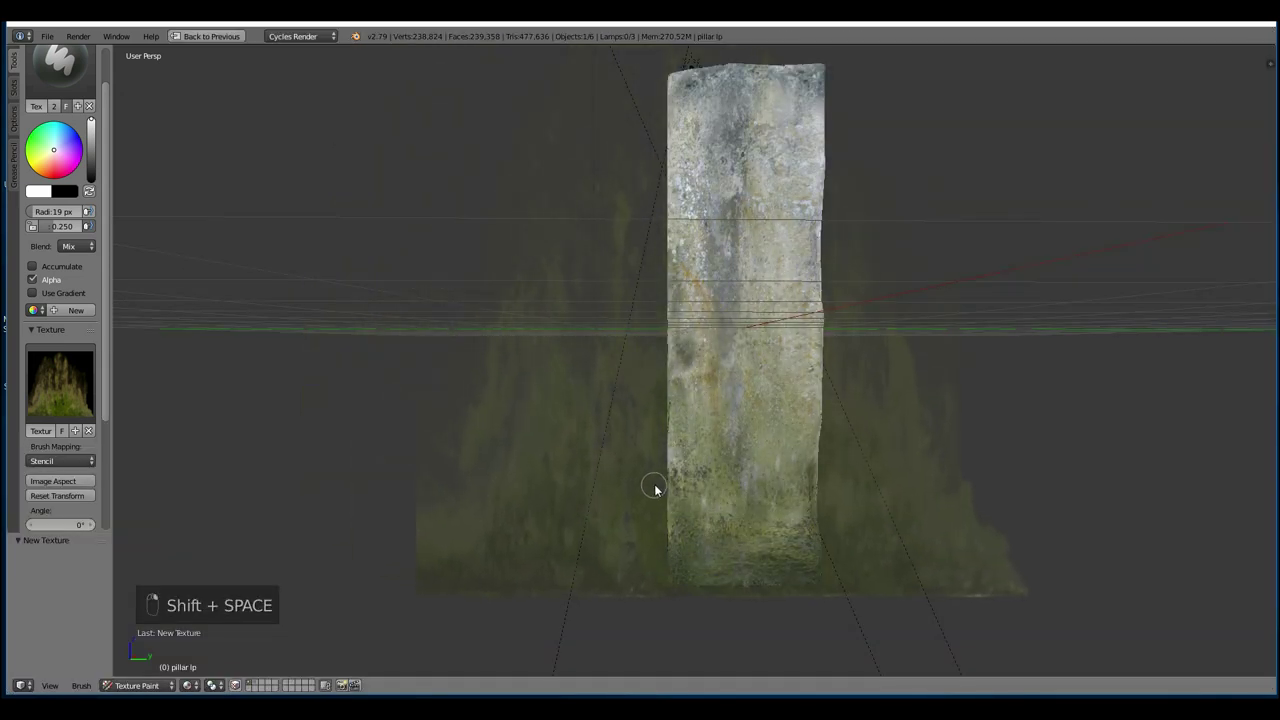
{"action": "key", "text": "f"}
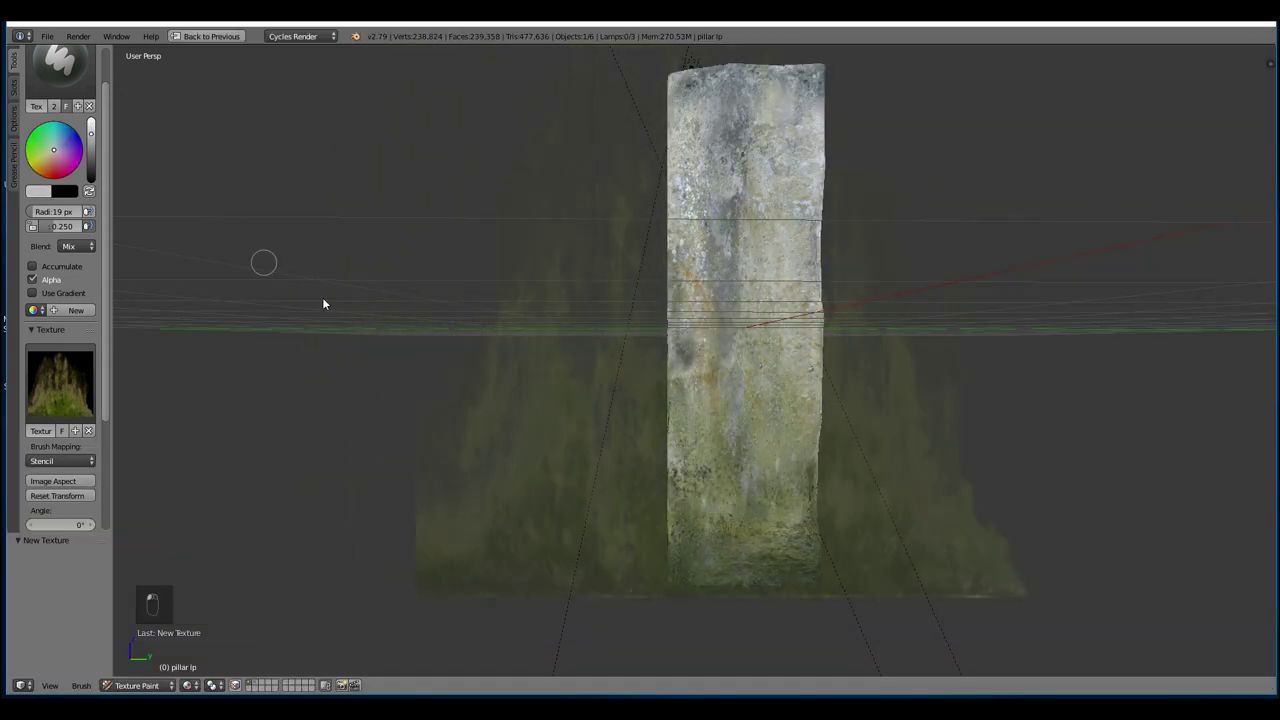
{"action": "left_click", "coordinate": [657, 515]}
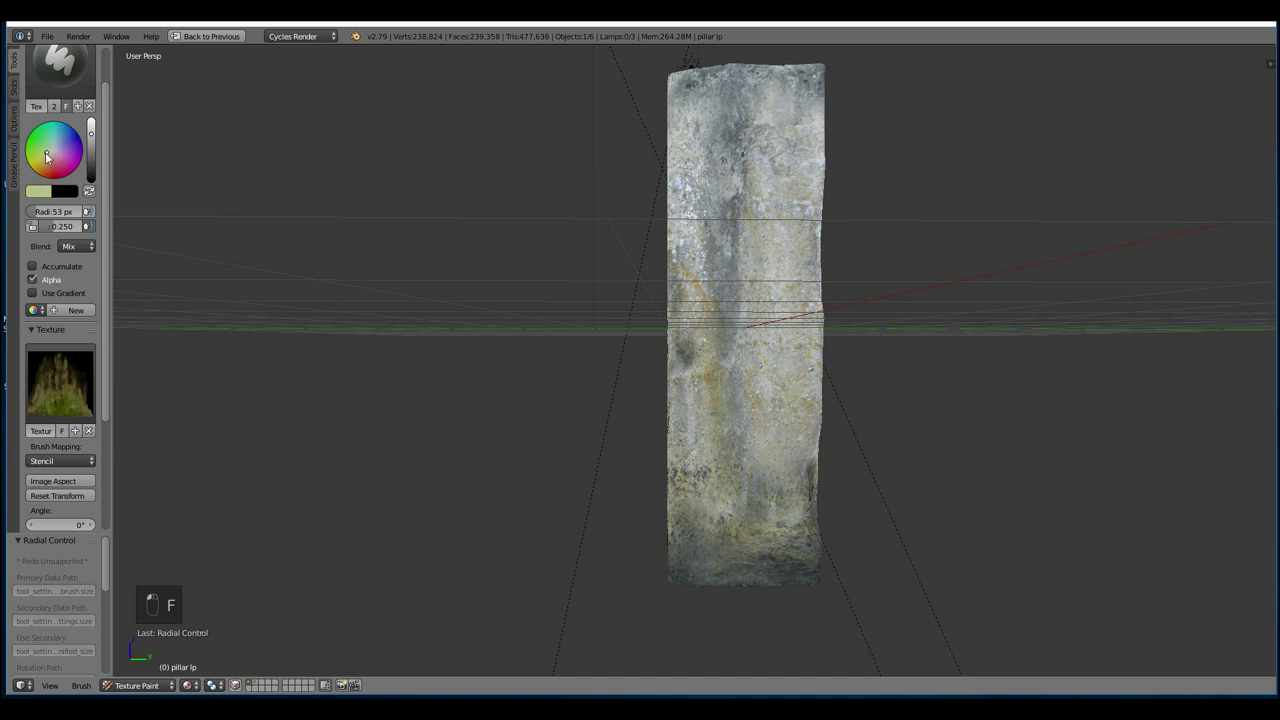
Undo a trial moss stroke on the pillar's base, and set the brush to a neutral light grey with strength 0.661
{"action": "left_click_drag", "start_coordinate": [671, 586], "coordinate": [623, 337]}
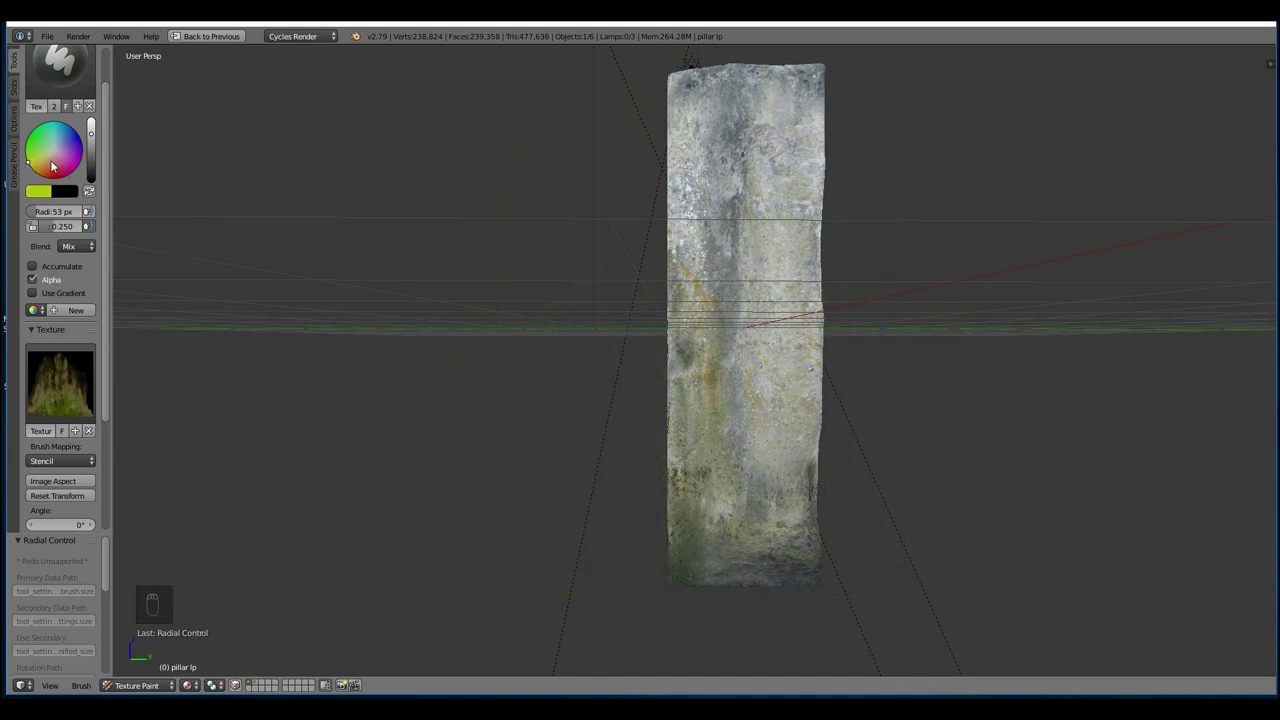
{"action": "key", "text": "ctrl+z"}
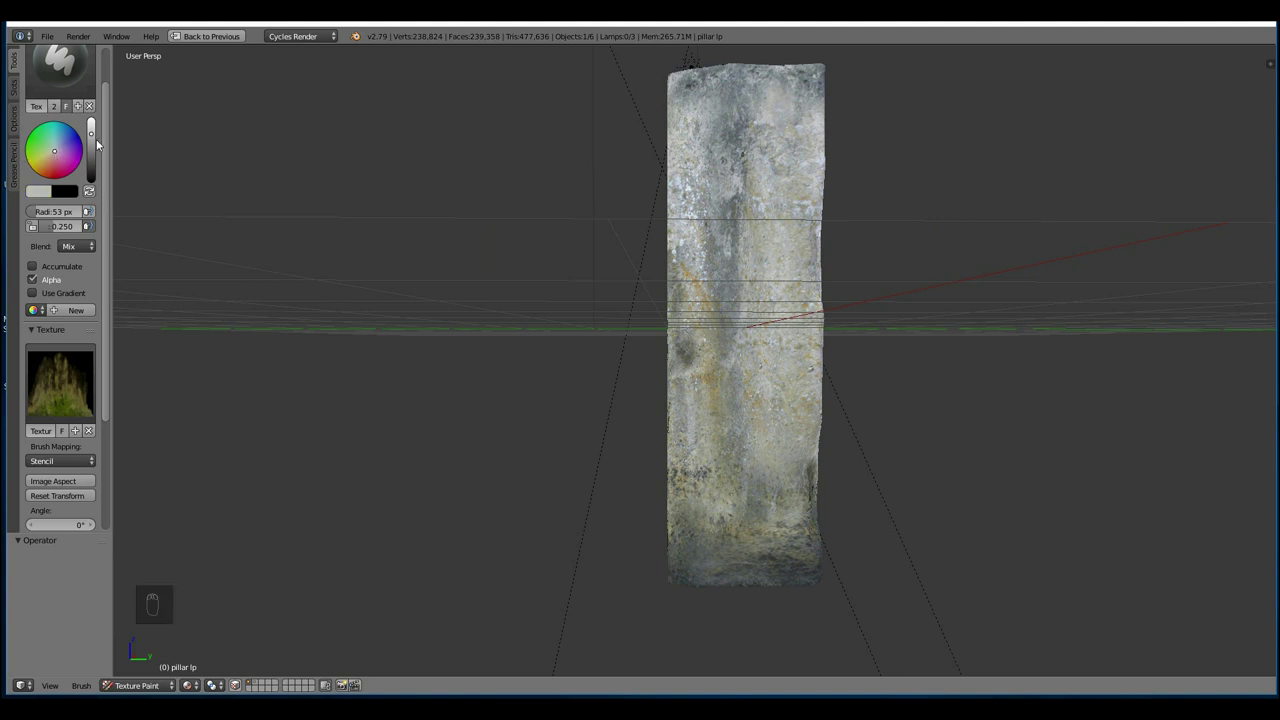
{"action": "left_click", "coordinate": [54, 152]}
{"action": "left_click_drag", "start_coordinate": [52, 226], "coordinate": [70, 226]}
Paint green moss around the pillar's base from several sides, reducing the brush radius to 19 px
{"action": "left_click_drag", "start_coordinate": [697, 614], "coordinate": [698, 444]}
{"action": "mouse_move", "coordinate": [698, 444]}
{"action": "middle_mouse_down"}
{"action": "mouse_move", "coordinate": [730, 562]}
{"action": "mouse_move", "coordinate": [706, 583]}
{"action": "middle_mouse_up"}
{"action": "key", "text": "f"}
{"action": "left_click", "coordinate": [672, 583]}
{"action": "mouse_move", "coordinate": [672, 583]}
{"action": "left_mouse_down"}
{"action": "mouse_move", "coordinate": [772, 513]}
{"action": "mouse_move", "coordinate": [736, 433]}
{"action": "mouse_move", "coordinate": [671, 469]}
{"action": "mouse_move", "coordinate": [754, 307]}
{"action": "mouse_move", "coordinate": [784, 513]}
{"action": "left_mouse_up"}
{"action": "mouse_move", "coordinate": [784, 513]}
{"action": "middle_mouse_down"}
{"action": "mouse_move", "coordinate": [680, 537]}
{"action": "mouse_move", "coordinate": [645, 506]}
{"action": "middle_mouse_up"}
{"action": "left_click_drag", "start_coordinate": [645, 506], "coordinate": [703, 408]}
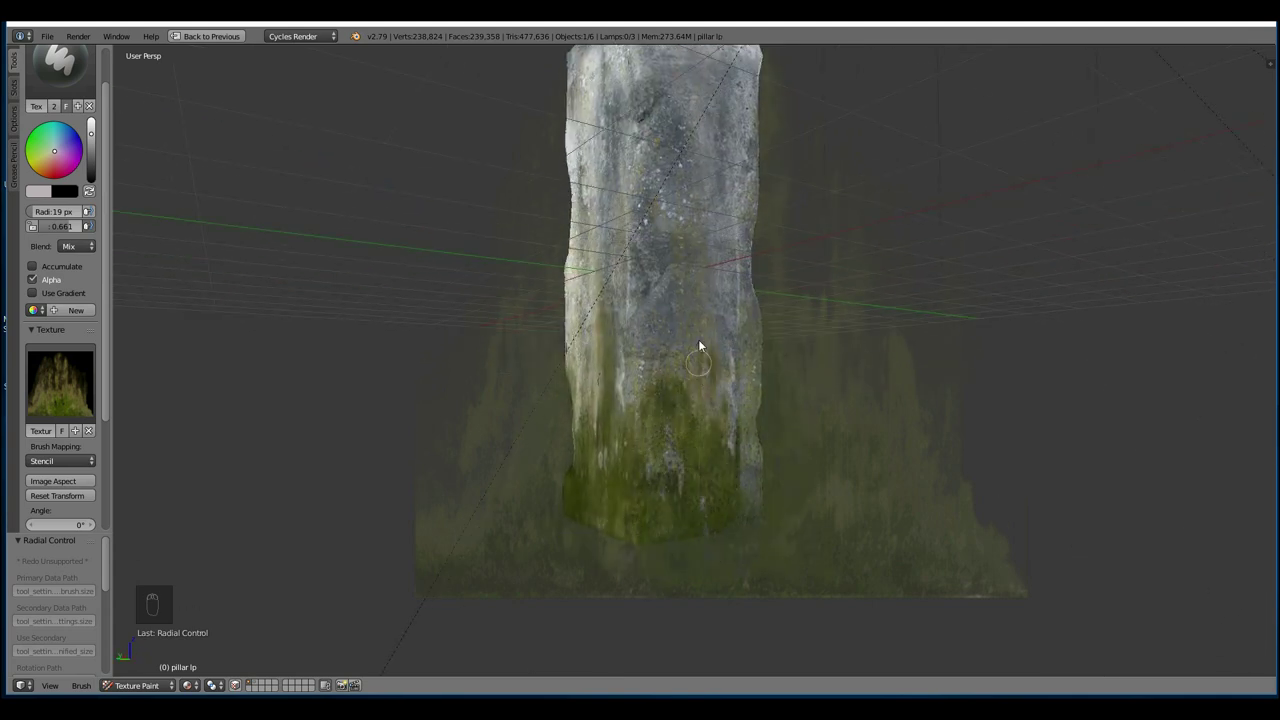
Complete the moss on the remaining sides of the pillar's base and clear the brush texture
{"action": "middle_click_drag", "start_coordinate": [663, 289], "coordinate": [799, 455]}
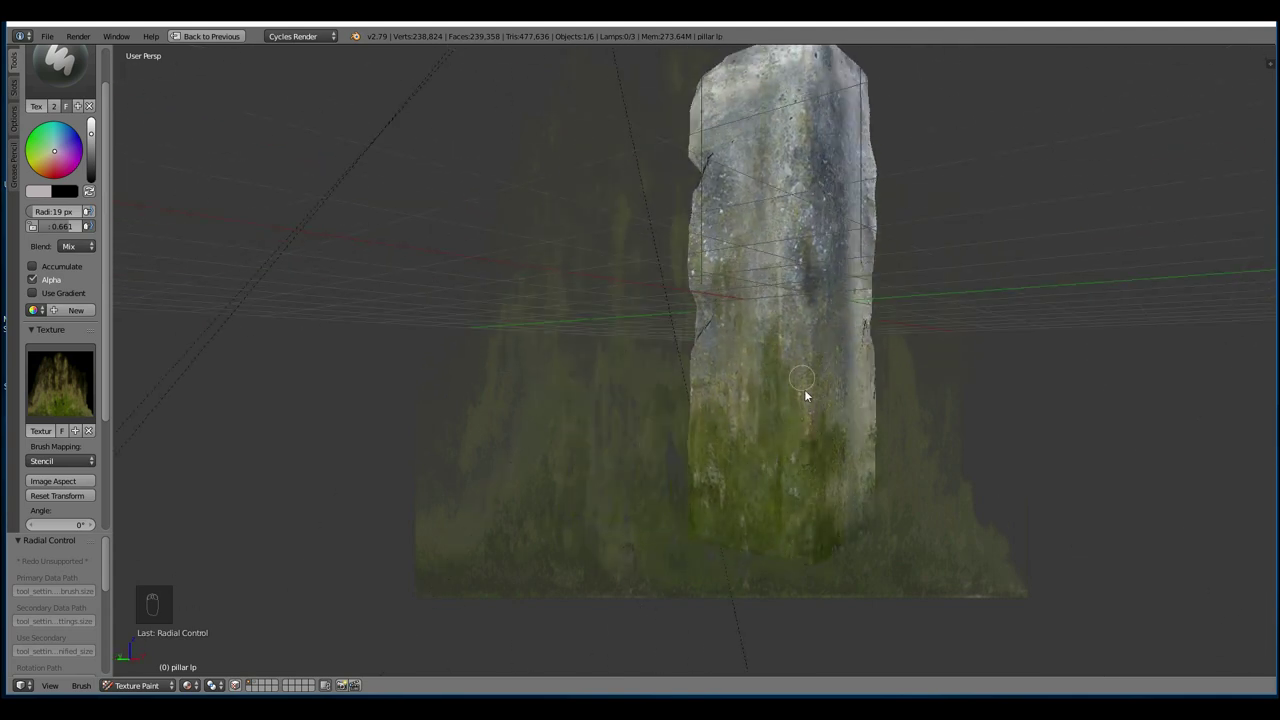
{"action": "mouse_move", "coordinate": [814, 337]}
{"action": "middle_mouse_down"}
{"action": "mouse_move", "coordinate": [780, 451]}
{"action": "mouse_move", "coordinate": [774, 397]}
{"action": "mouse_move", "coordinate": [690, 495]}
{"action": "mouse_move", "coordinate": [632, 494]}
{"action": "middle_mouse_up"}
{"action": "mouse_move", "coordinate": [552, 496]}
{"action": "left_mouse_down"}
{"action": "mouse_move", "coordinate": [550, 414]}
{"action": "mouse_move", "coordinate": [517, 522]}
{"action": "mouse_move", "coordinate": [526, 498]}
{"action": "left_mouse_up"}
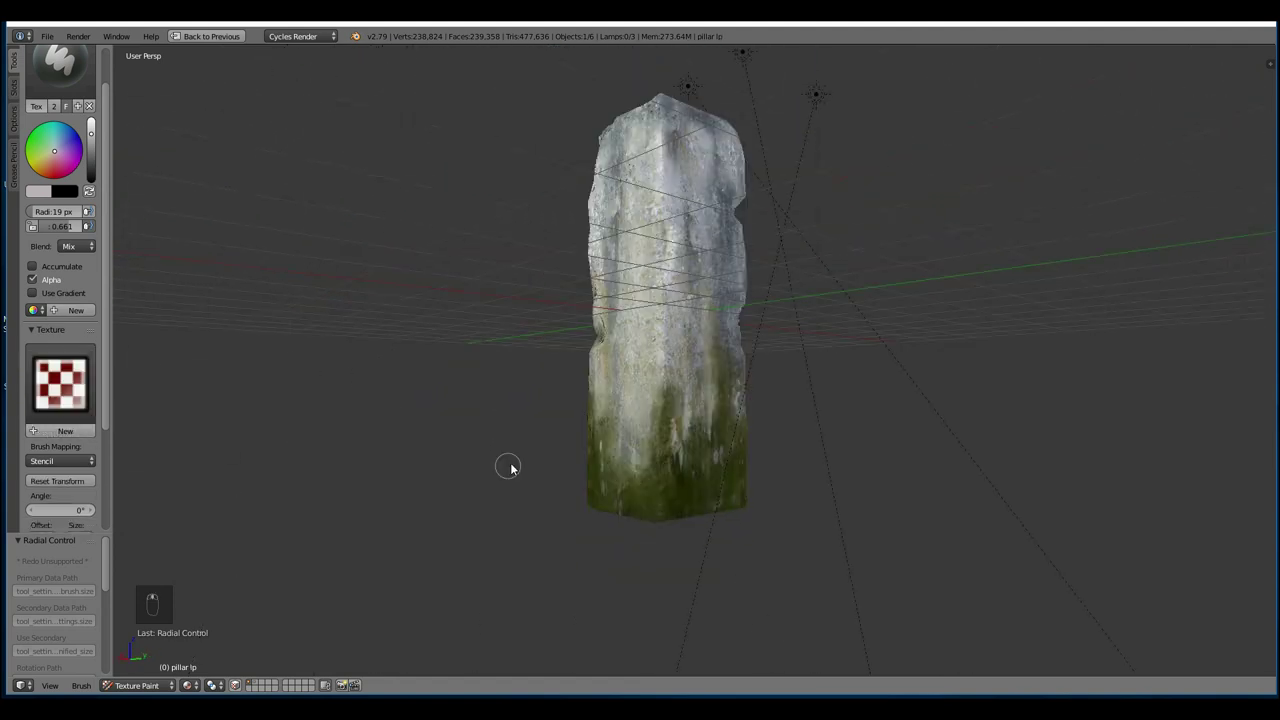
{"action": "middle_click_drag", "start_coordinate": [509, 466], "coordinate": [715, 316]}
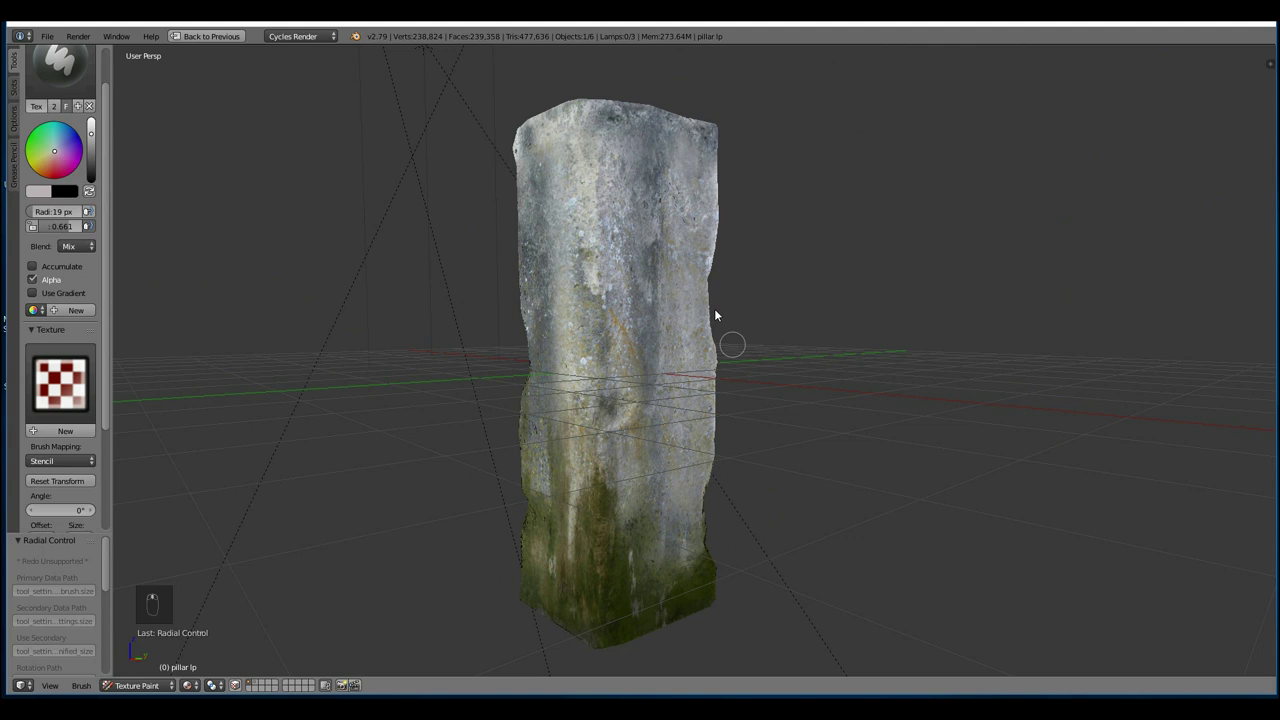
Assign the moss texture to the brush again, rotate its stencil 180° and place it over the pillar's top
{"action": "left_click", "coordinate": [70, 404]}
{"action": "left_click", "coordinate": [214, 458]}
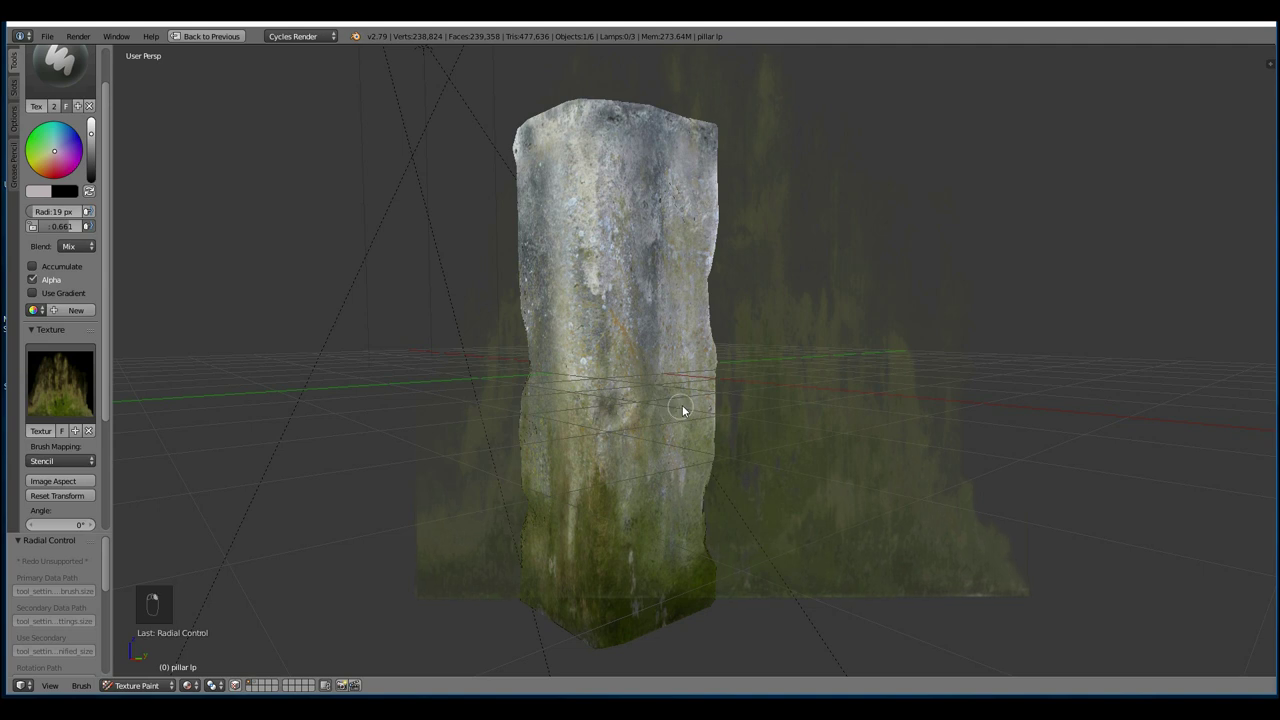
{"action": "right_click_drag", "start_coordinate": [680, 409], "coordinate": [798, 118], "text": "ctrl"}
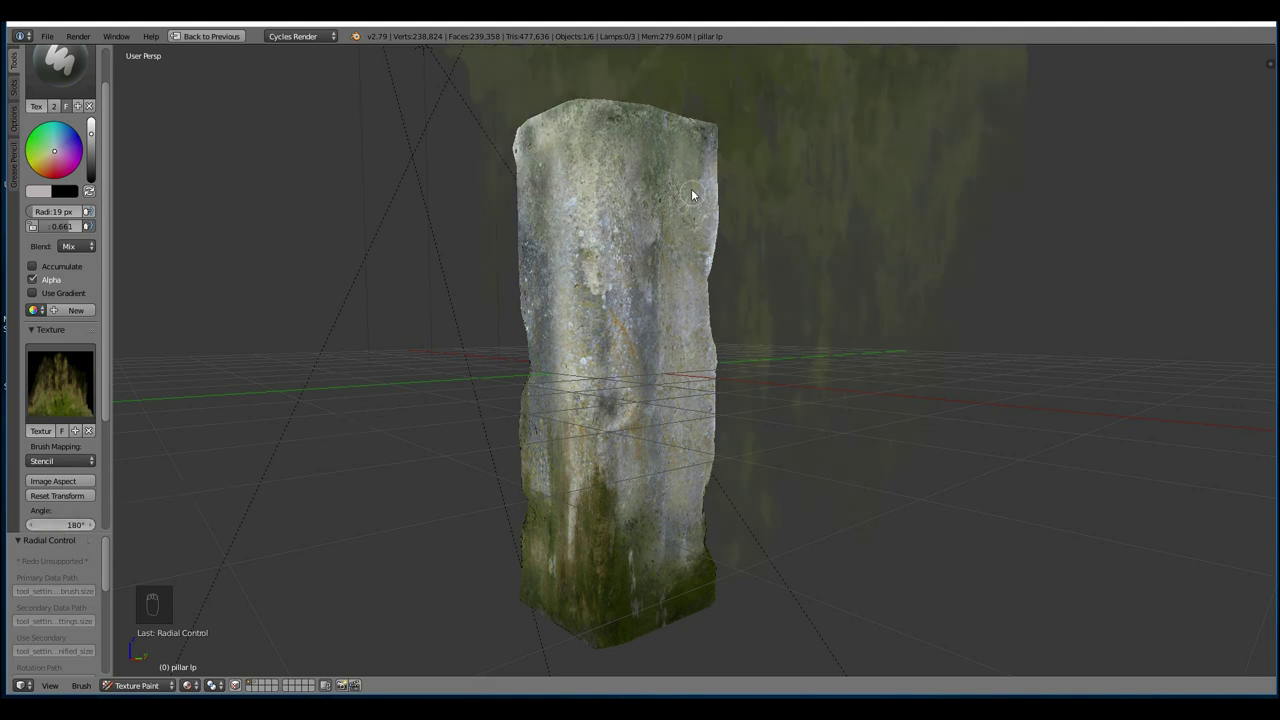
{"action": "right_click_drag", "start_coordinate": [713, 143], "coordinate": [646, 250]}
Paint moss running down from the pillar's top on all sides, using brush radius 36 px and strength 0.357
{"action": "mouse_move", "coordinate": [576, 158]}
{"action": "left_mouse_down"}
{"action": "mouse_move", "coordinate": [540, 106]}
{"action": "mouse_move", "coordinate": [630, 150]}
{"action": "left_mouse_up"}
{"action": "mouse_move", "coordinate": [578, 126]}
{"action": "middle_mouse_down"}
{"action": "mouse_move", "coordinate": [580, 176]}
{"action": "mouse_move", "coordinate": [586, 157]}
{"action": "mouse_move", "coordinate": [726, 171]}
{"action": "mouse_move", "coordinate": [760, 112]}
{"action": "mouse_move", "coordinate": [669, 97]}
{"action": "mouse_move", "coordinate": [703, 149]}
{"action": "mouse_move", "coordinate": [702, 135]}
{"action": "mouse_move", "coordinate": [689, 229]}
{"action": "mouse_move", "coordinate": [737, 166]}
{"action": "mouse_move", "coordinate": [766, 166]}
{"action": "mouse_move", "coordinate": [684, 224]}
{"action": "mouse_move", "coordinate": [694, 180]}
{"action": "mouse_move", "coordinate": [768, 170]}
{"action": "mouse_move", "coordinate": [628, 168]}
{"action": "mouse_move", "coordinate": [596, 254]}
{"action": "middle_mouse_up"}
{"action": "key", "text": "f"}
{"action": "left_click", "coordinate": [646, 169]}
{"action": "left_click_drag", "start_coordinate": [596, 254], "coordinate": [700, 200]}
{"action": "mouse_move", "coordinate": [700, 200]}
{"action": "middle_mouse_down"}
{"action": "mouse_move", "coordinate": [613, 174]}
{"action": "mouse_move", "coordinate": [709, 216]}
{"action": "mouse_move", "coordinate": [771, 220]}
{"action": "mouse_move", "coordinate": [862, 292]}
{"action": "mouse_move", "coordinate": [872, 316]}
{"action": "mouse_move", "coordinate": [968, 336]}
{"action": "mouse_move", "coordinate": [811, 351]}
{"action": "middle_mouse_up"}
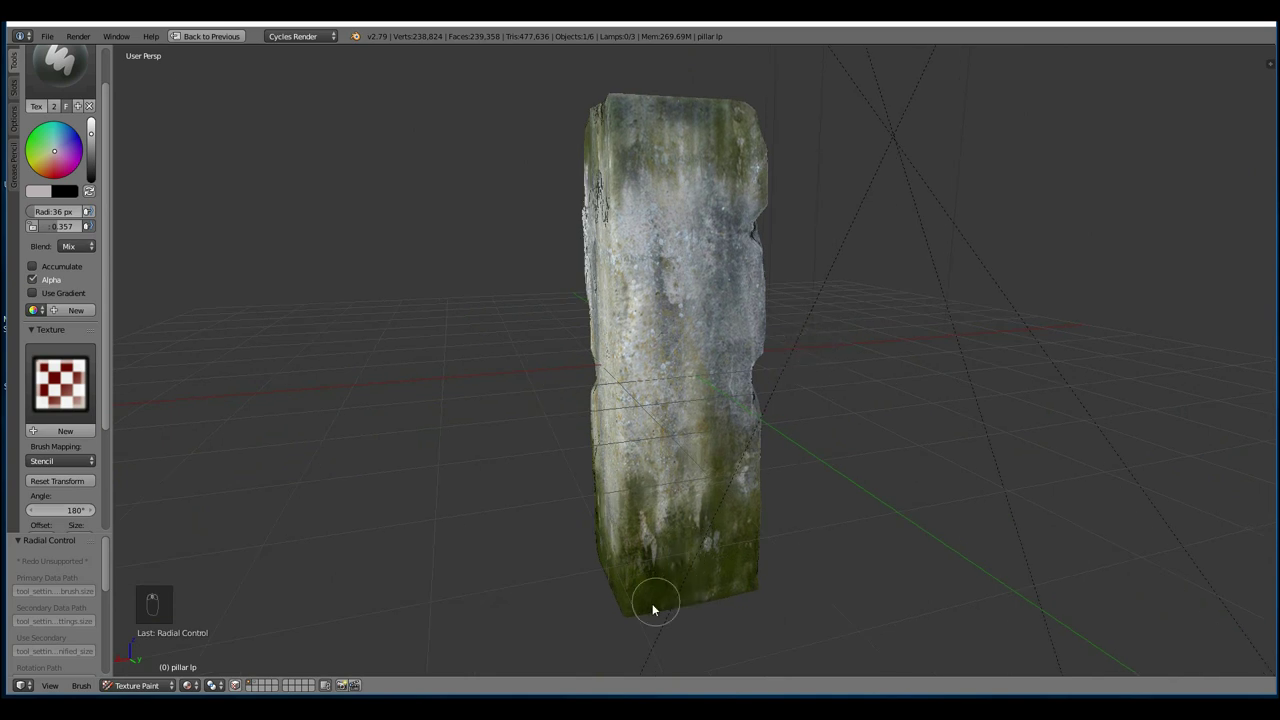
{"action": "middle_click_drag", "start_coordinate": [850, 405], "coordinate": [757, 400]}
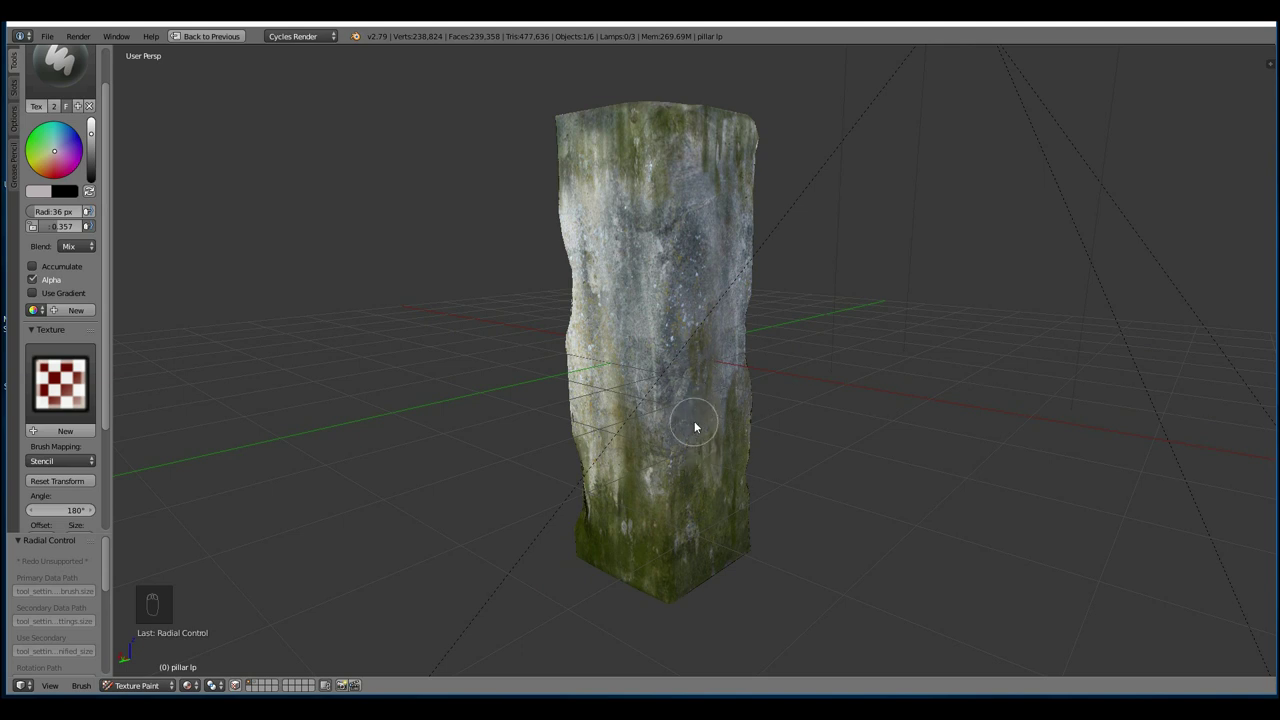
Set the brush blending to Multiply with a dark grey colour and bring the pillar's damaged side into close view
{"action": "left_click", "coordinate": [50, 329]}
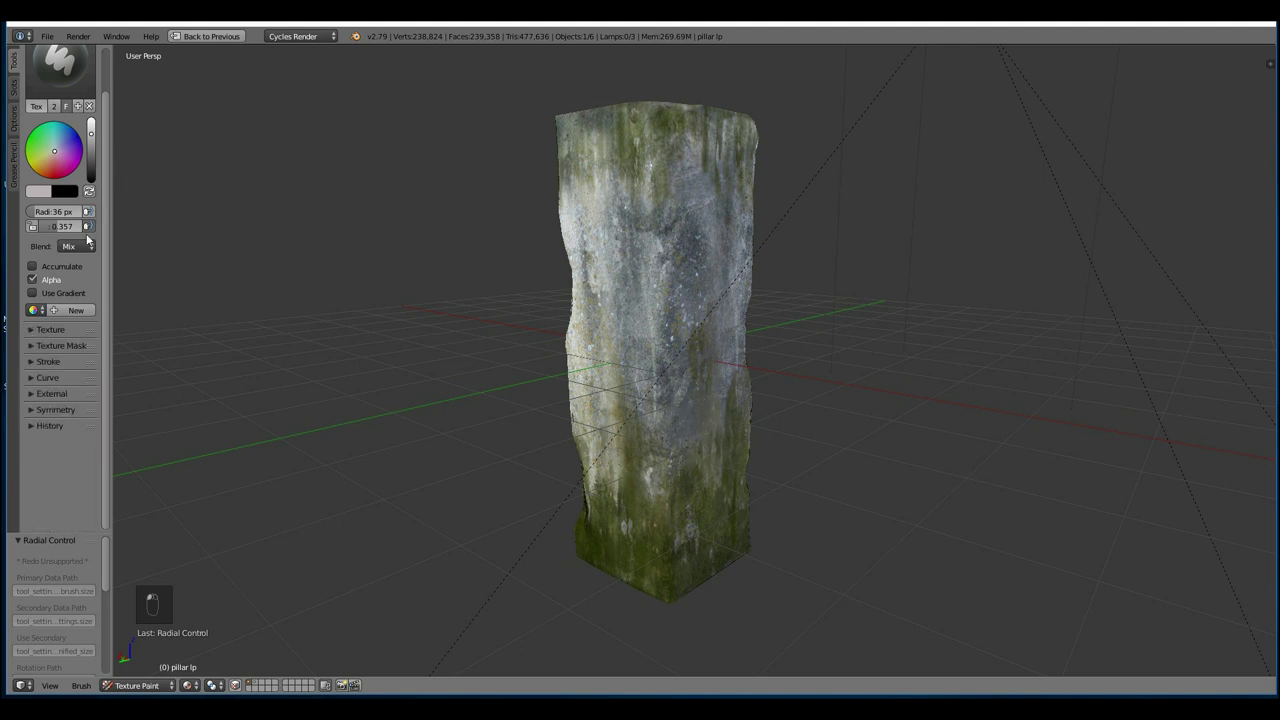
{"action": "left_click", "coordinate": [75, 246]}
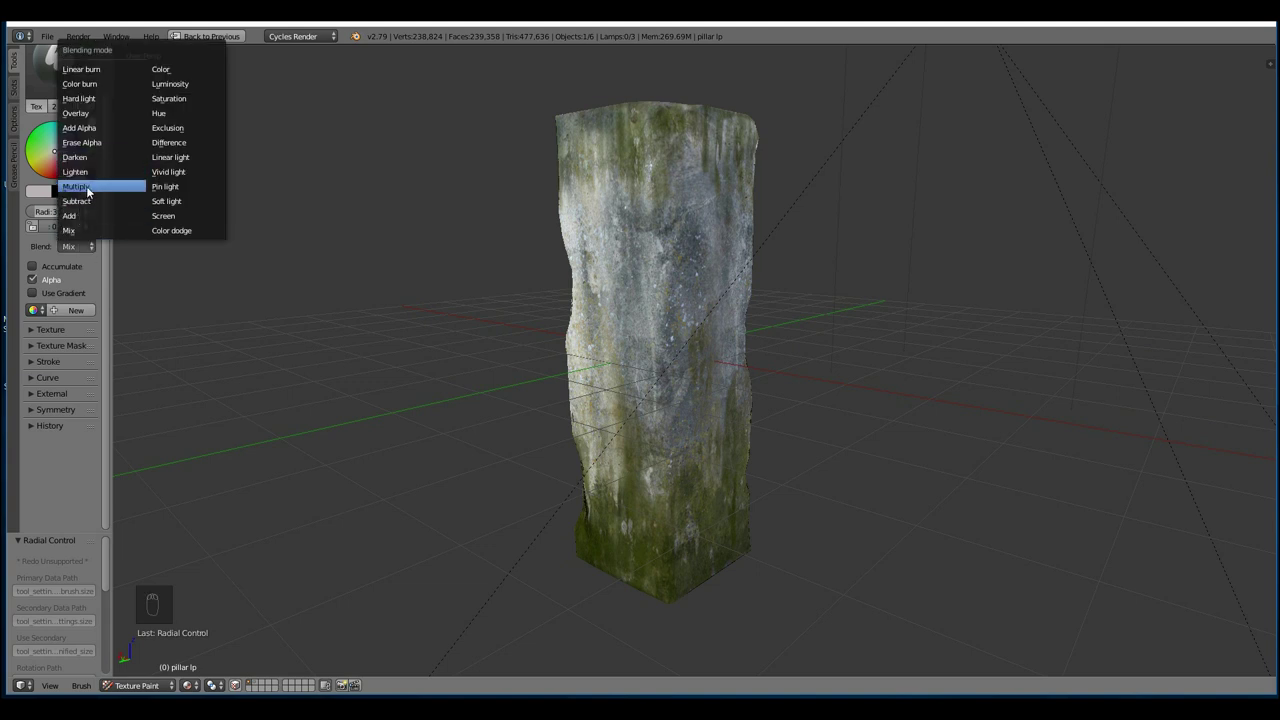
{"action": "left_click", "coordinate": [88, 190]}
{"action": "middle_click_drag", "start_coordinate": [694, 571], "coordinate": [940, 429]}
{"action": "scroll", "coordinate": [684, 380], "scroll_direction": "up", "scroll_amount": 5}
{"action": "middle_click_drag", "start_coordinate": [684, 378], "coordinate": [717, 421]}
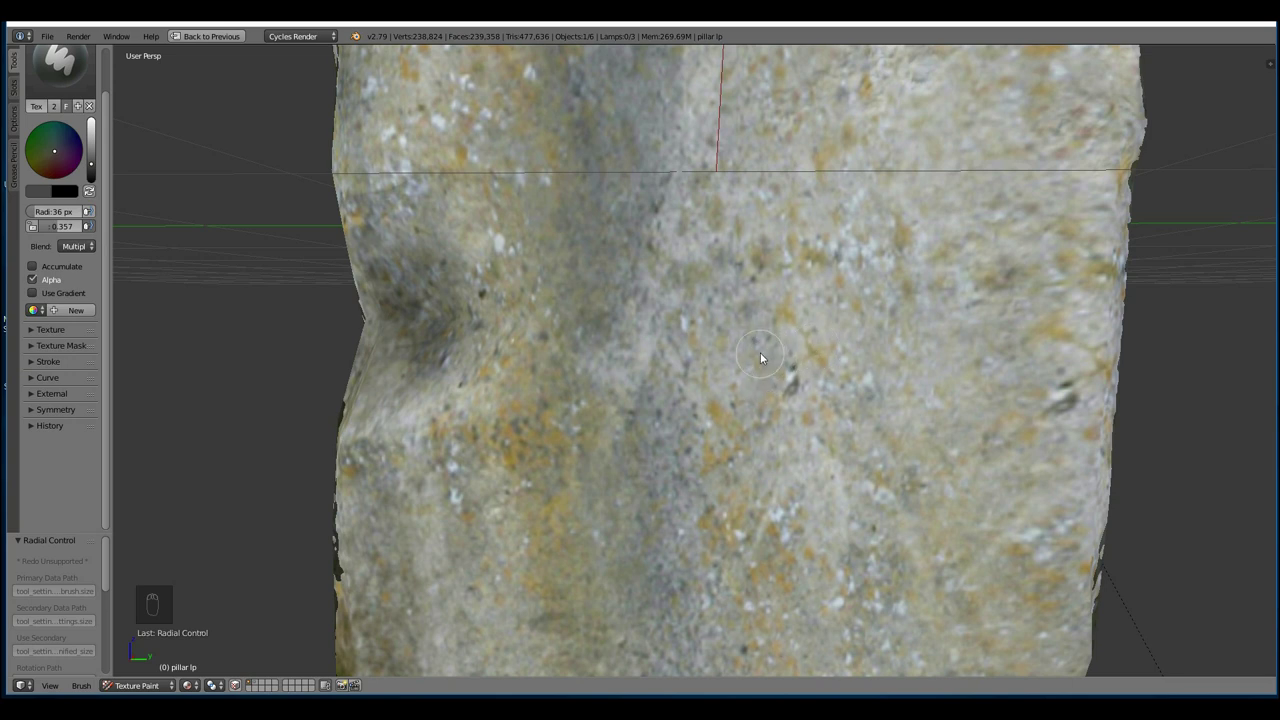
Switch to the Smear brush and smear the paint around the dark hollow in the pillar's side
{"action": "scroll", "coordinate": [762, 350], "scroll_direction": "down", "scroll_amount": 5}
{"action": "middle_click_drag", "start_coordinate": [792, 326], "coordinate": [862, 392]}
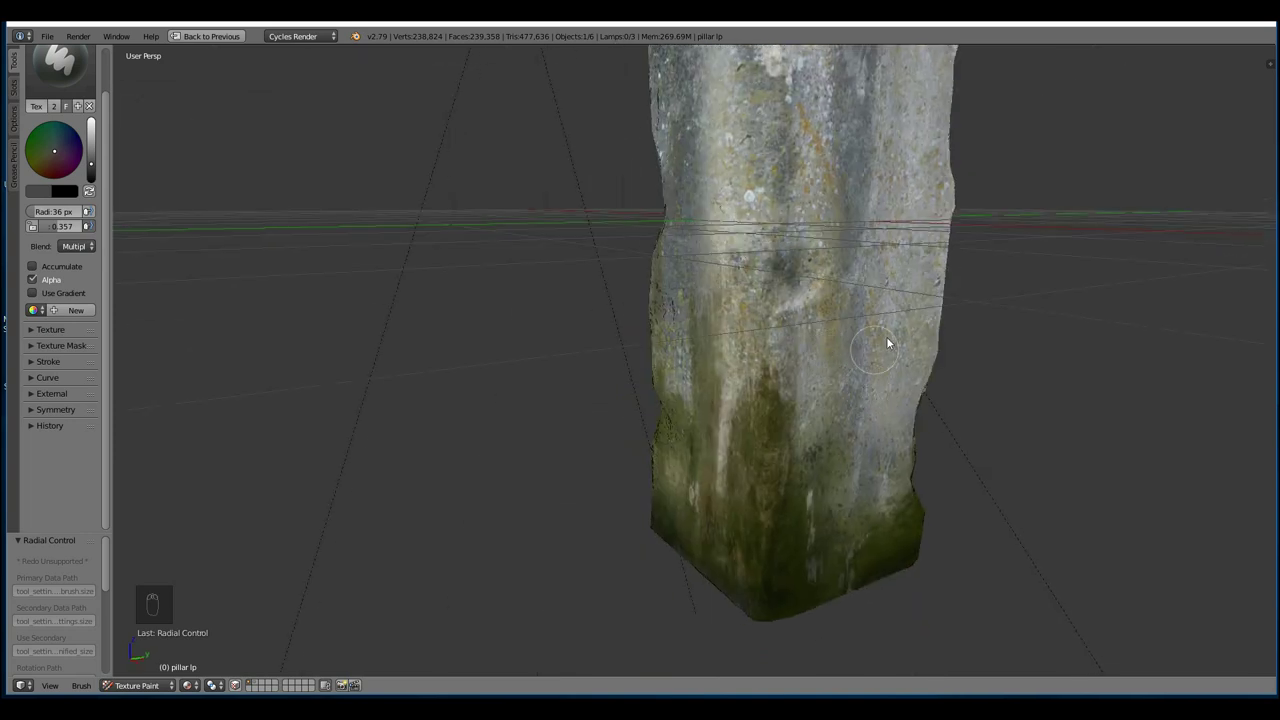
{"action": "scroll", "coordinate": [829, 402], "scroll_direction": "up", "scroll_amount": 6}
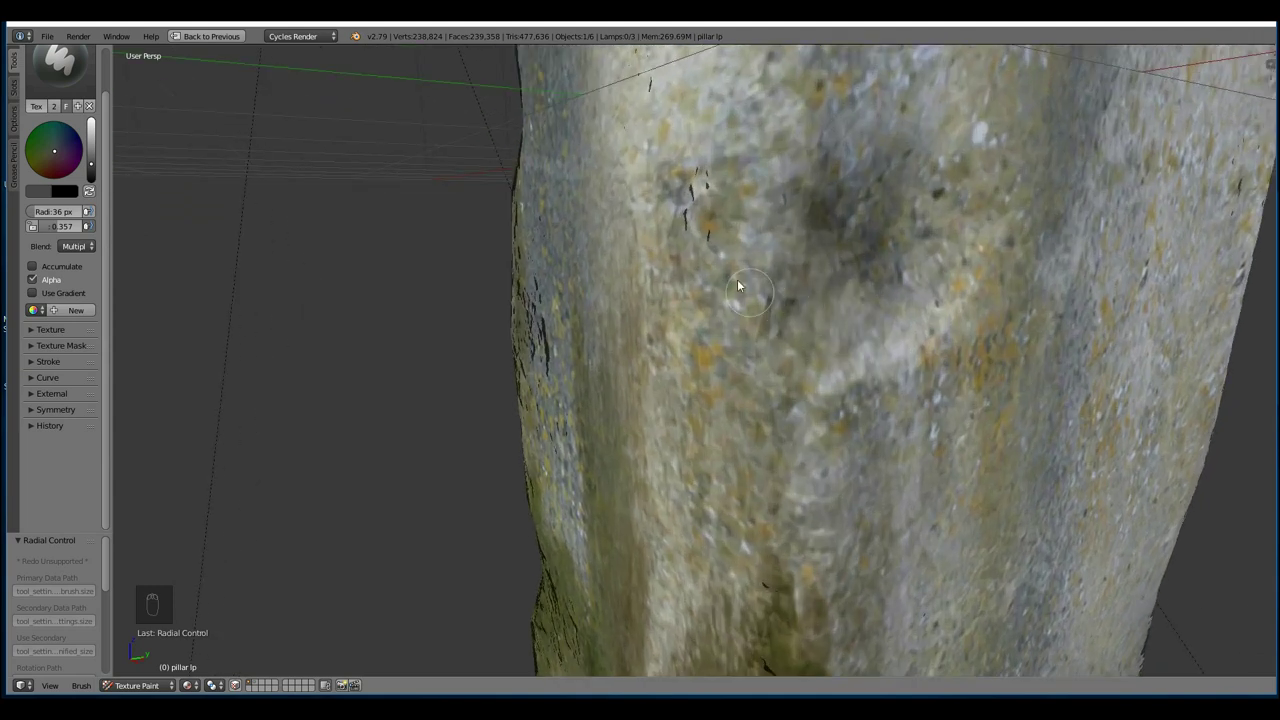
{"action": "left_click", "coordinate": [84, 80]}
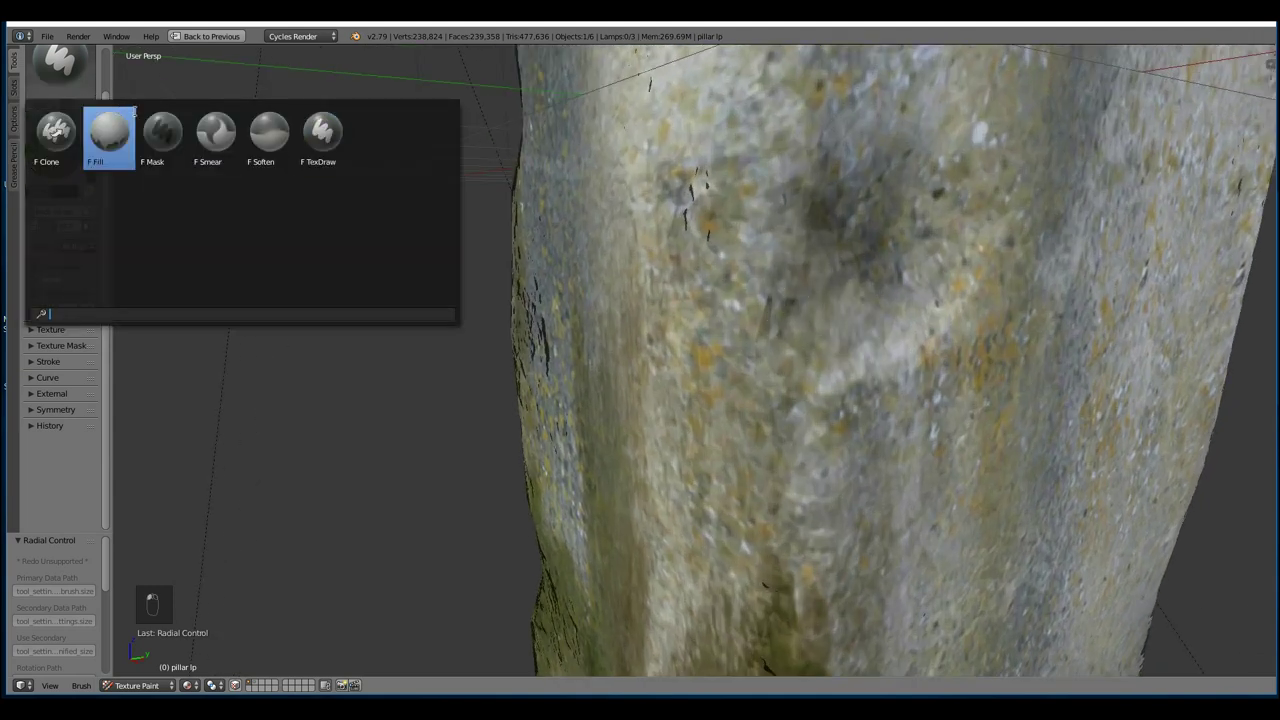
{"action": "left_click", "coordinate": [212, 133]}
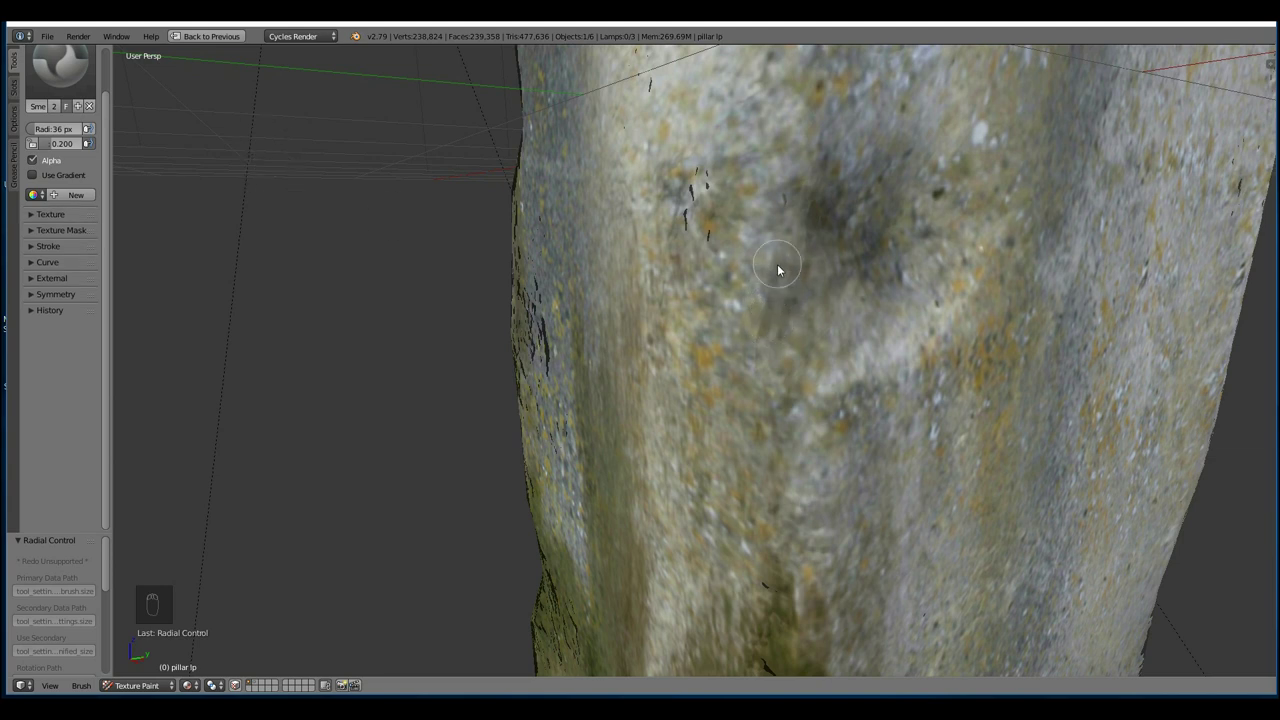
{"action": "mouse_move", "coordinate": [768, 290]}
{"action": "left_mouse_down"}
{"action": "mouse_move", "coordinate": [791, 204]}
{"action": "mouse_move", "coordinate": [823, 217]}
{"action": "mouse_move", "coordinate": [786, 323]}
{"action": "mouse_move", "coordinate": [769, 331]}
{"action": "mouse_move", "coordinate": [786, 200]}
{"action": "mouse_move", "coordinate": [820, 230]}
{"action": "left_mouse_up"}
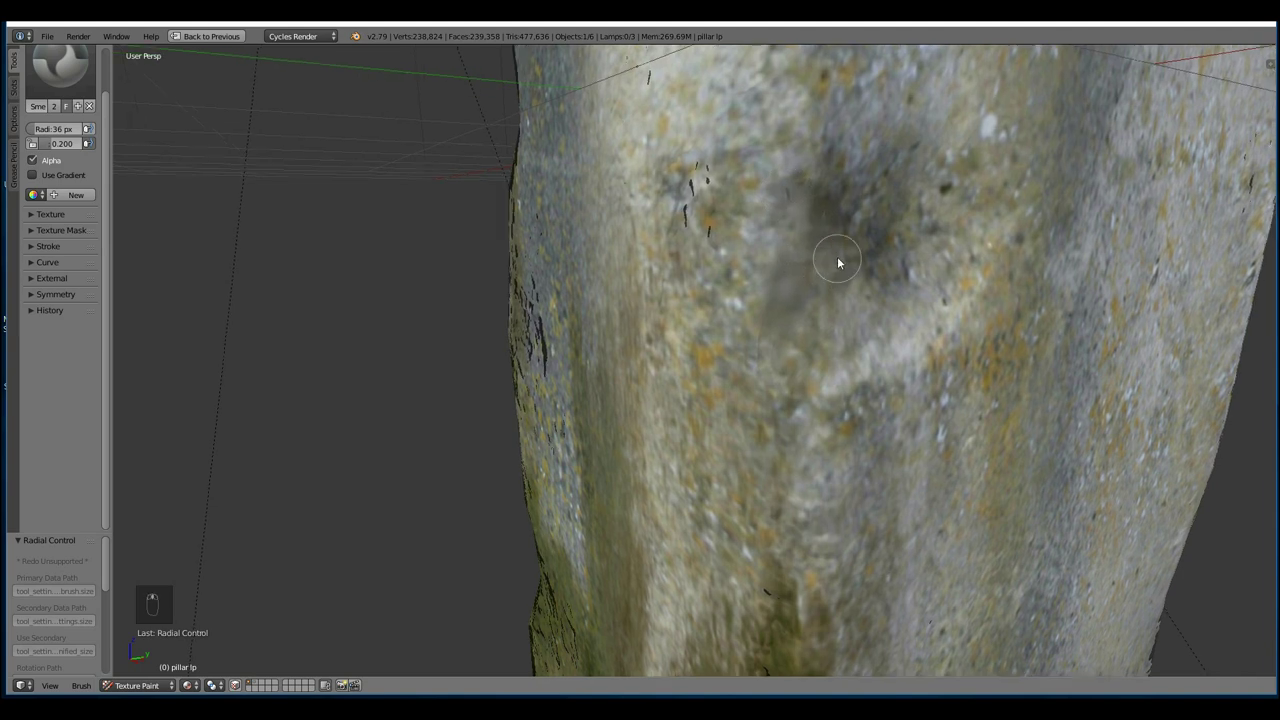
{"action": "middle_click_drag", "start_coordinate": [834, 266], "coordinate": [758, 313]}
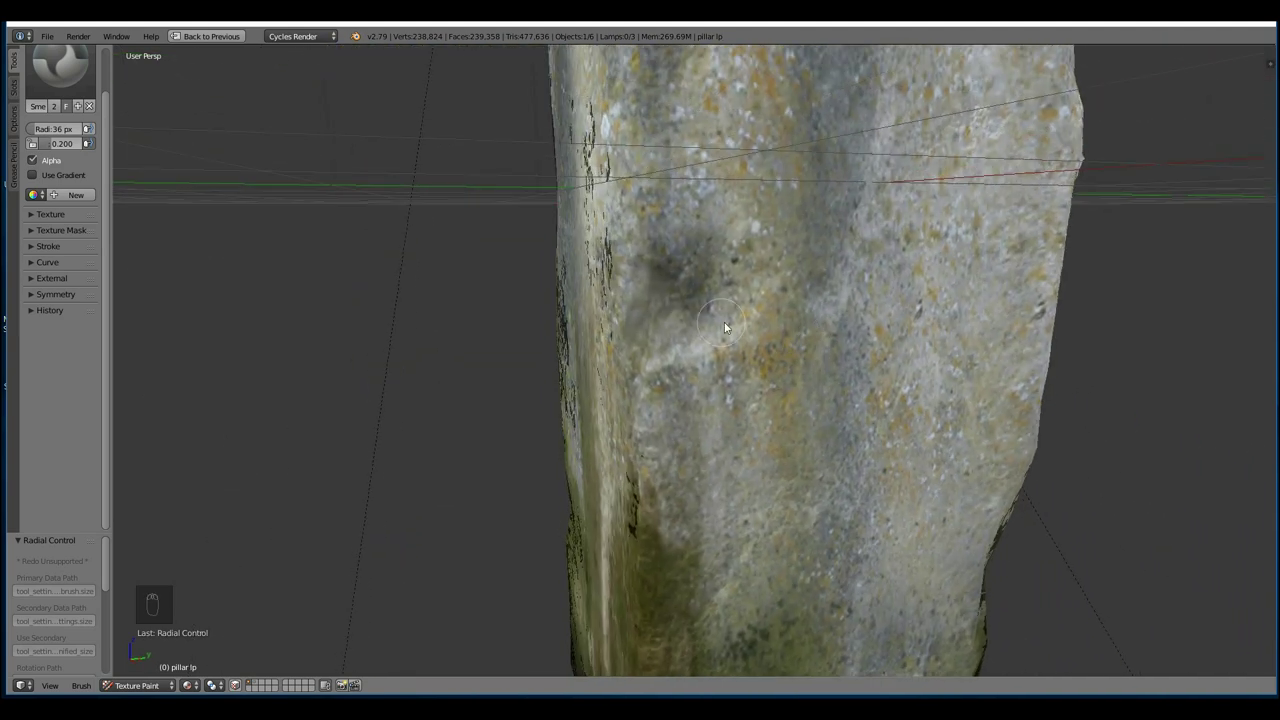
Add a new texture to the Smear brush and load the cracked concrete image from the textures folder, with Stencil mapping
{"action": "left_click", "coordinate": [32, 215]}
{"action": "key", "text": "shift+space"}
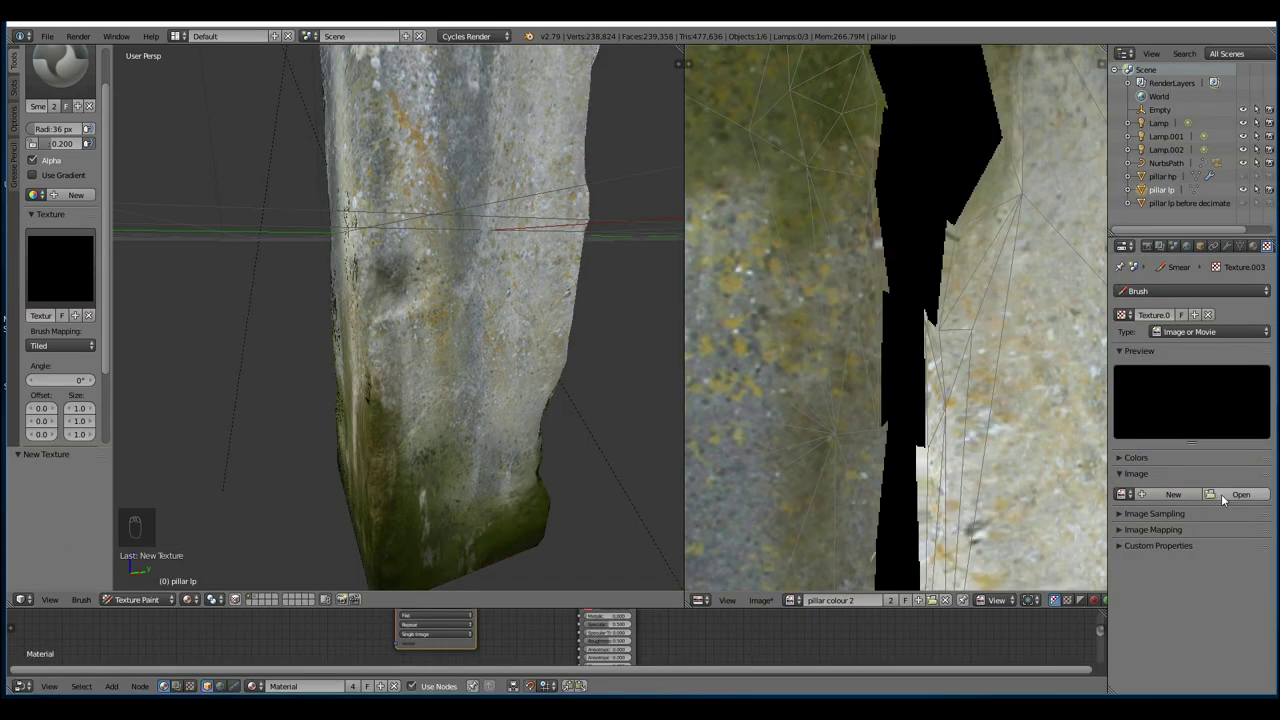
{"action": "key", "text": "alt+o"}
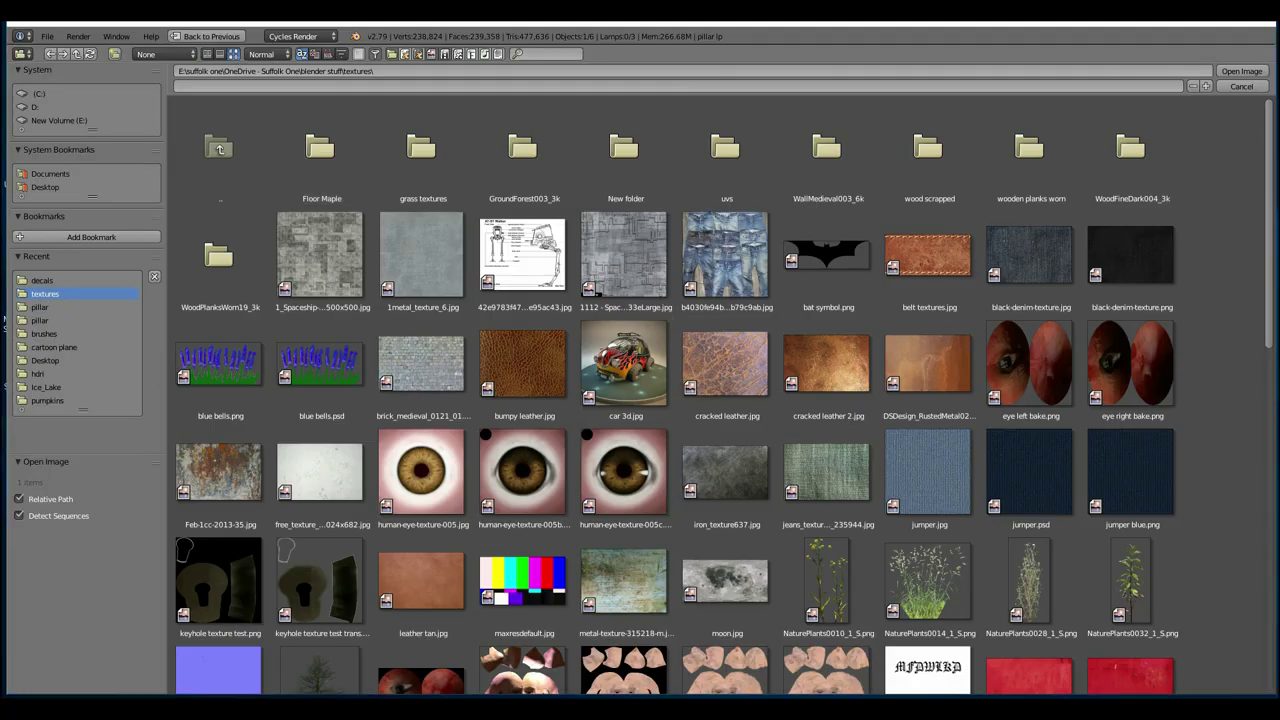
{"action": "scroll", "coordinate": [1082, 343], "scroll_direction": "down", "scroll_amount": 10}
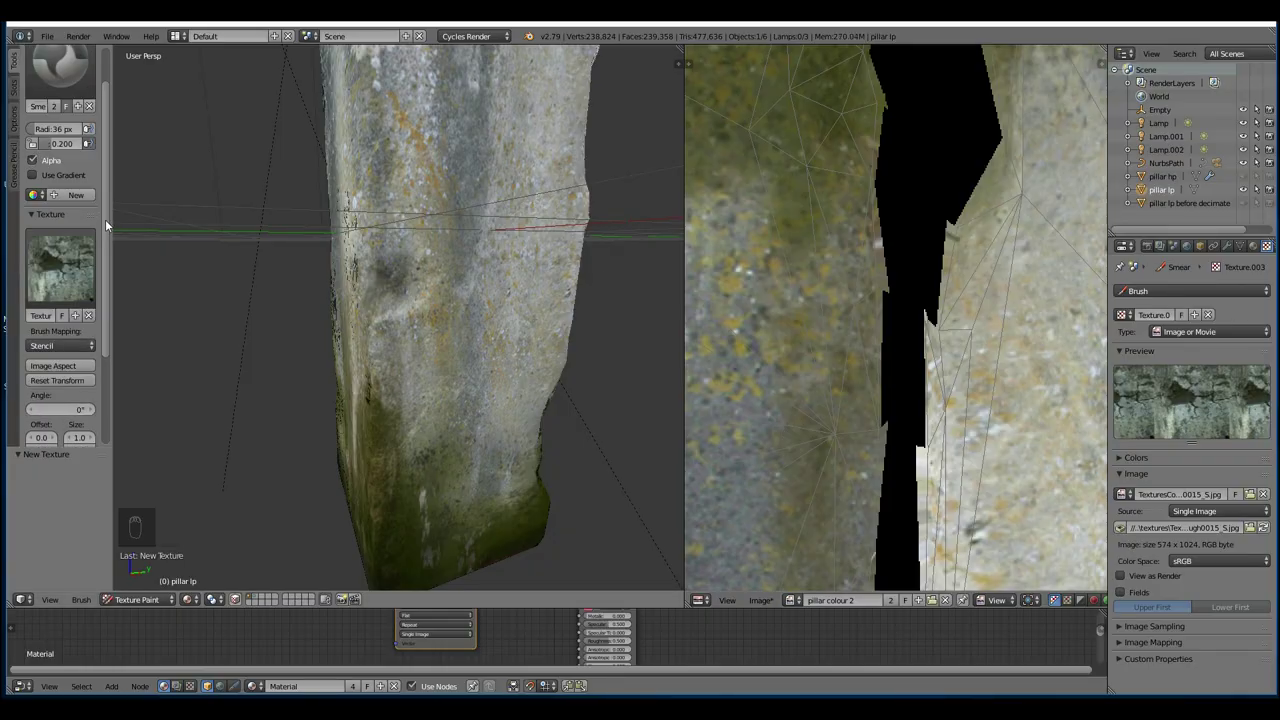
{"action": "scroll", "coordinate": [105, 219], "scroll_direction": "up", "scroll_amount": 2}
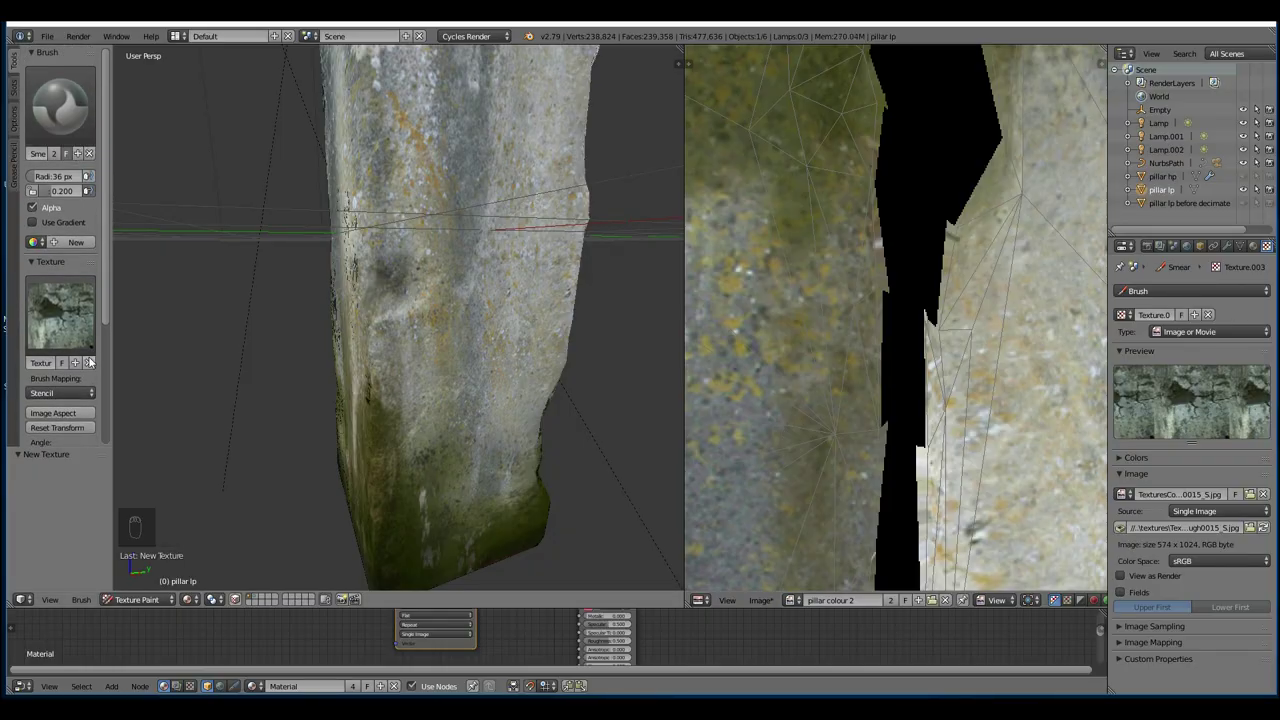
Remove the texture from the Smear brush and switch to the TexDraw brush
{"action": "left_click", "coordinate": [89, 363]}
{"action": "left_click", "coordinate": [62, 105]}
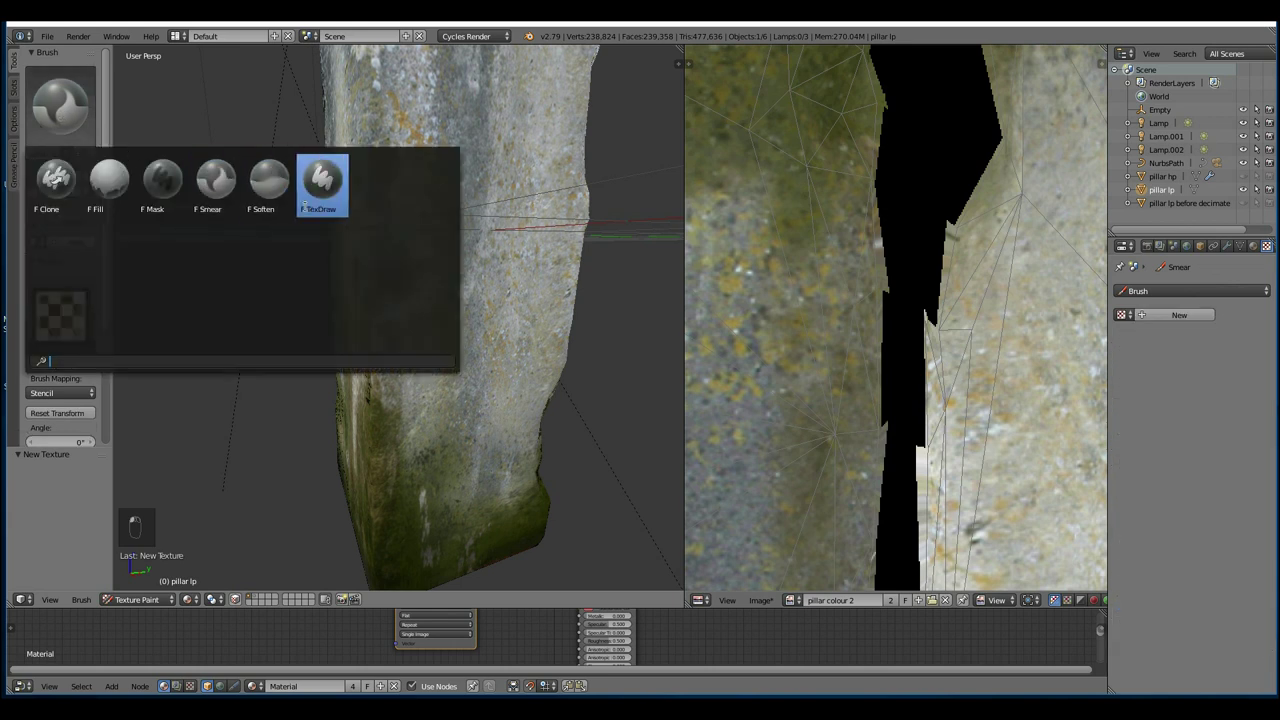
{"action": "left_click", "coordinate": [322, 184]}
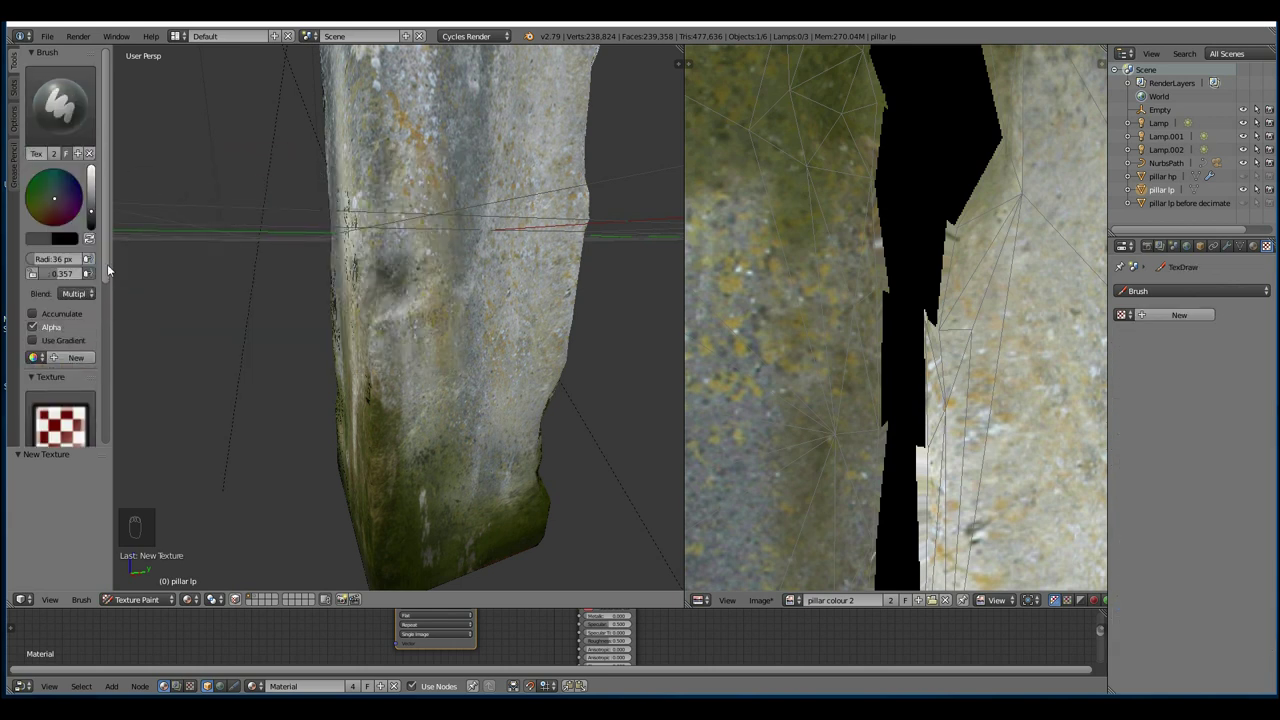
Assign the cracked concrete texture Texture.003 to the TexDraw brush and set its blending to Mix
{"action": "scroll", "coordinate": [108, 263], "scroll_direction": "down", "scroll_amount": 5}
{"action": "left_click", "coordinate": [60, 297]}
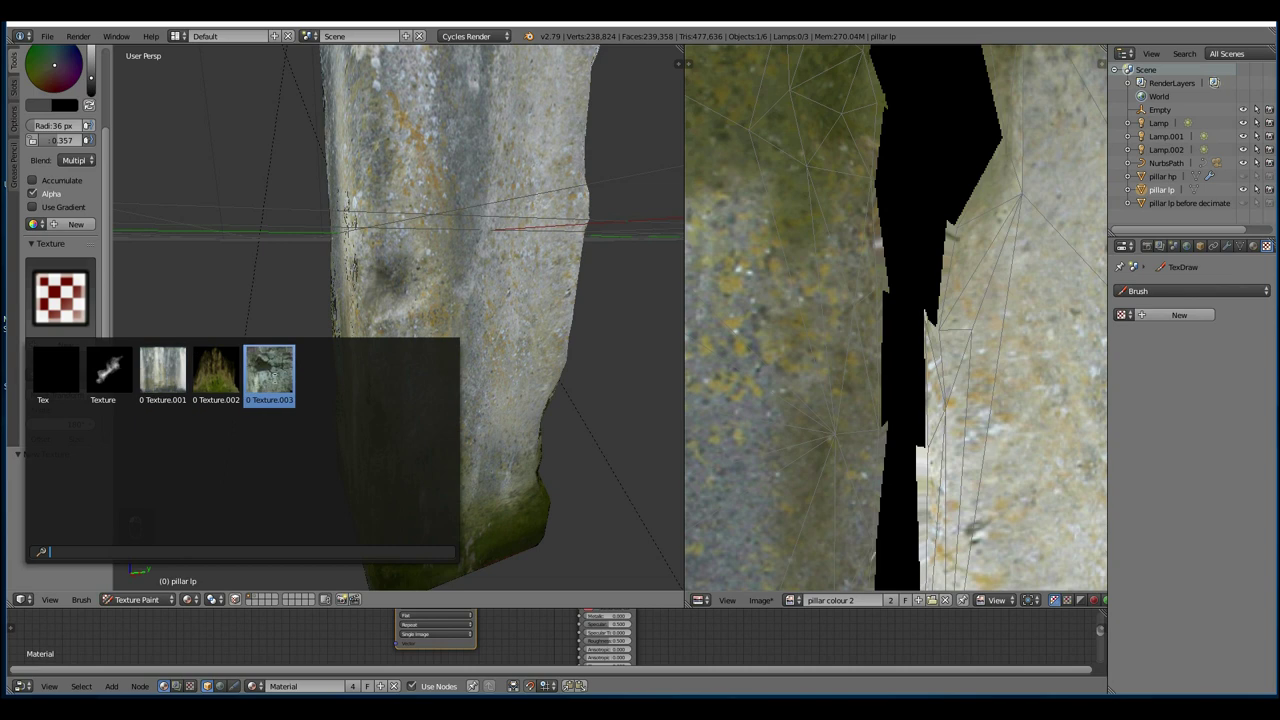
{"action": "left_click", "coordinate": [273, 376]}
{"action": "left_click", "coordinate": [88, 162]}
{"action": "left_click", "coordinate": [82, 180]}
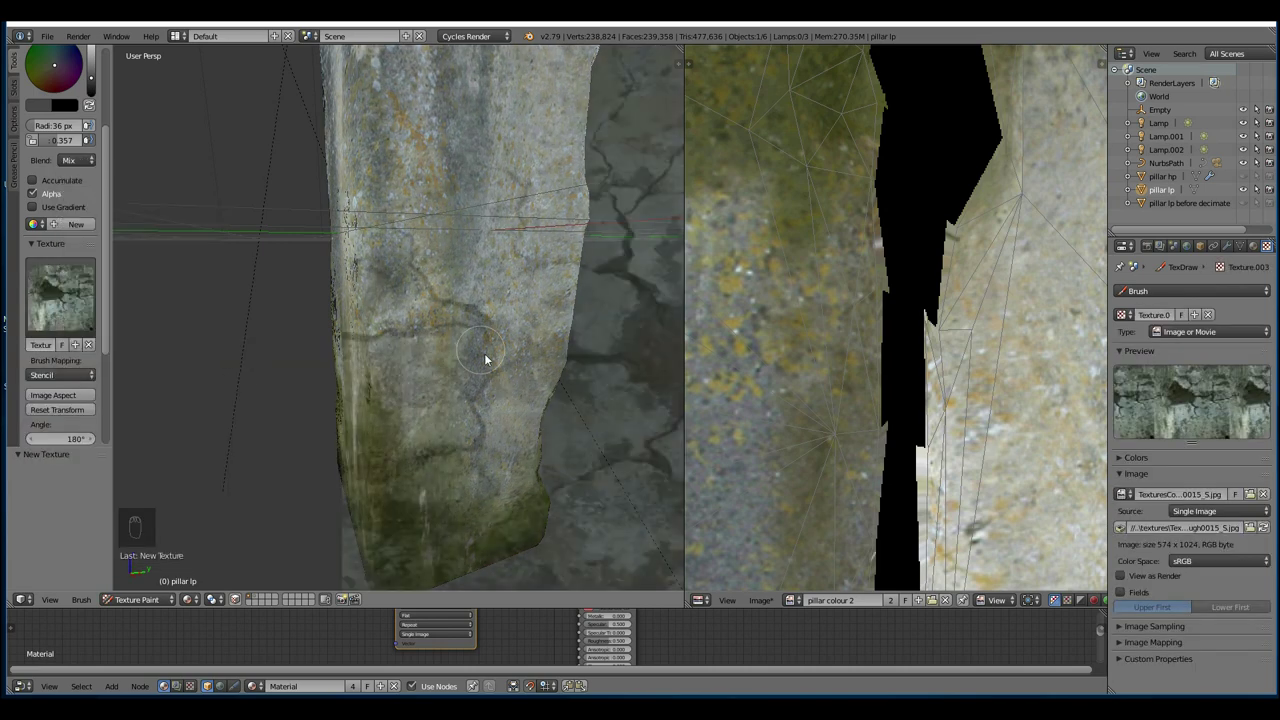
Move the cracked concrete stencil beside the pillar in the maximized 3D view, shrink it and restore its image aspect
{"action": "right_click_drag", "start_coordinate": [501, 389], "coordinate": [306, 380]}
{"action": "key", "text": "shift+space"}
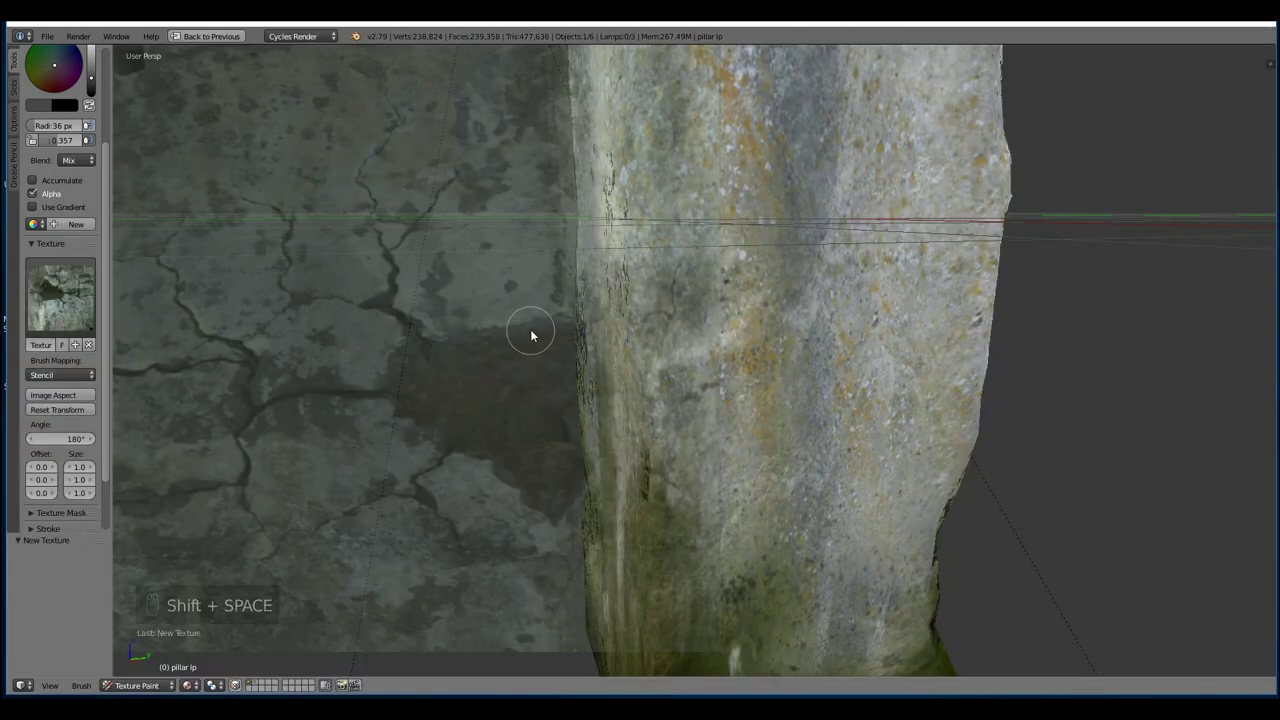
{"action": "right_click_drag", "start_coordinate": [514, 357], "coordinate": [450, 351], "text": "shift"}
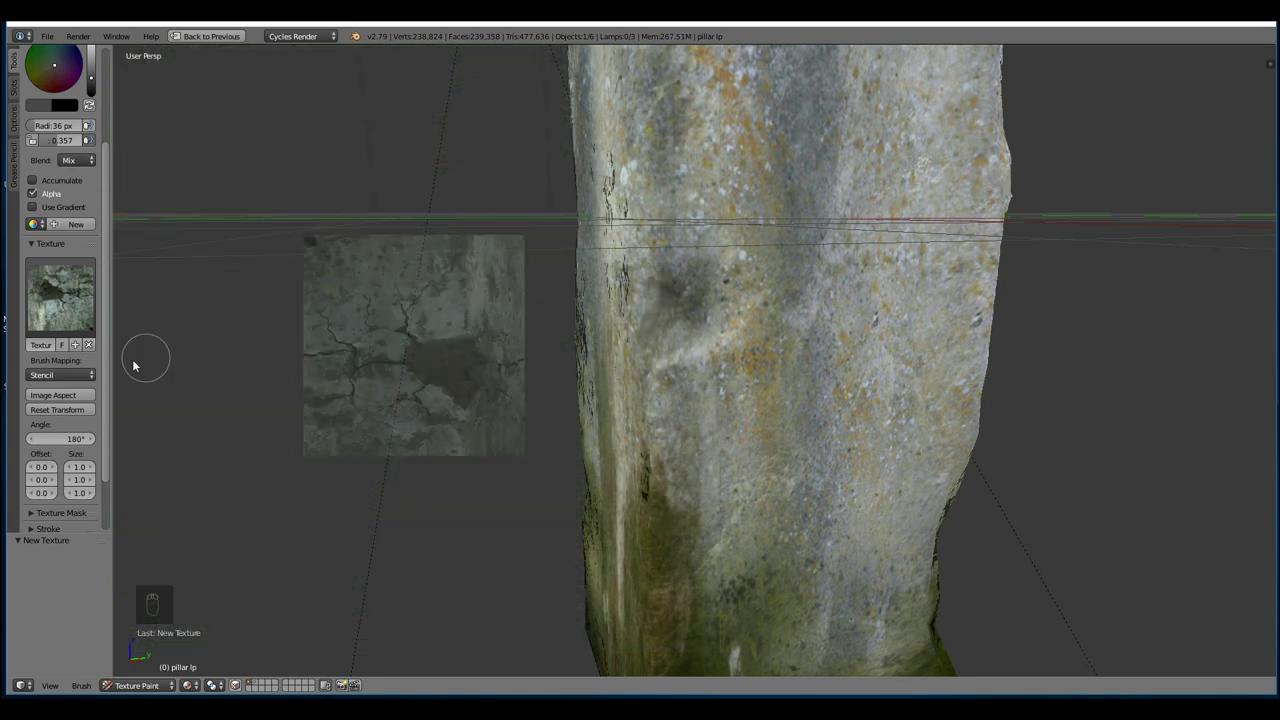
{"action": "left_click", "coordinate": [55, 396]}
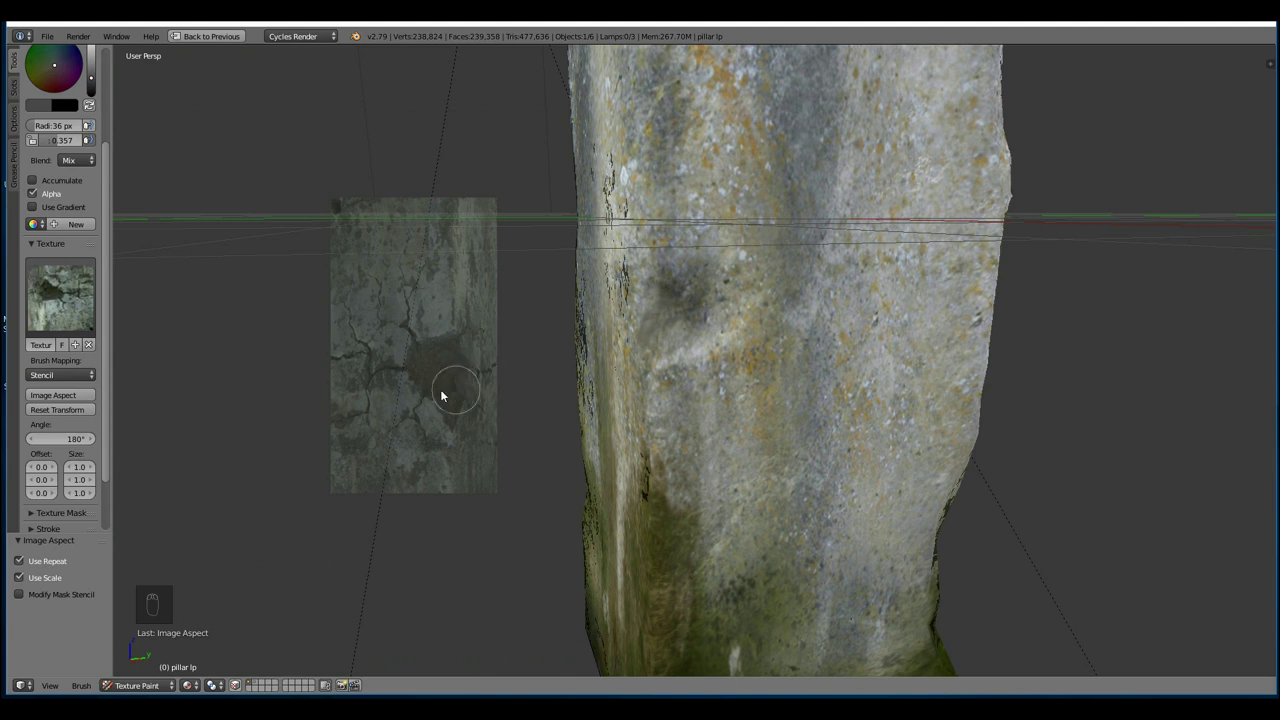
Fit the stencil's broken patch over the pillar's dark hollow, paint it in and reduce the brush radius to 12 px
{"action": "right_click_drag", "start_coordinate": [451, 363], "coordinate": [691, 303]}
{"action": "middle_click_drag", "start_coordinate": [706, 346], "coordinate": [750, 342]}
{"action": "right_click_drag", "start_coordinate": [683, 292], "coordinate": [682, 260], "text": "shift"}
{"action": "mouse_move", "coordinate": [682, 260]}
{"action": "middle_mouse_down"}
{"action": "mouse_move", "coordinate": [703, 291]}
{"action": "mouse_move", "coordinate": [666, 266]}
{"action": "middle_mouse_up"}
{"action": "mouse_move", "coordinate": [666, 266]}
{"action": "left_mouse_down"}
{"action": "mouse_move", "coordinate": [646, 271]}
{"action": "mouse_move", "coordinate": [691, 311]}
{"action": "left_mouse_up"}
{"action": "key", "text": "f"}
{"action": "left_click", "coordinate": [675, 308]}
{"action": "middle_click_drag", "start_coordinate": [637, 291], "coordinate": [620, 264]}
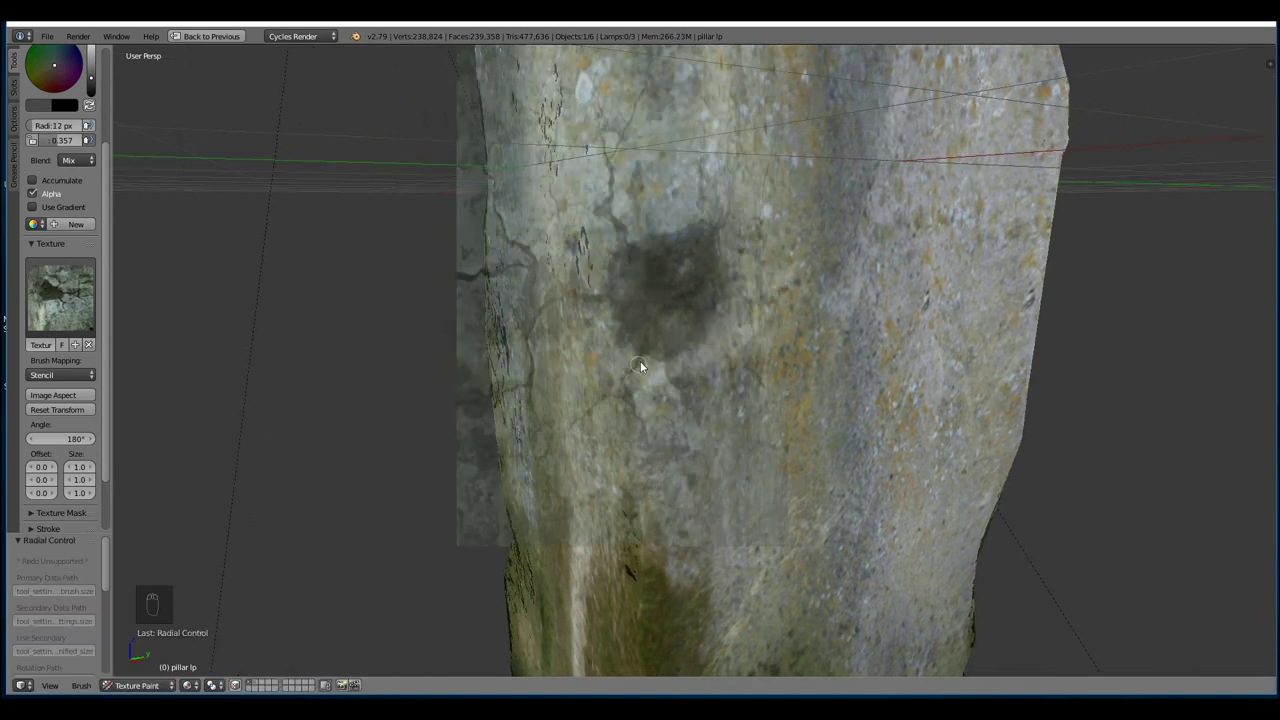
Sample a light concrete colour and paint more of the cracked stencil around the rim of the pillar's dark hollow
{"action": "key", "text": "s"}
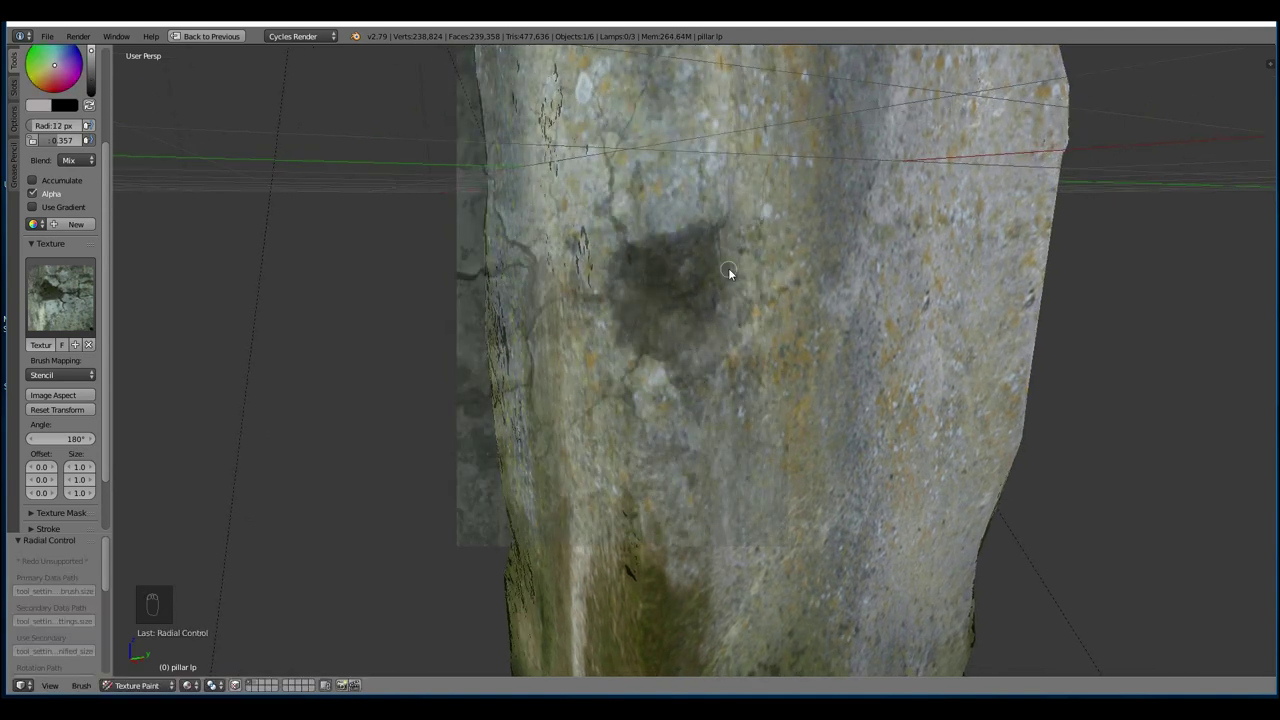
{"action": "mouse_move", "coordinate": [725, 323]}
{"action": "left_mouse_down"}
{"action": "mouse_move", "coordinate": [697, 400]}
{"action": "mouse_move", "coordinate": [634, 423]}
{"action": "mouse_move", "coordinate": [600, 149]}
{"action": "mouse_move", "coordinate": [631, 248]}
{"action": "left_mouse_up"}
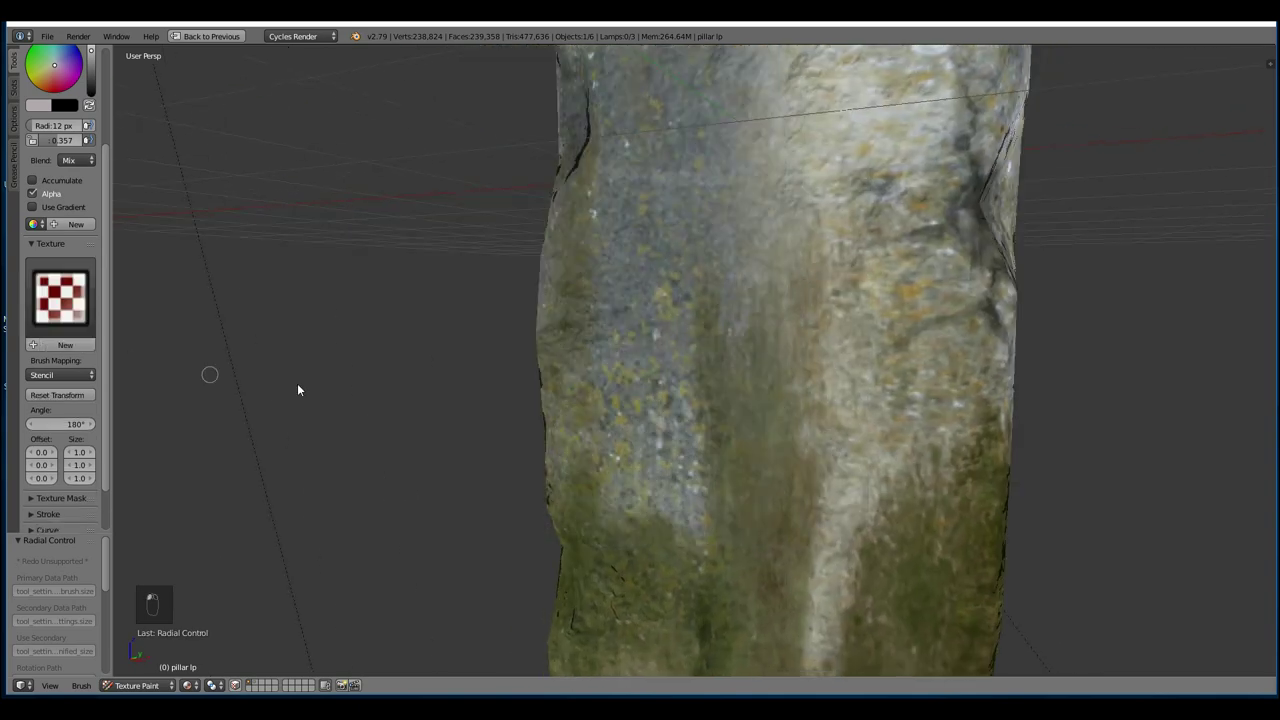
{"action": "middle_click_drag", "start_coordinate": [298, 390], "coordinate": [686, 400]}
Load the rough concrete image ending in 0016_S.jpg from the textures folder into the TexDraw brush's new Texture.004
{"action": "key", "text": "shift+space"}
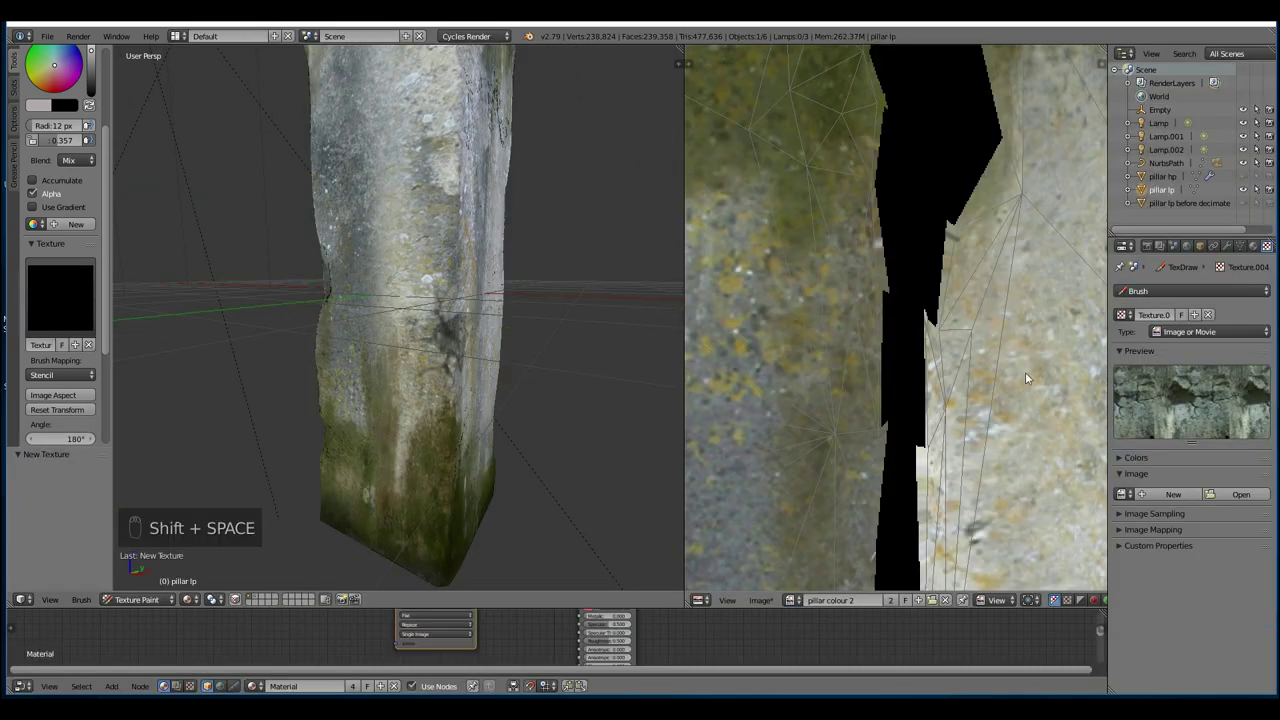
{"action": "left_click", "coordinate": [1240, 494]}
{"action": "left_click", "coordinate": [63, 280]}
{"action": "left_click", "coordinate": [252, 52]}
{"action": "scroll", "coordinate": [626, 406], "scroll_direction": "down", "scroll_amount": 10}
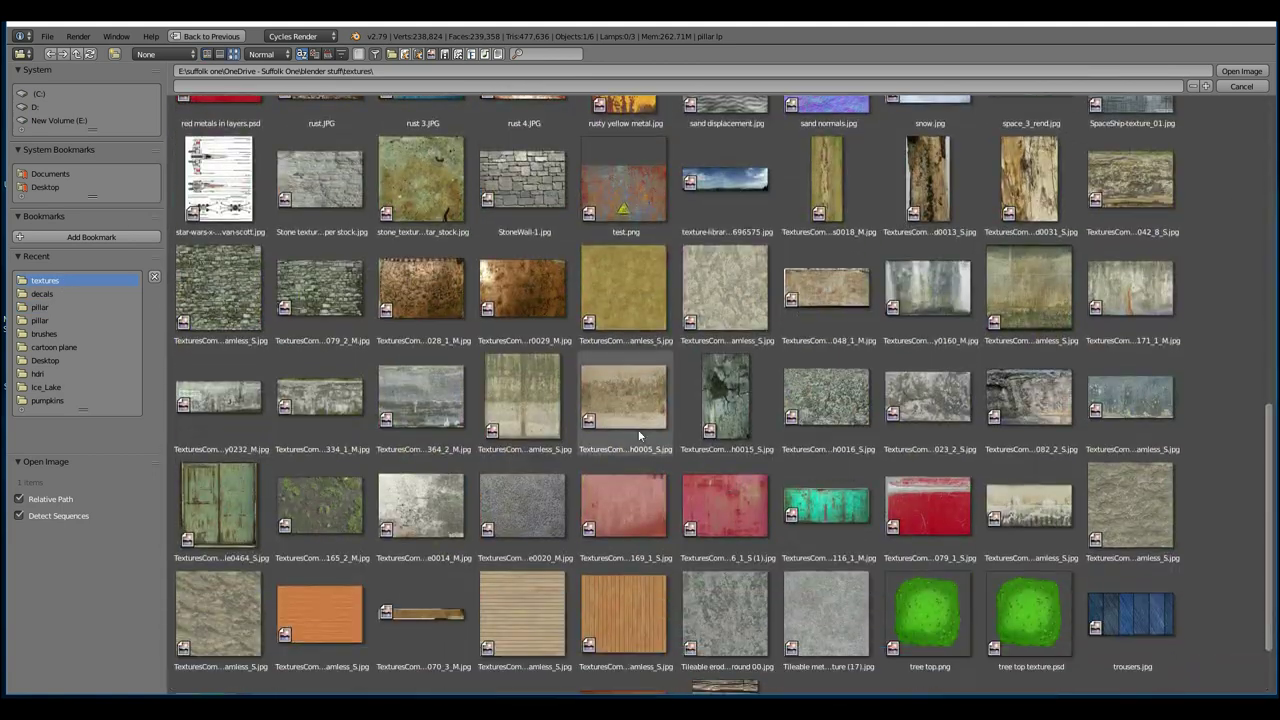
{"action": "left_click", "coordinate": [927, 505]}
{"action": "key", "text": "Return"}
Restore the rough concrete stencil's image aspect, set the brush radius to 30 px and place the stencil over the pillar in the maximized view
{"action": "left_click", "coordinate": [53, 395]}
{"action": "right_click_drag", "start_coordinate": [670, 205], "coordinate": [543, 309]}
{"action": "scroll", "coordinate": [543, 309], "scroll_direction": "up", "scroll_amount": 3}
{"action": "middle_click_drag", "start_coordinate": [543, 309], "coordinate": [432, 340]}
{"action": "key", "text": "f"}
{"action": "left_click", "coordinate": [450, 346]}
{"action": "key", "text": "shift+space"}
{"action": "right_click_drag", "start_coordinate": [539, 367], "coordinate": [694, 443]}
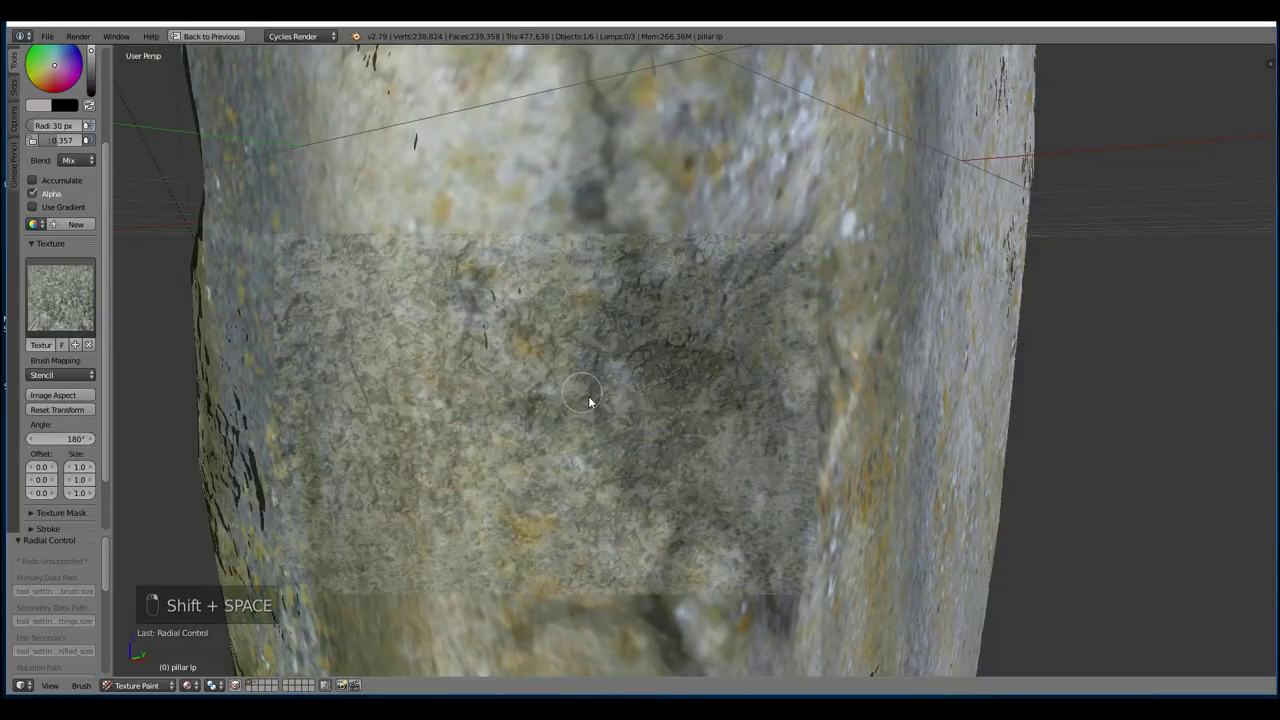
Paint the rough concrete stencil onto the pillar's damaged areas with a 54 px brush at 0.929 strength
{"action": "mouse_move", "coordinate": [690, 440]}
{"action": "middle_mouse_down"}
{"action": "mouse_move", "coordinate": [717, 506]}
{"action": "mouse_move", "coordinate": [709, 374]}
{"action": "middle_mouse_up"}
{"action": "mouse_move", "coordinate": [563, 514]}
{"action": "middle_mouse_down"}
{"action": "mouse_move", "coordinate": [726, 523]}
{"action": "mouse_move", "coordinate": [580, 413]}
{"action": "middle_mouse_up"}
{"action": "left_click", "coordinate": [88, 344]}
{"action": "scroll", "coordinate": [600, 584], "scroll_direction": "down", "scroll_amount": 5}
{"action": "scroll", "coordinate": [674, 443], "scroll_direction": "up", "scroll_amount": 7}
{"action": "middle_click_drag", "start_coordinate": [686, 429], "coordinate": [606, 360]}
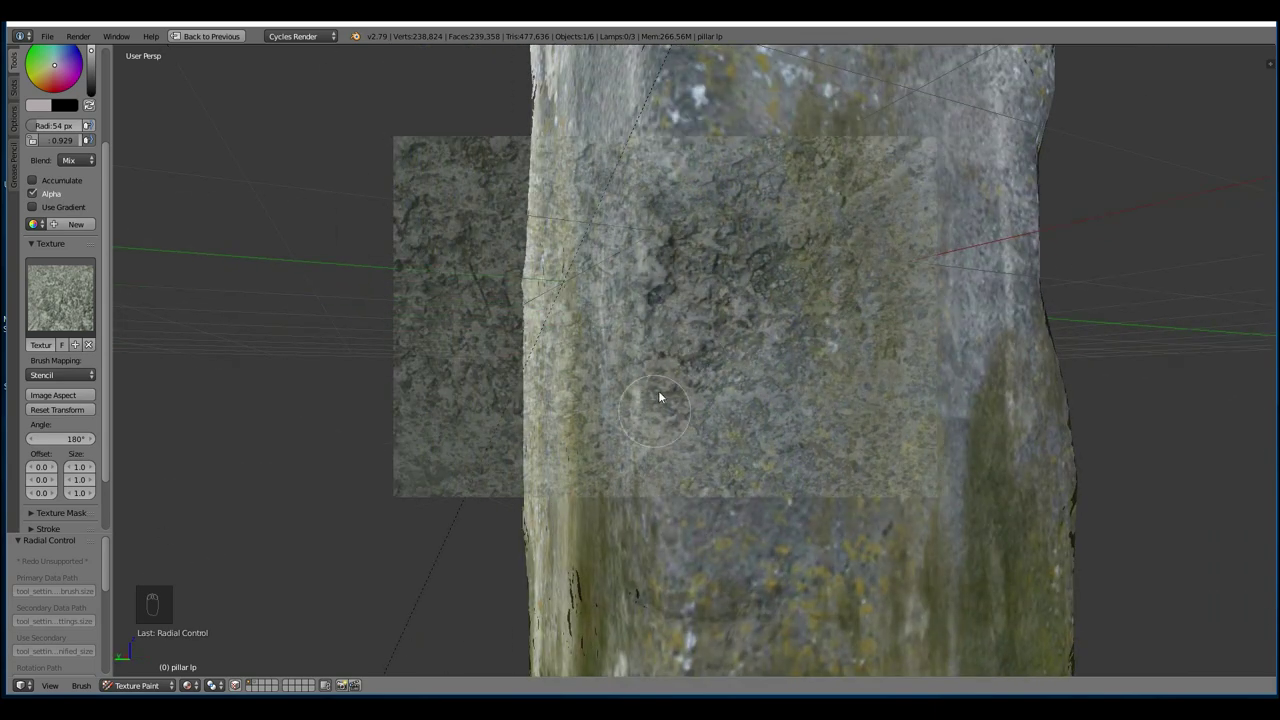
{"action": "middle_click_drag", "start_coordinate": [713, 352], "coordinate": [787, 279]}
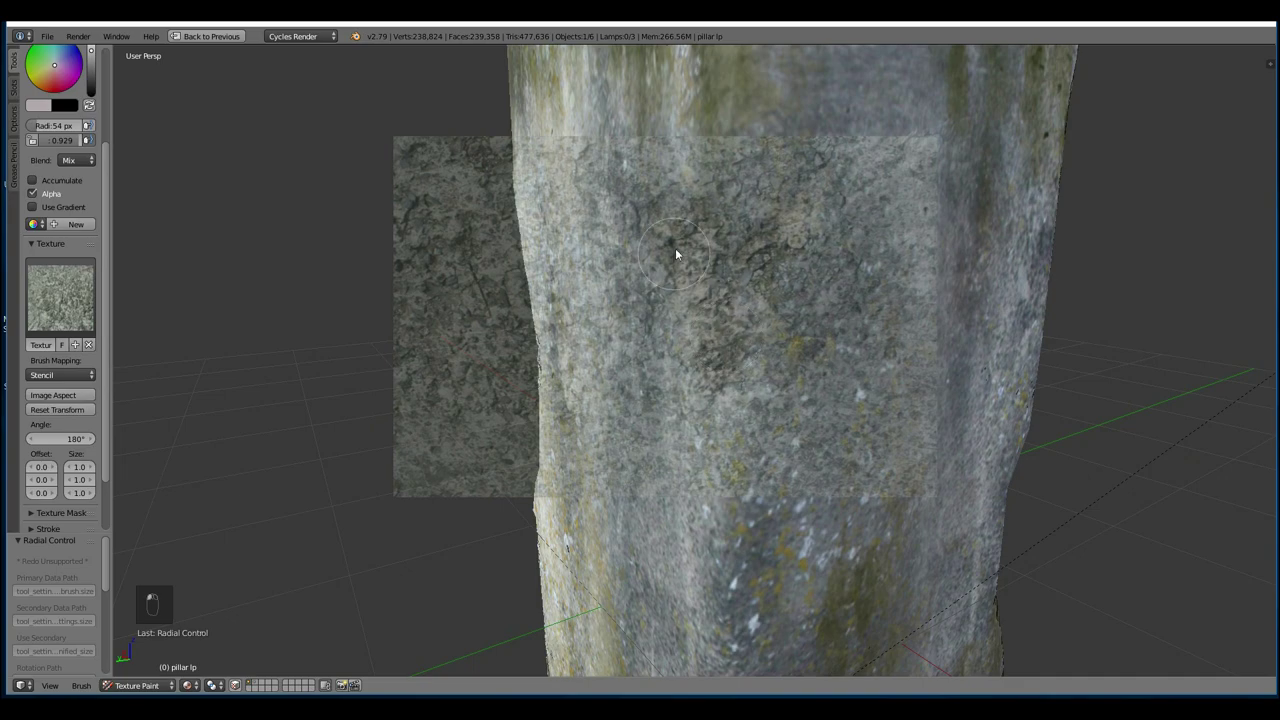
{"action": "middle_click_drag", "start_coordinate": [675, 248], "coordinate": [8, 582]}
Shift the rough concrete stencil upward, reduce the brush radius to 22 px and restore the split layout
{"action": "scroll", "coordinate": [686, 331], "scroll_direction": "down", "scroll_amount": 4}
{"action": "mouse_move", "coordinate": [580, 380]}
{"action": "middle_mouse_down"}
{"action": "mouse_move", "coordinate": [686, 331]}
{"action": "mouse_move", "coordinate": [760, 320]}
{"action": "middle_mouse_up"}
{"action": "scroll", "coordinate": [686, 331], "scroll_direction": "up", "scroll_amount": 4}
{"action": "scroll", "coordinate": [60, 300], "scroll_direction": "up", "scroll_amount": 1}
{"action": "right_click_drag", "start_coordinate": [731, 194], "coordinate": [727, 115]}
{"action": "key", "text": "f"}
{"action": "key", "text": "shift+space"}
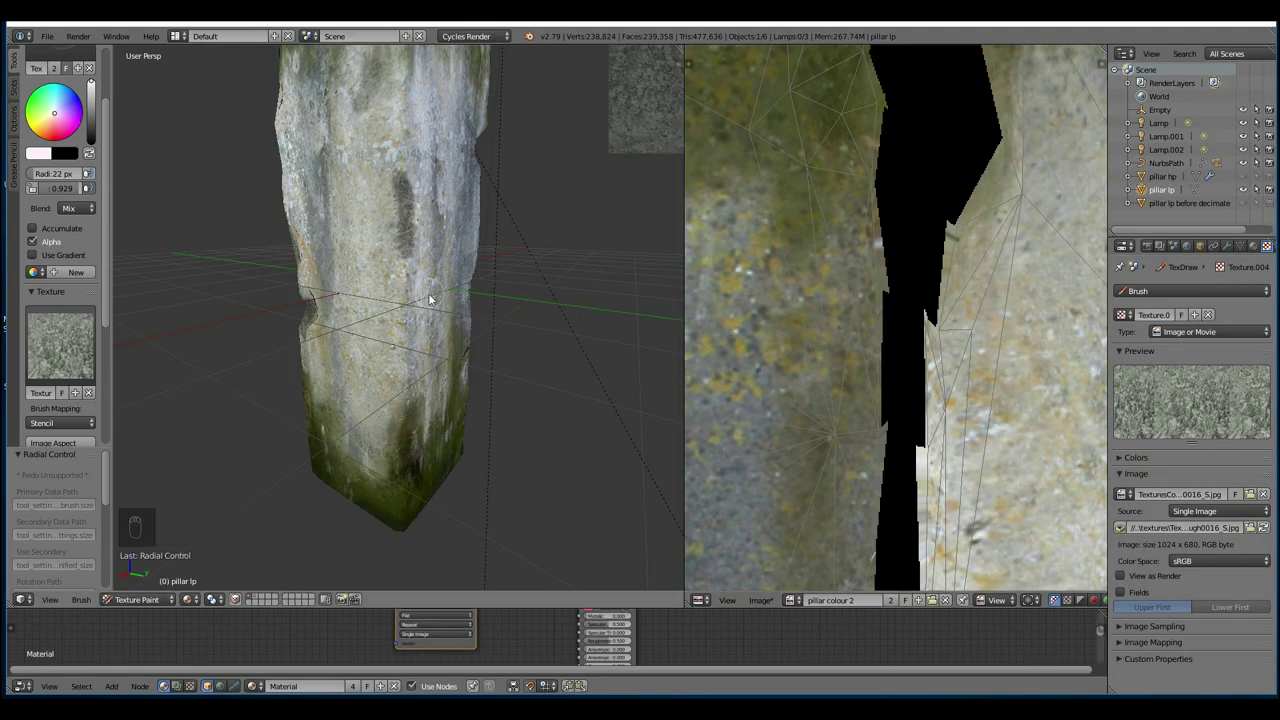
Remove the rough concrete texture from the TexDraw brush and save the pillar colour 2 image
{"action": "middle_click_drag", "start_coordinate": [496, 287], "coordinate": [523, 291]}
{"action": "middle_click_drag", "start_coordinate": [460, 327], "coordinate": [516, 251], "text": "ctrl"}
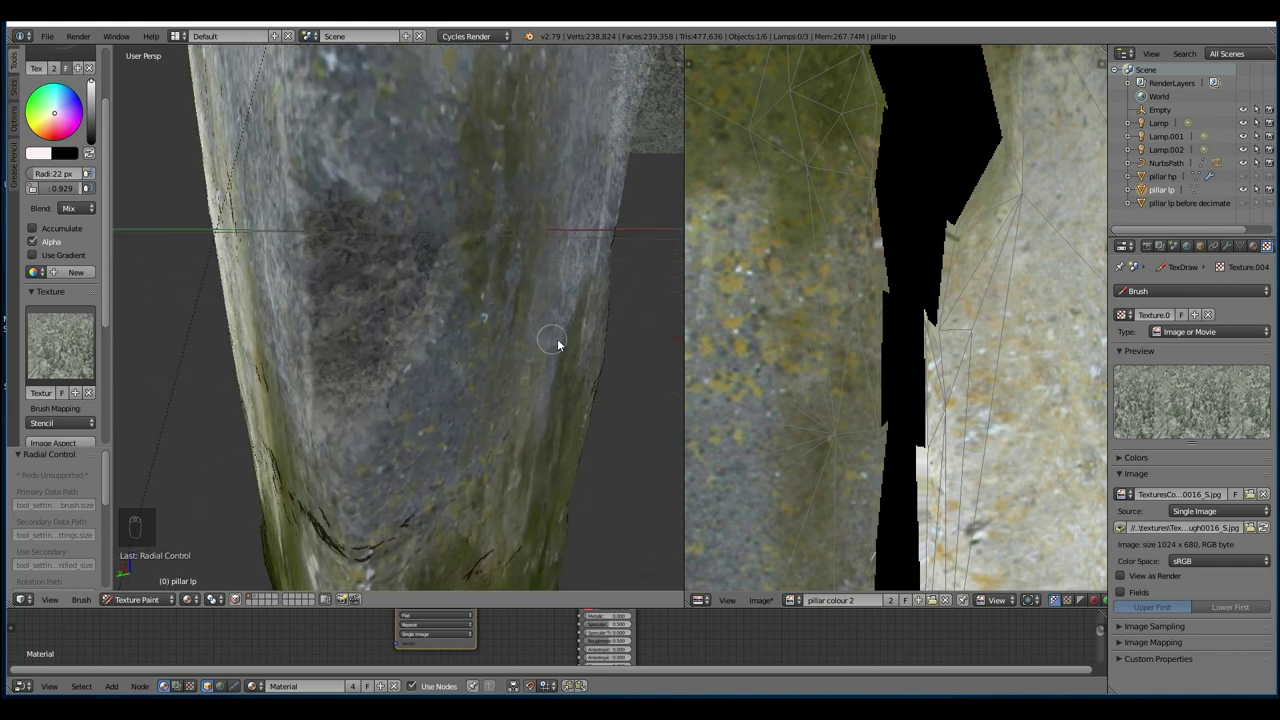
{"action": "middle_click_drag", "start_coordinate": [561, 343], "coordinate": [538, 324]}
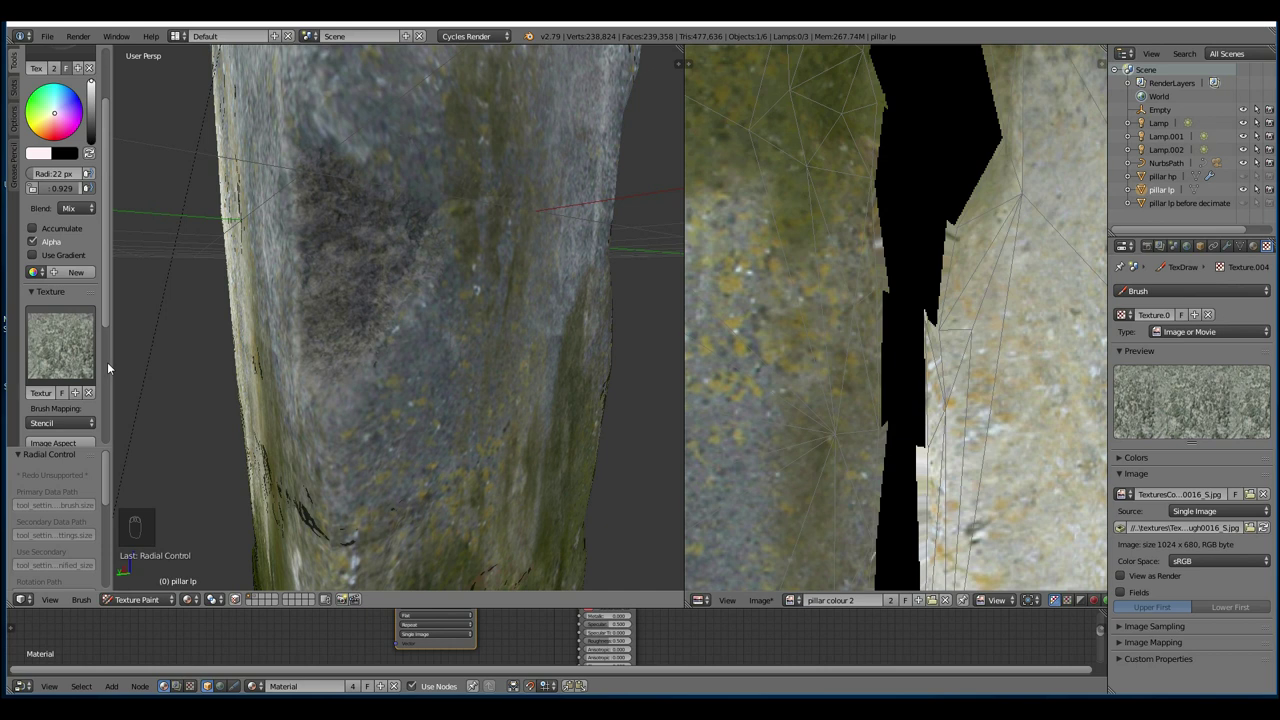
{"action": "left_click", "coordinate": [89, 394]}
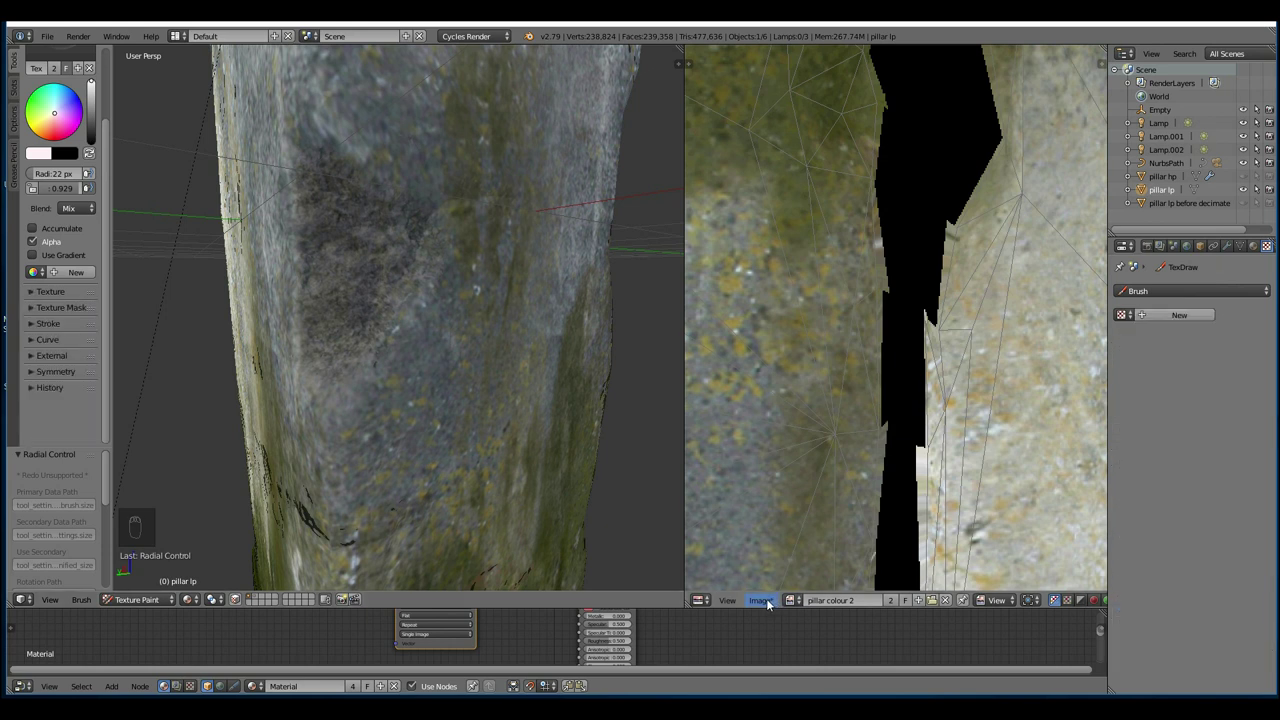
{"action": "left_click", "coordinate": [761, 600]}
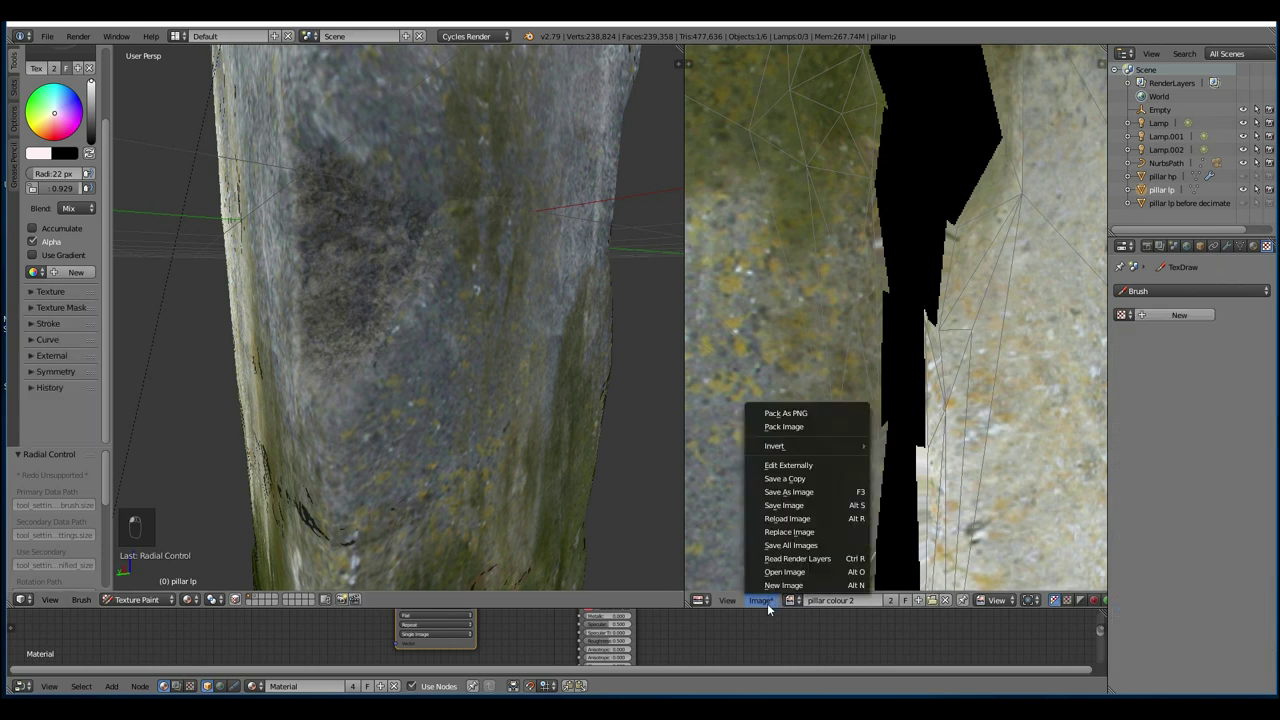
{"action": "left_click", "coordinate": [803, 505]}
Add a new texture to the TexDraw brush's texture mask
{"action": "scroll", "coordinate": [862, 476], "scroll_direction": "down", "scroll_amount": 10}
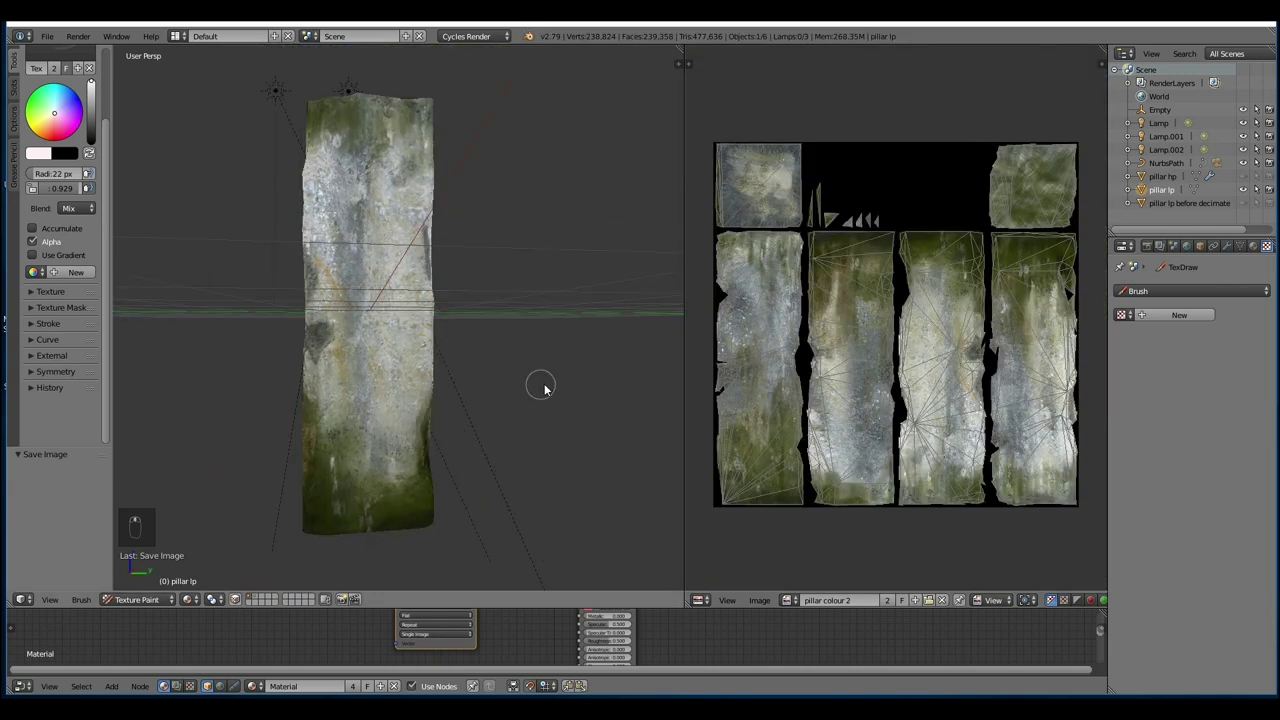
{"action": "middle_click_drag", "start_coordinate": [543, 386], "coordinate": [543, 443]}
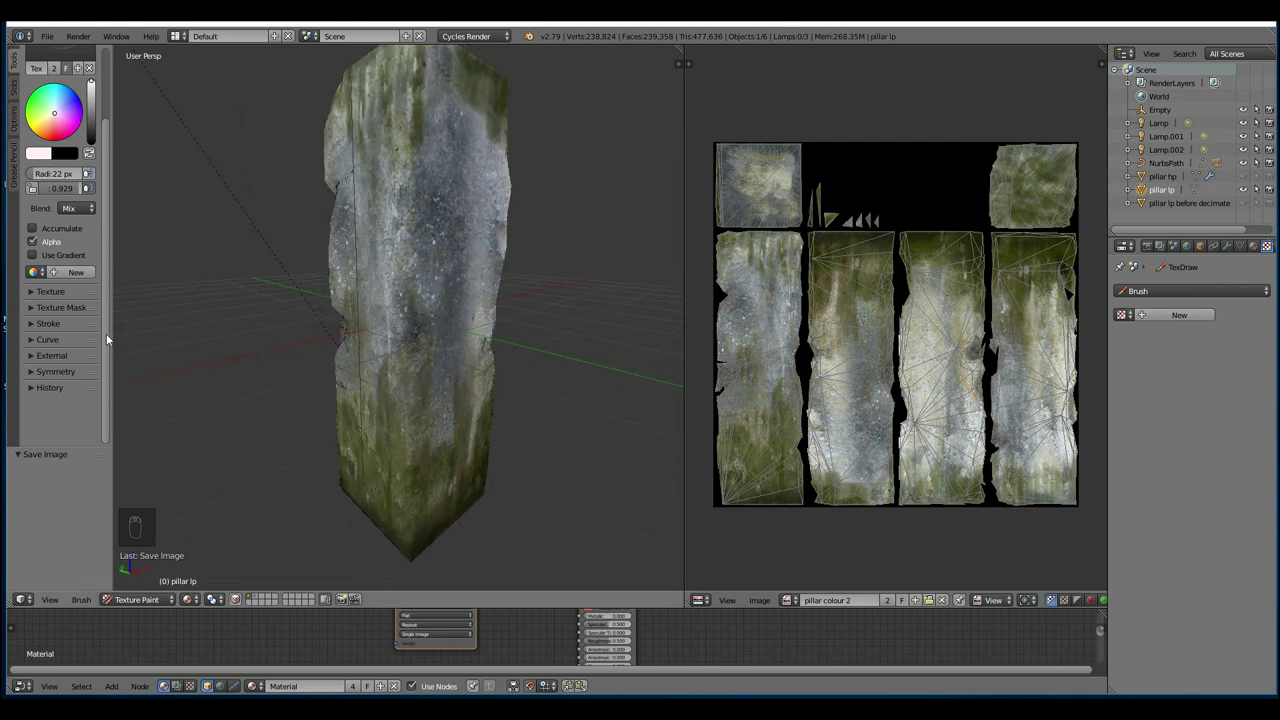
{"action": "left_click", "coordinate": [31, 297]}
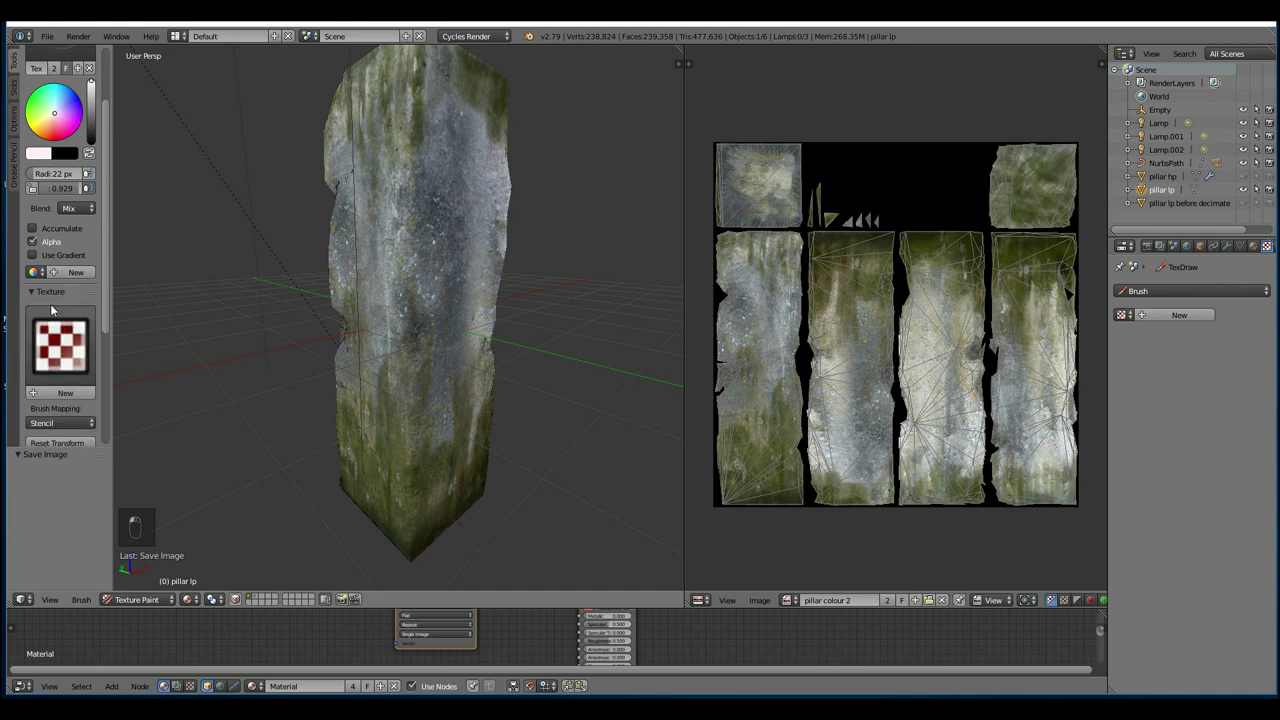
{"action": "left_click", "coordinate": [33, 291]}
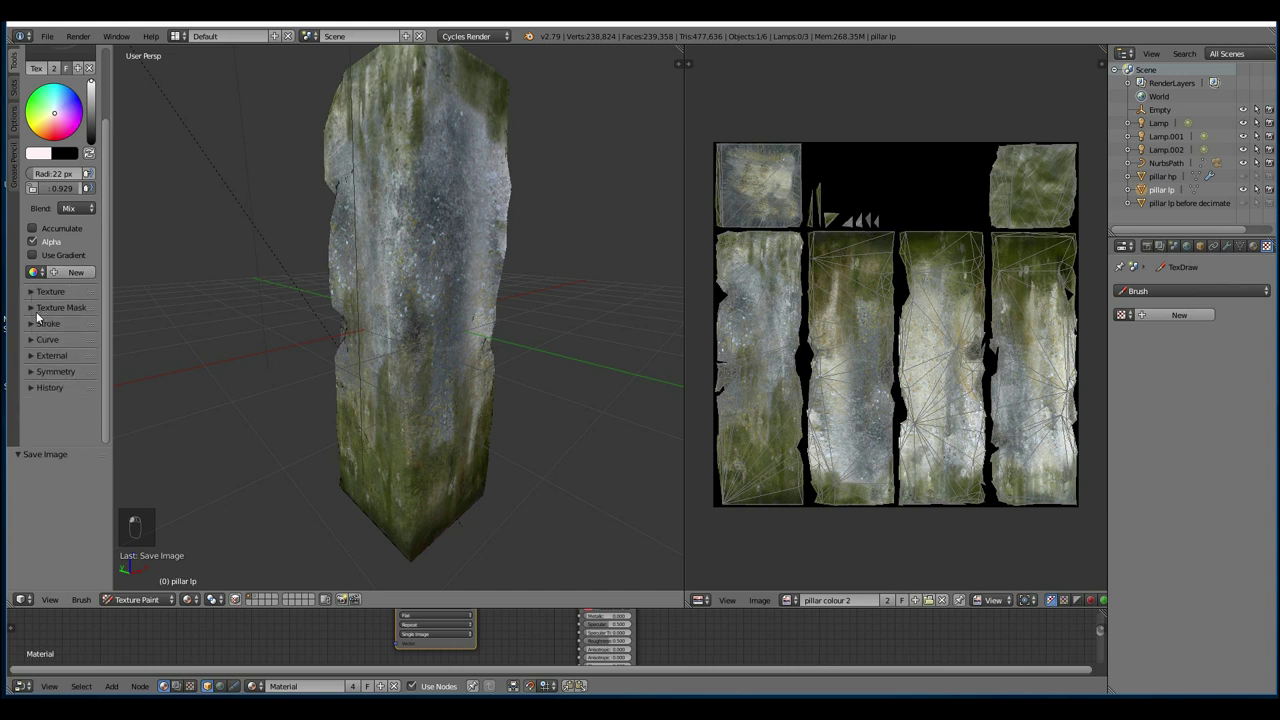
{"action": "left_click", "coordinate": [33, 309]}
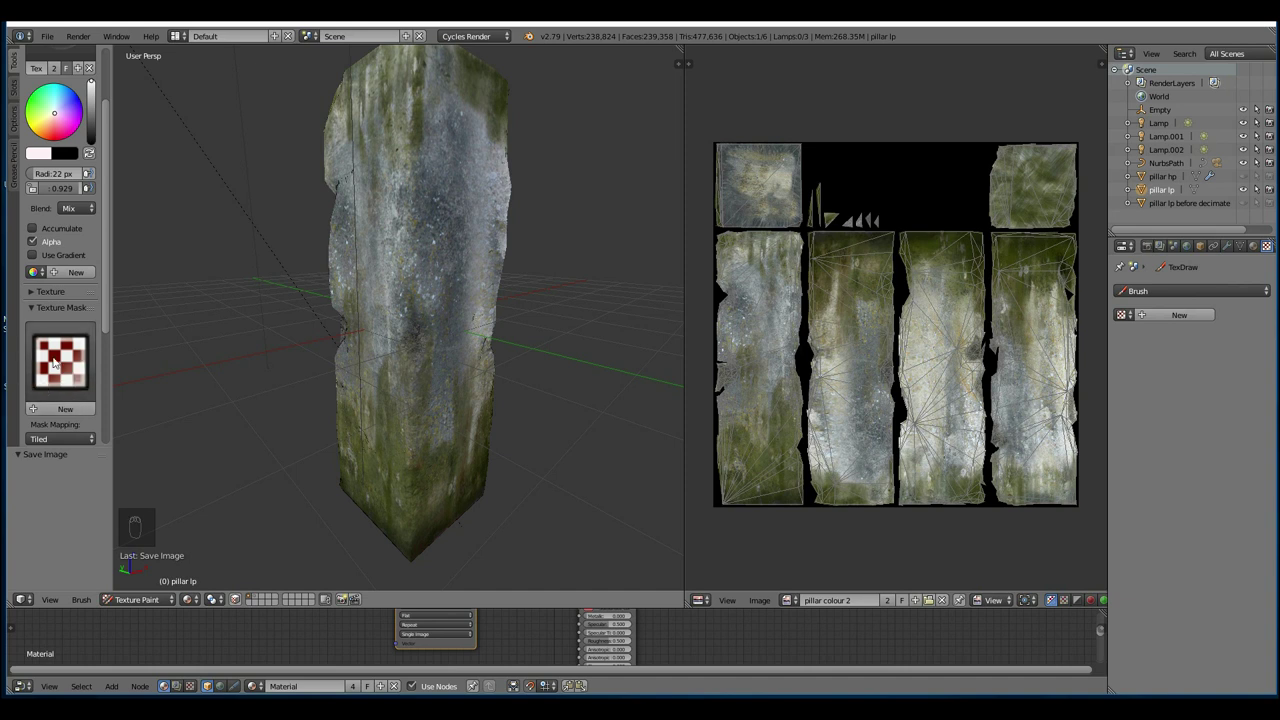
{"action": "left_click", "coordinate": [65, 409]}
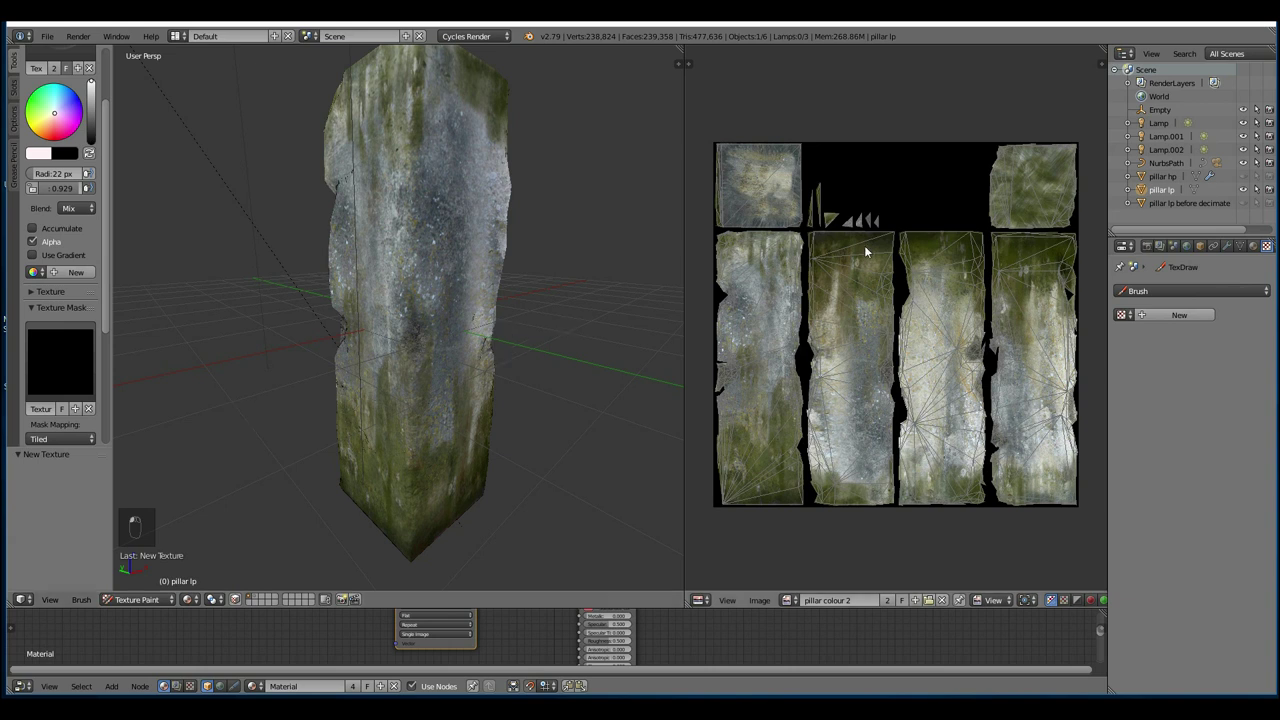
Show the Brush Mask texture and load the speckled alpha 3d6058f79b...b4db498.jpg from the brushes folder into it
{"action": "left_click", "coordinate": [1189, 292]}
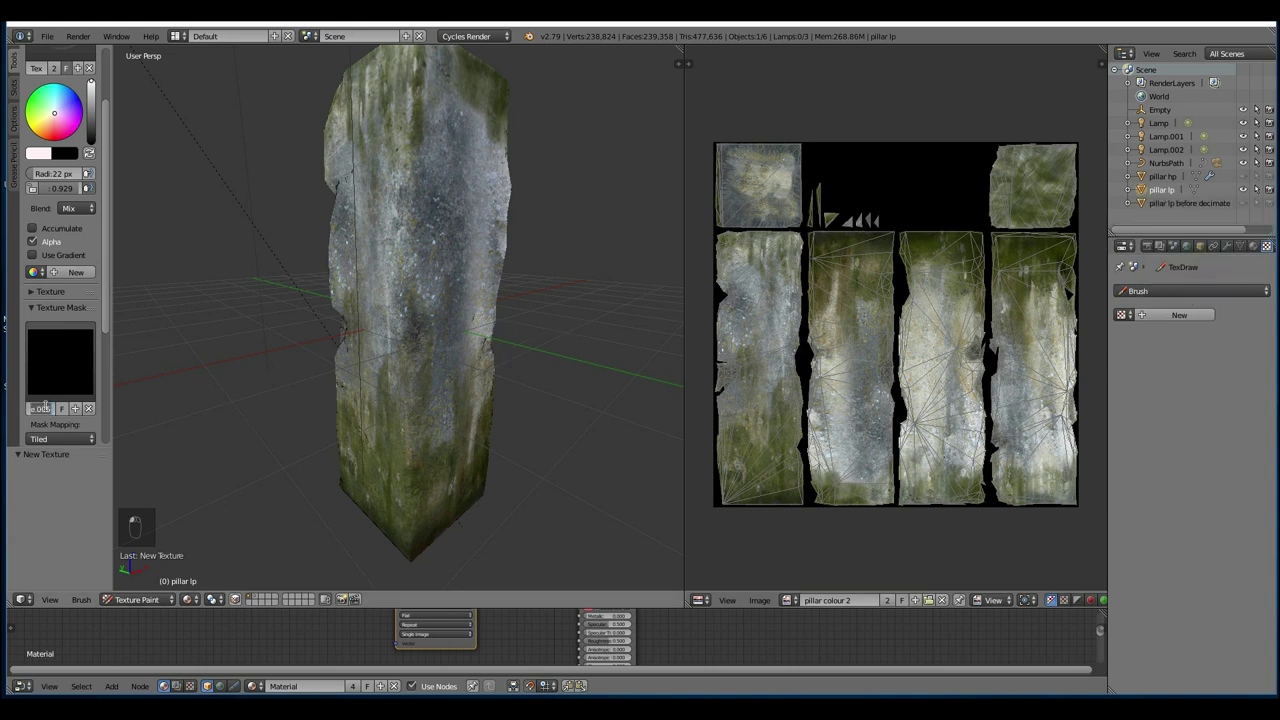
{"action": "left_click", "coordinate": [1183, 298]}
{"action": "left_click", "coordinate": [1183, 298]}
{"action": "left_click", "coordinate": [1183, 276]}
{"action": "left_click", "coordinate": [1233, 500]}
{"action": "left_click", "coordinate": [44, 333]}
{"action": "left_click", "coordinate": [233, 54]}
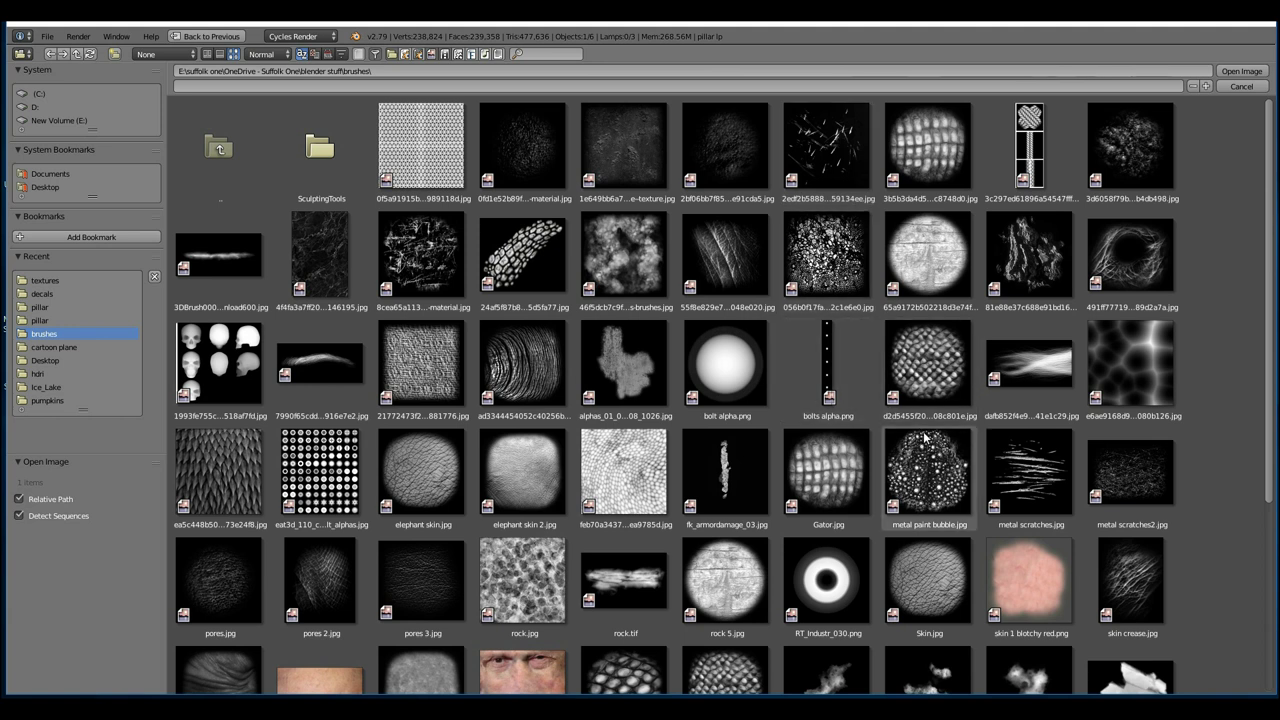
{"action": "double_click", "coordinate": [1143, 153]}
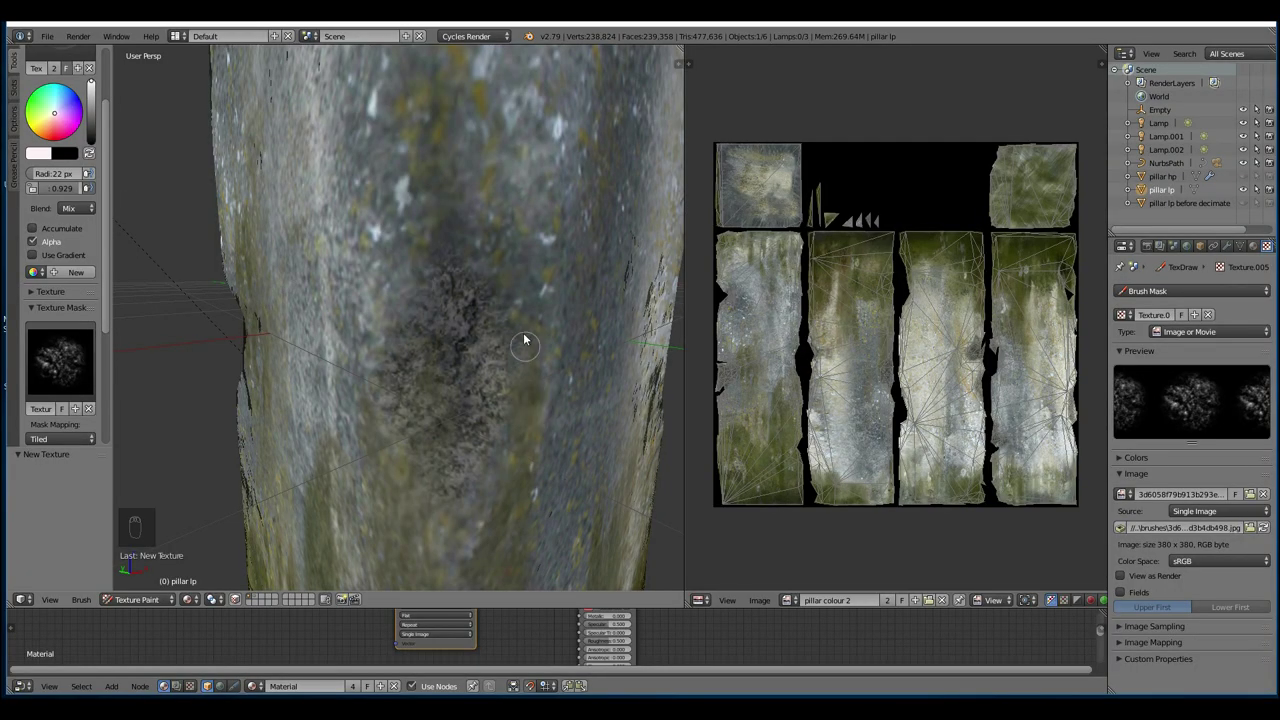
Set the brush blending to Screen and the texture mask's mapping to Random
{"action": "left_click", "coordinate": [75, 207]}
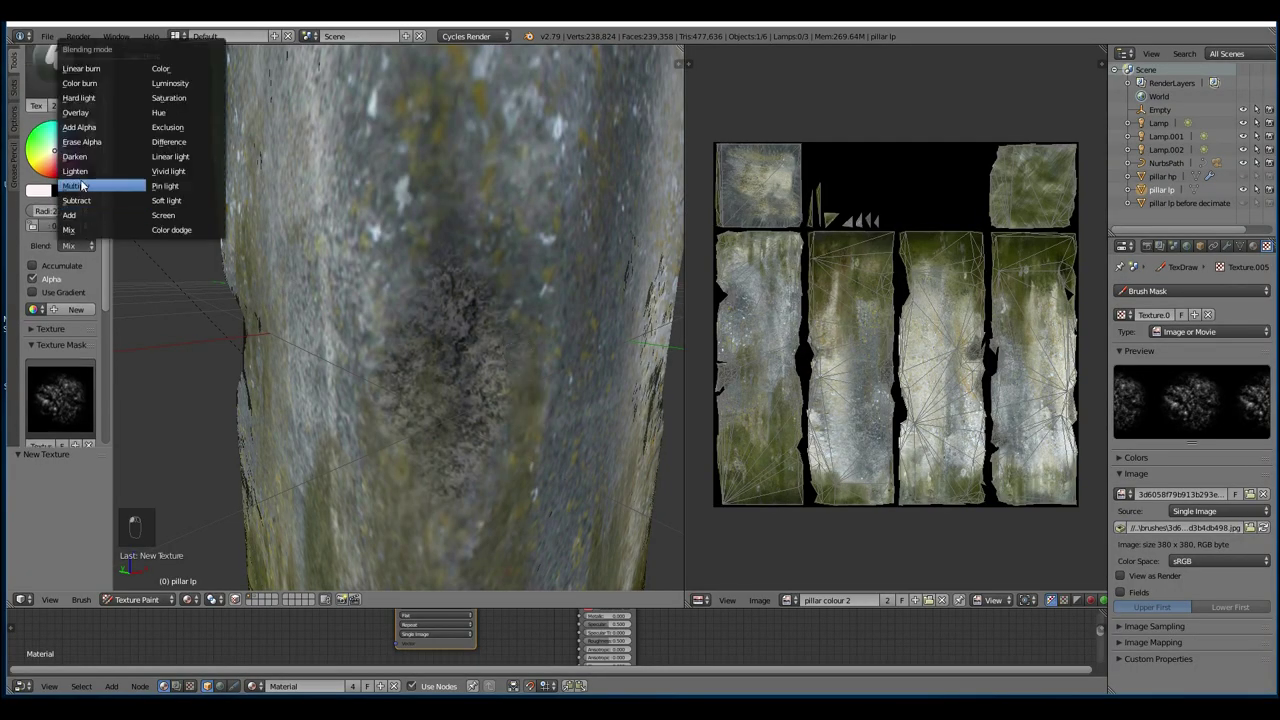
{"action": "left_click", "coordinate": [88, 118]}
{"action": "scroll", "coordinate": [93, 120], "scroll_direction": "up", "scroll_amount": 1}
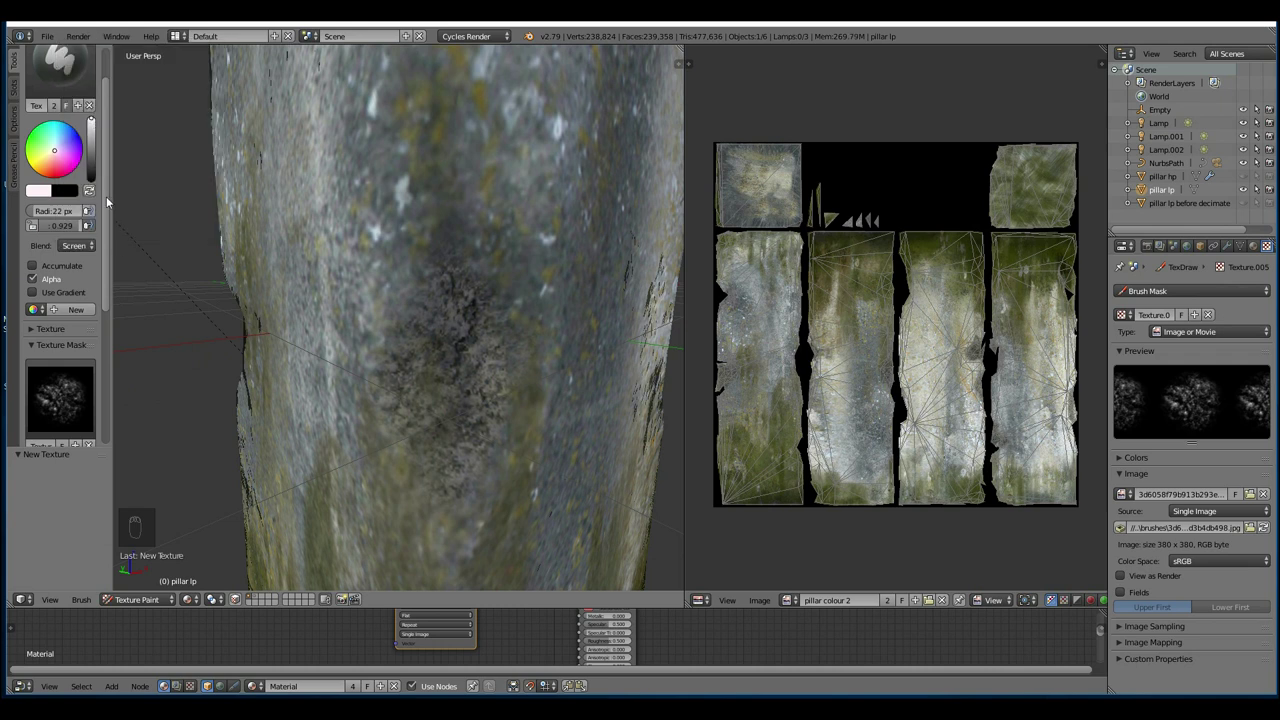
{"action": "scroll", "coordinate": [109, 334], "scroll_direction": "down", "scroll_amount": 2}
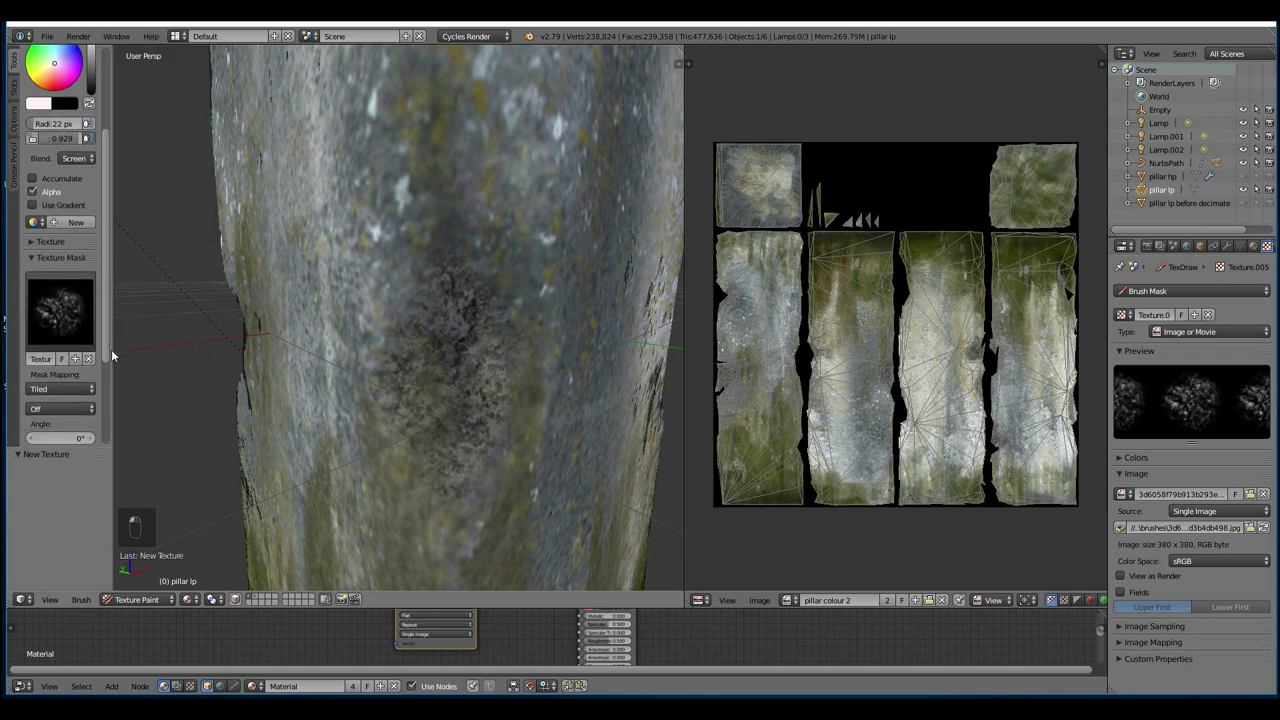
{"action": "scroll", "coordinate": [110, 356], "scroll_direction": "down", "scroll_amount": 1}
{"action": "left_click", "coordinate": [85, 376]}
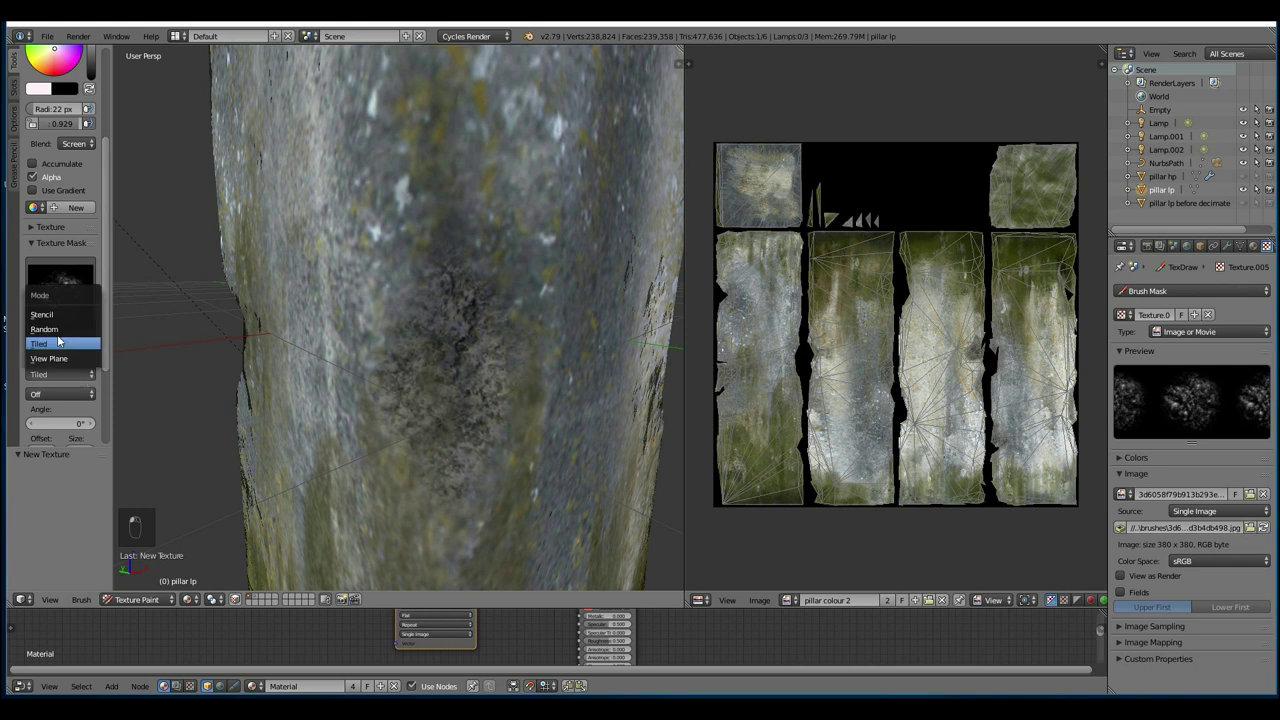
{"action": "left_click", "coordinate": [58, 332]}
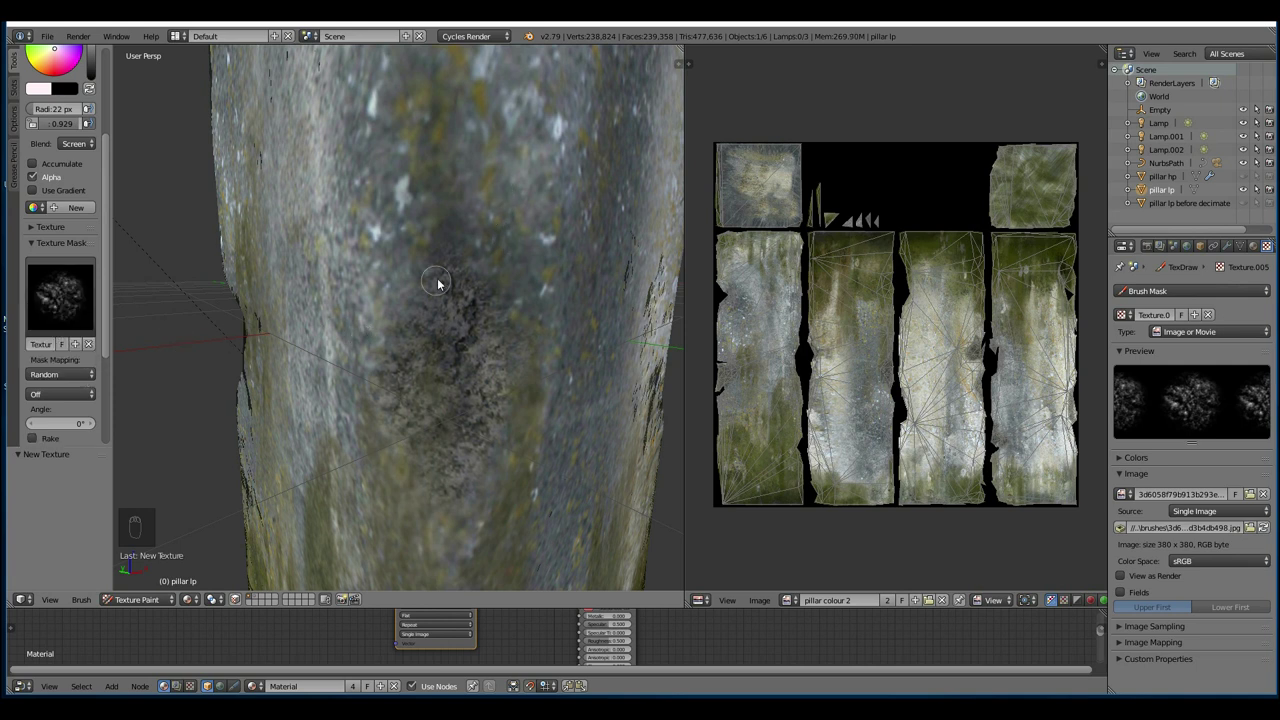
Paint light speckles down the dark rough patch on the pillar's corner using the masked brush
{"action": "mouse_move", "coordinate": [432, 277]}
{"action": "left_mouse_down"}
{"action": "mouse_move", "coordinate": [410, 300]}
{"action": "mouse_move", "coordinate": [388, 458]}
{"action": "left_mouse_up"}
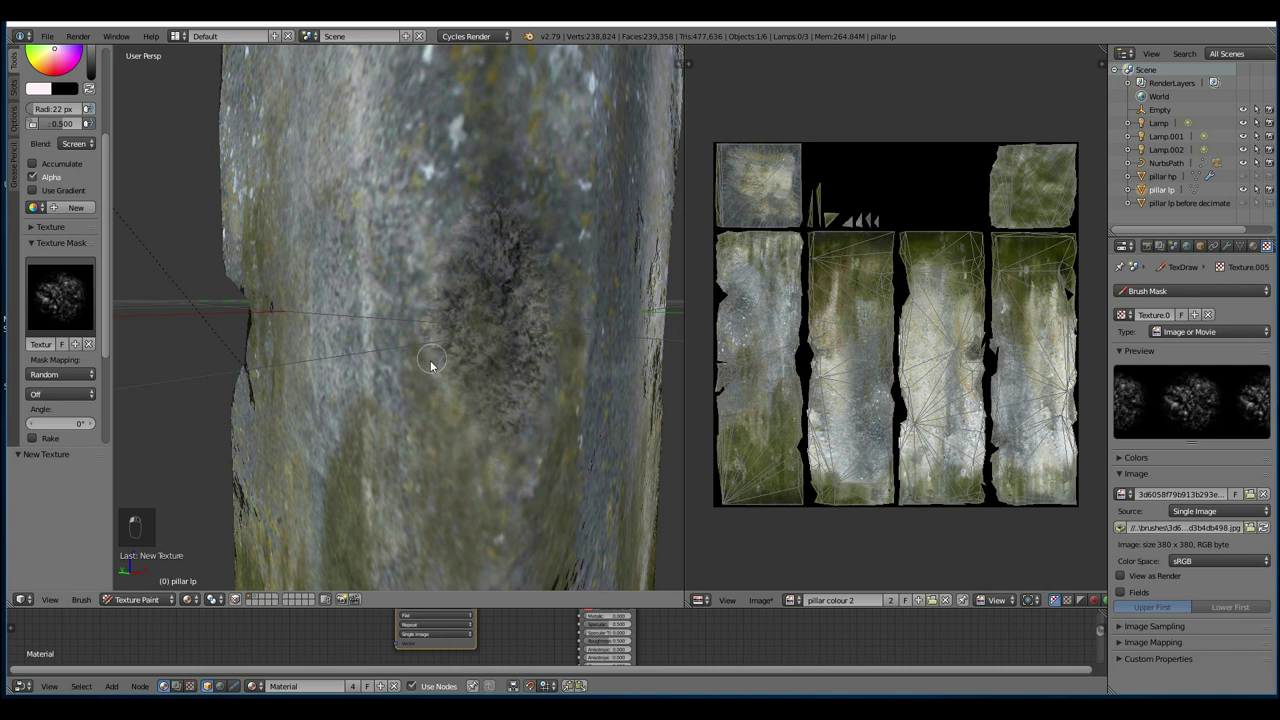
{"action": "middle_click_drag", "start_coordinate": [431, 376], "coordinate": [486, 391]}
{"action": "scroll", "coordinate": [400, 440], "scroll_direction": "down", "scroll_amount": 1}
{"action": "middle_click_drag", "start_coordinate": [369, 454], "coordinate": [394, 440]}
Set the brush stroke spacing to 43% and its jitter to 0.3571
{"action": "left_click_drag", "start_coordinate": [109, 300], "coordinate": [117, 341]}
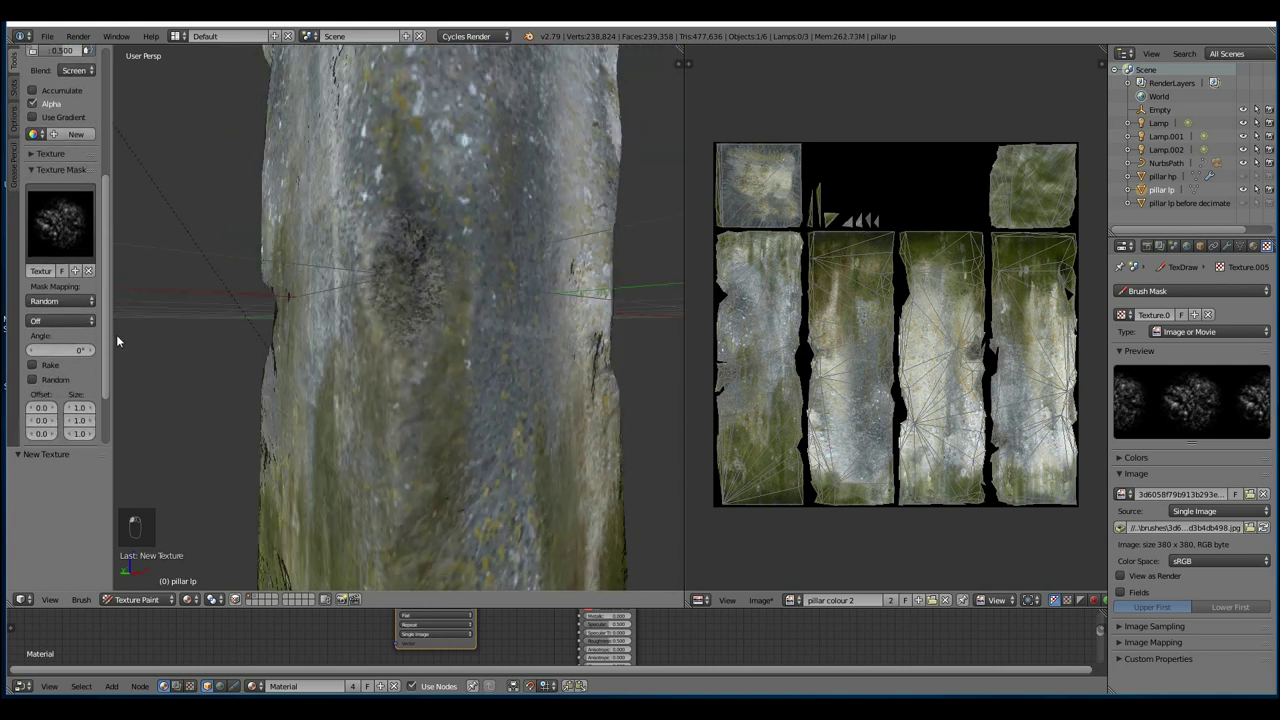
{"action": "scroll", "coordinate": [118, 360], "scroll_direction": "down", "scroll_amount": 3}
{"action": "left_click", "coordinate": [42, 374]}
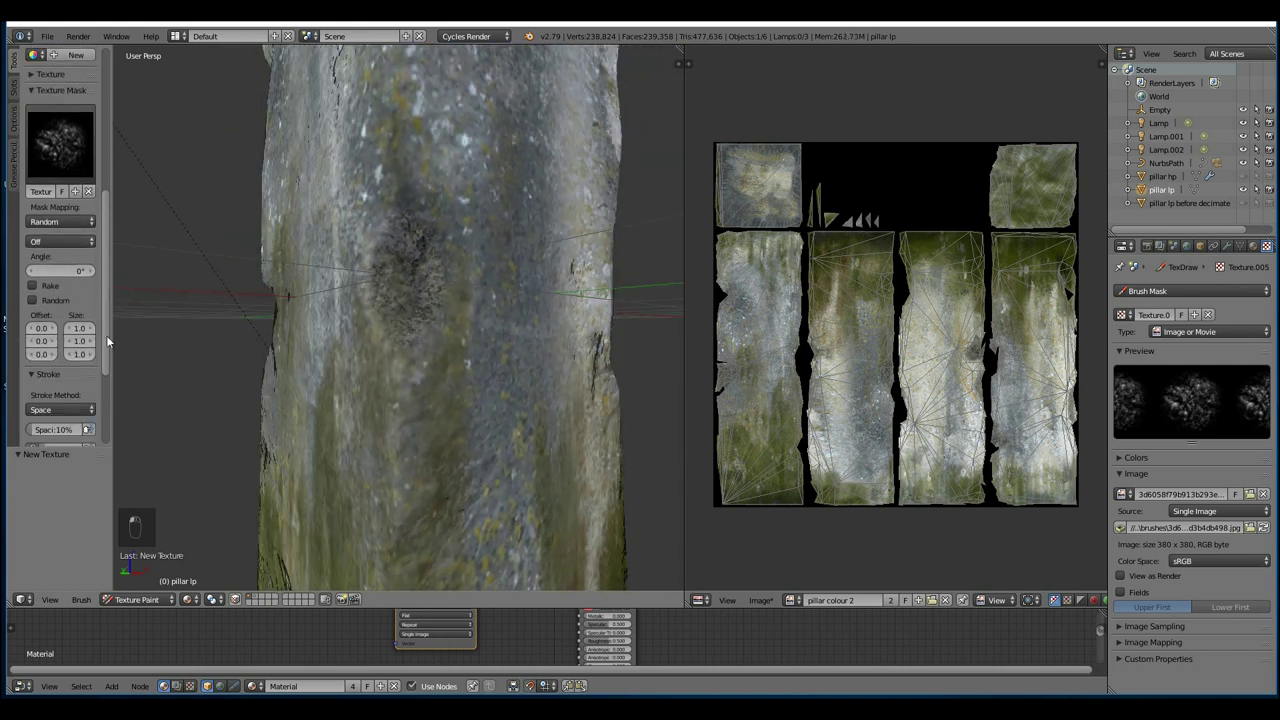
{"action": "scroll", "coordinate": [35, 318], "scroll_direction": "down", "scroll_amount": 4}
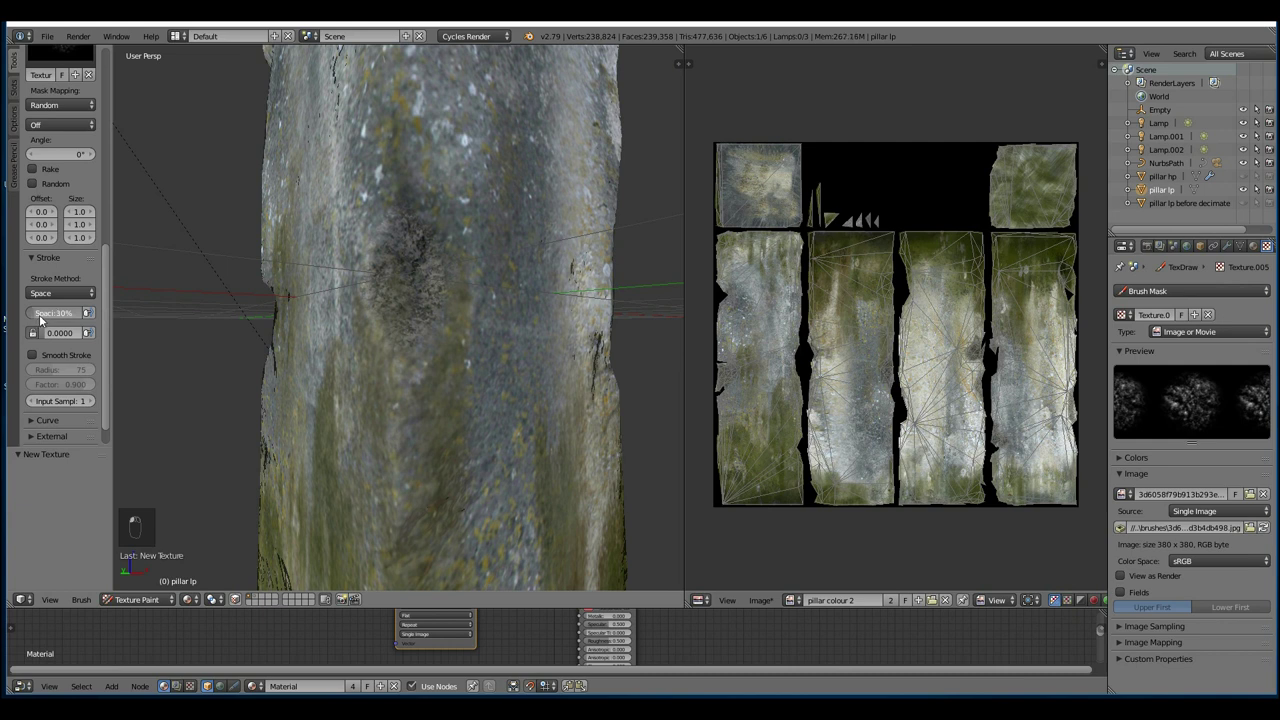
{"action": "left_click_drag", "start_coordinate": [41, 318], "coordinate": [60, 318]}
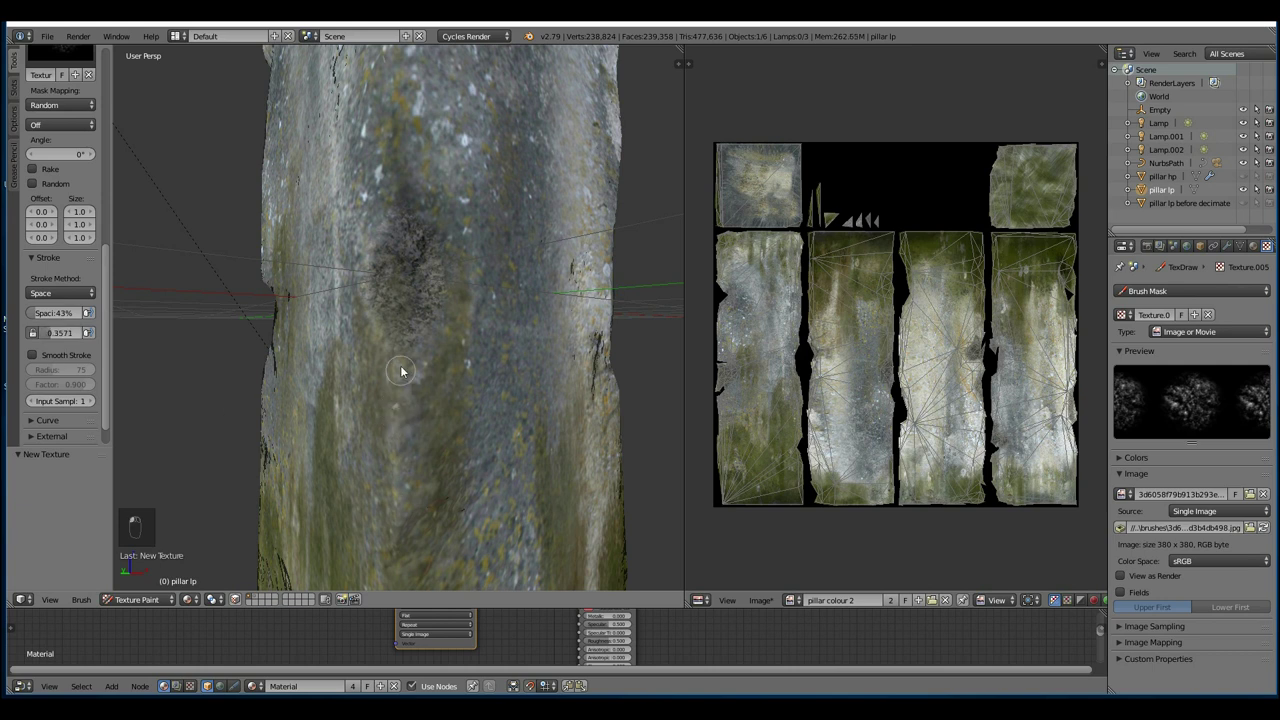
Paint light speckles below the rough patch with a 36 px brush at 0.321 strength and reduce the radius to 10 px
{"action": "middle_click_drag", "start_coordinate": [434, 426], "coordinate": [480, 191]}
{"action": "key", "text": "f"}
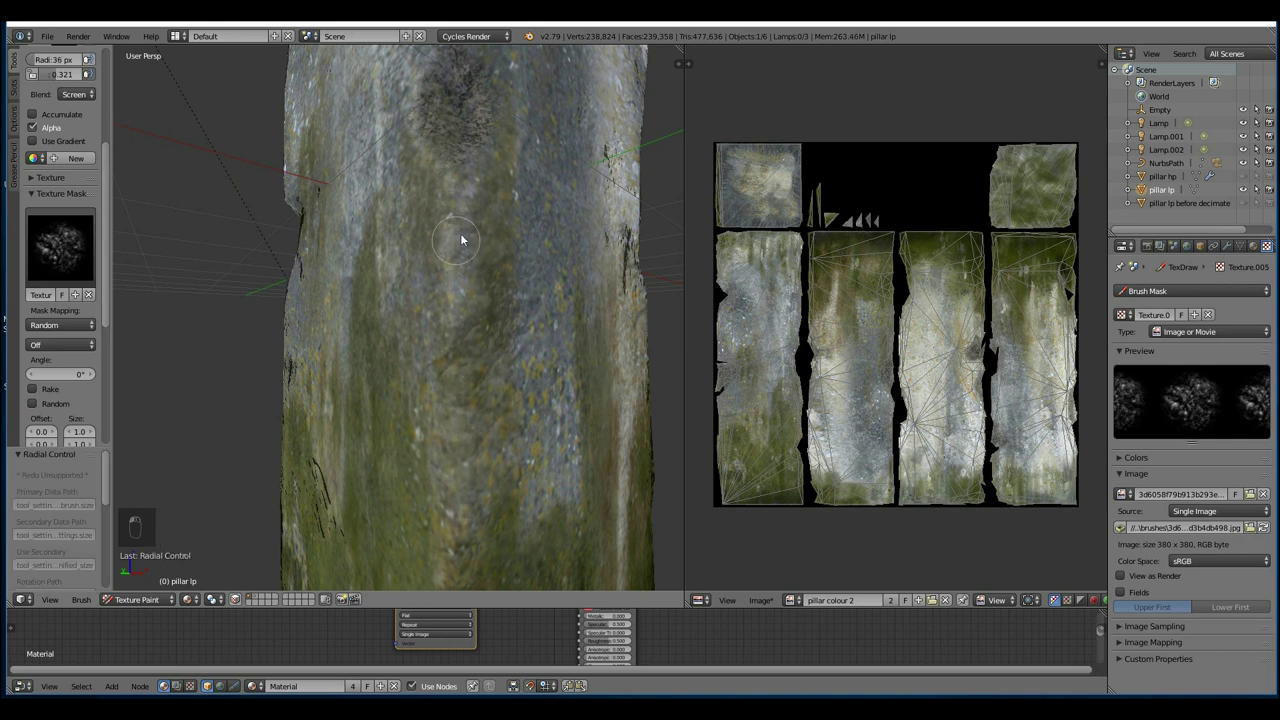
{"action": "key", "text": "f"}
{"action": "left_click", "coordinate": [441, 333]}
{"action": "middle_click_drag", "start_coordinate": [512, 300], "coordinate": [480, 316]}
Set the brush blending to Multiply, darken the brush colour and enlarge the radius to 39 px
{"action": "scroll", "coordinate": [47, 365], "scroll_direction": "down", "scroll_amount": 5}
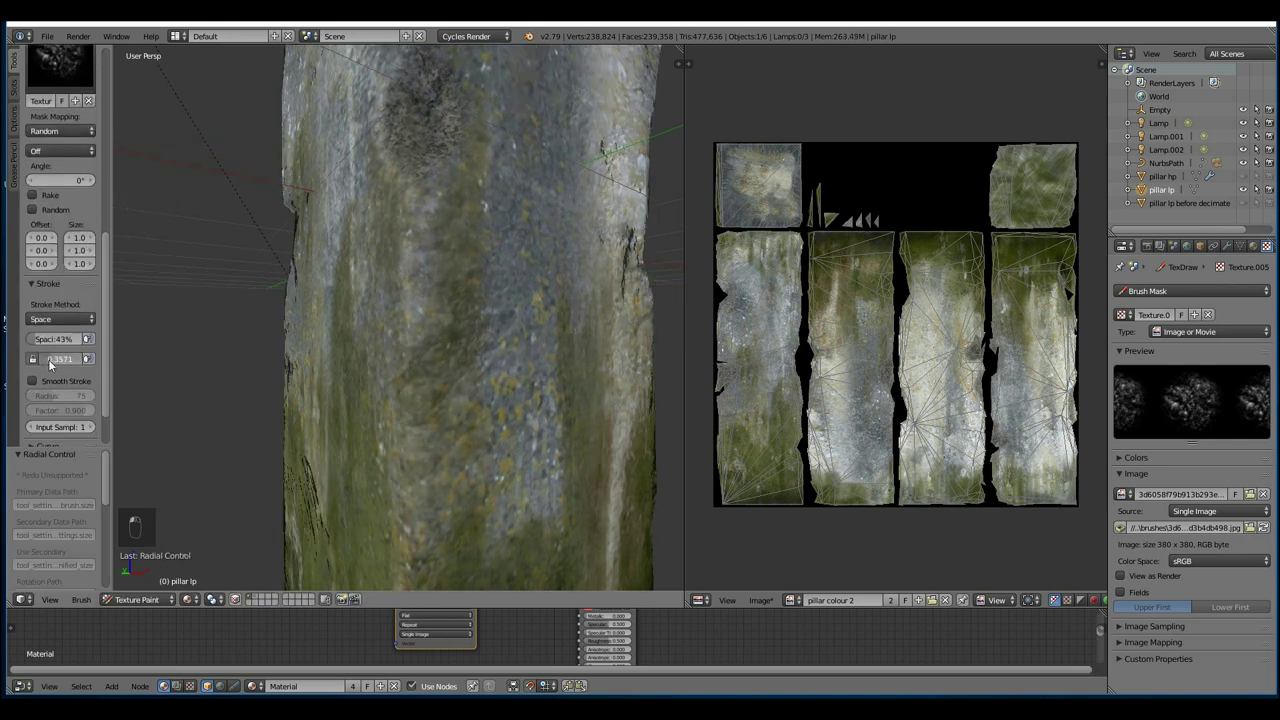
{"action": "scroll", "coordinate": [84, 150], "scroll_direction": "up", "scroll_amount": 4}
{"action": "left_click", "coordinate": [84, 121]}
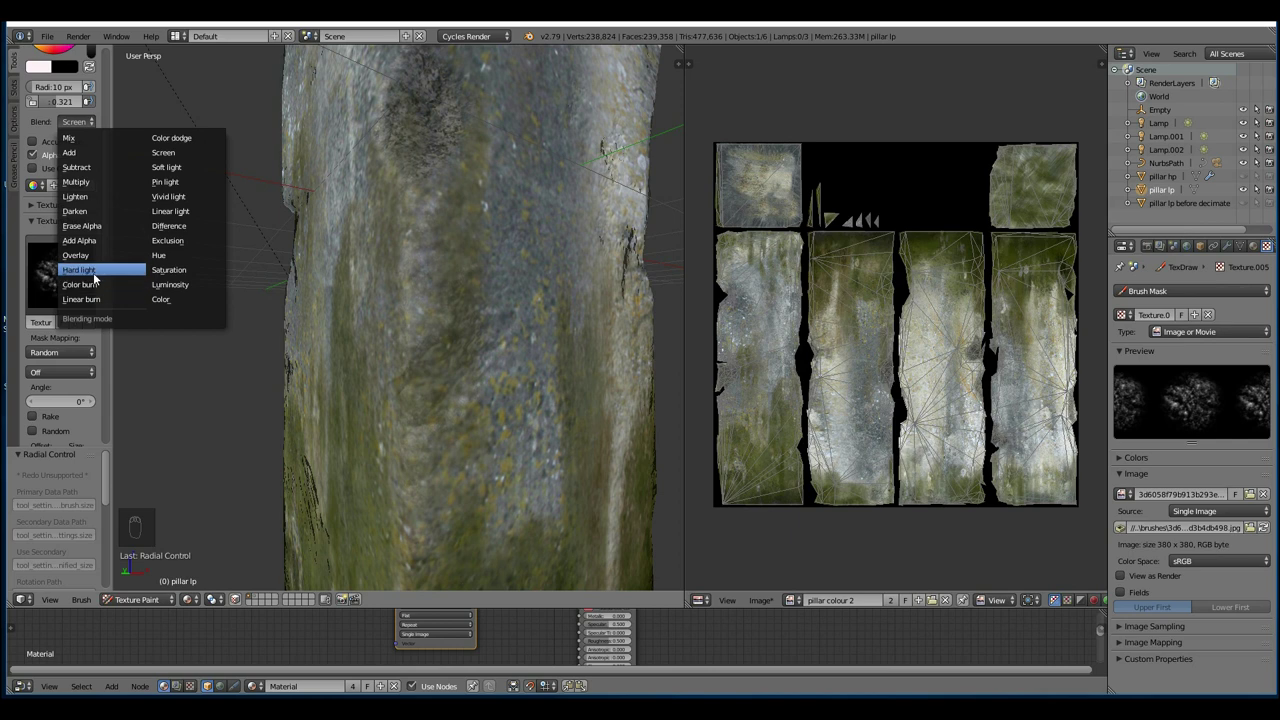
{"action": "left_click", "coordinate": [82, 183]}
{"action": "scroll", "coordinate": [470, 379], "scroll_direction": "up", "scroll_amount": 3}
{"action": "scroll", "coordinate": [60, 150], "scroll_direction": "up", "scroll_amount": 3}
{"action": "left_click", "coordinate": [91, 142]}
{"action": "key", "text": "f"}
{"action": "left_click", "coordinate": [486, 347]}
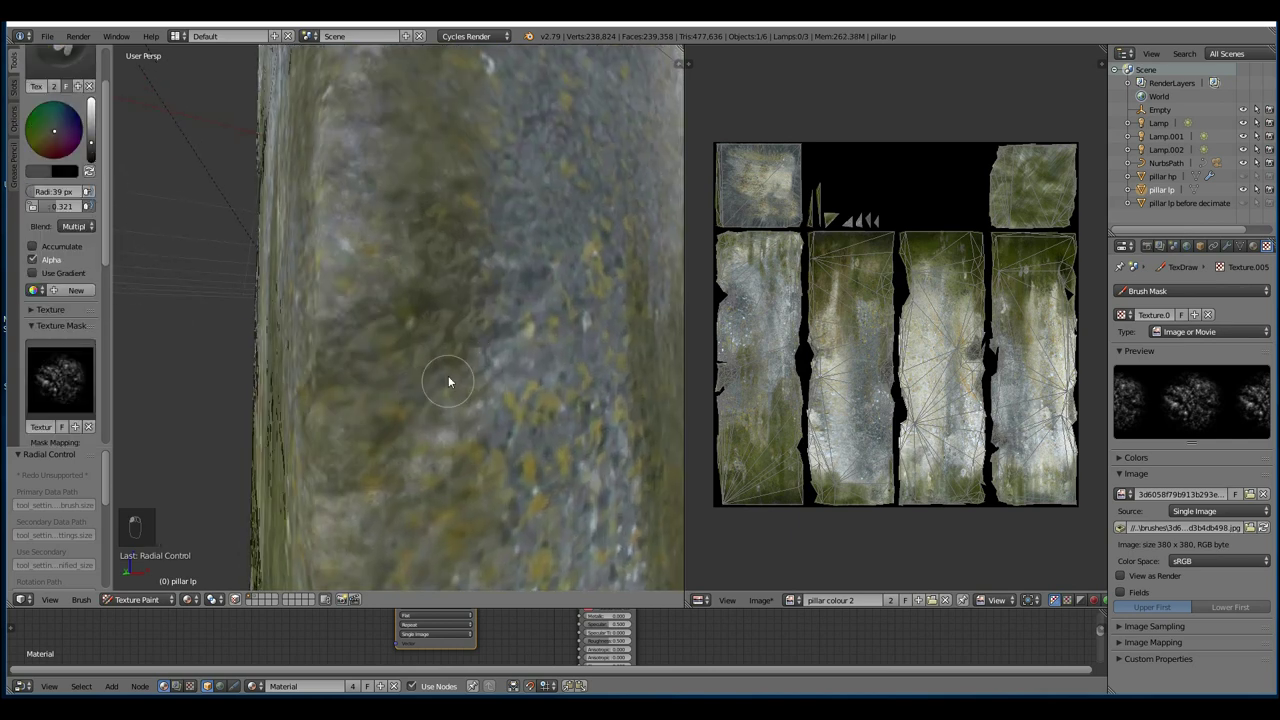
Remove the brush's texture mask, set the blending to Screen with a light colour, and reduce the radius to 2 px
{"action": "middle_click_drag", "start_coordinate": [381, 451], "coordinate": [359, 517]}
{"action": "left_click", "coordinate": [88, 427]}
{"action": "left_click", "coordinate": [33, 326]}
{"action": "left_click", "coordinate": [77, 226]}
{"action": "left_click", "coordinate": [164, 257]}
{"action": "middle_click_drag", "start_coordinate": [394, 309], "coordinate": [398, 347]}
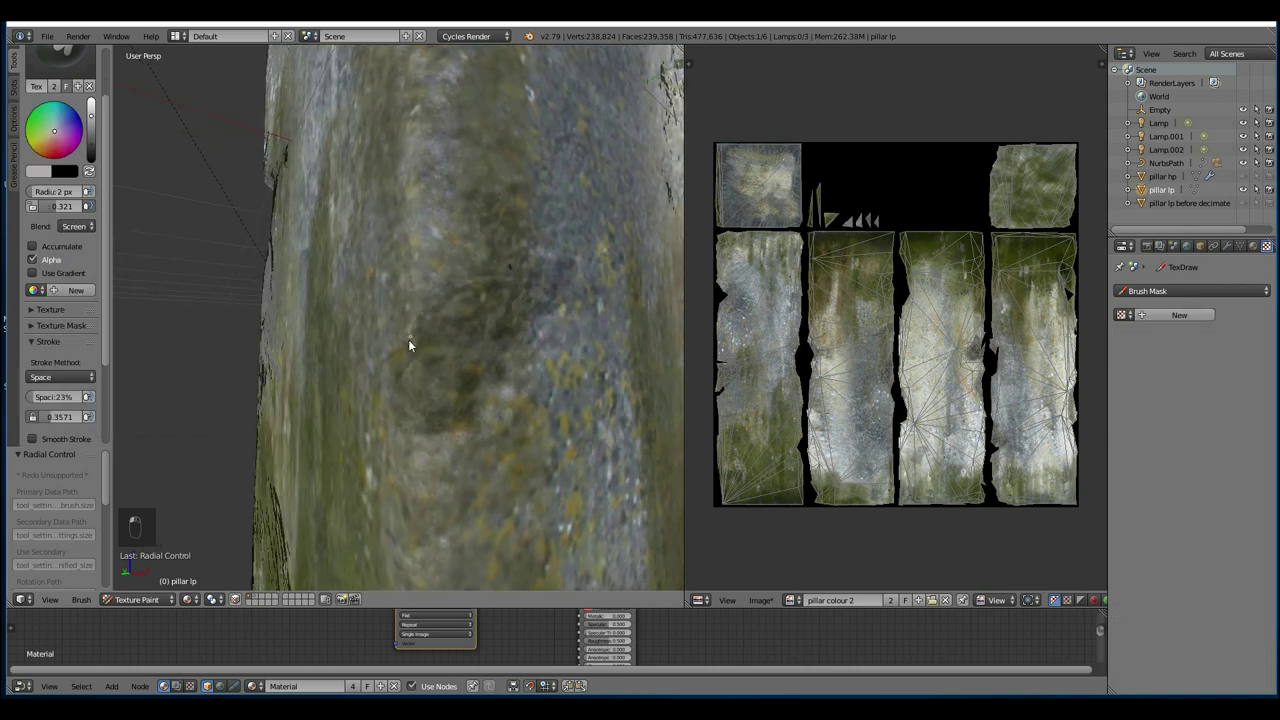
Darken a rough patch on the pillar's corner with a 32 px brush in Multiply blending at 0.321 strength
{"action": "middle_click_drag", "start_coordinate": [449, 482], "coordinate": [400, 423]}
{"action": "mouse_move", "coordinate": [438, 260]}
{"action": "middle_mouse_down"}
{"action": "mouse_move", "coordinate": [543, 323]}
{"action": "mouse_move", "coordinate": [526, 243]}
{"action": "mouse_move", "coordinate": [500, 269]}
{"action": "mouse_move", "coordinate": [434, 280]}
{"action": "mouse_move", "coordinate": [511, 380]}
{"action": "mouse_move", "coordinate": [491, 277]}
{"action": "mouse_move", "coordinate": [606, 214]}
{"action": "mouse_move", "coordinate": [538, 188]}
{"action": "mouse_move", "coordinate": [380, 337]}
{"action": "middle_mouse_up"}
{"action": "mouse_move", "coordinate": [326, 140]}
{"action": "middle_mouse_down"}
{"action": "mouse_move", "coordinate": [543, 232]}
{"action": "mouse_move", "coordinate": [474, 159]}
{"action": "mouse_move", "coordinate": [396, 352]}
{"action": "mouse_move", "coordinate": [256, 256]}
{"action": "middle_mouse_up"}
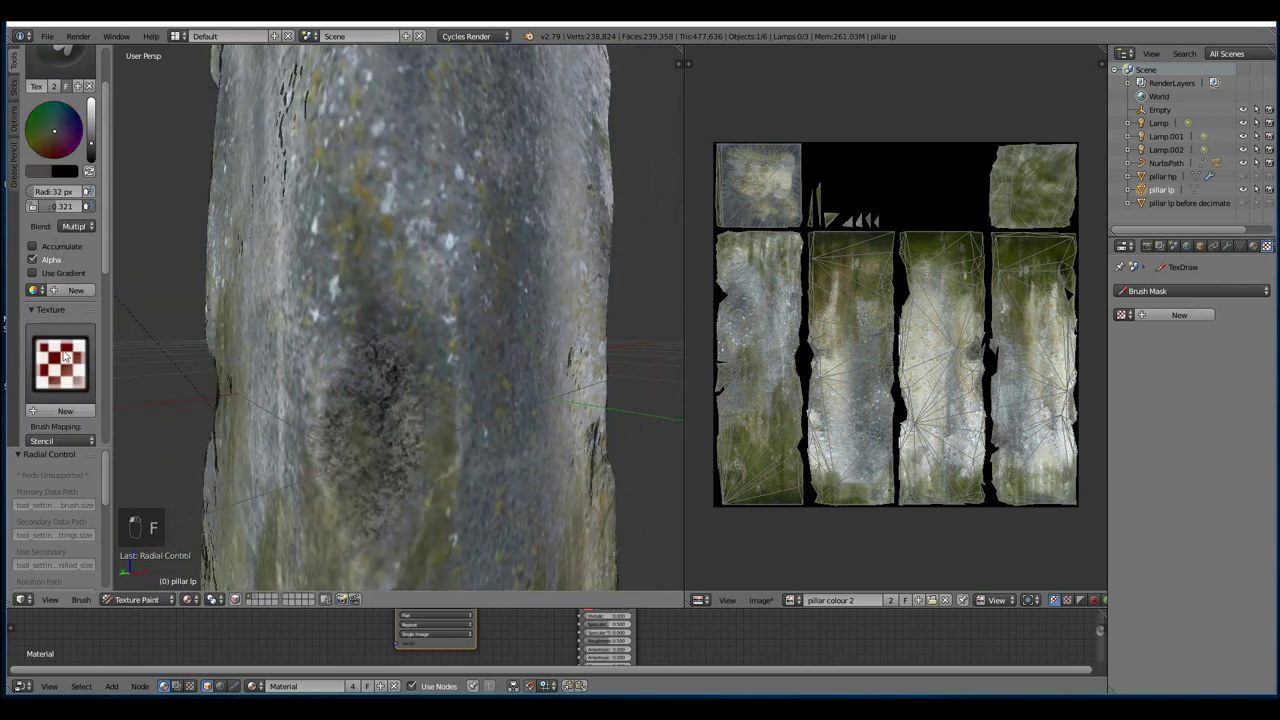
Assign the rough concrete texture as a stencil, set the blending to Mix, and paint it over the dark corner patch
{"action": "left_click", "coordinate": [60, 350]}
{"action": "left_click", "coordinate": [100, 500]}
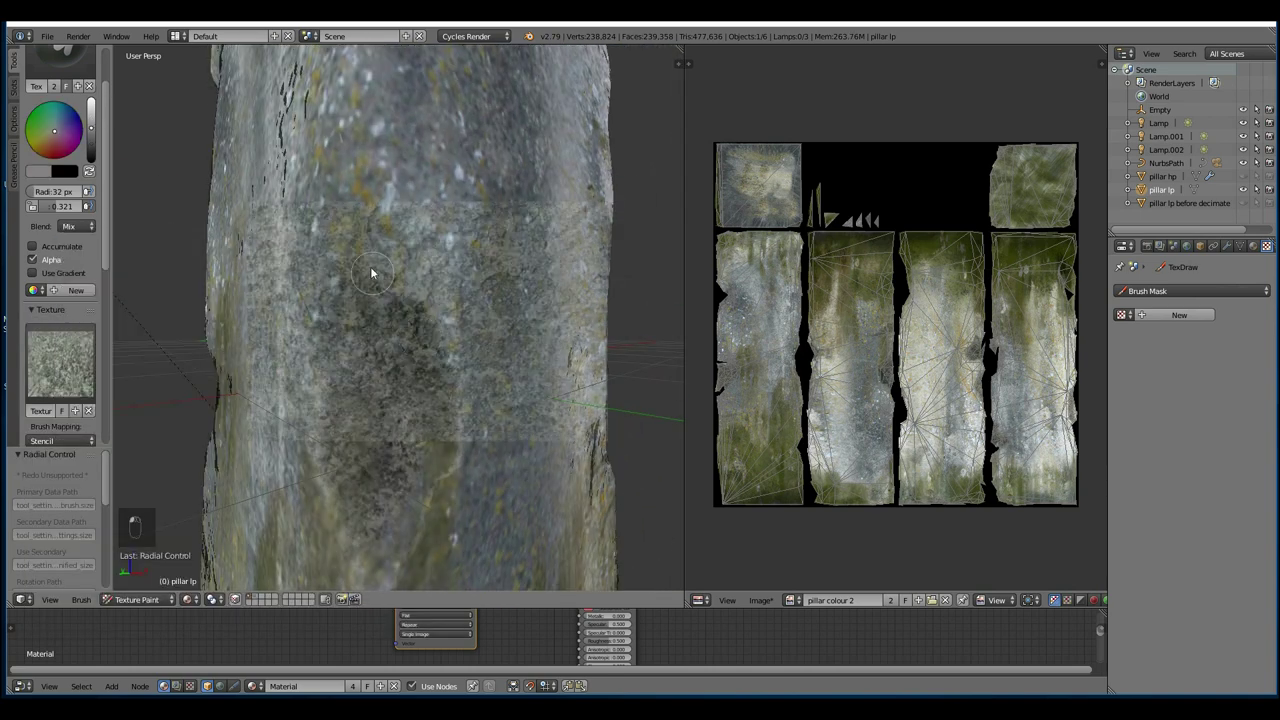
{"action": "mouse_move", "coordinate": [371, 277]}
{"action": "left_mouse_down"}
{"action": "mouse_move", "coordinate": [414, 420]}
{"action": "mouse_move", "coordinate": [382, 287]}
{"action": "left_mouse_up"}
{"action": "right_click_drag", "start_coordinate": [450, 371], "coordinate": [436, 357]}
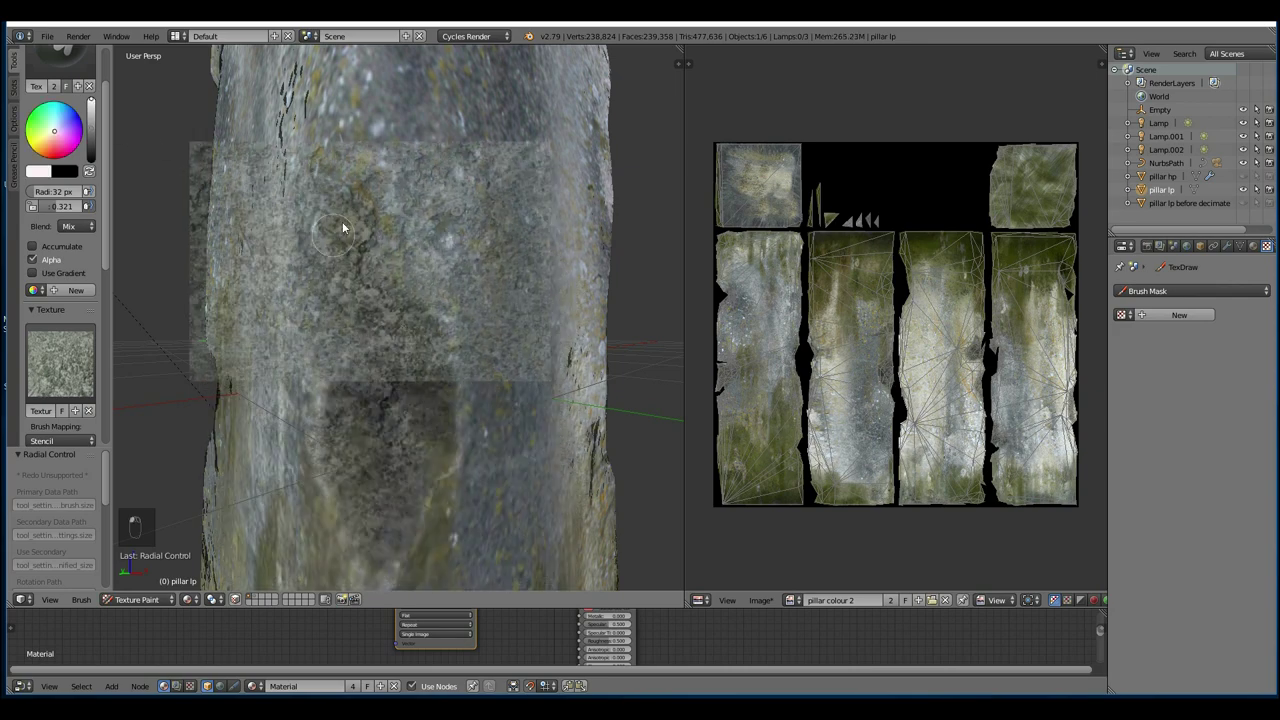
{"action": "mouse_move", "coordinate": [342, 228]}
{"action": "right_mouse_down"}
{"action": "mouse_move", "coordinate": [429, 391]}
{"action": "mouse_move", "coordinate": [371, 414]}
{"action": "right_mouse_up"}
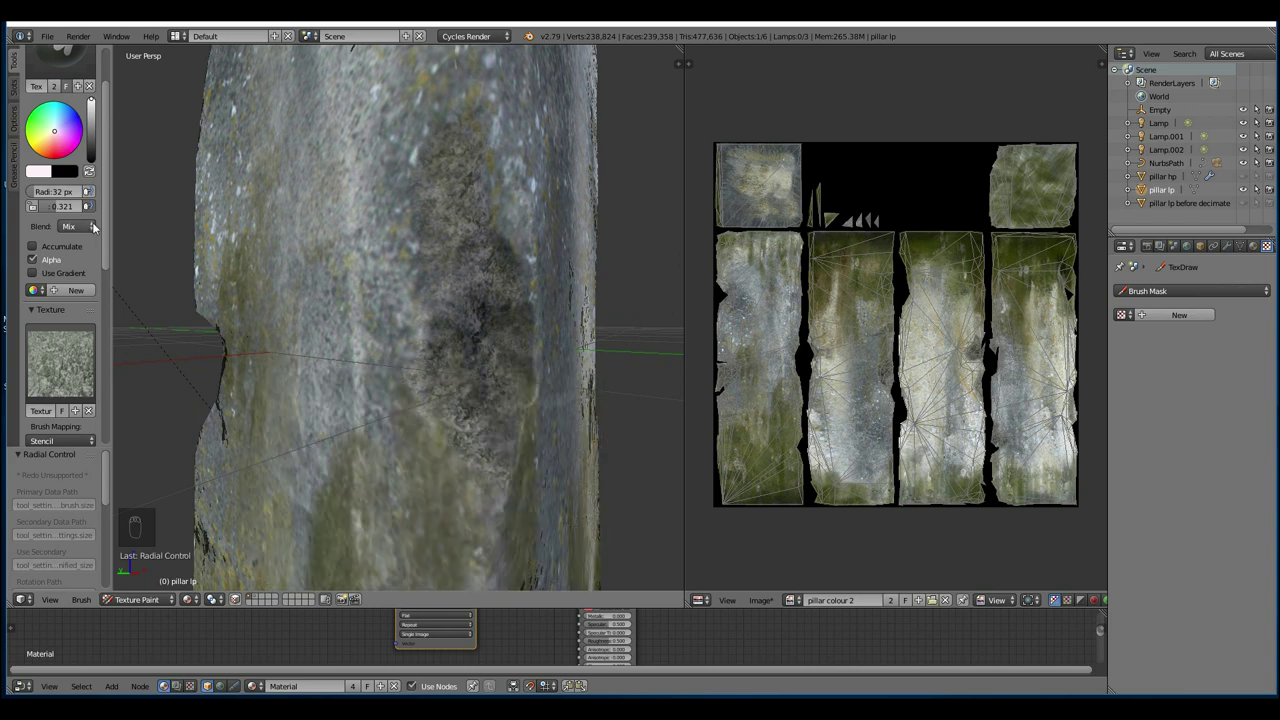
Set the brush to Screen blending with the speckle texture mask and paint light speckles at a 15 px radius
{"action": "left_click", "coordinate": [68, 226]}
{"action": "left_click", "coordinate": [167, 258]}
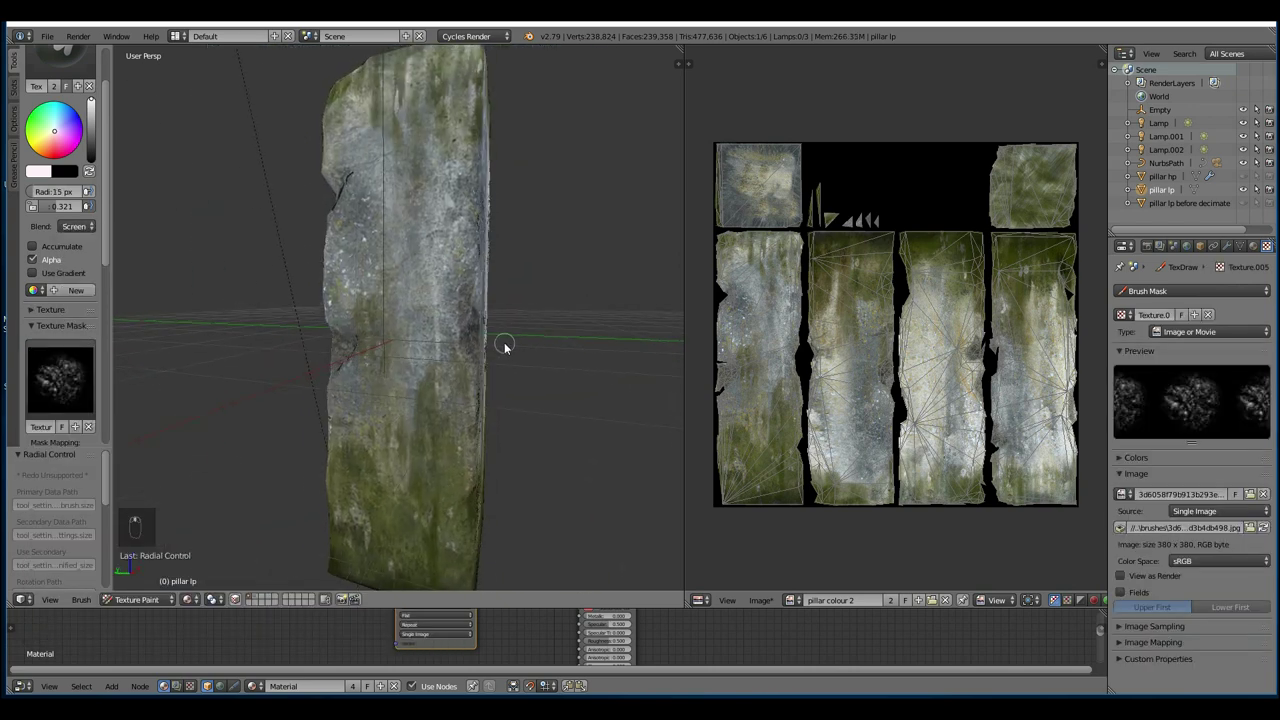
{"action": "middle_click_drag", "start_coordinate": [503, 349], "coordinate": [440, 355]}
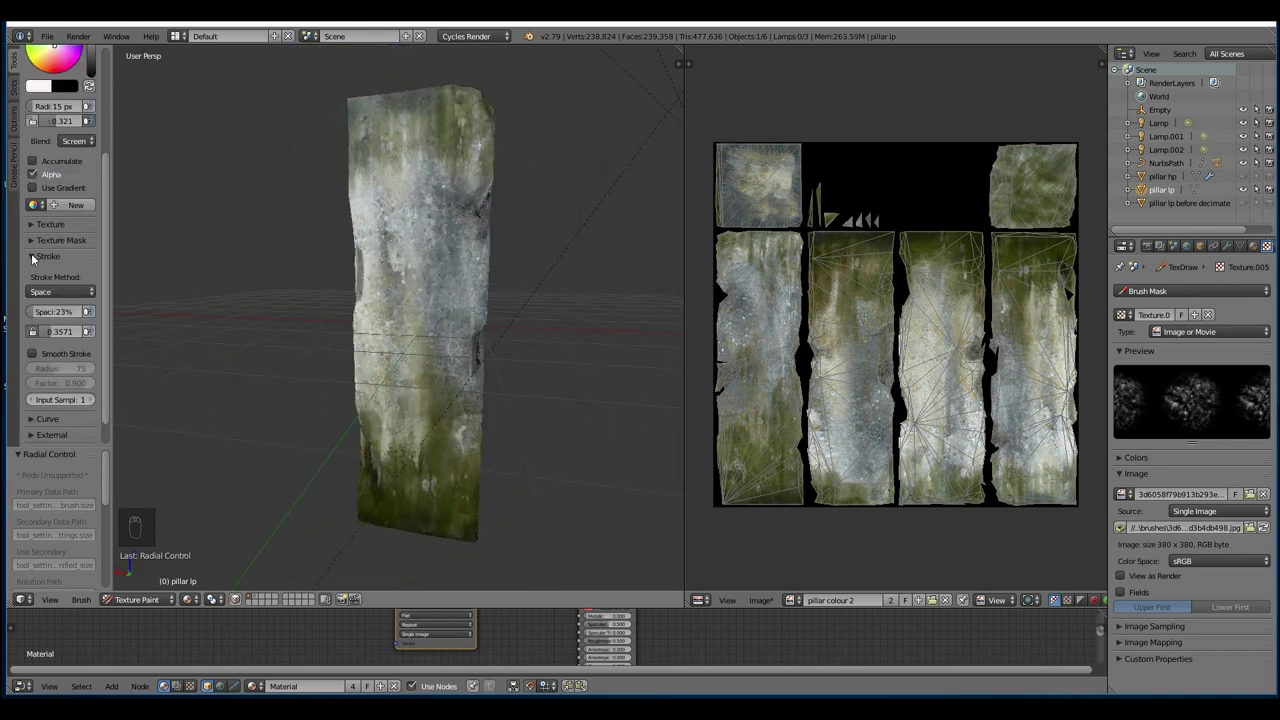
Add a brush named multiply with Multiply blending and a brush named screen with Screen blending
{"action": "left_click", "coordinate": [33, 259]}
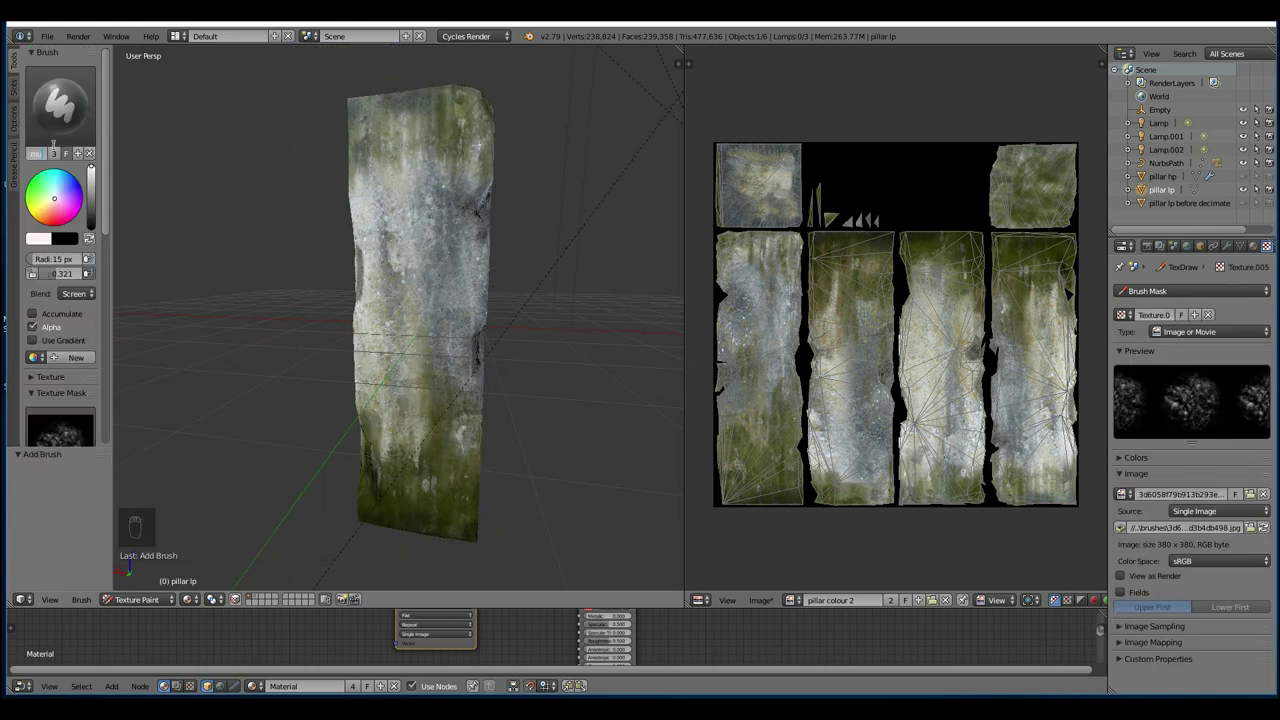
{"action": "left_click", "coordinate": [78, 294]}
{"action": "left_click", "coordinate": [80, 234]}
{"action": "left_click", "coordinate": [60, 105]}
{"action": "left_click", "coordinate": [268, 183]}
{"action": "left_click", "coordinate": [78, 294]}
{"action": "left_click", "coordinate": [165, 263]}
Create a brush named normal brush with Mix blending and no texture
{"action": "left_click", "coordinate": [60, 105]}
{"action": "left_click", "coordinate": [60, 350]}
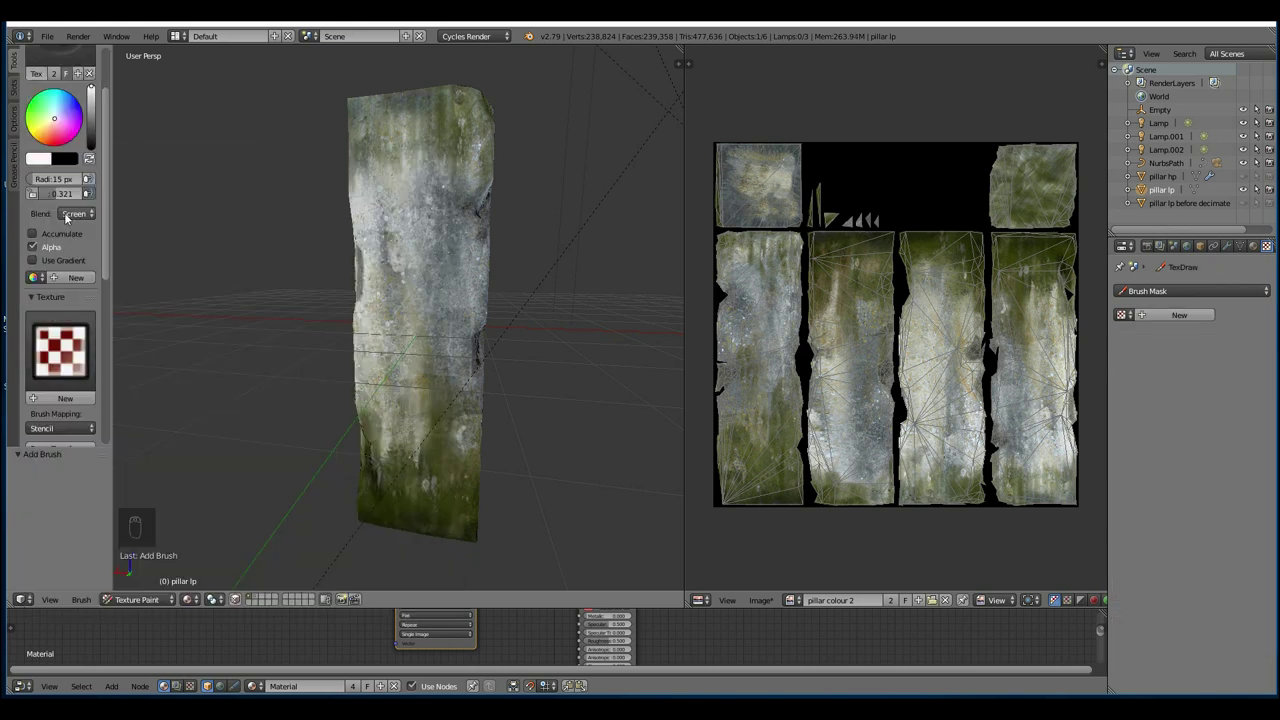
{"action": "left_click", "coordinate": [66, 214]}
{"action": "left_click", "coordinate": [82, 247]}
{"action": "scroll", "coordinate": [104, 150], "scroll_direction": "up", "scroll_amount": 3}
{"action": "left_click", "coordinate": [60, 100]}
{"action": "left_click", "coordinate": [429, 180]}
{"action": "left_click", "coordinate": [70, 119]}
Add another brush named stencil and make it the active brush
{"action": "left_click", "coordinate": [77, 153]}
{"action": "left_click", "coordinate": [38, 152]}
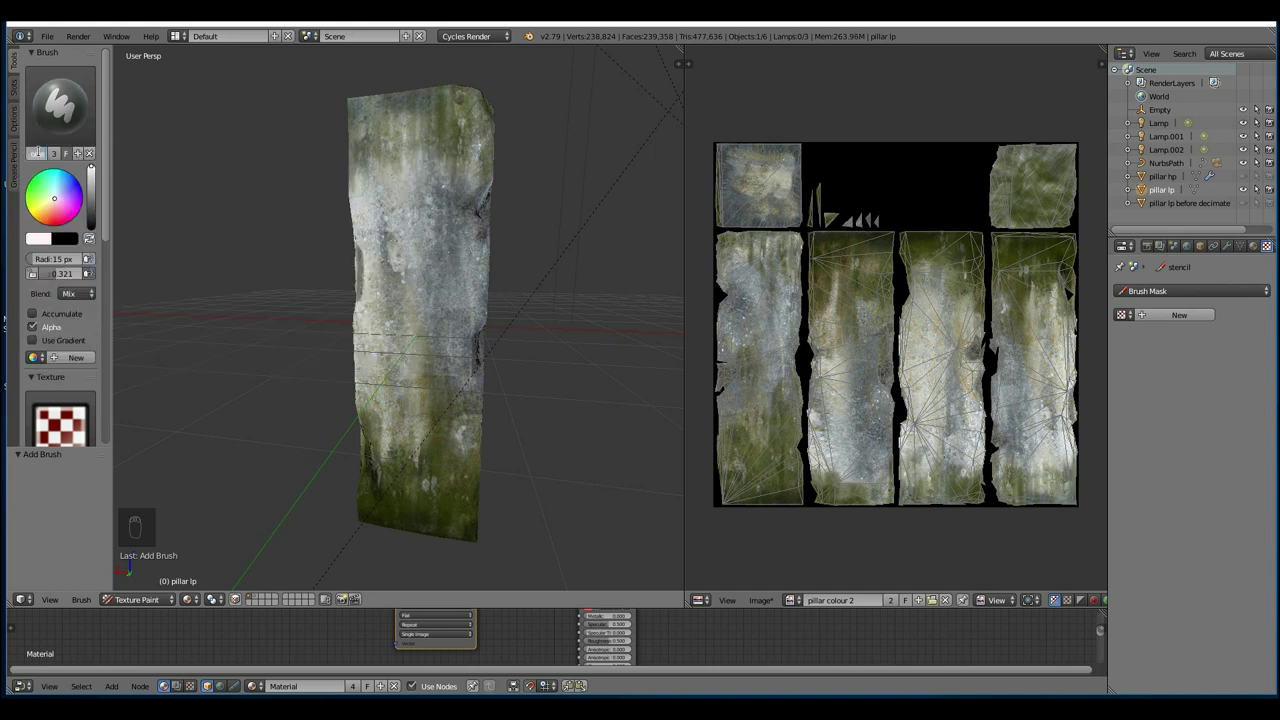
{"action": "left_click", "coordinate": [58, 110]}
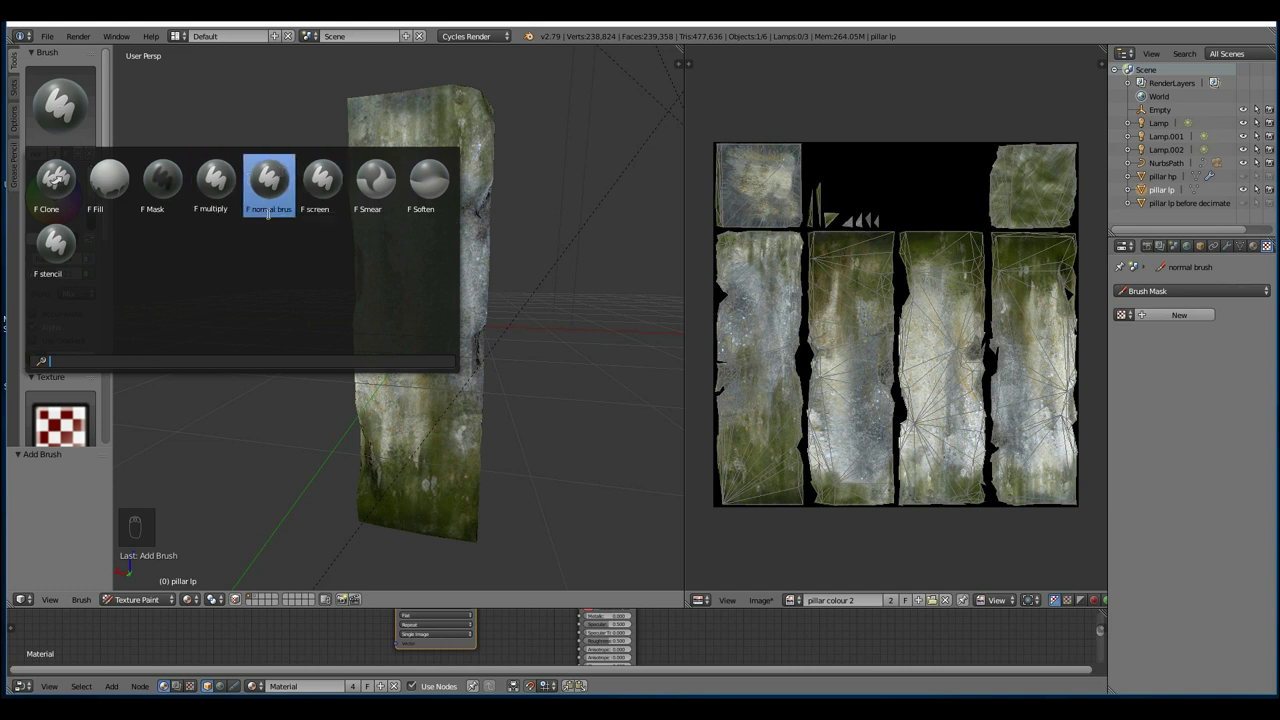
{"action": "left_click", "coordinate": [55, 250]}
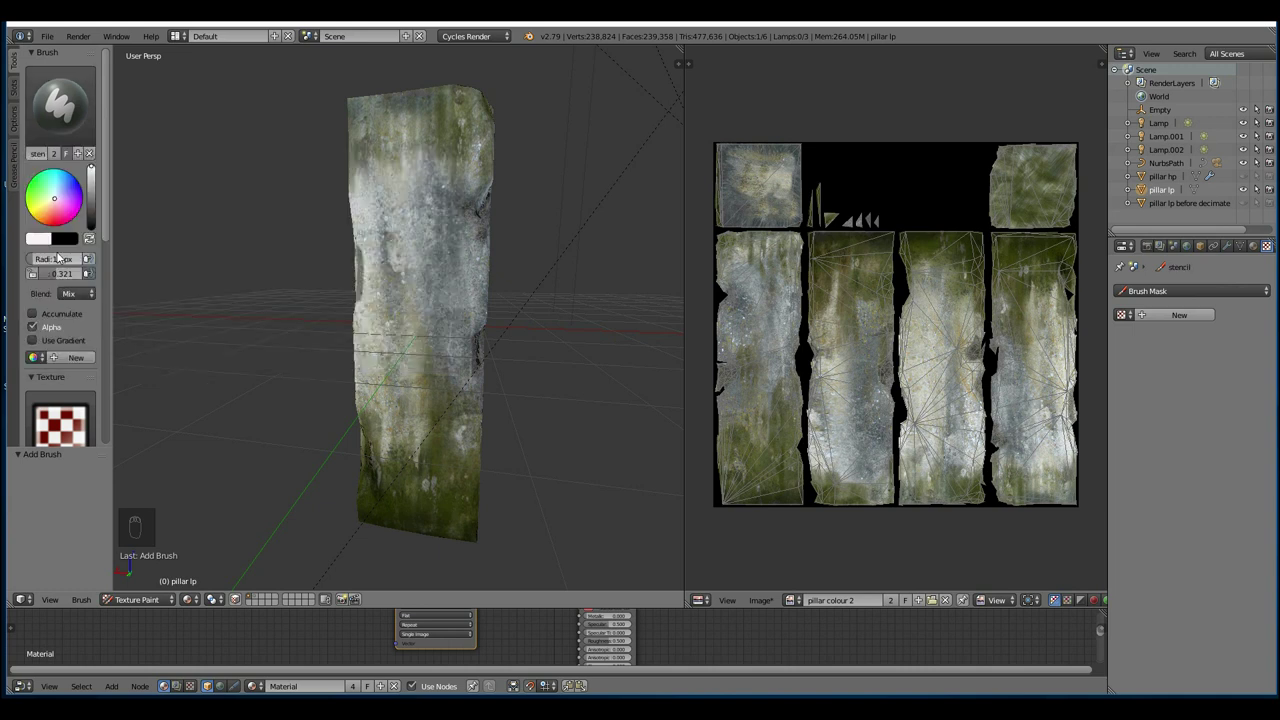
Load the streaked dirty concrete image from the textures folder as the stencil brush's texture
{"action": "scroll", "coordinate": [62, 290], "scroll_direction": "down", "scroll_amount": 3}
{"action": "left_click", "coordinate": [70, 309]}
{"action": "left_click", "coordinate": [1191, 291]}
{"action": "left_click", "coordinate": [1174, 265]}
{"action": "left_click", "coordinate": [1230, 530]}
{"action": "left_click", "coordinate": [233, 54]}
{"action": "scroll", "coordinate": [922, 296], "scroll_direction": "down", "scroll_amount": 10}
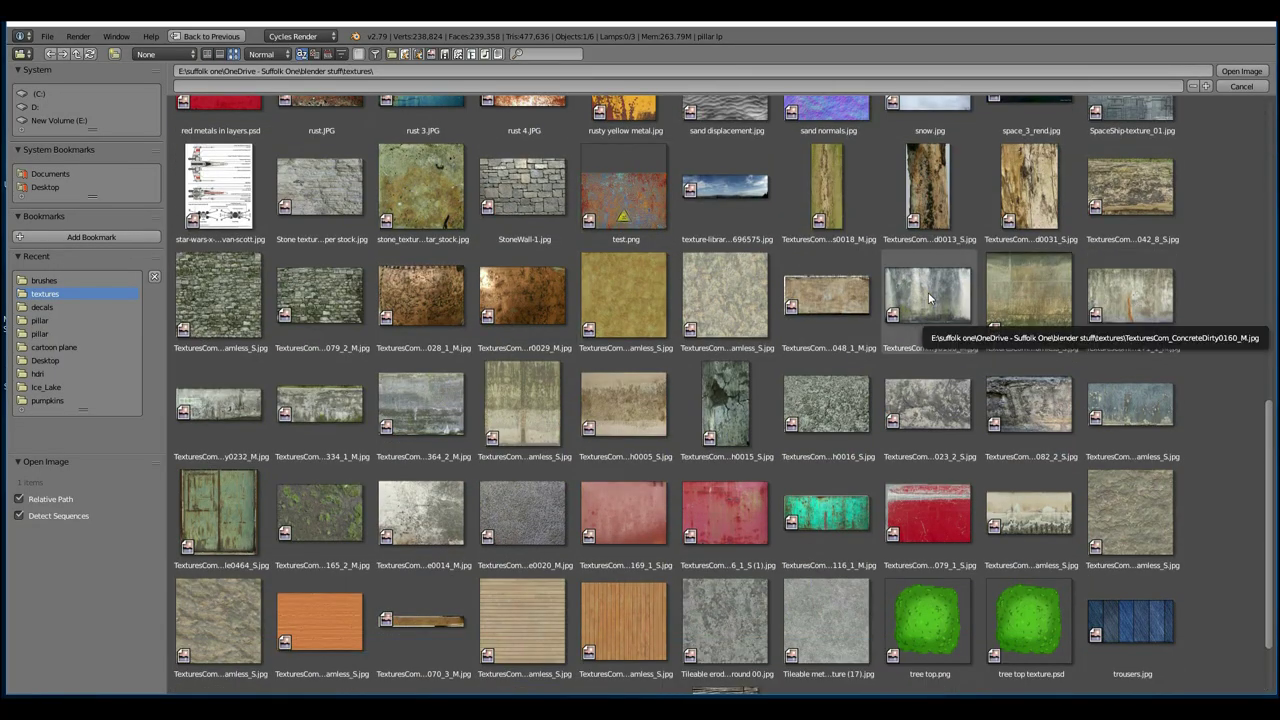
{"action": "double_click", "coordinate": [421, 405]}
Position the concrete stencil over the pillar in the enlarged viewport and paint it with a 133 px brush at 0.643 strength
{"action": "right_click_drag", "start_coordinate": [500, 280], "coordinate": [531, 237]}
{"action": "key", "text": "shift+space"}
{"action": "key", "text": "f"}
{"action": "left_click", "coordinate": [218, 182]}
{"action": "left_click_drag", "start_coordinate": [46, 104], "coordinate": [66, 104]}
{"action": "scroll", "coordinate": [60, 200], "scroll_direction": "up", "scroll_amount": 3}
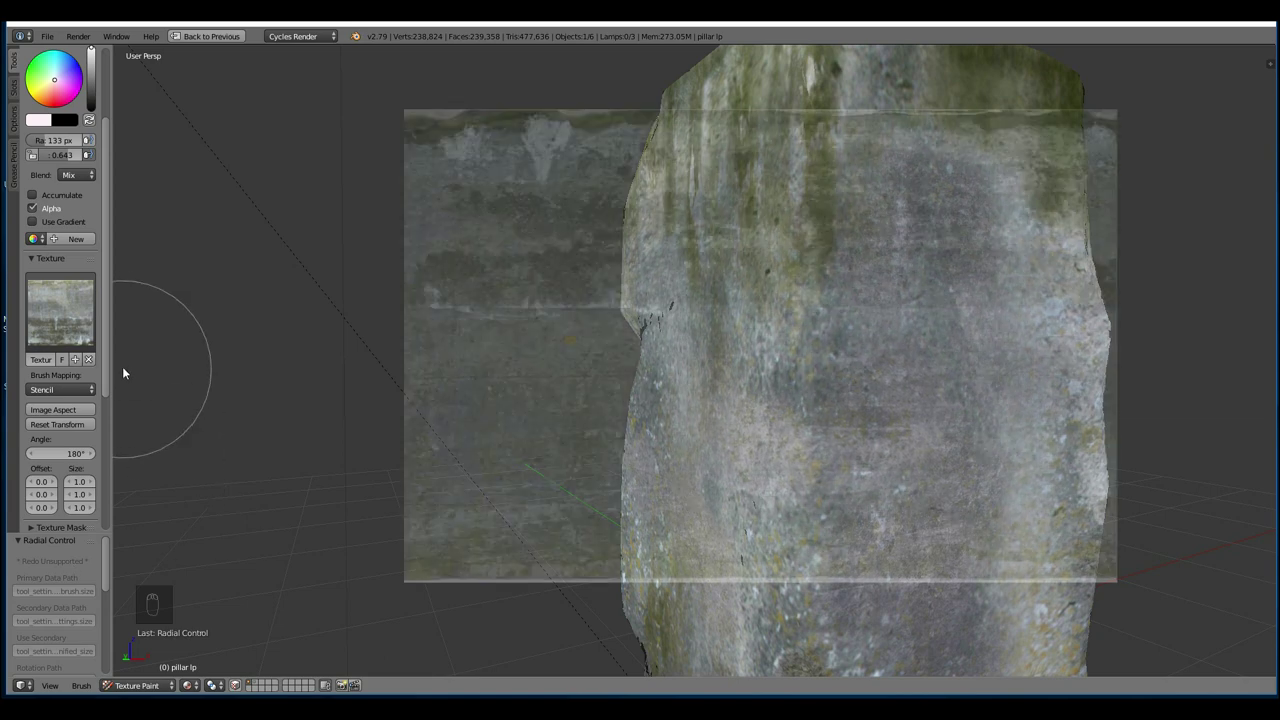
Paint the rough concrete stencil over the damaged area on the pillar's upper corner with the stencil brush at 51 px
{"action": "left_click", "coordinate": [61, 100]}
{"action": "scroll", "coordinate": [780, 371], "scroll_direction": "up", "scroll_amount": 3}
{"action": "mouse_move", "coordinate": [780, 371]}
{"action": "middle_mouse_down"}
{"action": "mouse_move", "coordinate": [746, 334]}
{"action": "mouse_move", "coordinate": [760, 334]}
{"action": "middle_mouse_up"}
{"action": "left_click", "coordinate": [61, 100]}
{"action": "left_click", "coordinate": [54, 250]}
{"action": "left_click_drag", "start_coordinate": [106, 321], "coordinate": [106, 327]}
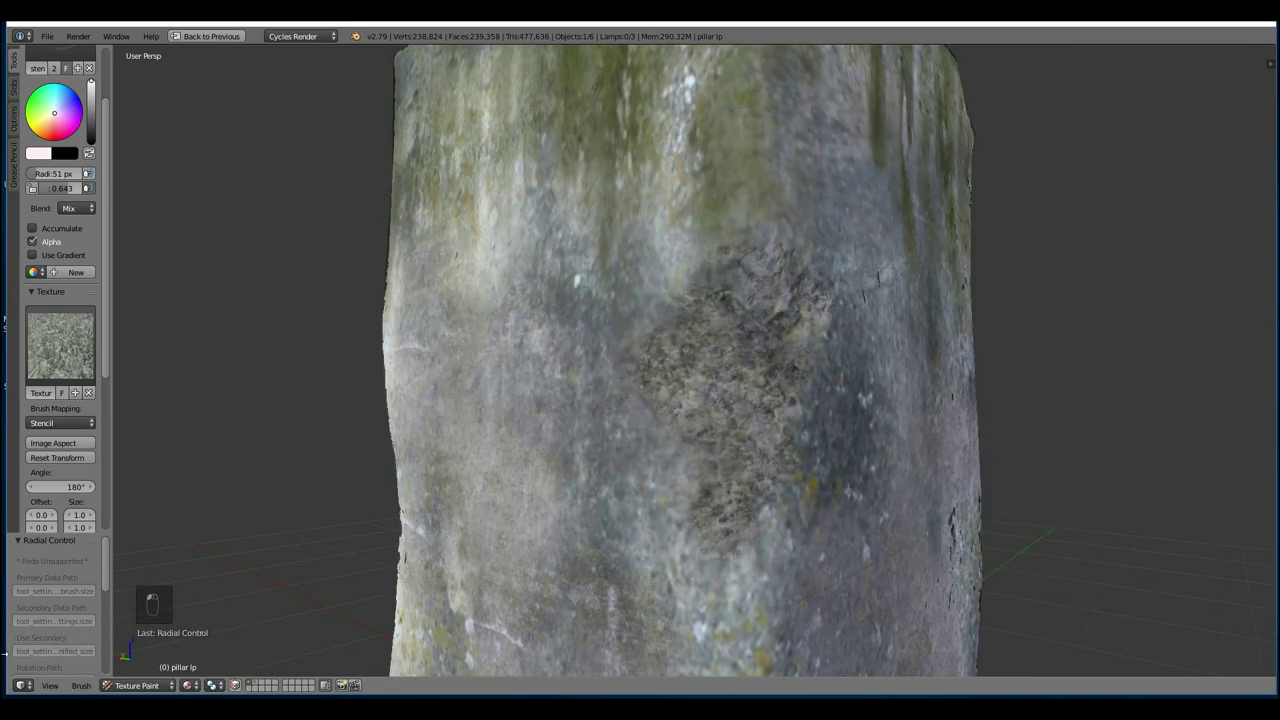
Darken the rough patch's edges and paint a crack extending from it with the multiply and stencil brushes at 8 px
{"action": "left_click", "coordinate": [61, 100]}
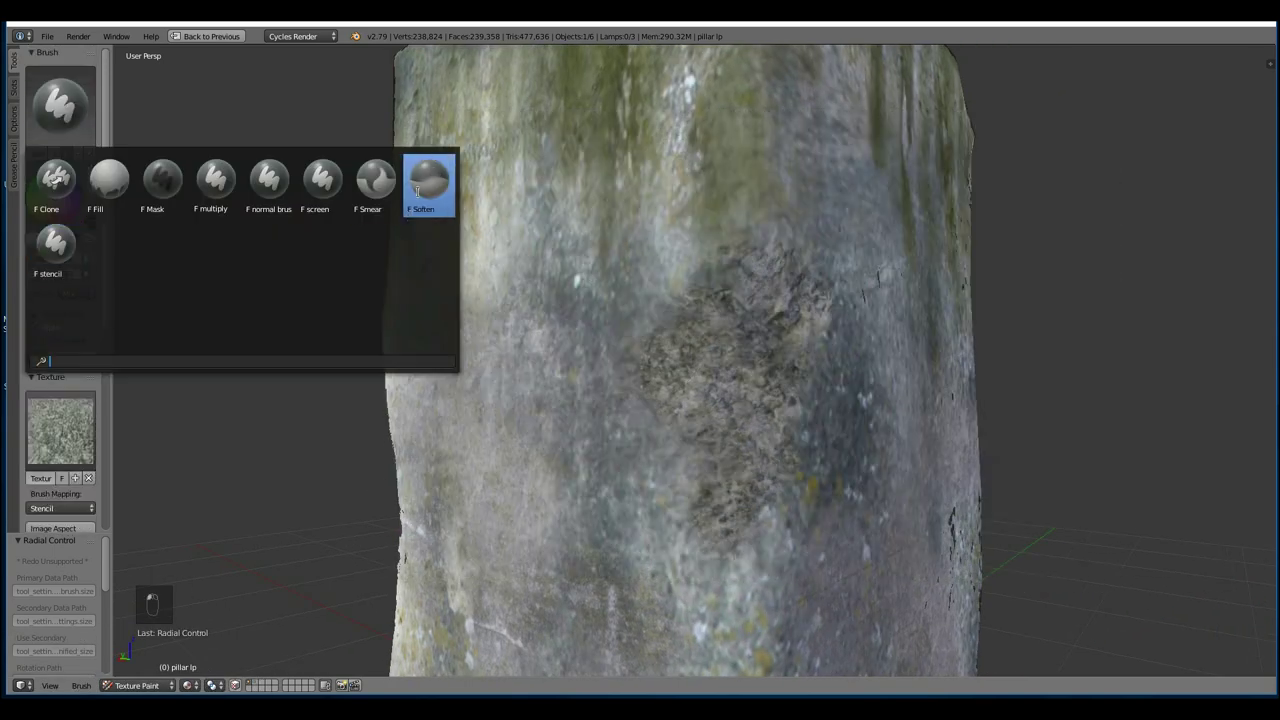
{"action": "left_click", "coordinate": [374, 186]}
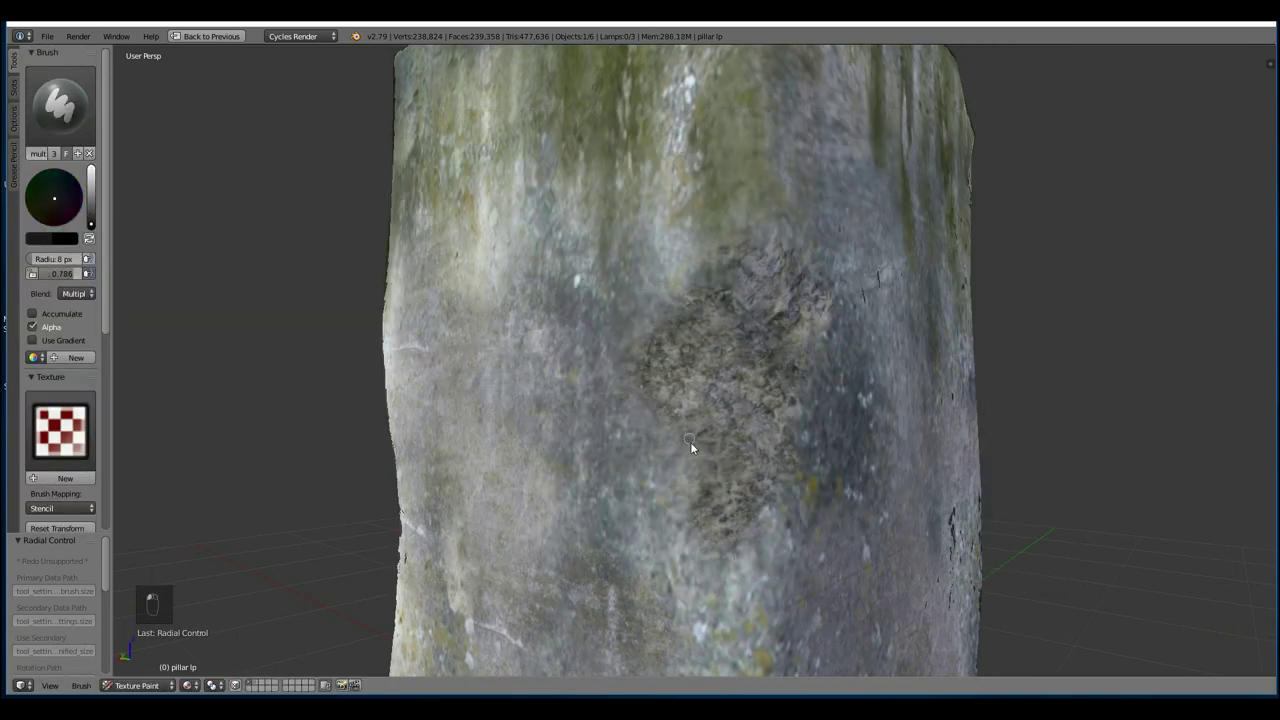
{"action": "middle_click_drag", "start_coordinate": [693, 431], "coordinate": [810, 405]}
{"action": "scroll", "coordinate": [810, 405], "scroll_direction": "up", "scroll_amount": 3}
{"action": "scroll", "coordinate": [60, 420], "scroll_direction": "down", "scroll_amount": 5}
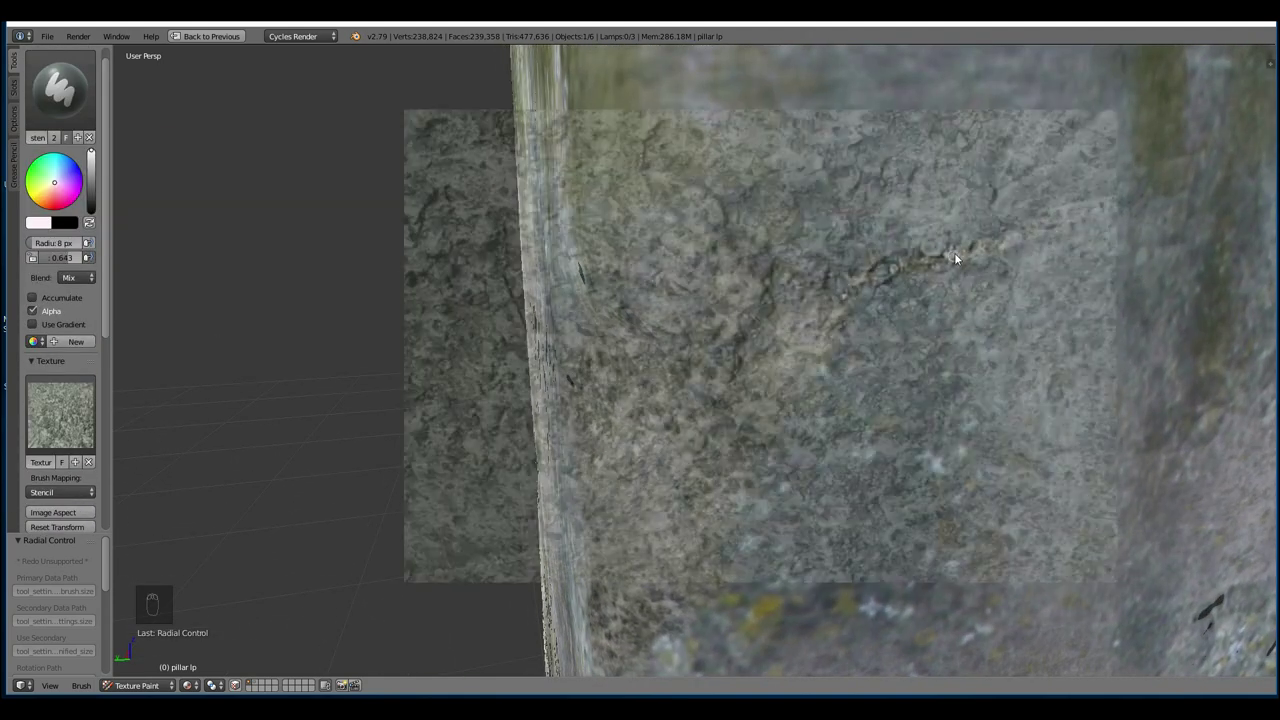
{"action": "key", "text": "3"}
{"action": "left_click", "coordinate": [48, 361]}
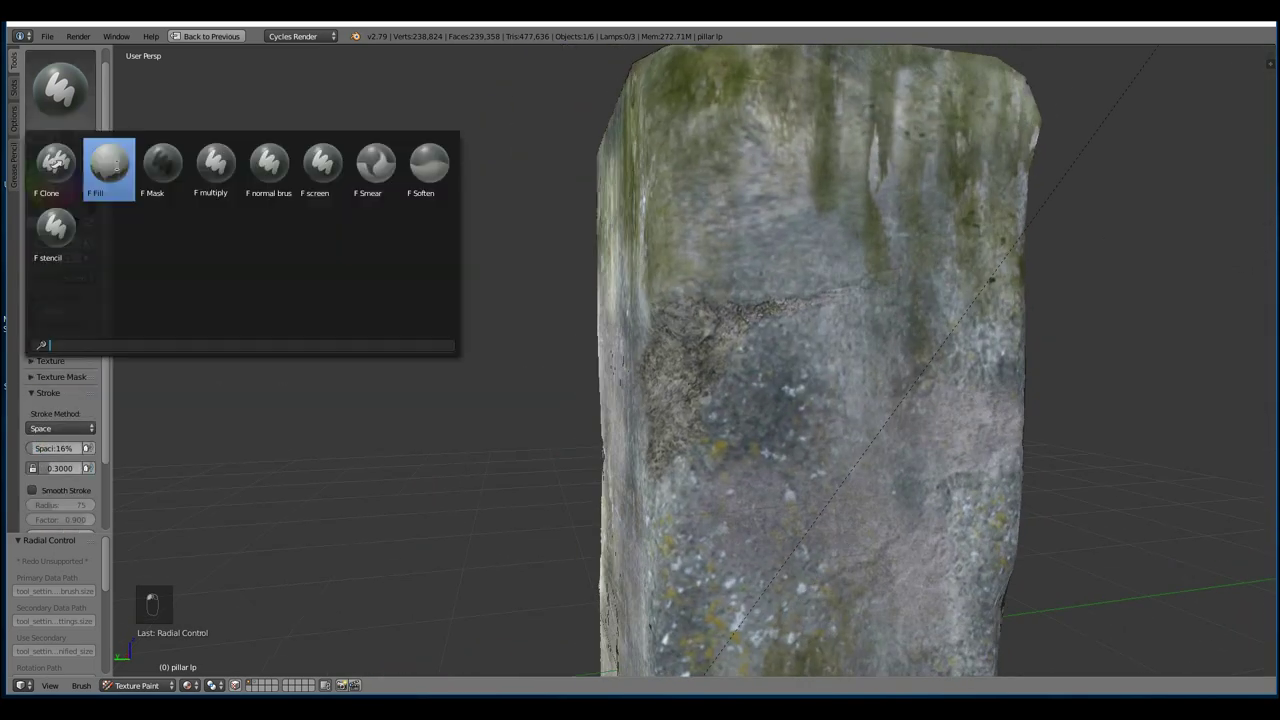
Paint the dirty concrete stencil around the rough corner patch, enlarging the stencil brush from 23 to 29 px
{"action": "key", "text": "2"}
{"action": "scroll", "coordinate": [620, 368], "scroll_direction": "up", "scroll_amount": 2}
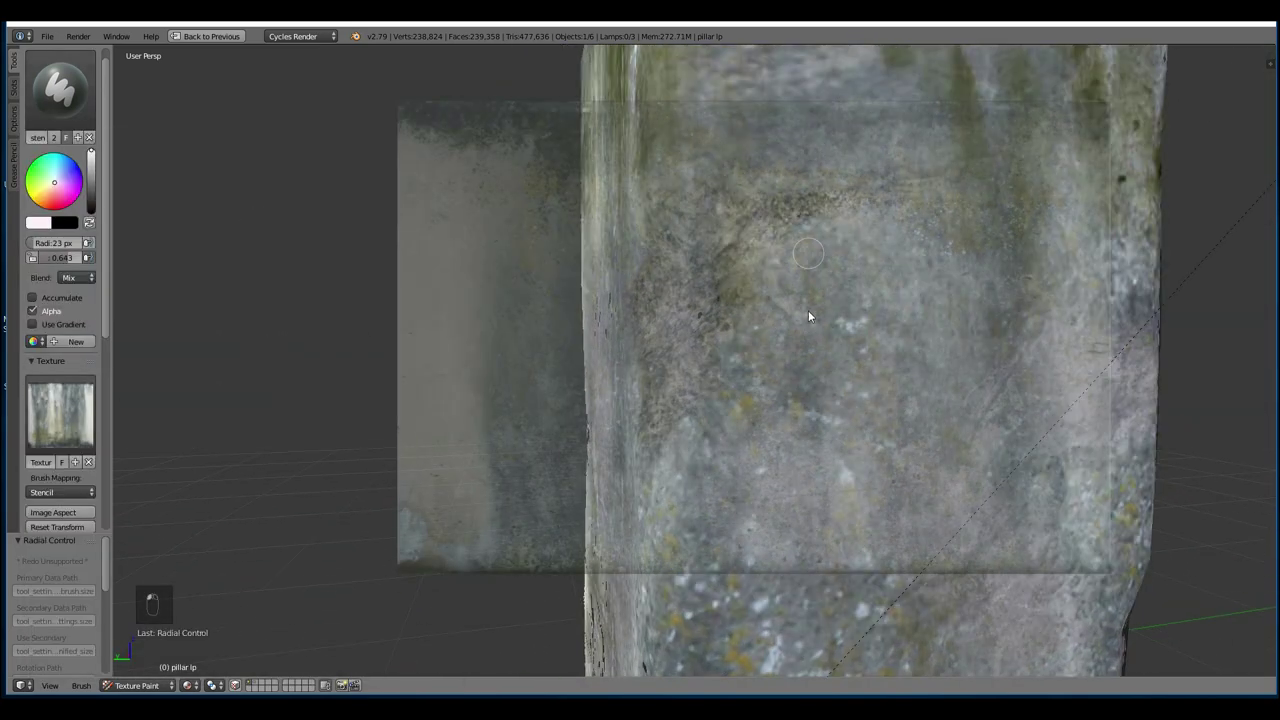
{"action": "left_click_drag", "start_coordinate": [816, 248], "coordinate": [843, 278]}
{"action": "key", "text": "f"}
{"action": "left_click", "coordinate": [929, 382]}
{"action": "mouse_move", "coordinate": [929, 382]}
{"action": "middle_mouse_down"}
{"action": "mouse_move", "coordinate": [823, 366]}
{"action": "mouse_move", "coordinate": [908, 428]}
{"action": "mouse_move", "coordinate": [878, 400]}
{"action": "mouse_move", "coordinate": [762, 375]}
{"action": "mouse_move", "coordinate": [660, 420]}
{"action": "middle_mouse_up"}
{"action": "key", "text": "f"}
{"action": "left_click", "coordinate": [697, 366]}
{"action": "left_click_drag", "start_coordinate": [840, 147], "coordinate": [668, 145]}
{"action": "middle_click_drag", "start_coordinate": [646, 163], "coordinate": [683, 298]}
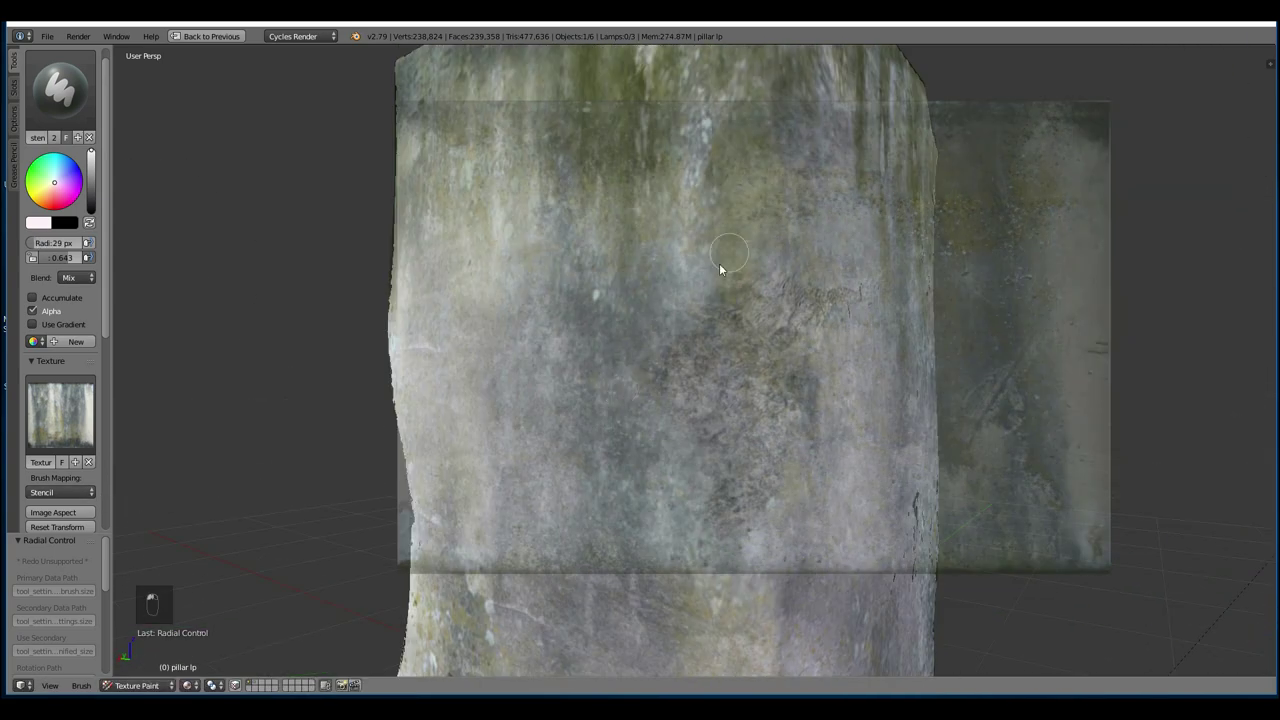
Undo the last two paint strokes beside the rough corner patch
{"action": "key", "text": "3"}
{"action": "mouse_move", "coordinate": [651, 414]}
{"action": "middle_mouse_down"}
{"action": "mouse_move", "coordinate": [691, 423]}
{"action": "mouse_move", "coordinate": [730, 205]}
{"action": "mouse_move", "coordinate": [857, 209]}
{"action": "mouse_move", "coordinate": [254, 303]}
{"action": "middle_mouse_up"}
{"action": "key", "text": "ctrl+z"}
{"action": "key", "text": "ctrl+z"}
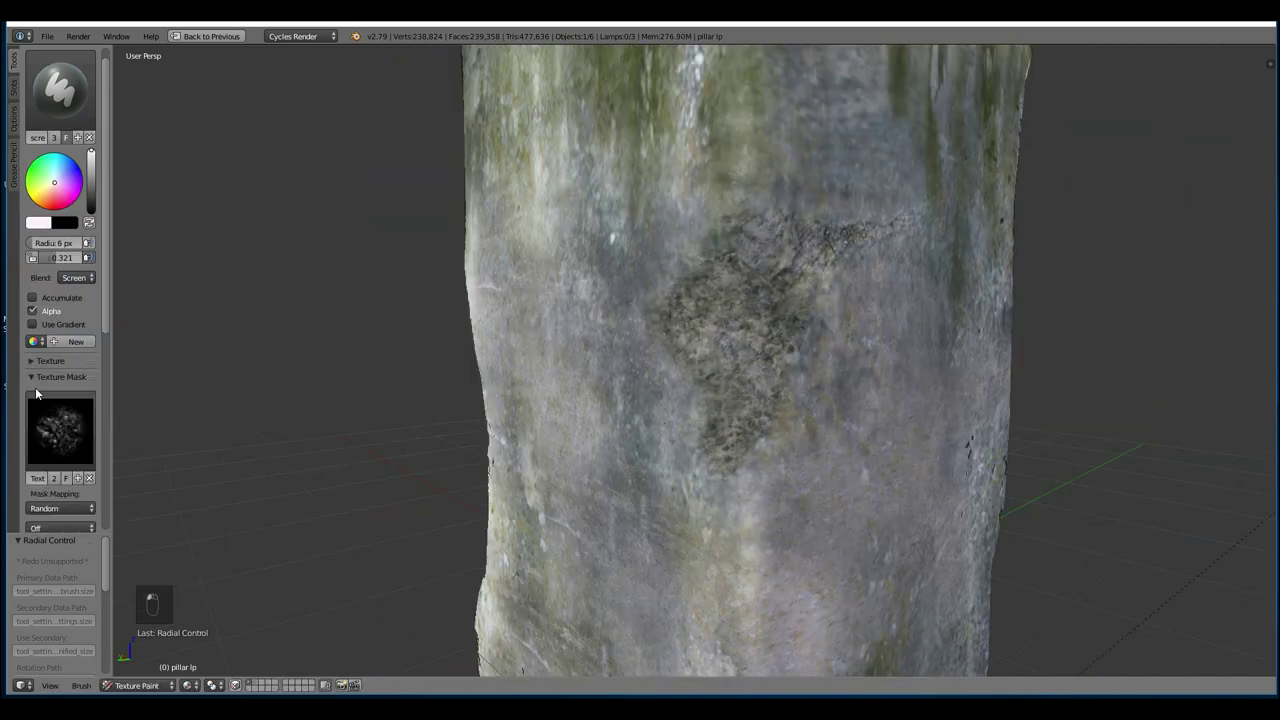
Paint light highlights along the edges of the rough corner patches with the screen brush at 0.321 strength
{"action": "key", "text": "f"}
{"action": "left_click", "coordinate": [739, 210]}
{"action": "middle_click_drag", "start_coordinate": [669, 357], "coordinate": [891, 236]}
{"action": "scroll", "coordinate": [825, 410], "scroll_direction": "down", "scroll_amount": 4}
{"action": "middle_click_drag", "start_coordinate": [751, 210], "coordinate": [834, 370]}
{"action": "scroll", "coordinate": [834, 370], "scroll_direction": "up", "scroll_amount": 3}
{"action": "mouse_move", "coordinate": [766, 311]}
{"action": "middle_mouse_down"}
{"action": "mouse_move", "coordinate": [898, 362]}
{"action": "mouse_move", "coordinate": [794, 630]}
{"action": "mouse_move", "coordinate": [744, 510]}
{"action": "mouse_move", "coordinate": [722, 508]}
{"action": "mouse_move", "coordinate": [752, 350]}
{"action": "mouse_move", "coordinate": [701, 341]}
{"action": "middle_mouse_up"}
{"action": "key", "text": "f"}
{"action": "left_click", "coordinate": [722, 508]}
{"action": "mouse_move", "coordinate": [730, 387]}
{"action": "middle_mouse_down"}
{"action": "mouse_move", "coordinate": [791, 362]}
{"action": "mouse_move", "coordinate": [750, 380]}
{"action": "mouse_move", "coordinate": [764, 396]}
{"action": "mouse_move", "coordinate": [716, 407]}
{"action": "mouse_move", "coordinate": [760, 242]}
{"action": "middle_mouse_up"}
Darken the cracks spreading from the rough corner hole with the multiply brush at 7 px and 0.786 strength
{"action": "left_click", "coordinate": [60, 90]}
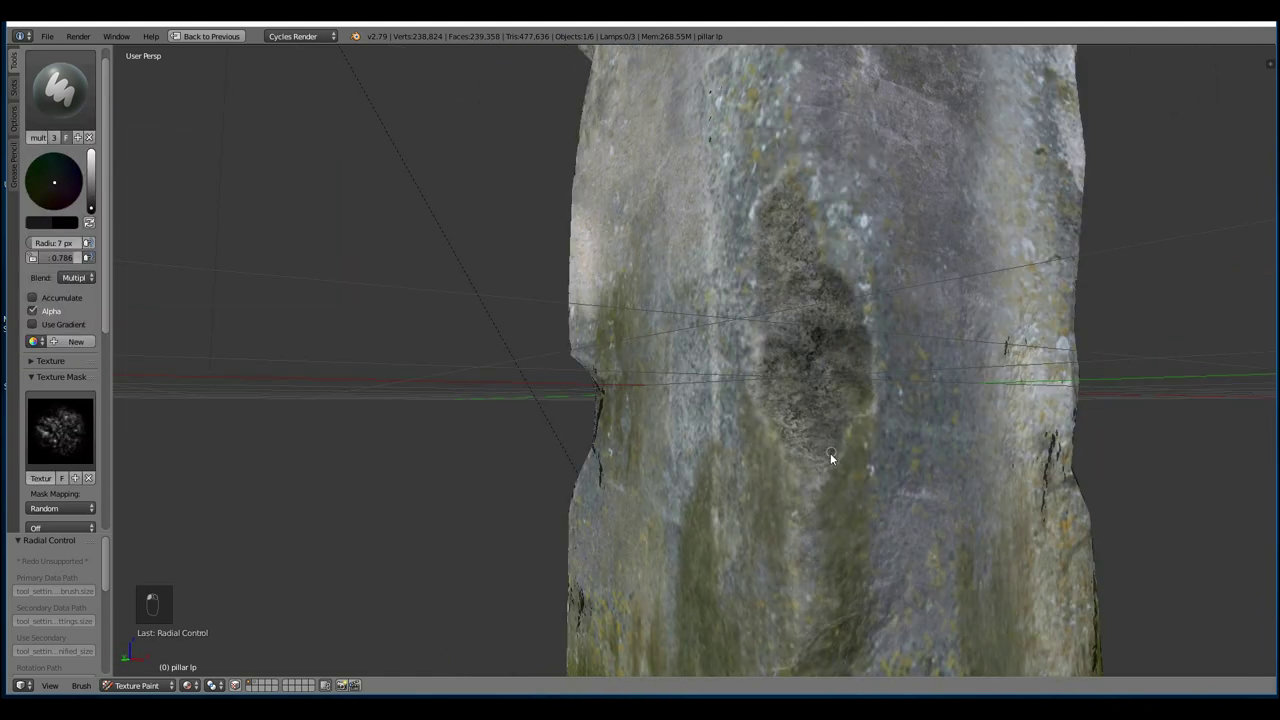
{"action": "middle_click_drag", "start_coordinate": [803, 467], "coordinate": [547, 410]}
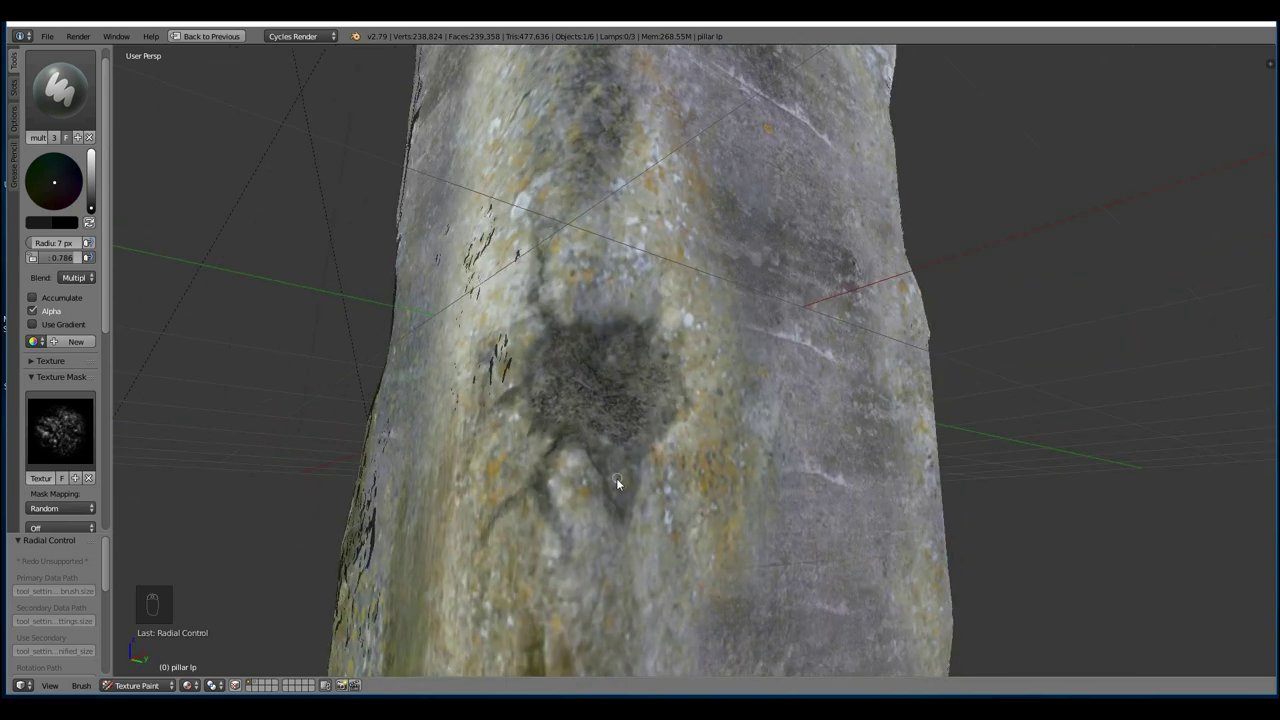
{"action": "key", "text": "1"}
{"action": "mouse_move", "coordinate": [608, 472]}
{"action": "middle_mouse_down"}
{"action": "mouse_move", "coordinate": [589, 186]}
{"action": "mouse_move", "coordinate": [610, 260]}
{"action": "mouse_move", "coordinate": [588, 314]}
{"action": "mouse_move", "coordinate": [637, 262]}
{"action": "mouse_move", "coordinate": [755, 343]}
{"action": "mouse_move", "coordinate": [580, 318]}
{"action": "middle_mouse_up"}
{"action": "key", "text": "f"}
{"action": "left_click", "coordinate": [597, 186]}
{"action": "left_click", "coordinate": [60, 90]}
{"action": "left_click", "coordinate": [180, 256]}
{"action": "left_click", "coordinate": [50, 361]}
{"action": "mouse_move", "coordinate": [549, 263]}
{"action": "middle_mouse_down"}
{"action": "mouse_move", "coordinate": [474, 336]}
{"action": "mouse_move", "coordinate": [530, 330]}
{"action": "middle_mouse_up"}
Highlight the edges around the cracks on the pillar's corner with the screen brush
{"action": "left_click", "coordinate": [60, 90]}
{"action": "left_click", "coordinate": [318, 166]}
{"action": "middle_click_drag", "start_coordinate": [526, 258], "coordinate": [566, 250]}
{"action": "left_click", "coordinate": [37, 361]}
{"action": "mouse_move", "coordinate": [566, 306]}
{"action": "middle_mouse_down"}
{"action": "mouse_move", "coordinate": [597, 332]}
{"action": "mouse_move", "coordinate": [657, 445]}
{"action": "mouse_move", "coordinate": [634, 460]}
{"action": "mouse_move", "coordinate": [660, 470]}
{"action": "middle_mouse_up"}
Darken the shadowed areas on the pillar's upper face with the multiply brush at 26 px and 0.786 strength
{"action": "left_click", "coordinate": [60, 90]}
{"action": "left_click", "coordinate": [262, 166]}
{"action": "left_click_drag", "start_coordinate": [722, 463], "coordinate": [620, 480]}
{"action": "mouse_move", "coordinate": [620, 483]}
{"action": "middle_mouse_down"}
{"action": "mouse_move", "coordinate": [743, 468]}
{"action": "mouse_move", "coordinate": [712, 231]}
{"action": "mouse_move", "coordinate": [909, 431]}
{"action": "mouse_move", "coordinate": [883, 446]}
{"action": "middle_mouse_up"}
{"action": "scroll", "coordinate": [712, 232], "scroll_direction": "down", "scroll_amount": 6}
{"action": "scroll", "coordinate": [683, 286], "scroll_direction": "up", "scroll_amount": 8}
{"action": "middle_click_drag", "start_coordinate": [683, 286], "coordinate": [754, 278]}
{"action": "middle_click_drag", "start_coordinate": [675, 365], "coordinate": [529, 334]}
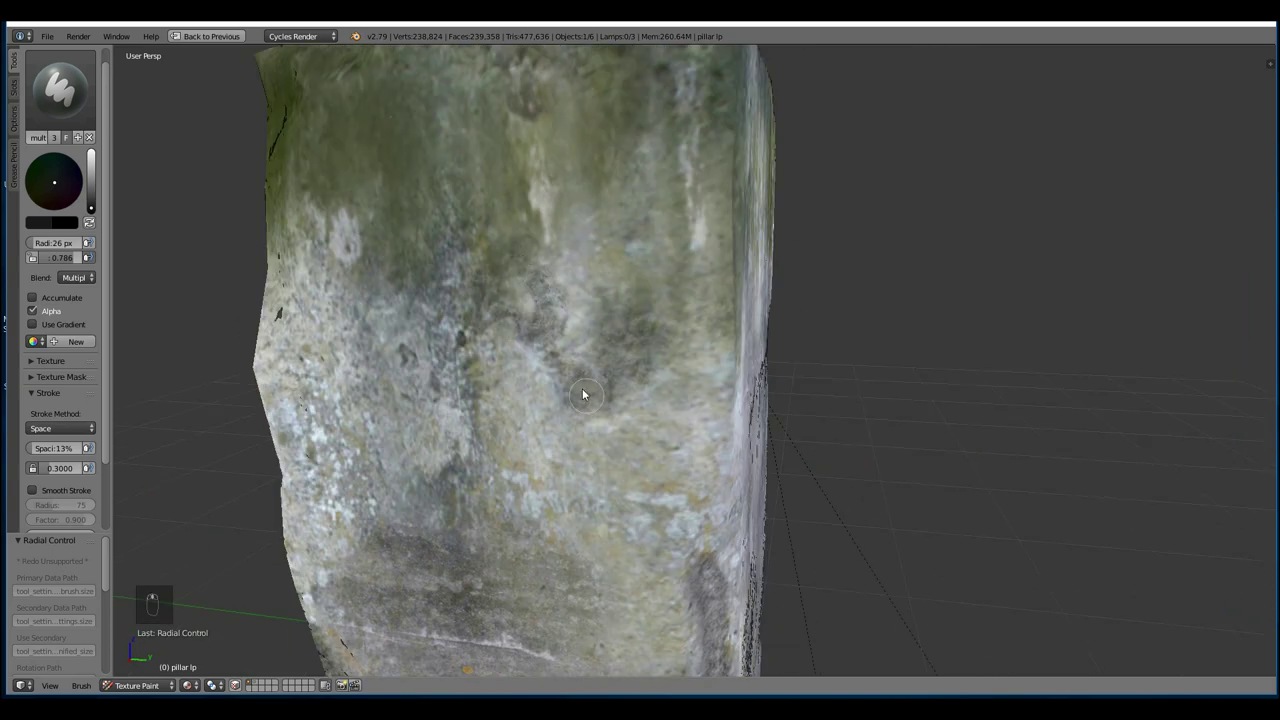
Paint faint highlights around the dark corner patch with the screen brush at 6 px and 0.036 strength
{"action": "scroll", "coordinate": [614, 443], "scroll_direction": "down", "scroll_amount": 4}
{"action": "middle_click_drag", "start_coordinate": [614, 443], "coordinate": [931, 377]}
{"action": "scroll", "coordinate": [668, 423], "scroll_direction": "up", "scroll_amount": 2}
{"action": "scroll", "coordinate": [667, 422], "scroll_direction": "down", "scroll_amount": 2}
{"action": "scroll", "coordinate": [931, 377], "scroll_direction": "up", "scroll_amount": 4}
{"action": "left_click", "coordinate": [60, 88]}
{"action": "left_click", "coordinate": [323, 166]}
{"action": "scroll", "coordinate": [665, 420], "scroll_direction": "up", "scroll_amount": 2}
{"action": "key", "text": "f"}
{"action": "middle_click_drag", "start_coordinate": [708, 295], "coordinate": [588, 229]}
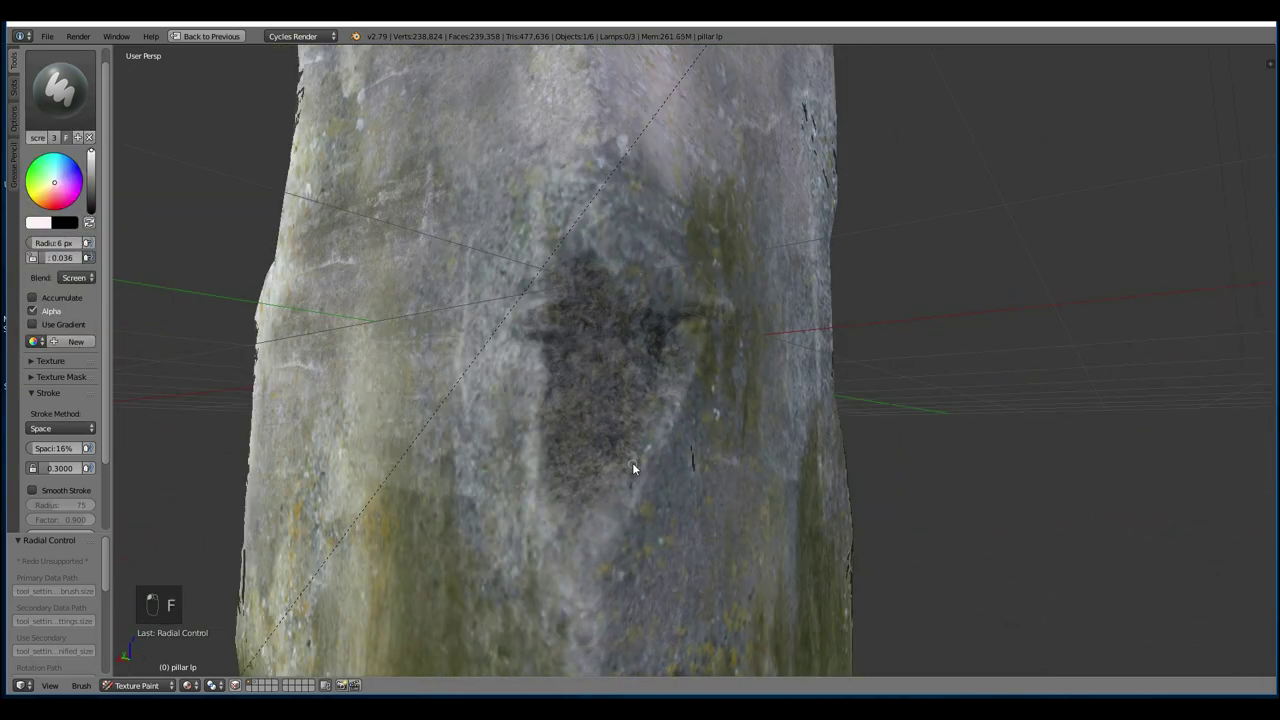
Undo the last highlight strokes and paint the dark patch's light edges with the screen brush at 0.179 strength
{"action": "key", "text": "ctrl+z"}
{"action": "middle_click_drag", "start_coordinate": [686, 449], "coordinate": [640, 136]}
{"action": "key", "text": "ctrl+z"}
{"action": "key", "text": "ctrl+z"}
{"action": "key", "text": "ctrl+z"}
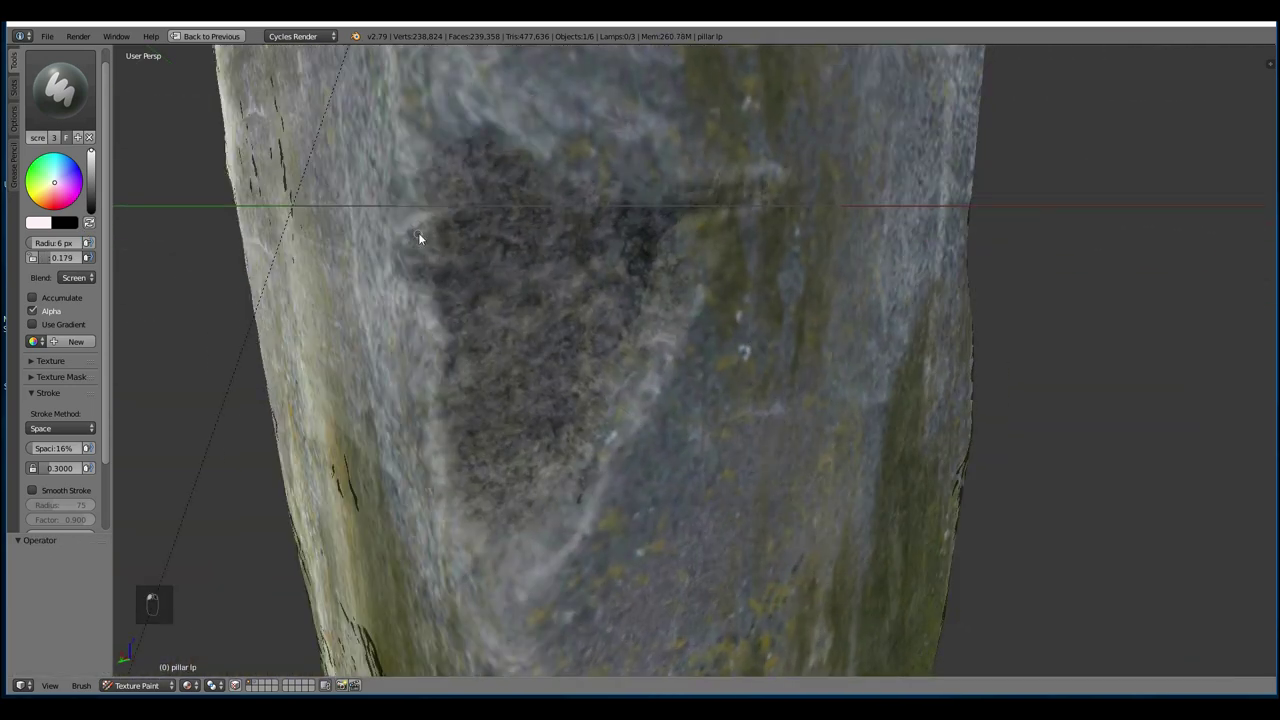
{"action": "mouse_move", "coordinate": [438, 232]}
{"action": "middle_mouse_down"}
{"action": "mouse_move", "coordinate": [710, 434]}
{"action": "mouse_move", "coordinate": [676, 362]}
{"action": "mouse_move", "coordinate": [715, 348]}
{"action": "mouse_move", "coordinate": [618, 252]}
{"action": "mouse_move", "coordinate": [737, 323]}
{"action": "mouse_move", "coordinate": [686, 157]}
{"action": "mouse_move", "coordinate": [640, 289]}
{"action": "mouse_move", "coordinate": [654, 287]}
{"action": "mouse_move", "coordinate": [543, 384]}
{"action": "mouse_move", "coordinate": [609, 416]}
{"action": "mouse_move", "coordinate": [630, 160]}
{"action": "middle_mouse_up"}
{"action": "key", "text": "f"}
{"action": "left_click", "coordinate": [541, 384]}
{"action": "mouse_move", "coordinate": [563, 222]}
{"action": "middle_mouse_down"}
{"action": "mouse_move", "coordinate": [663, 312]}
{"action": "mouse_move", "coordinate": [780, 330]}
{"action": "mouse_move", "coordinate": [898, 432]}
{"action": "mouse_move", "coordinate": [643, 448]}
{"action": "middle_mouse_up"}
Set the stencil brush to mid grey with a 38 px radius and 0.589 strength and paint the pillar's face
{"action": "left_click", "coordinate": [60, 88]}
{"action": "left_click", "coordinate": [96, 330]}
{"action": "left_click", "coordinate": [50, 361]}
{"action": "left_click", "coordinate": [60, 414]}
{"action": "left_click", "coordinate": [200, 440]}
{"action": "scroll", "coordinate": [807, 312], "scroll_direction": "up", "scroll_amount": 7}
{"action": "mouse_move", "coordinate": [807, 312]}
{"action": "middle_mouse_down", "text": "shift"}
{"action": "mouse_move", "coordinate": [727, 265]}
{"action": "mouse_move", "coordinate": [757, 206]}
{"action": "middle_mouse_up", "text": "shift"}
{"action": "left_click", "coordinate": [91, 179]}
{"action": "left_click_drag", "start_coordinate": [65, 257], "coordinate": [62, 257]}
{"action": "left_click_drag", "start_coordinate": [714, 160], "coordinate": [763, 231]}
{"action": "middle_click_drag", "start_coordinate": [755, 204], "coordinate": [760, 318], "text": "shift"}
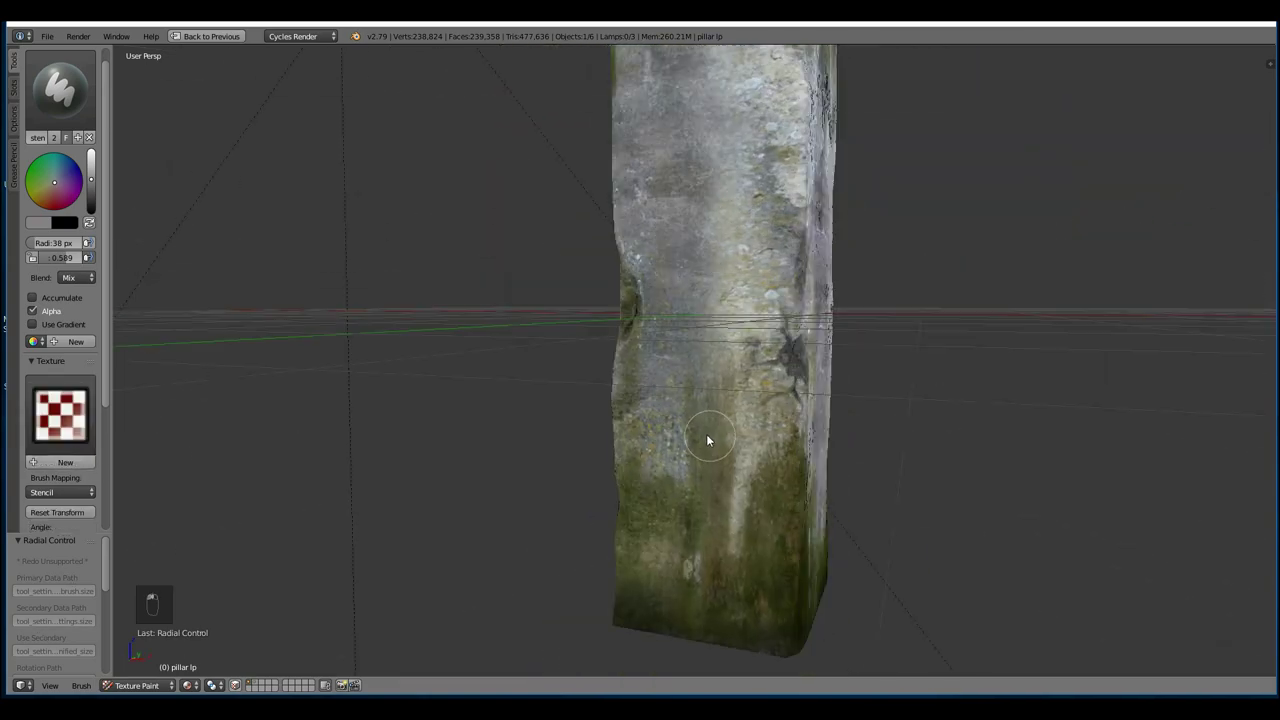
Show the pillar in rendered shading and examine the painted surface and corner damage from several sides
{"action": "middle_click_drag", "start_coordinate": [706, 443], "coordinate": [717, 526]}
{"action": "scroll", "coordinate": [794, 400], "scroll_direction": "up", "scroll_amount": 7}
{"action": "scroll", "coordinate": [705, 466], "scroll_direction": "down", "scroll_amount": 8}
{"action": "key", "text": "shift+space"}
{"action": "left_click_drag", "start_coordinate": [436, 466], "coordinate": [453, 450]}
{"action": "key", "text": "shift+z"}
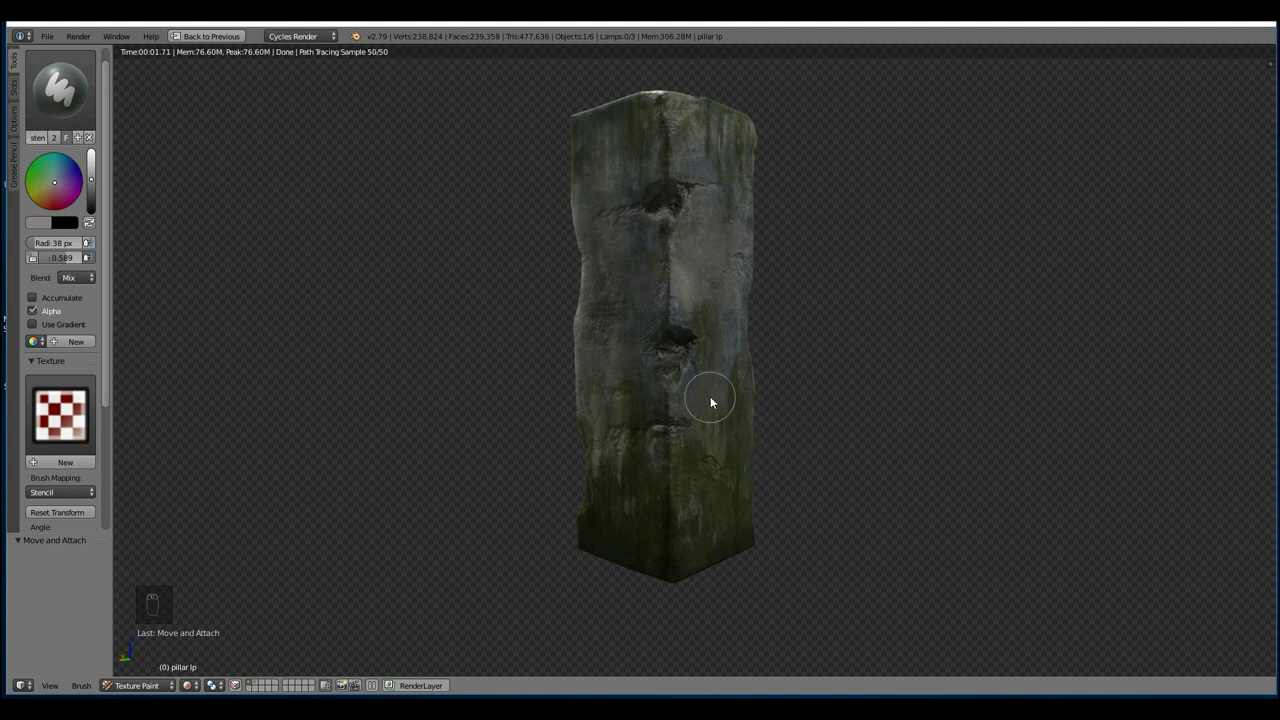
{"action": "middle_click_drag", "start_coordinate": [710, 402], "coordinate": [757, 405]}
{"action": "key", "text": "shift+space"}
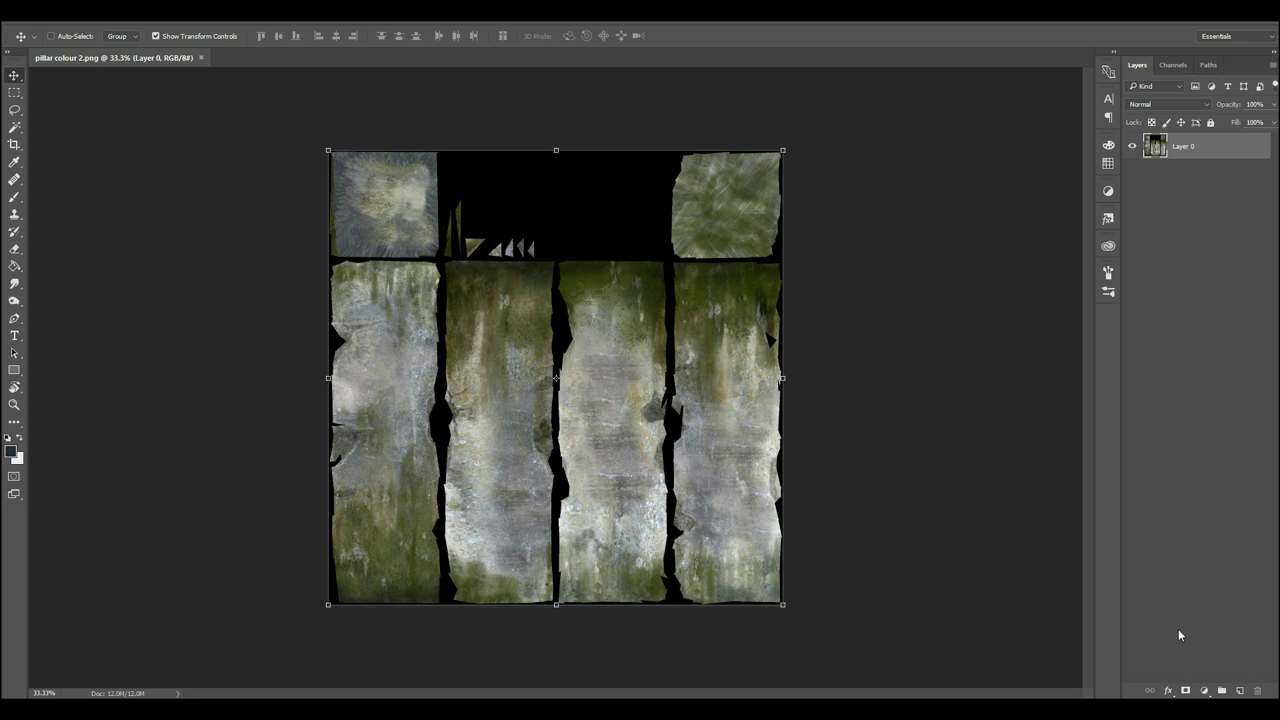
Switch to Photoshop and add a Black & White adjustment layer over pillar colour 2.png
{"action": "left_click", "coordinate": [1205, 691]}
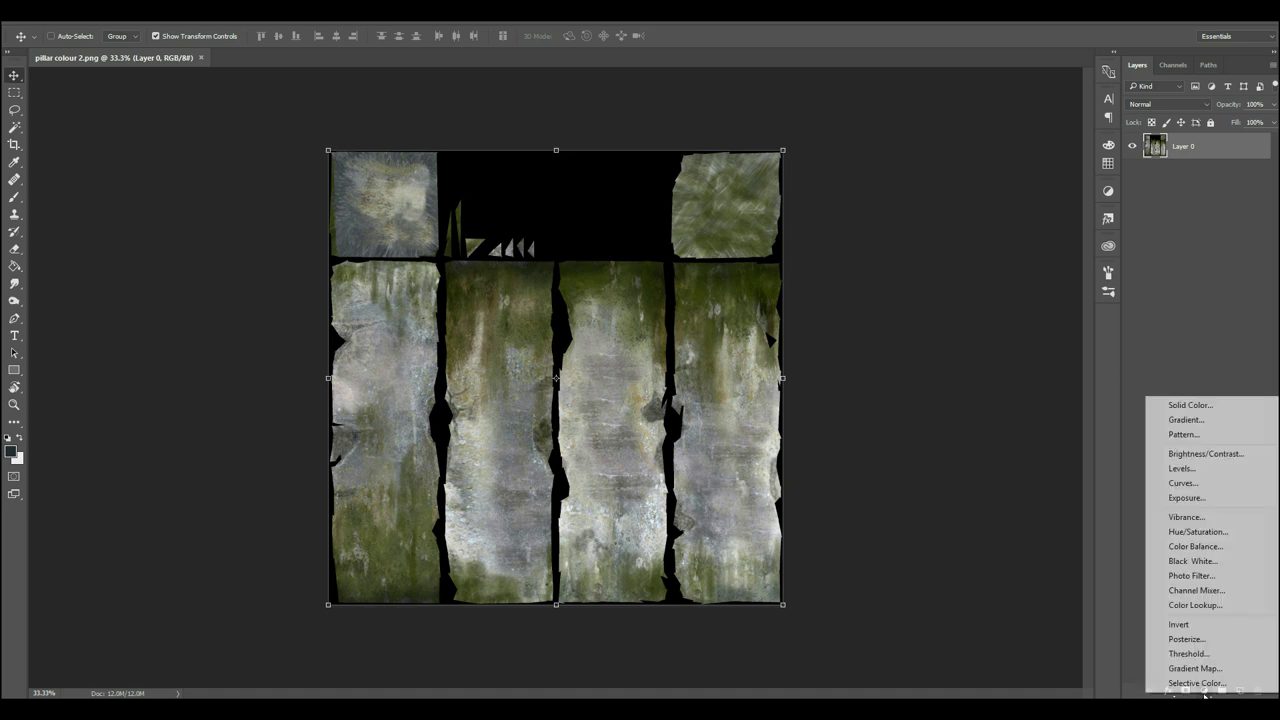
{"action": "left_click", "coordinate": [1195, 561]}
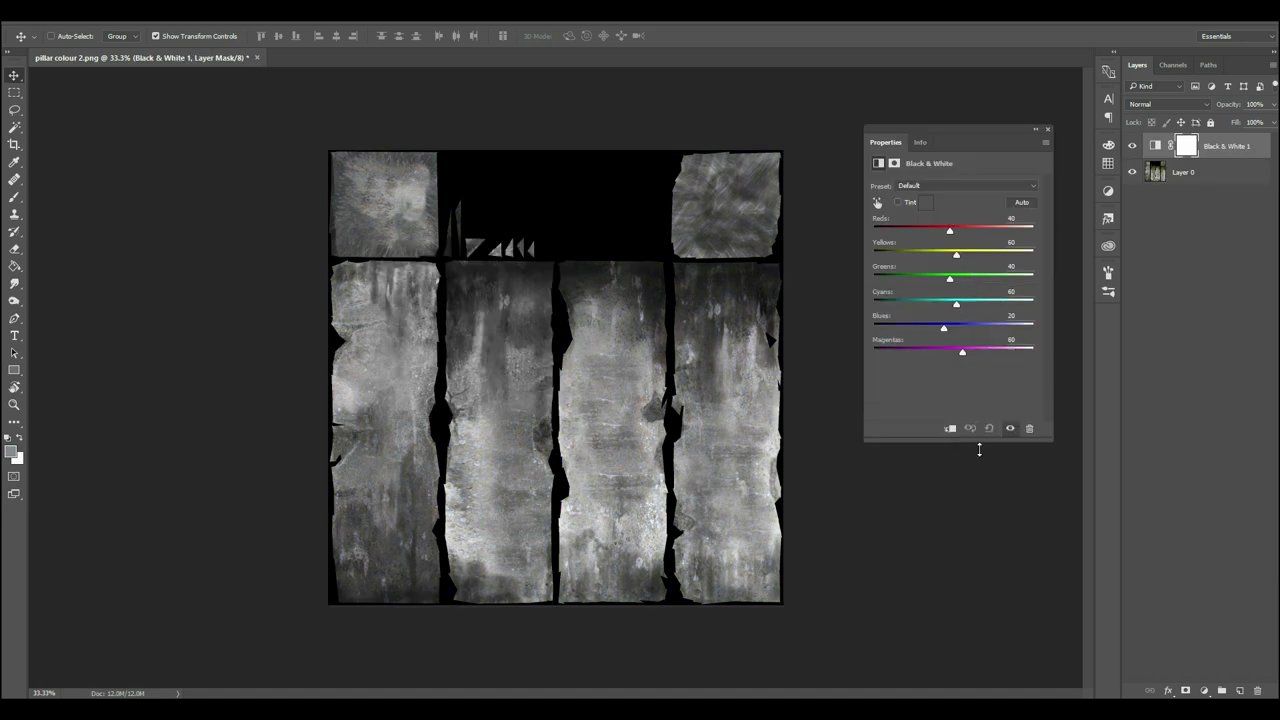
{"action": "left_click_drag", "start_coordinate": [979, 450], "coordinate": [980, 490]}
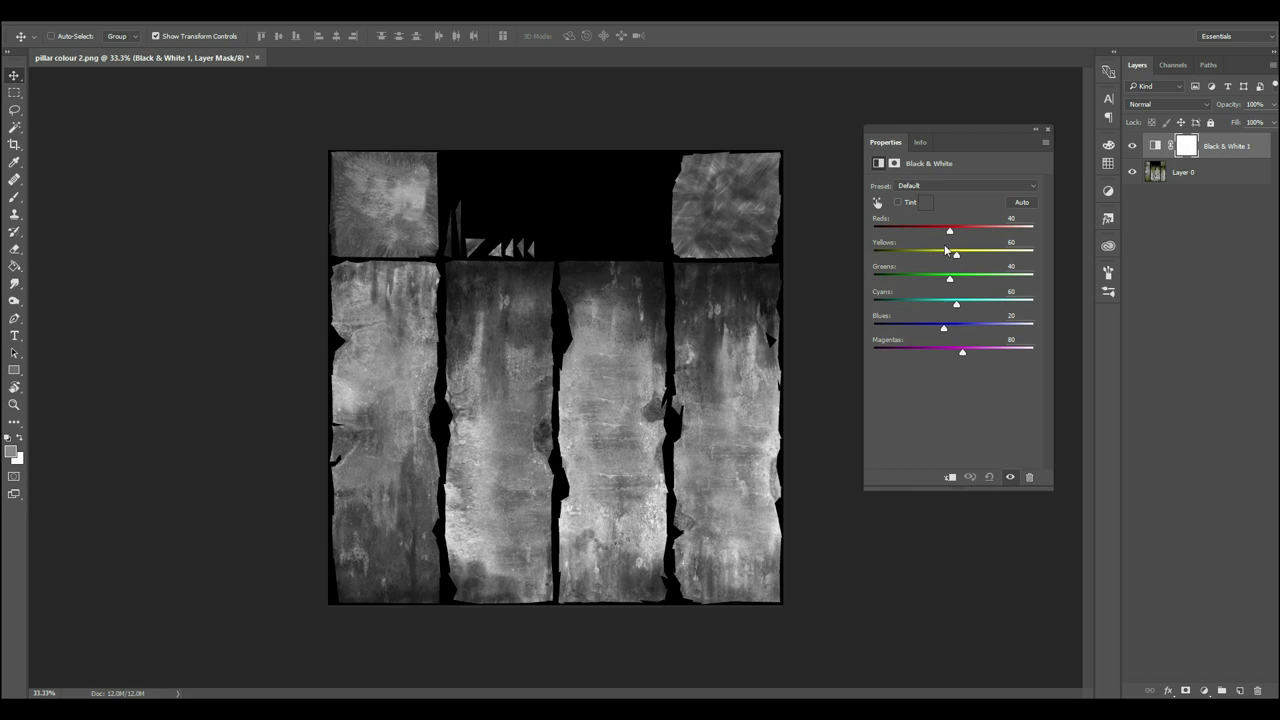
Set the Black & White sliders to Reds -50, Yellows -42, Greens -87, Cyans -50, Blues -46 and Magentas -121
{"action": "left_click_drag", "start_coordinate": [950, 280], "coordinate": [883, 290]}
{"action": "left_click_drag", "start_coordinate": [957, 259], "coordinate": [904, 270]}
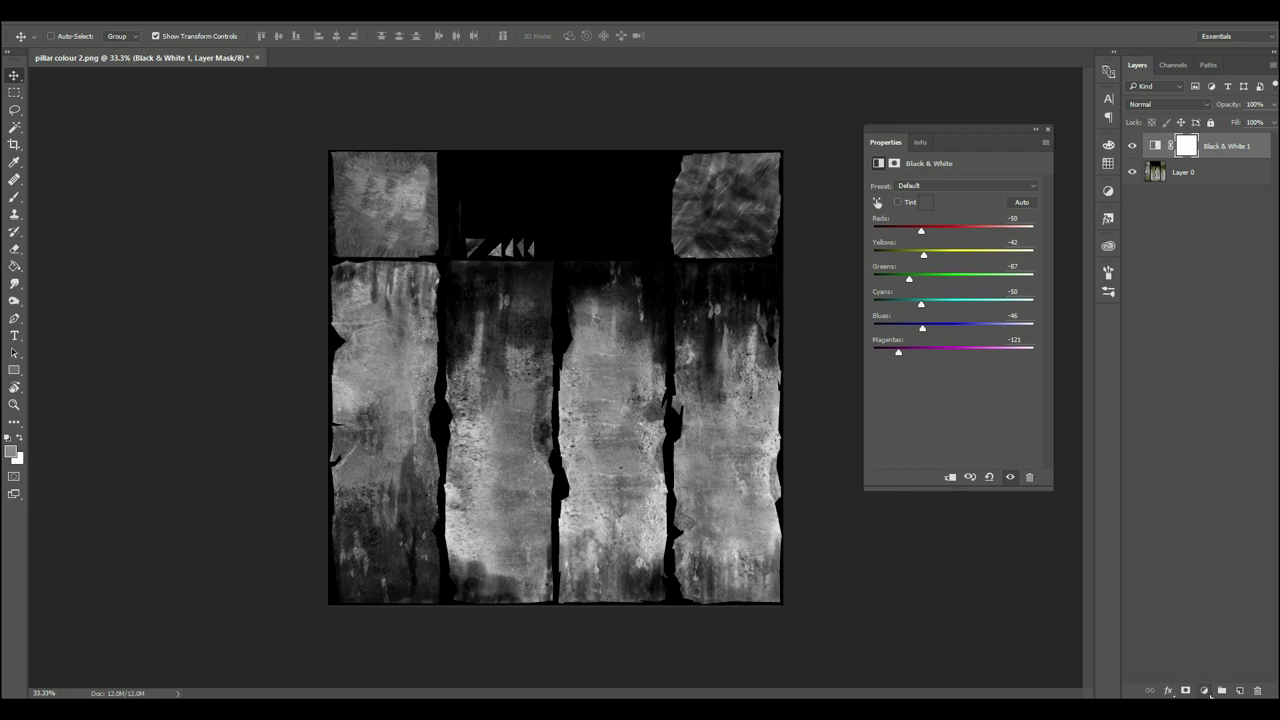
Add a Levels adjustment layer above the Black & White adjustment and raise its input black level to darken the greyscale map
{"action": "left_click", "coordinate": [1205, 691]}
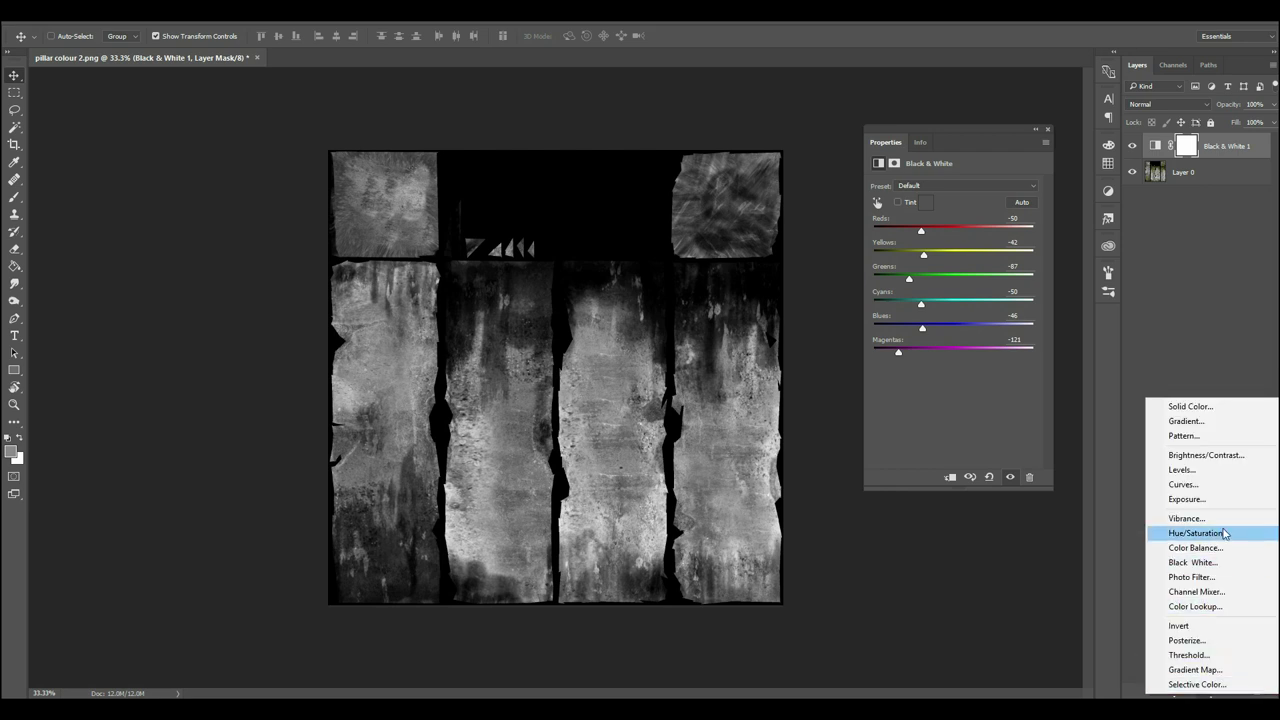
{"action": "left_click", "coordinate": [1202, 473]}
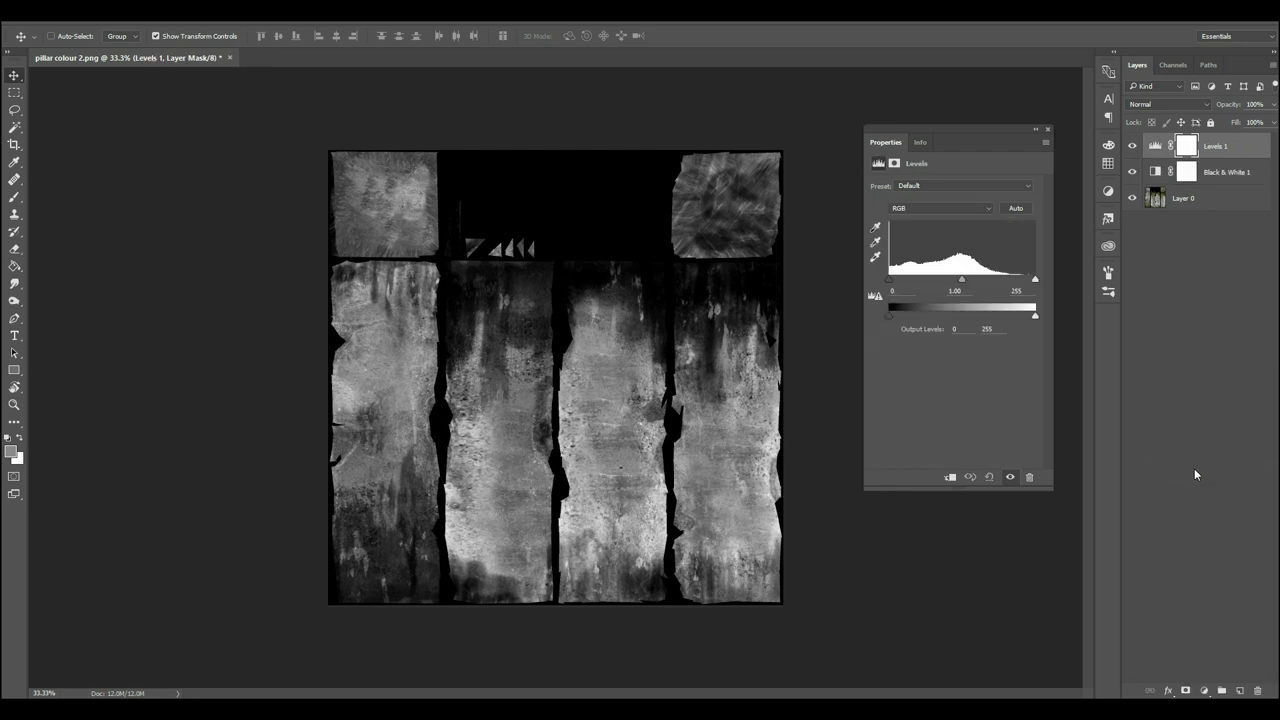
{"action": "left_click_drag", "start_coordinate": [889, 279], "coordinate": [980, 290]}
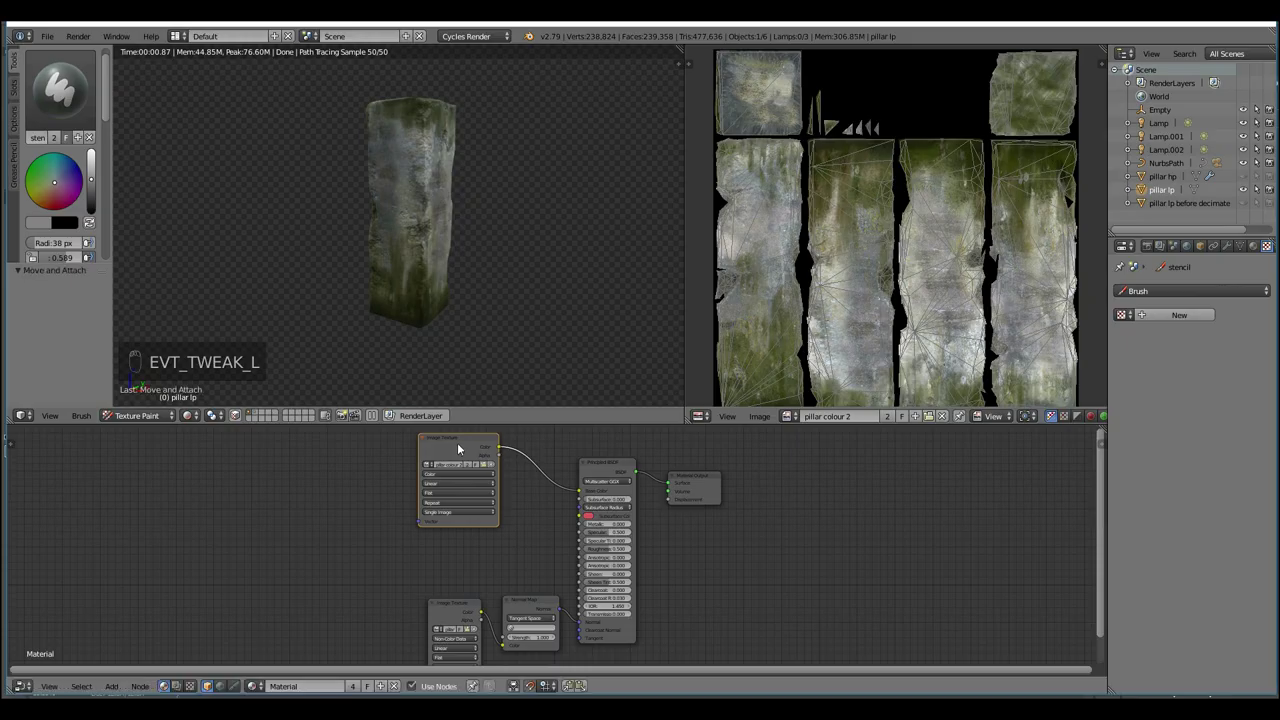
Switch to Blender, duplicate the pillar's colour Image Texture node and set the copy's colour space to Non-Color Data
{"action": "key", "text": "shift+d"}
{"action": "left_click", "coordinate": [314, 549]}
{"action": "left_click", "coordinate": [302, 572]}
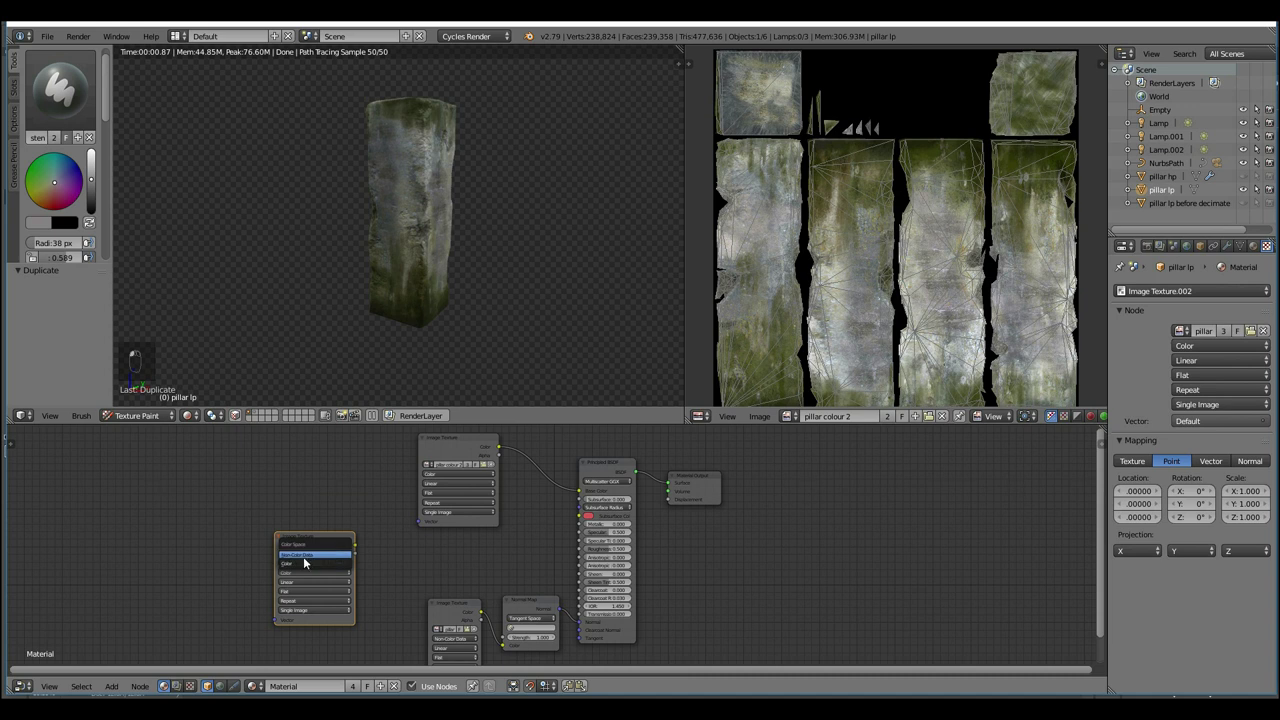
{"action": "left_click", "coordinate": [305, 556]}
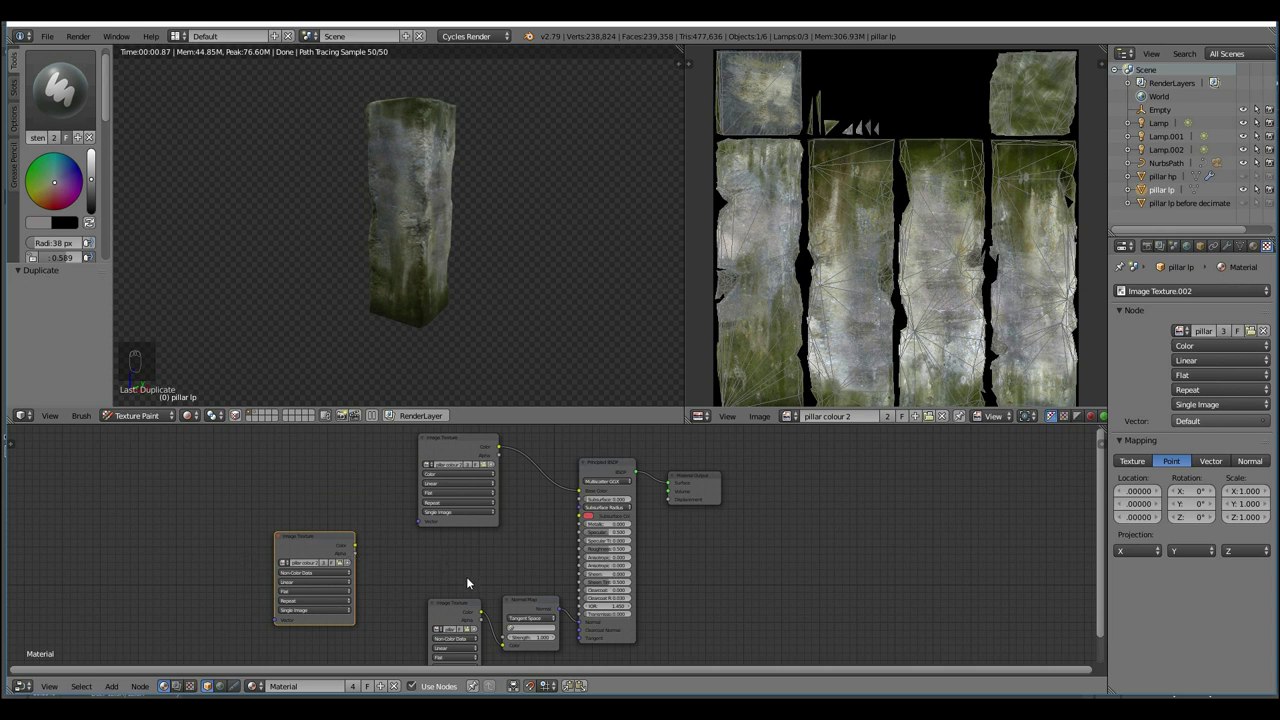
Add an Invert node to the pillar material and connect the duplicated texture's Color output to its Color input
{"action": "key", "text": "shift+a"}
{"action": "mouse_move", "coordinate": [492, 571]}
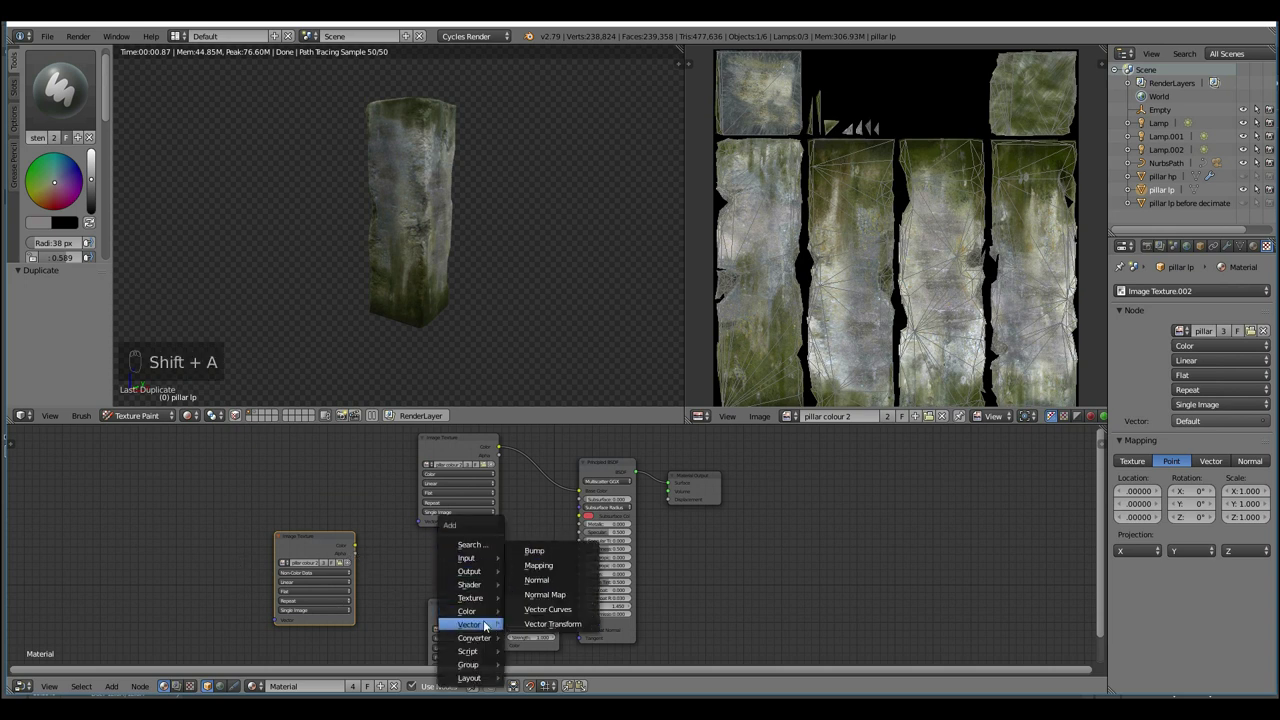
{"action": "mouse_move", "coordinate": [485, 611]}
{"action": "left_click", "coordinate": [535, 567]}
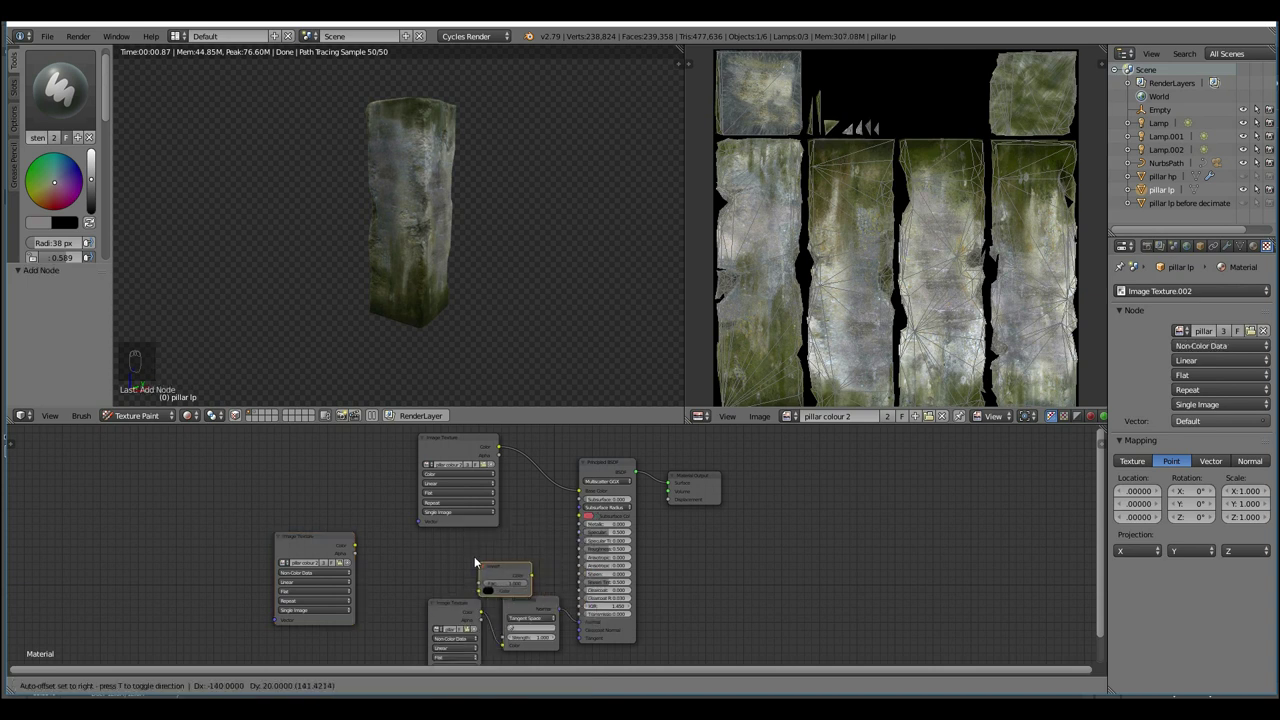
{"action": "left_click", "coordinate": [476, 560]}
{"action": "left_click_drag", "start_coordinate": [354, 546], "coordinate": [450, 568]}
Load pillar colour 2.psd into the duplicated texture node and link the Invert node's output to the Principled shader's Roughness
{"action": "left_click_drag", "start_coordinate": [280, 563], "coordinate": [237, 563]}
{"action": "left_click", "coordinate": [343, 563]}
{"action": "left_click", "coordinate": [240, 158]}
{"action": "key", "text": "Return"}
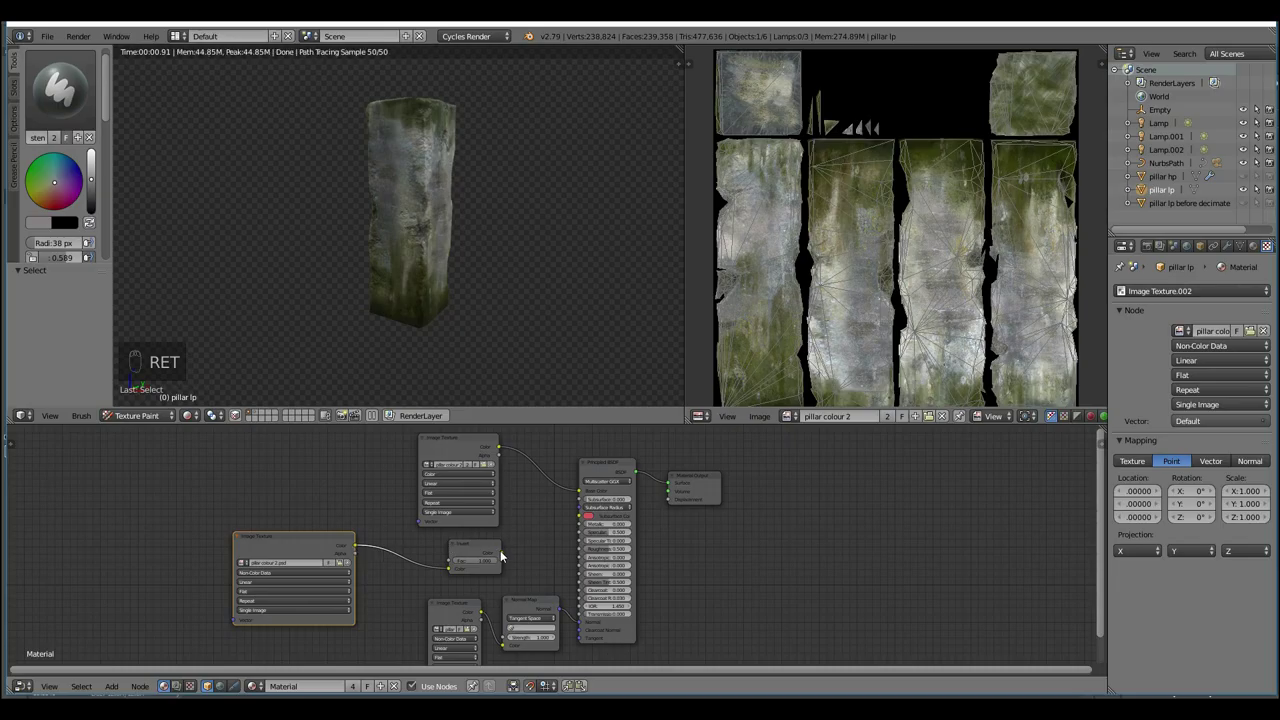
{"action": "left_click_drag", "start_coordinate": [500, 554], "coordinate": [578, 549]}
{"action": "scroll", "coordinate": [450, 210], "scroll_direction": "up", "scroll_amount": 4}
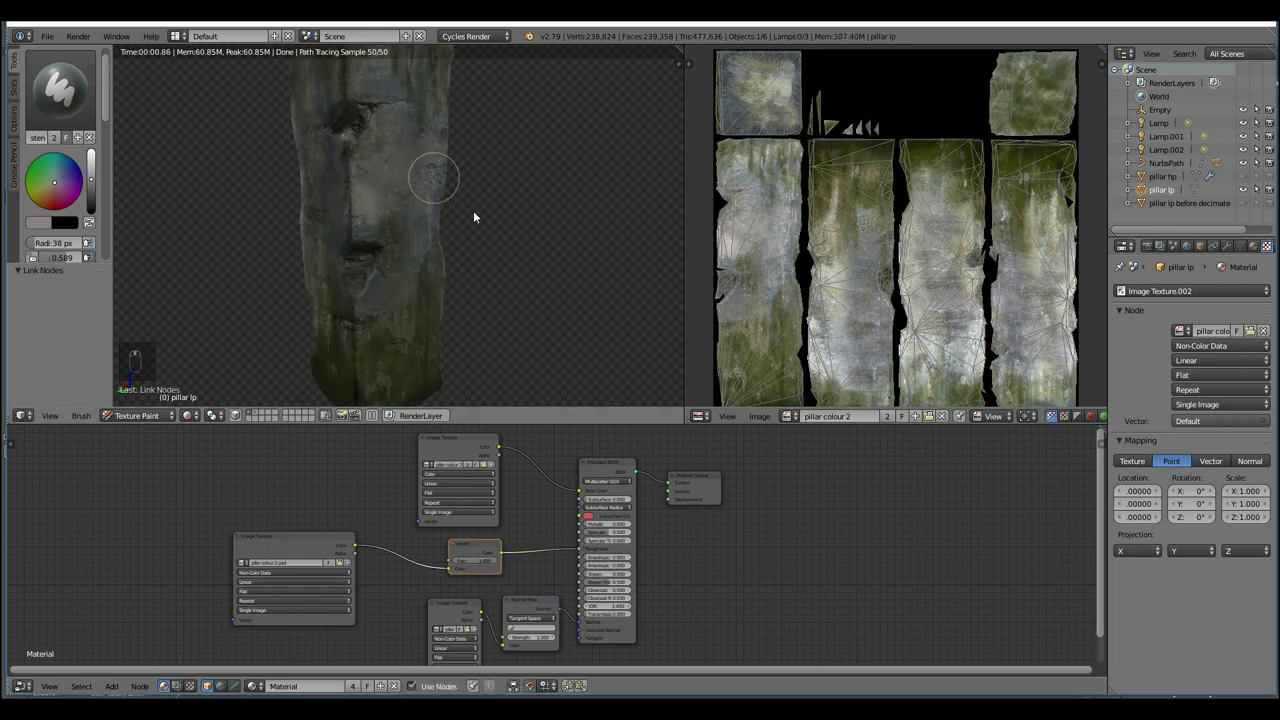
Enable nodes for the World and add an Environment Texture node beside the Background node
{"action": "left_click", "coordinate": [219, 686]}
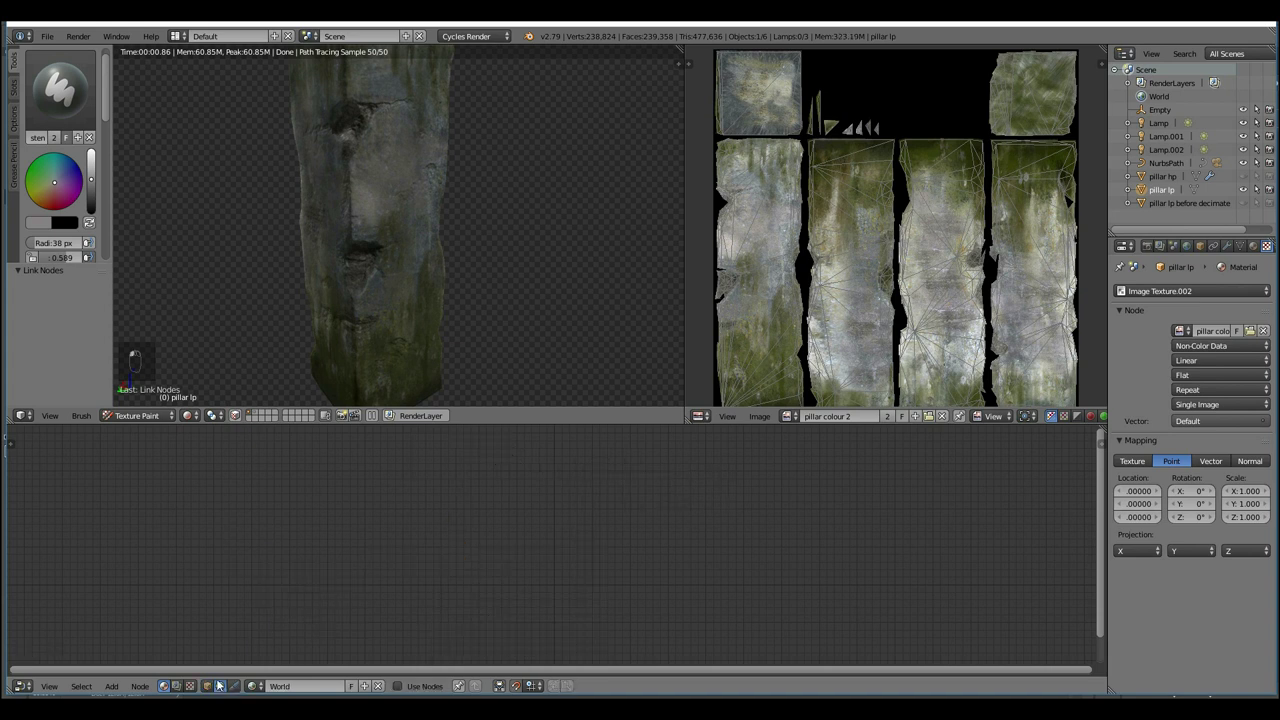
{"action": "left_click", "coordinate": [404, 687]}
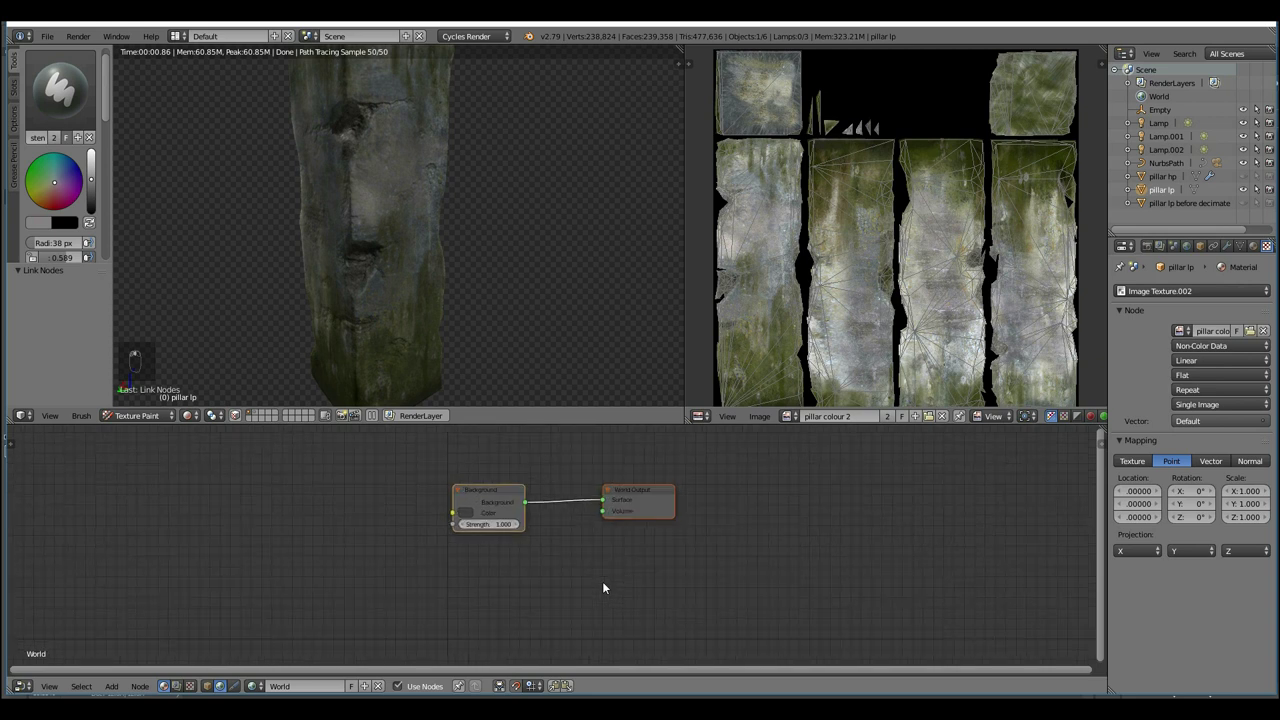
{"action": "key", "text": "shift+a"}
{"action": "mouse_move", "coordinate": [346, 509]}
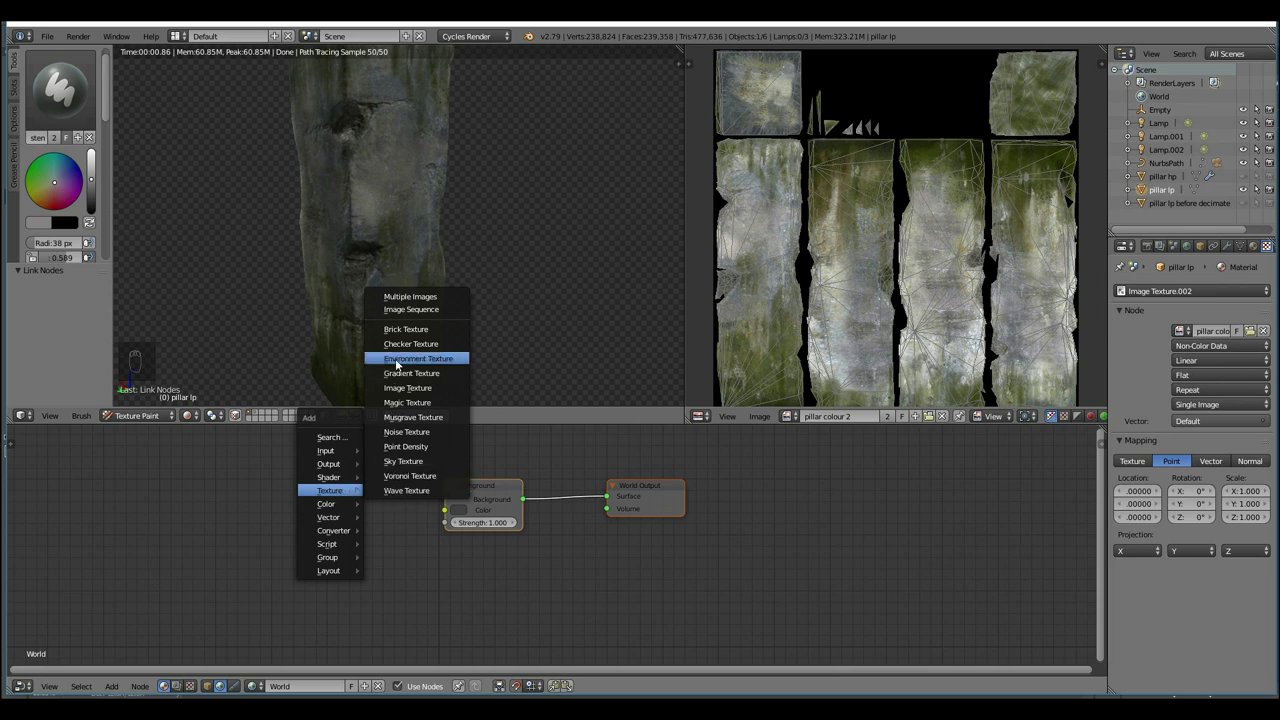
{"action": "left_click", "coordinate": [396, 364]}
{"action": "left_click", "coordinate": [297, 473]}
Load autumn_hockey_2k.hdr from the hdri folder into the Environment Texture node
{"action": "left_click", "coordinate": [331, 502]}
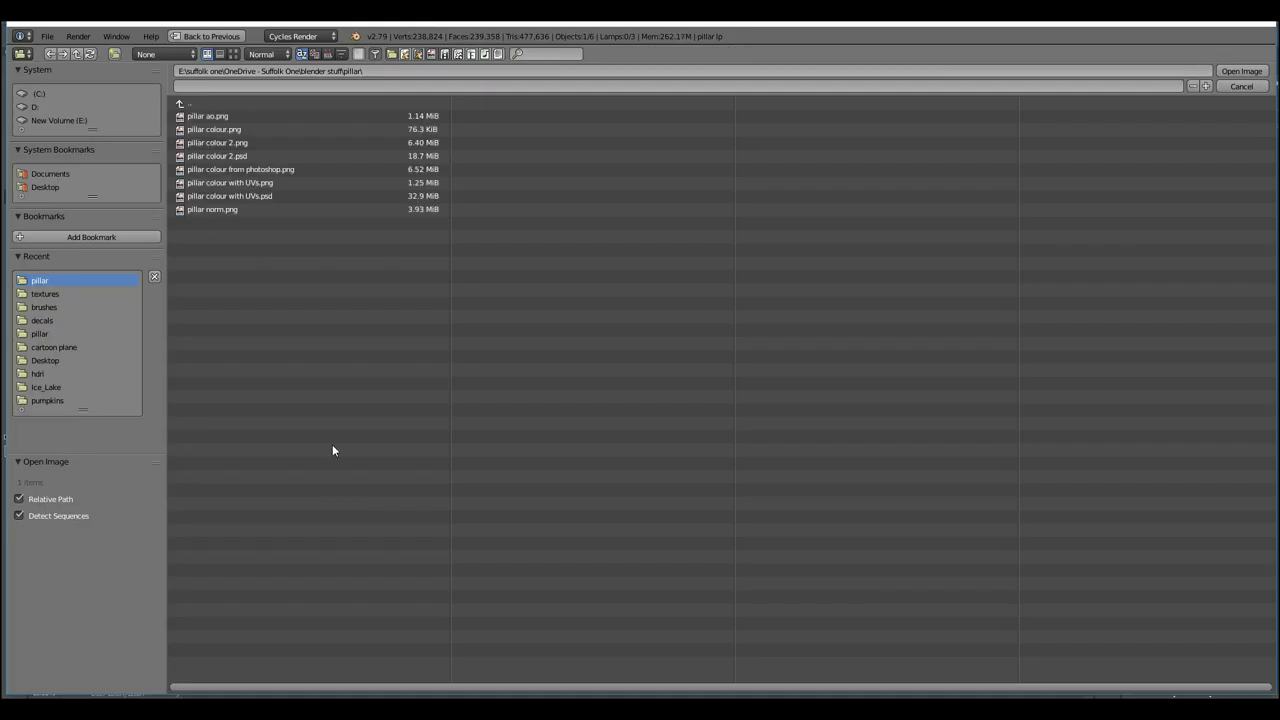
{"action": "left_click", "coordinate": [48, 372]}
{"action": "left_click", "coordinate": [233, 54]}
{"action": "left_click", "coordinate": [544, 184]}
{"action": "key", "text": "Return"}
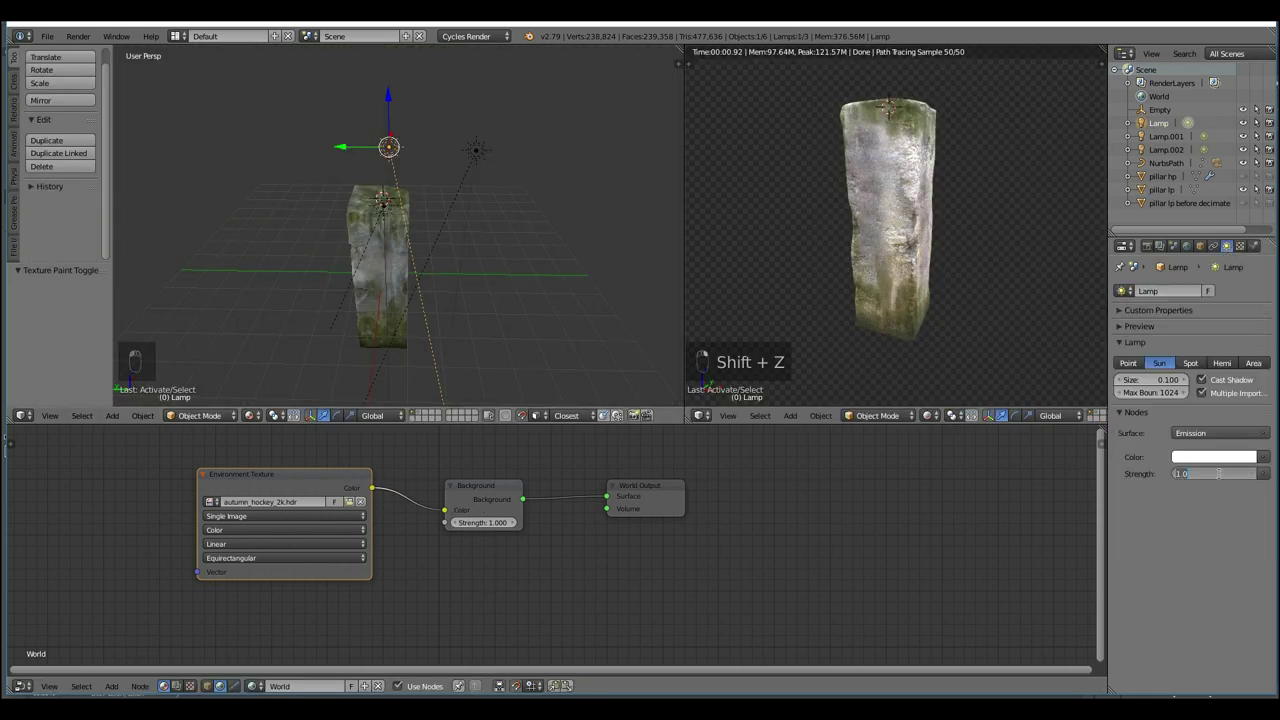
Set the emission strength of the sun lamp named Lamp to 0.1 and select Lamp.002
{"action": "type", "text": ".1"}
{"action": "key", "text": "Return"}
{"action": "scroll", "coordinate": [452, 189], "scroll_direction": "down", "scroll_amount": 2}
{"action": "middle_click_drag", "start_coordinate": [452, 189], "coordinate": [492, 247]}
{"action": "right_click", "coordinate": [474, 216]}
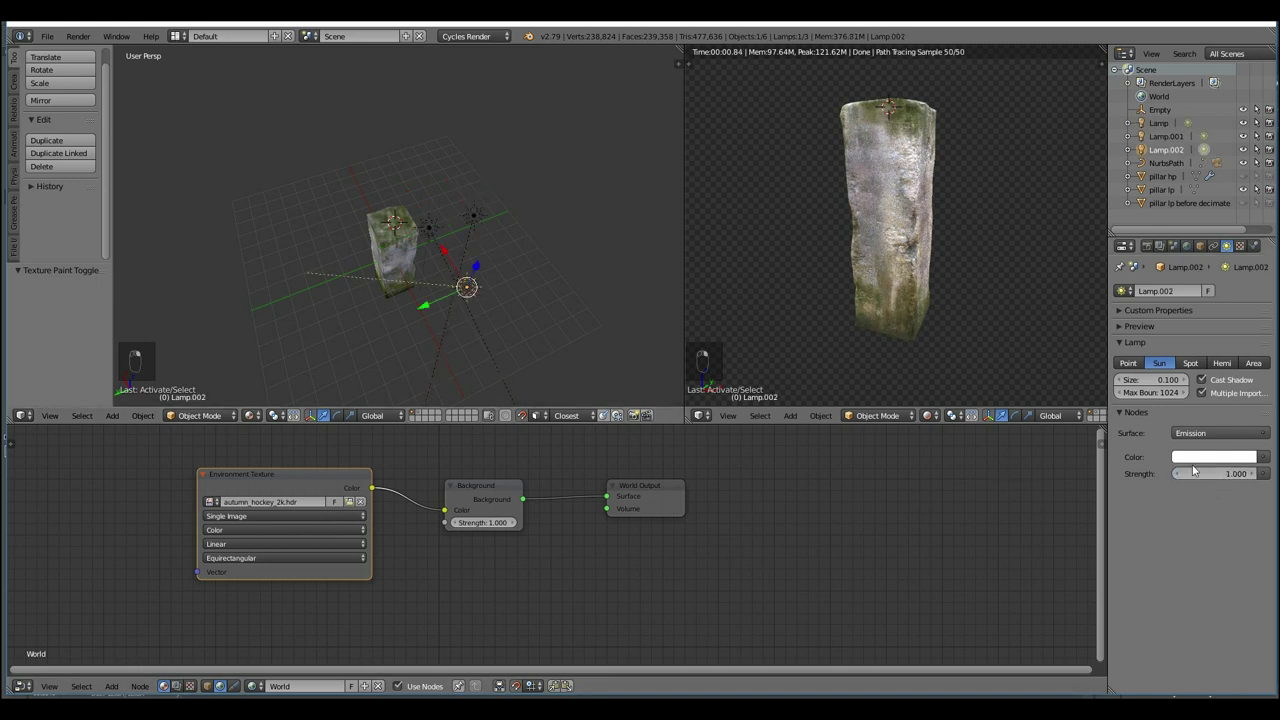